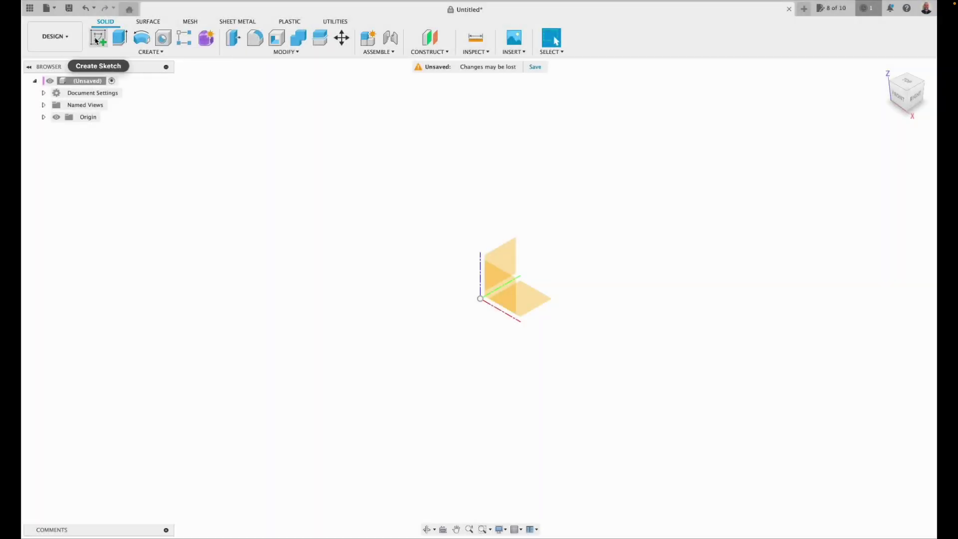
- Sketch a 12 in by 12 in square on the horizontal origin plane with one corner at the origin, and finish the sketch
{"action": "left_click", "coordinate": [96, 40]}
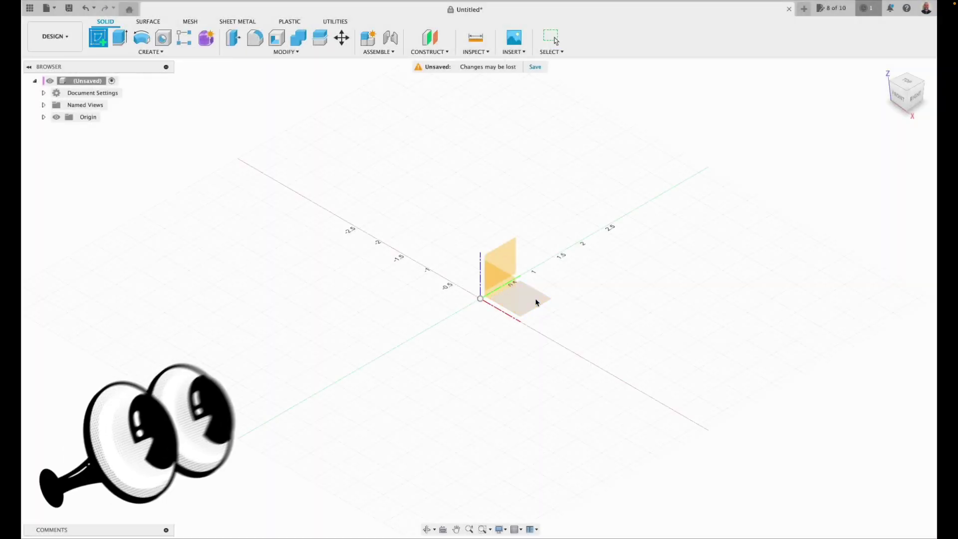
{"action": "left_click", "coordinate": [534, 300]}
{"action": "left_click", "coordinate": [123, 40]}
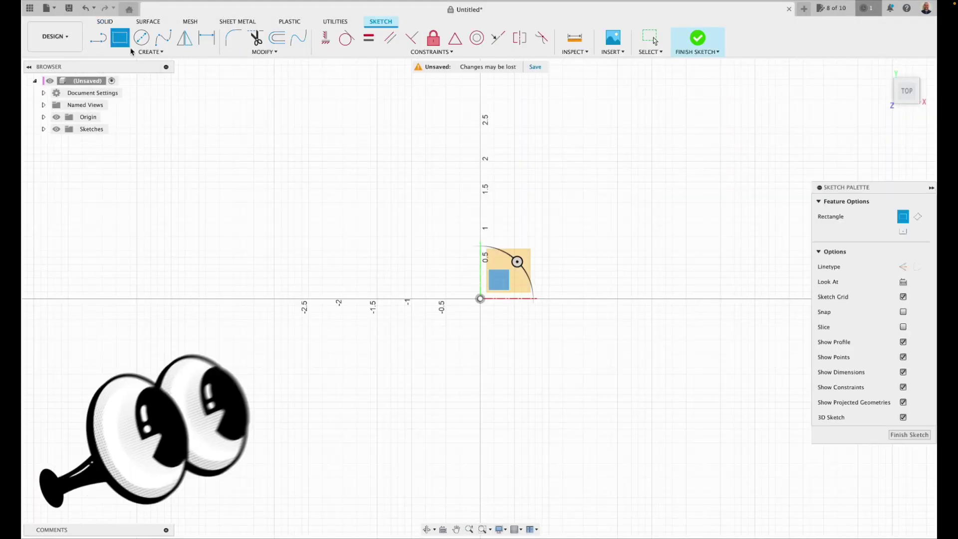
{"action": "left_click", "coordinate": [480, 299]}
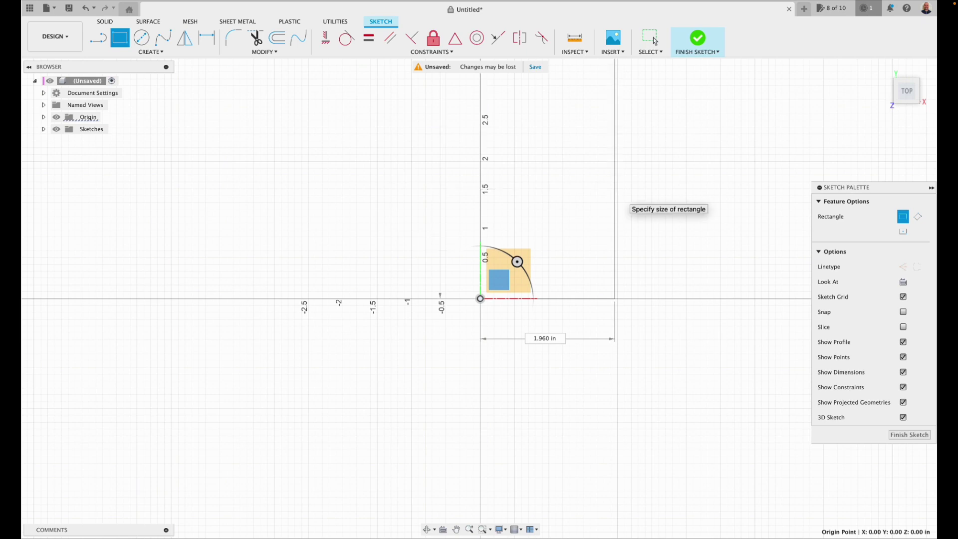
{"action": "left_click", "coordinate": [654, 40]}
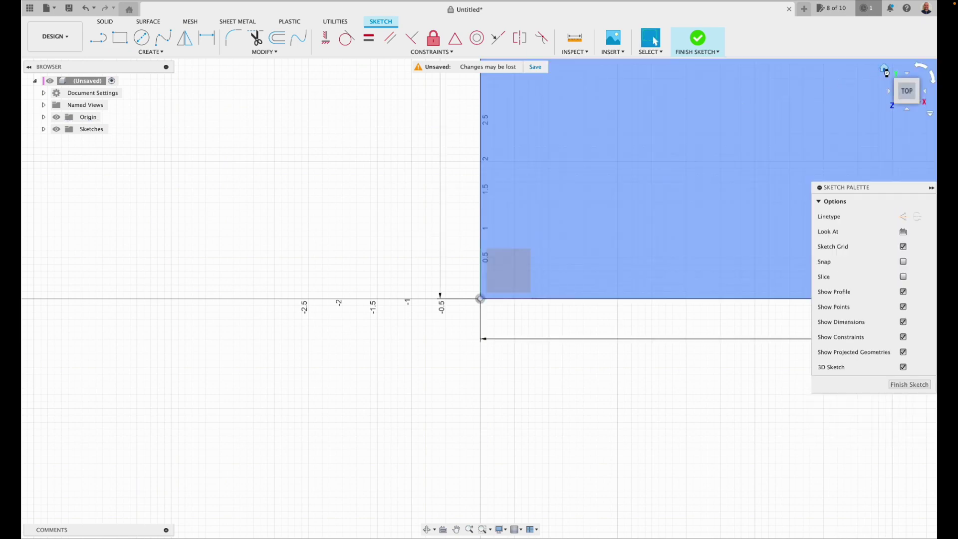
{"action": "left_click", "coordinate": [885, 70]}
{"action": "left_click", "coordinate": [697, 40]}
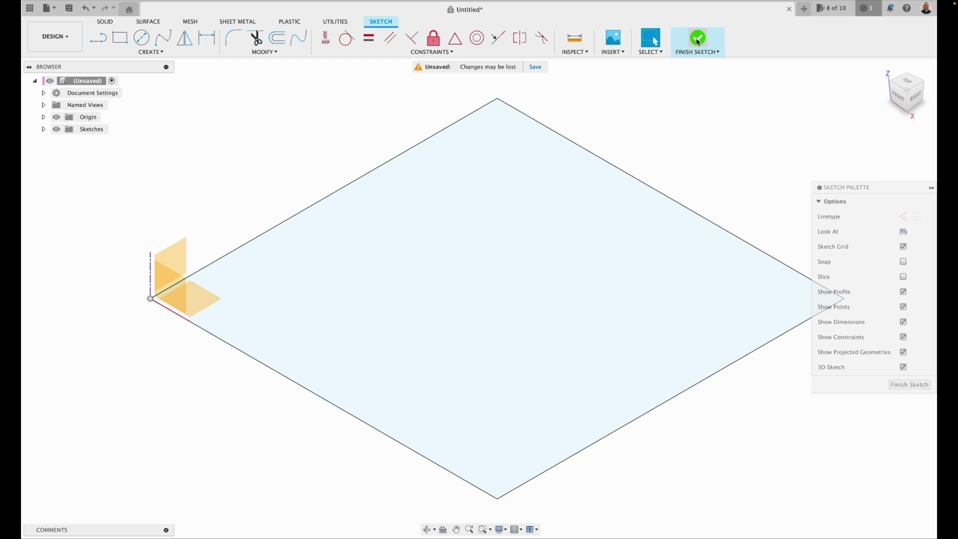
{"action": "left_click", "coordinate": [698, 40]}
- Extrude the square profile upward into a thin flat panel as a new body
{"action": "left_click", "coordinate": [125, 40]}
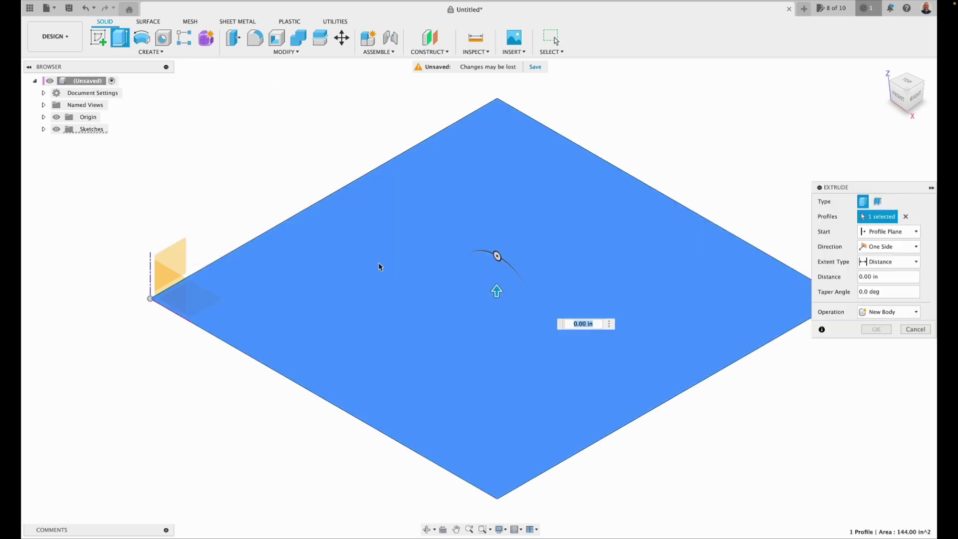
{"action": "left_click_drag", "start_coordinate": [496, 254], "coordinate": [496, 259]}
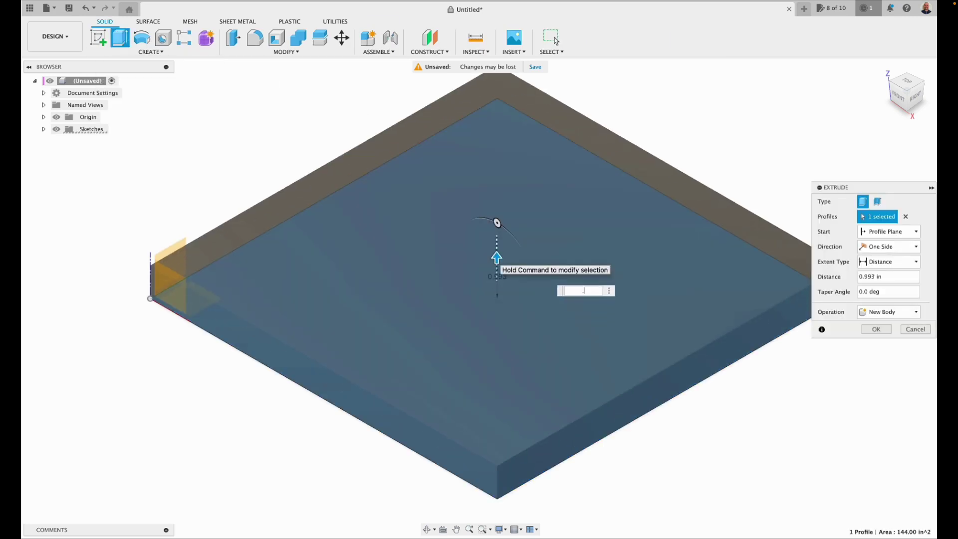
{"action": "key", "text": "Return"}
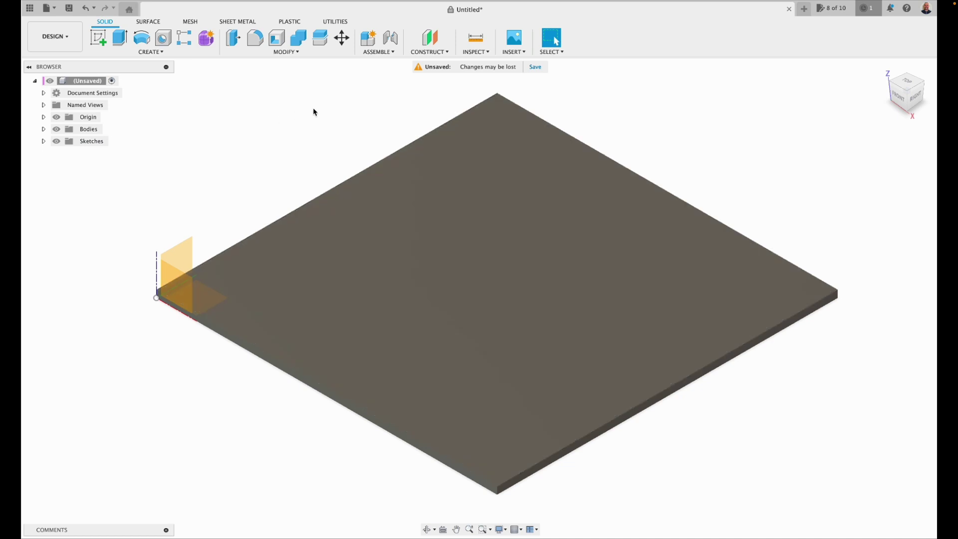
- Start a sketch on the panel's top face and set the Line tool to construction linetype
{"action": "left_click", "coordinate": [906, 81]}
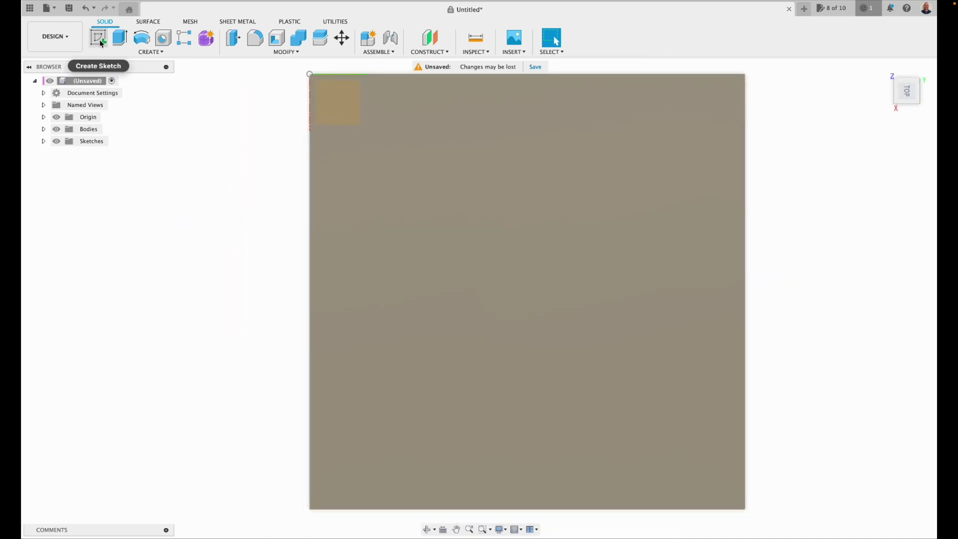
{"action": "left_click", "coordinate": [100, 40]}
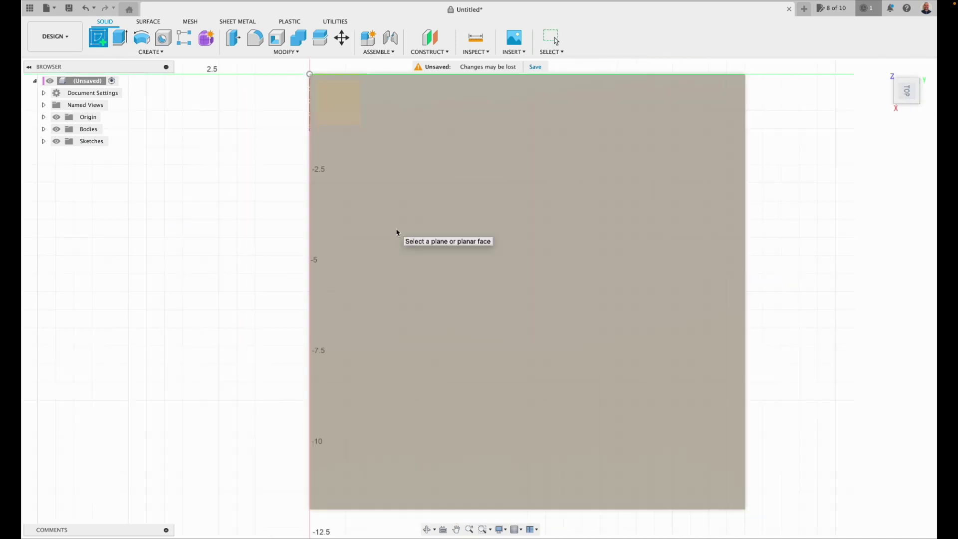
{"action": "left_click", "coordinate": [395, 235]}
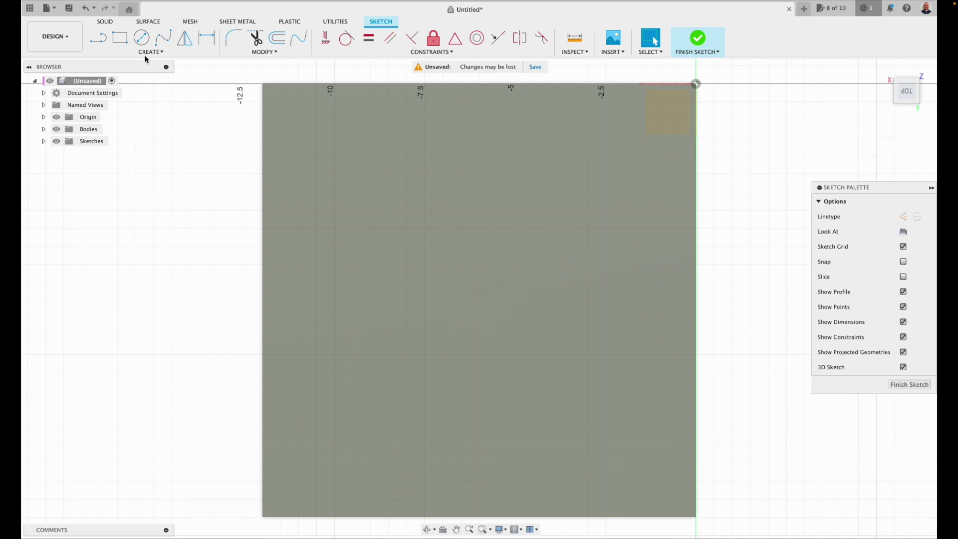
{"action": "key", "text": "l"}
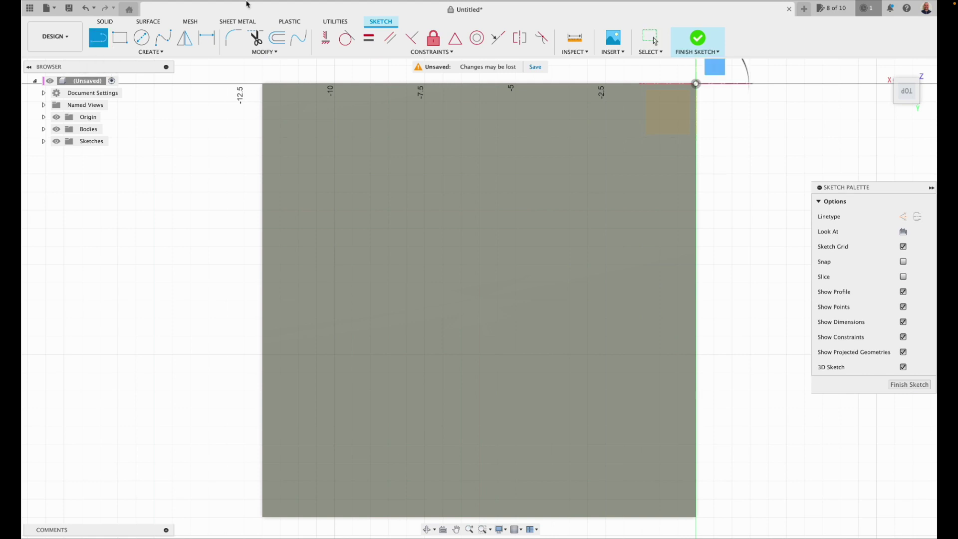
{"action": "left_click", "coordinate": [903, 217]}
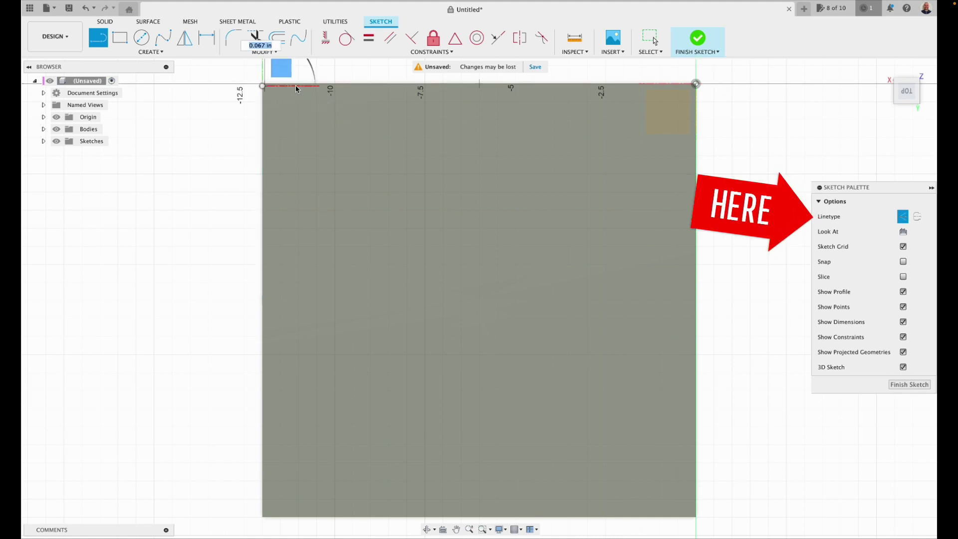
{"action": "left_click", "coordinate": [263, 86]}
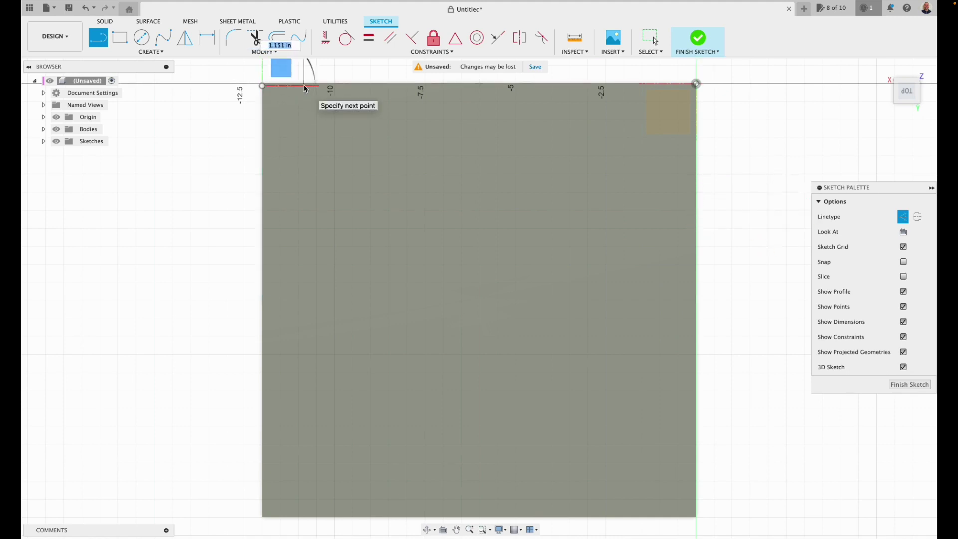
{"action": "key", "text": "Return"}
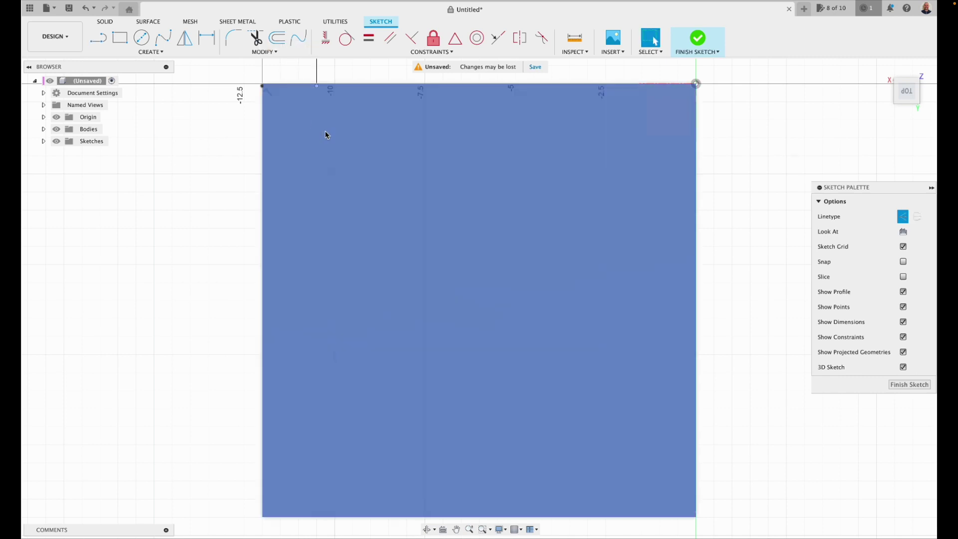
{"action": "scroll", "coordinate": [295, 121], "scroll_direction": "up", "scroll_amount": 4}
{"action": "scroll", "coordinate": [295, 121], "scroll_direction": "down", "scroll_amount": 3}
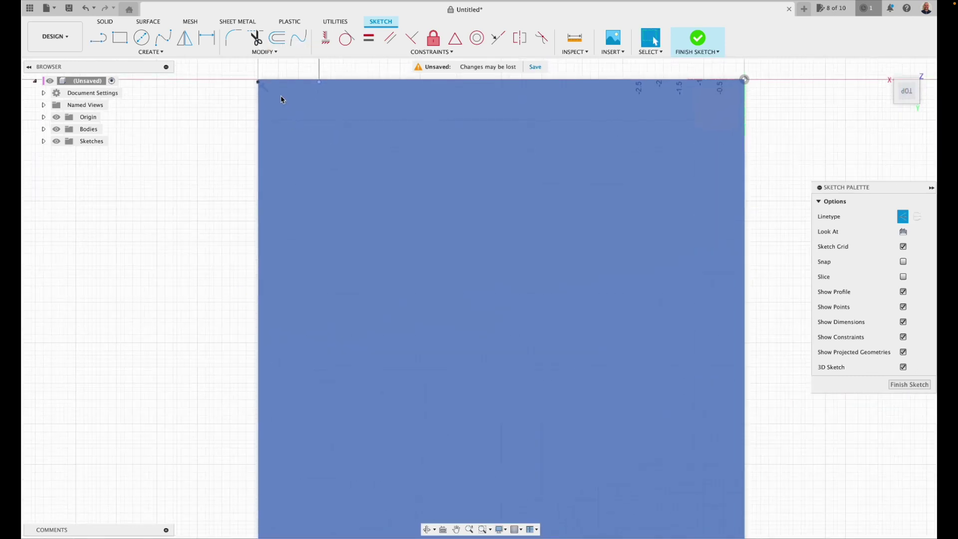
- Draw a 2 in construction line along the X-axis edge from the corner away from the origin, and a perpendicular one across the panel from its end
{"action": "key", "text": "l"}
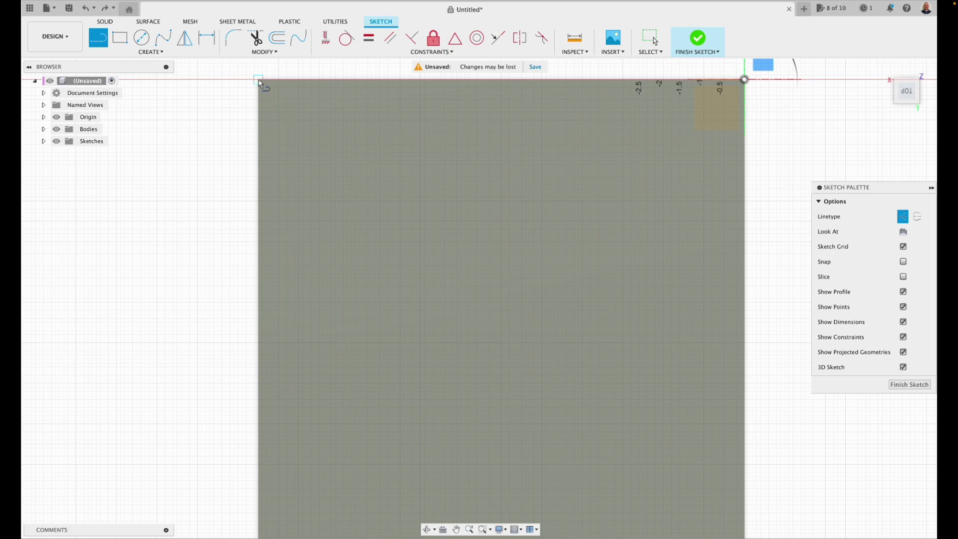
{"action": "left_click", "coordinate": [258, 80]}
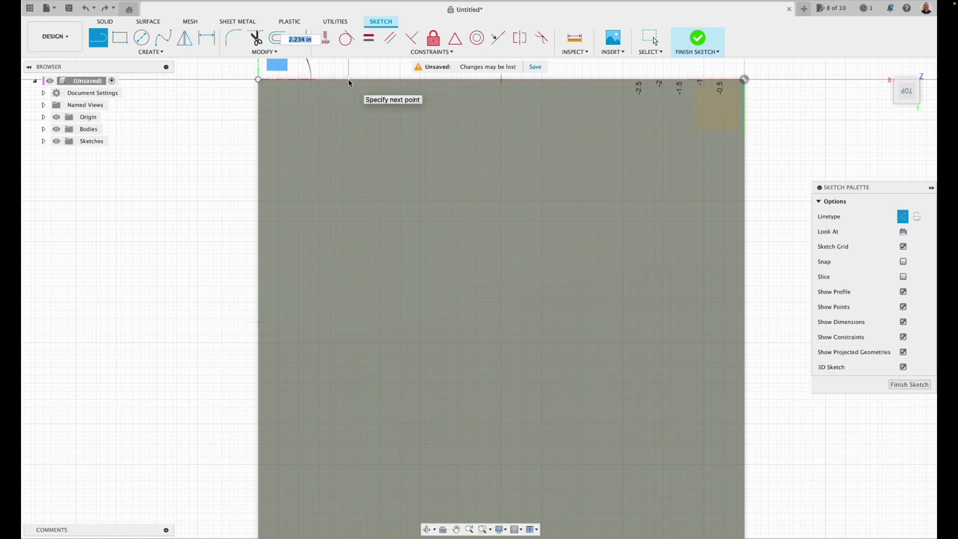
{"action": "type", "text": "2"}
{"action": "key", "text": "Return"}
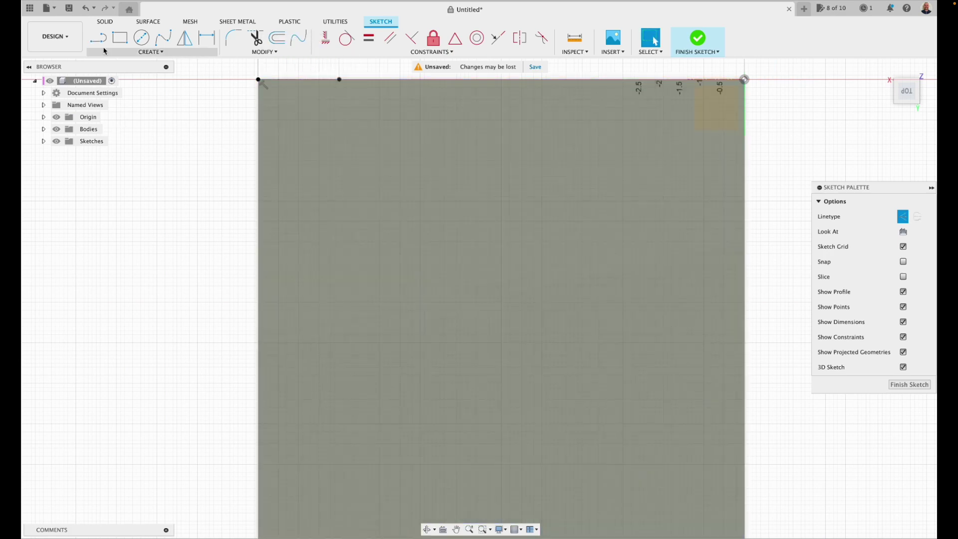
{"action": "left_click", "coordinate": [339, 78]}
{"action": "scroll", "coordinate": [342, 282], "scroll_direction": "down", "scroll_amount": 5}
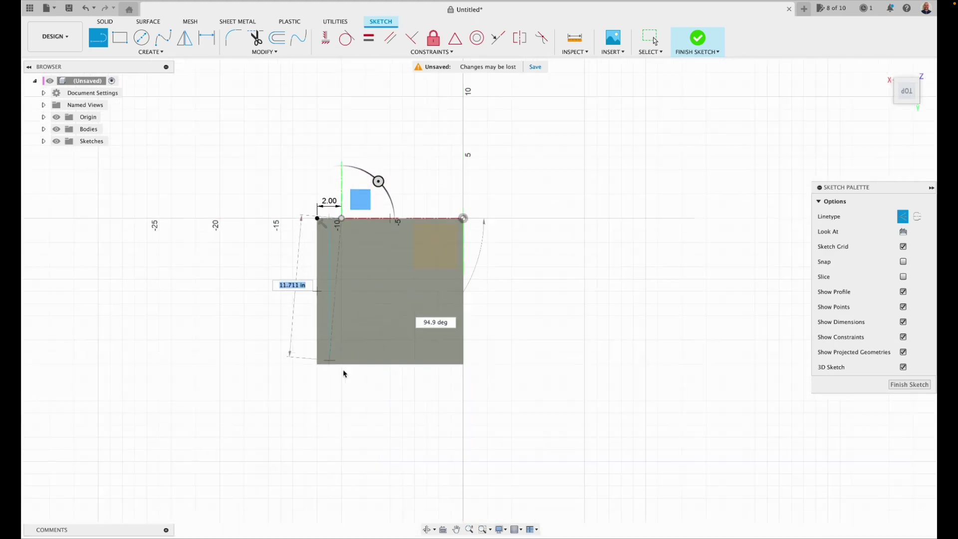
{"action": "left_click", "coordinate": [342, 365]}
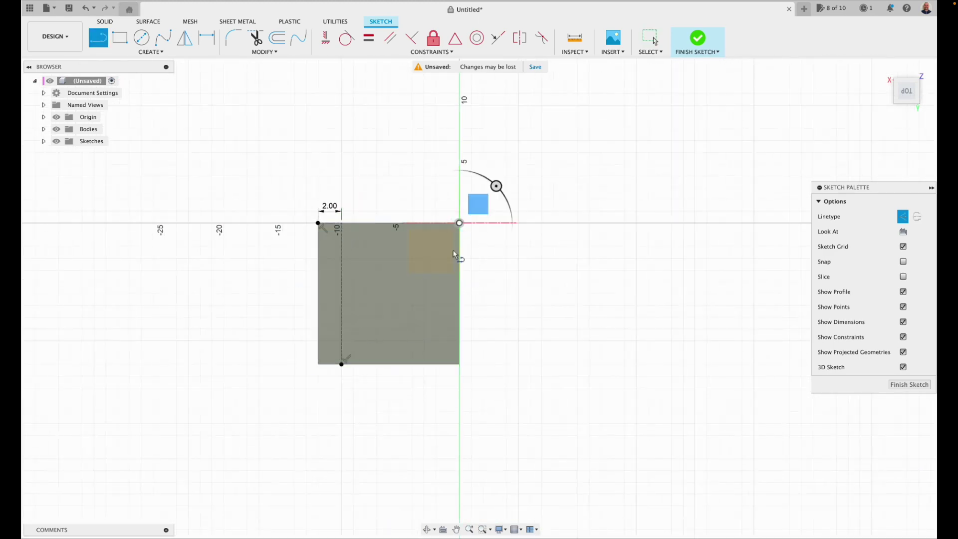
{"action": "left_click", "coordinate": [459, 367]}
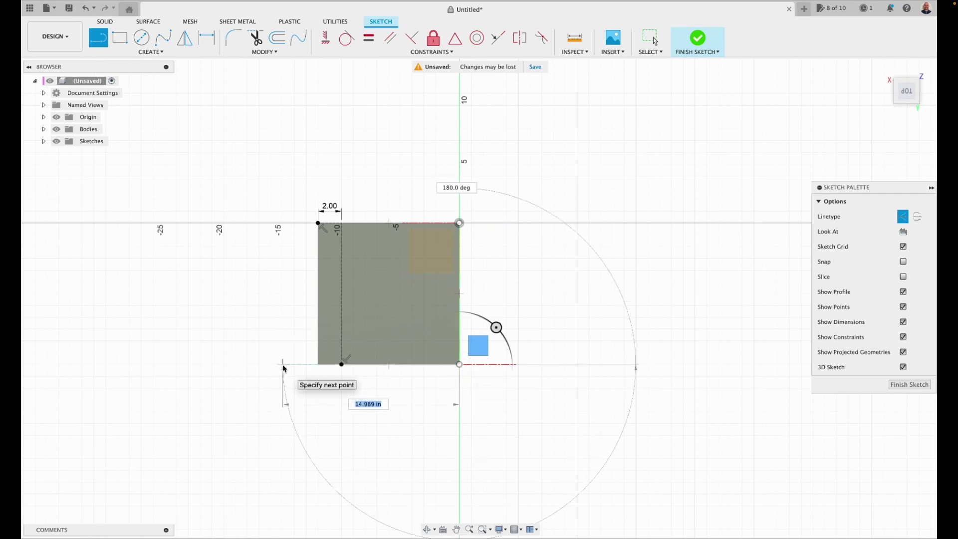
{"action": "key", "text": "Return"}
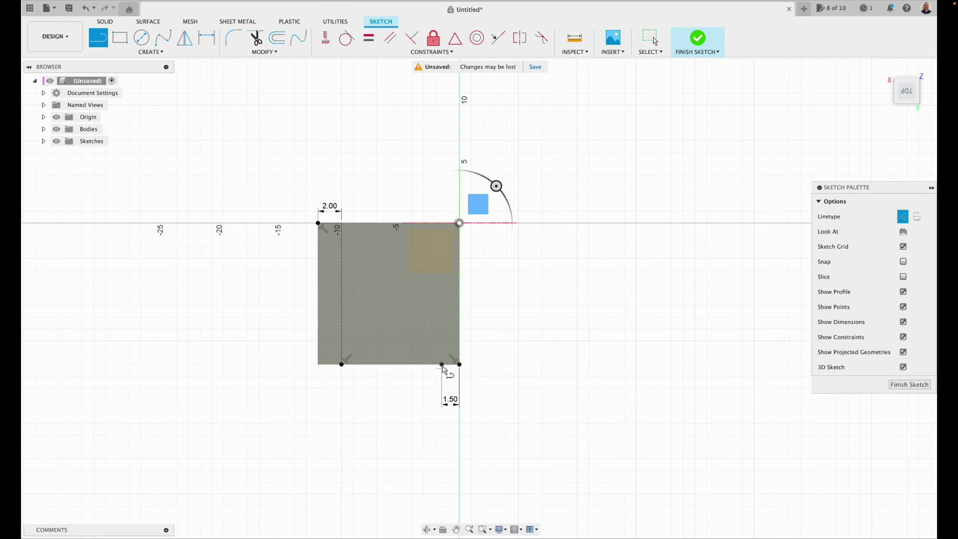
{"action": "double_click", "coordinate": [441, 223]}
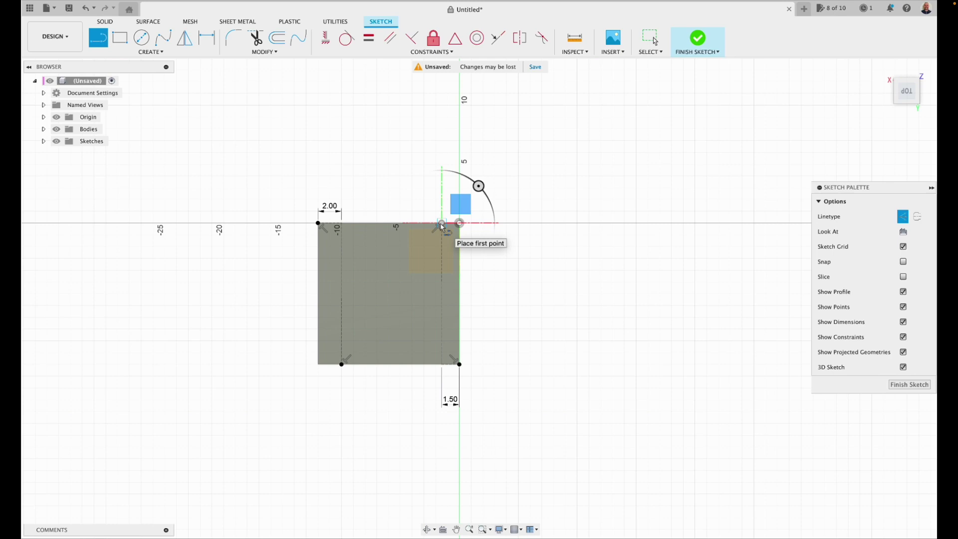
{"action": "left_click", "coordinate": [318, 365]}
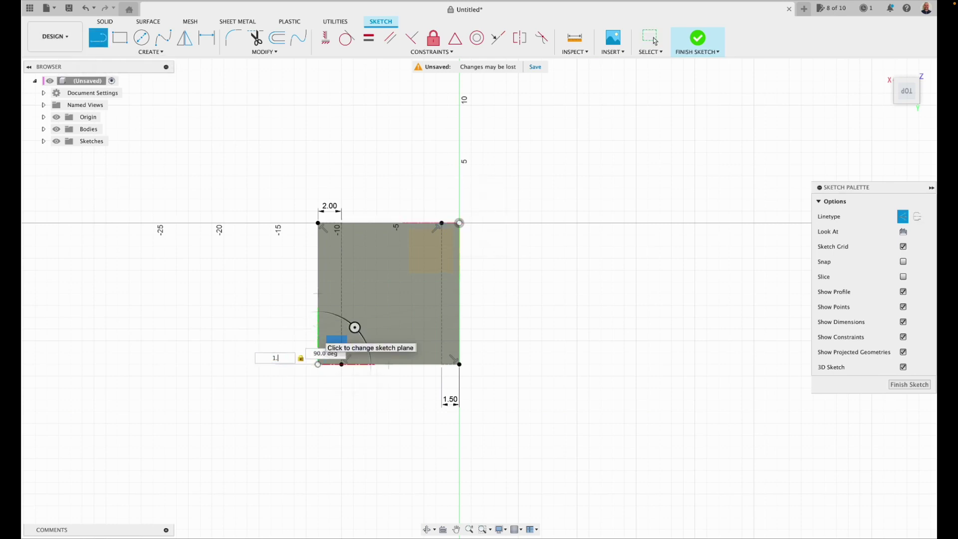
{"action": "key", "text": "Escape"}
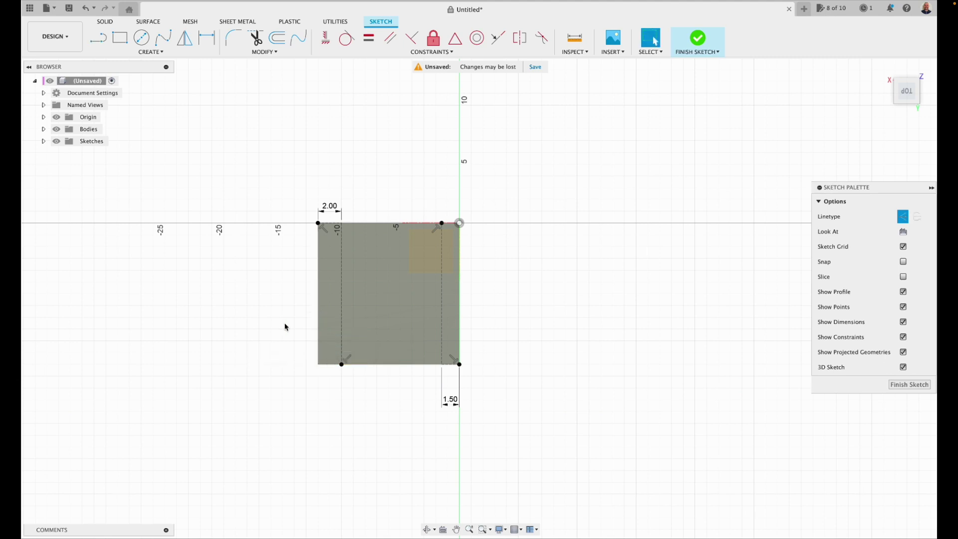
{"action": "left_click", "coordinate": [84, 8]}
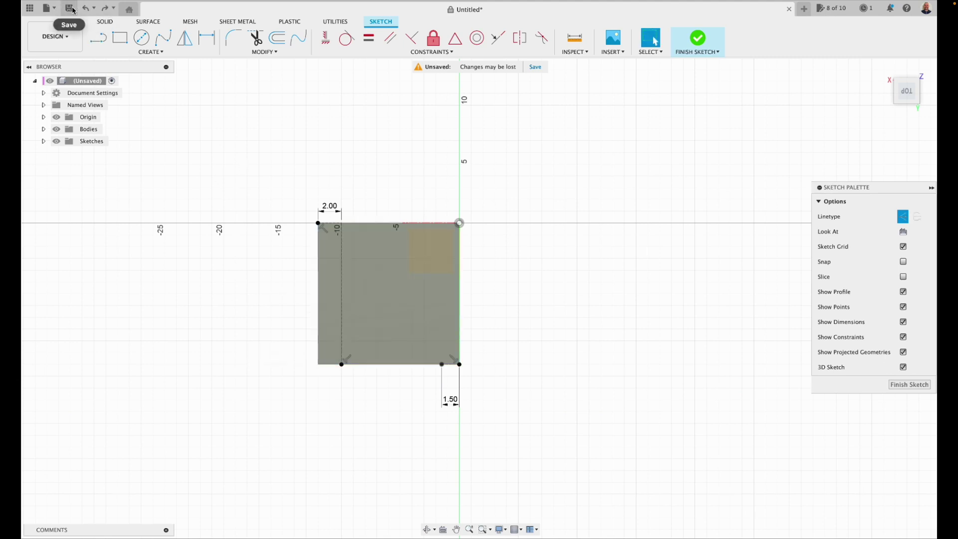
{"action": "left_click", "coordinate": [85, 10]}
- Draw a 2 in construction line inward from the Y-axis edge's far corner, and a perpendicular one from its end across to the X-axis edge
{"action": "key", "text": "l"}
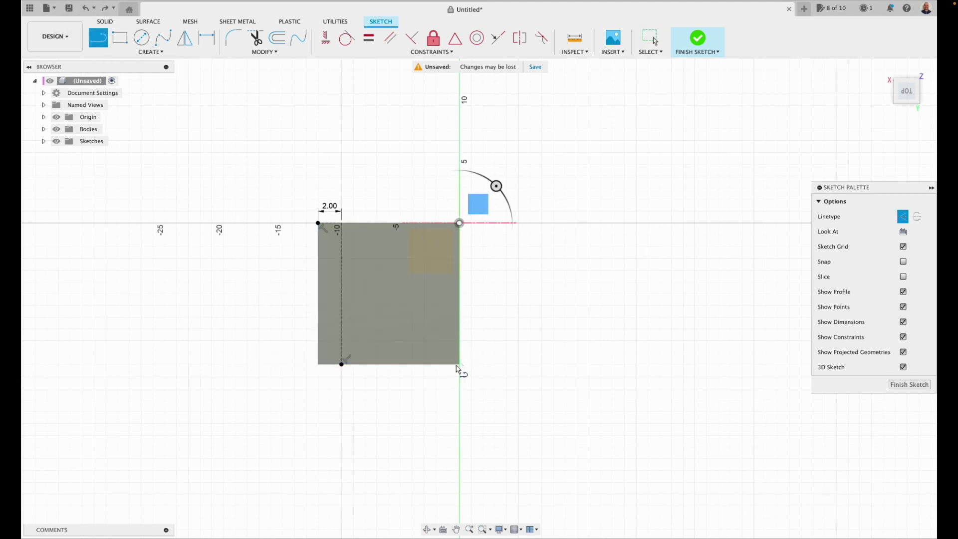
{"action": "left_click", "coordinate": [459, 363]}
{"action": "type", "text": "2"}
{"action": "key", "text": "Return"}
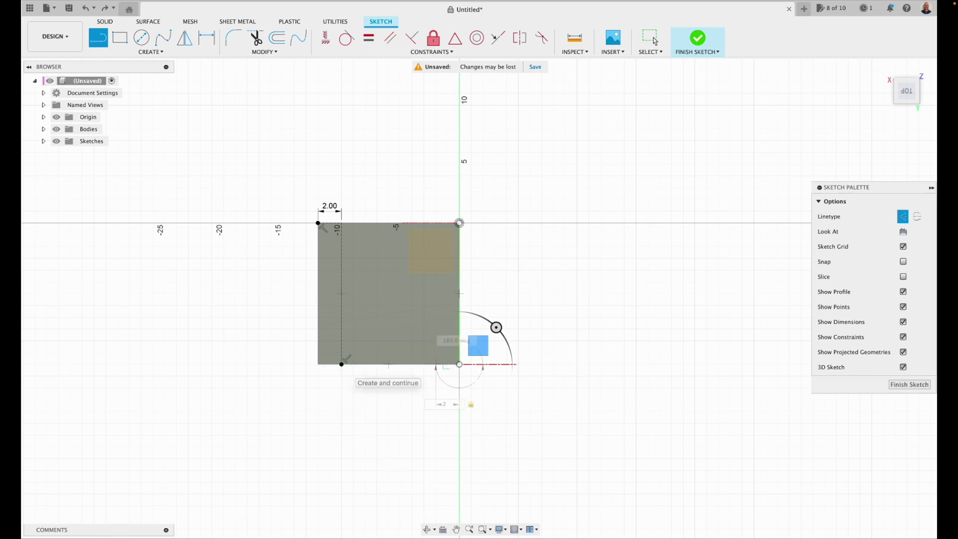
{"action": "key", "text": "Escape"}
{"action": "key", "text": "l"}
{"action": "left_click", "coordinate": [437, 365]}
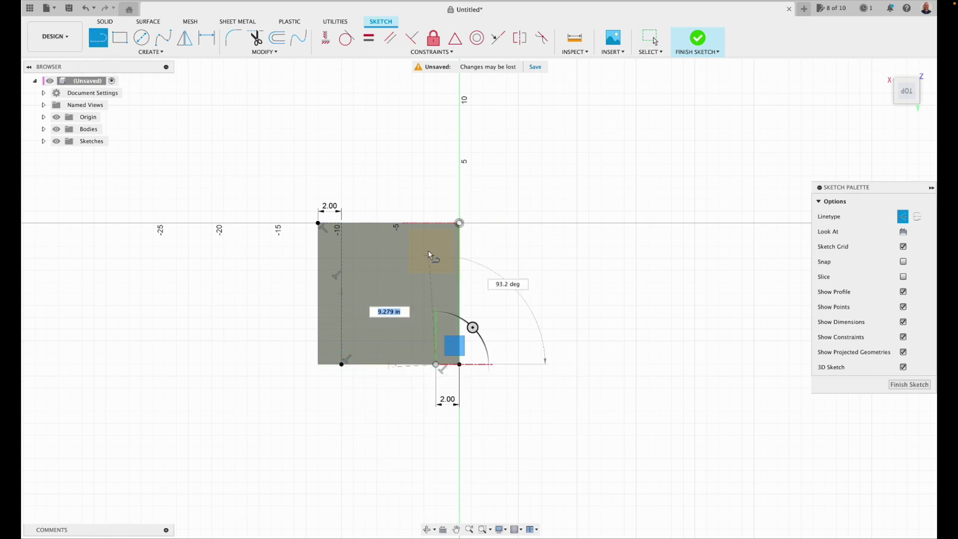
{"action": "left_click", "coordinate": [436, 222]}
{"action": "key", "text": "Escape"}
- Draw a 2 in construction line up the side edge from the corner diagonally opposite the origin, and a perpendicular one across to the Y-axis edge
{"action": "key", "text": "l"}
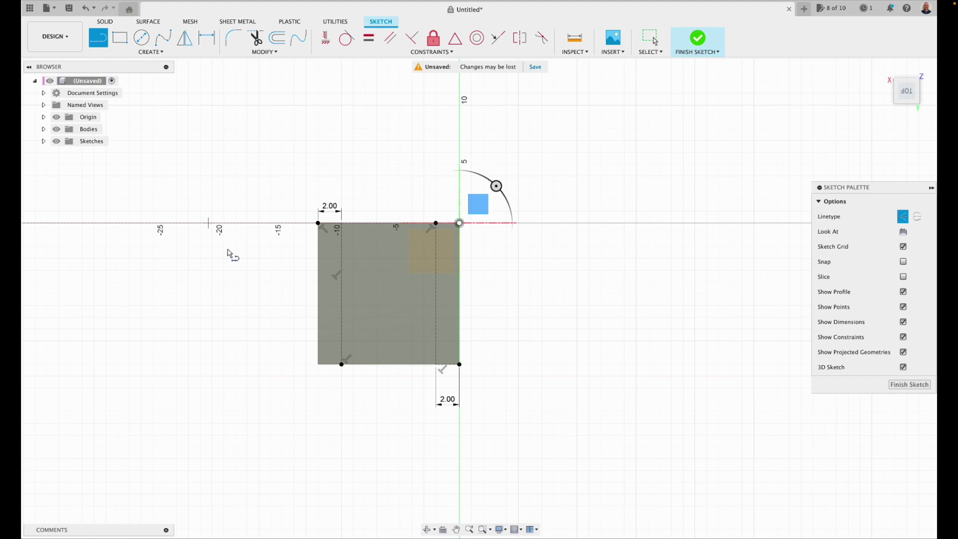
{"action": "left_click", "coordinate": [318, 365]}
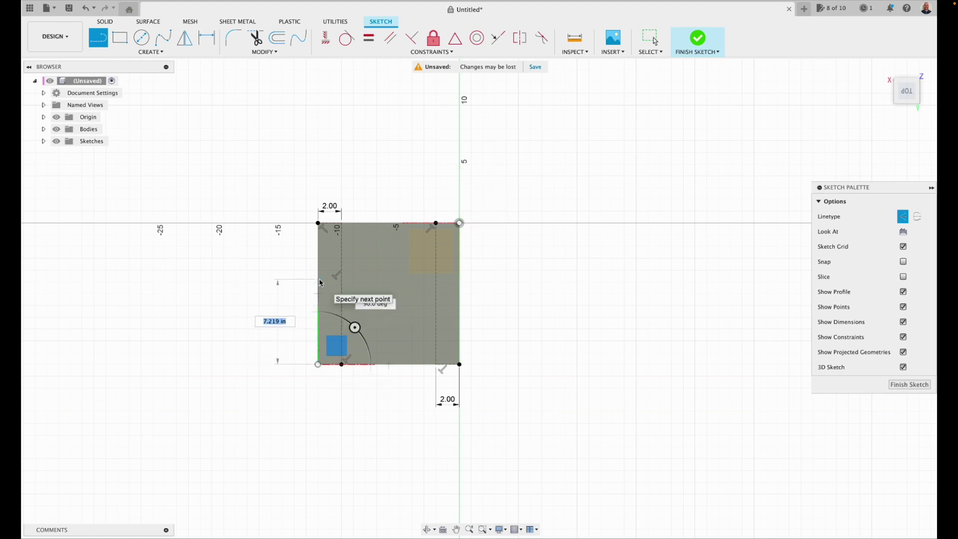
{"action": "type", "text": "2"}
{"action": "key", "text": "Return"}
{"action": "key", "text": "Escape"}
{"action": "left_click", "coordinate": [104, 47]}
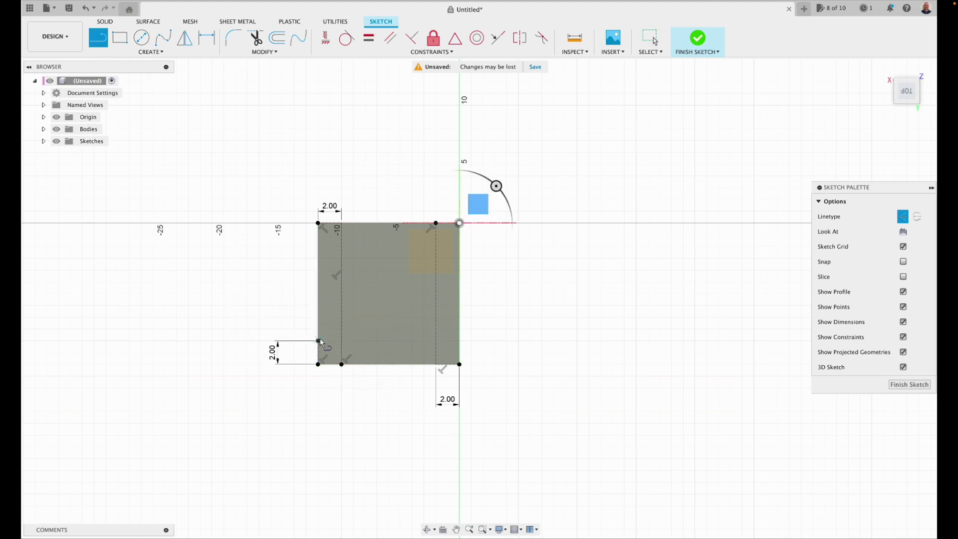
{"action": "left_click", "coordinate": [318, 340]}
{"action": "left_click", "coordinate": [459, 341]}
{"action": "key", "text": "Escape"}
- Draw a 2 in construction line inward from the X-axis edge along the far crossing line, and a perpendicular one to the opposite crossing line
{"action": "key", "text": "l"}
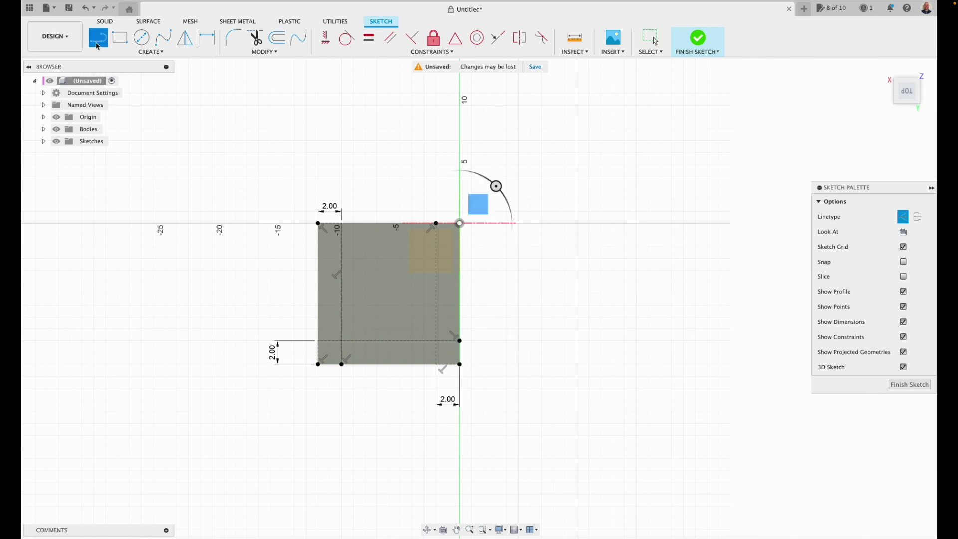
{"action": "left_click", "coordinate": [342, 223]}
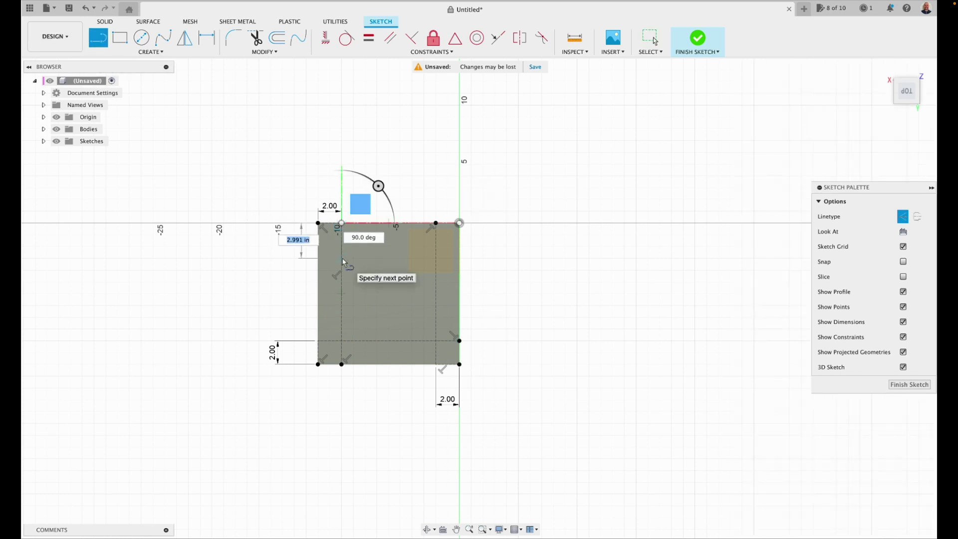
{"action": "type", "text": "2"}
{"action": "key", "text": "Return"}
{"action": "key", "text": "Escape"}
{"action": "left_click", "coordinate": [99, 45]}
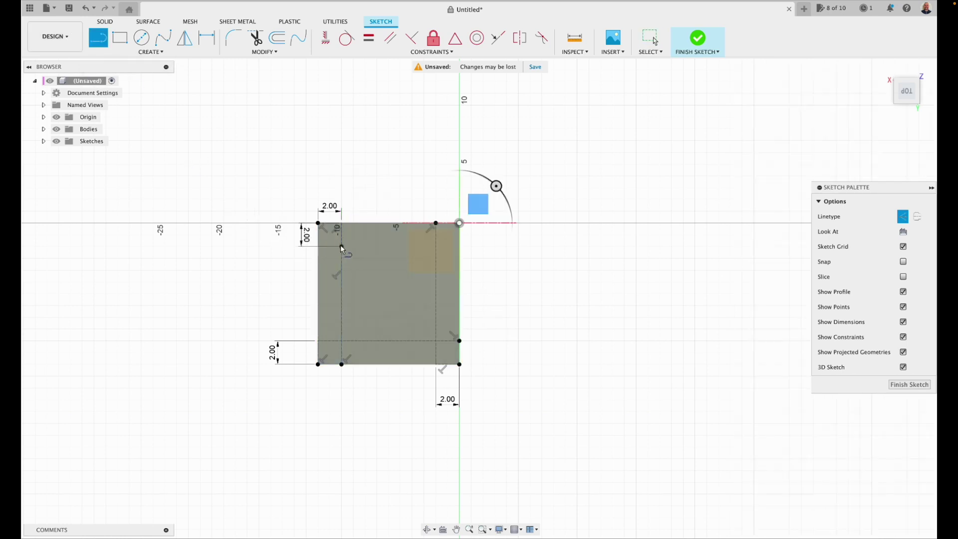
{"action": "left_click", "coordinate": [341, 246]}
{"action": "left_click", "coordinate": [438, 250]}
{"action": "key", "text": "Escape"}
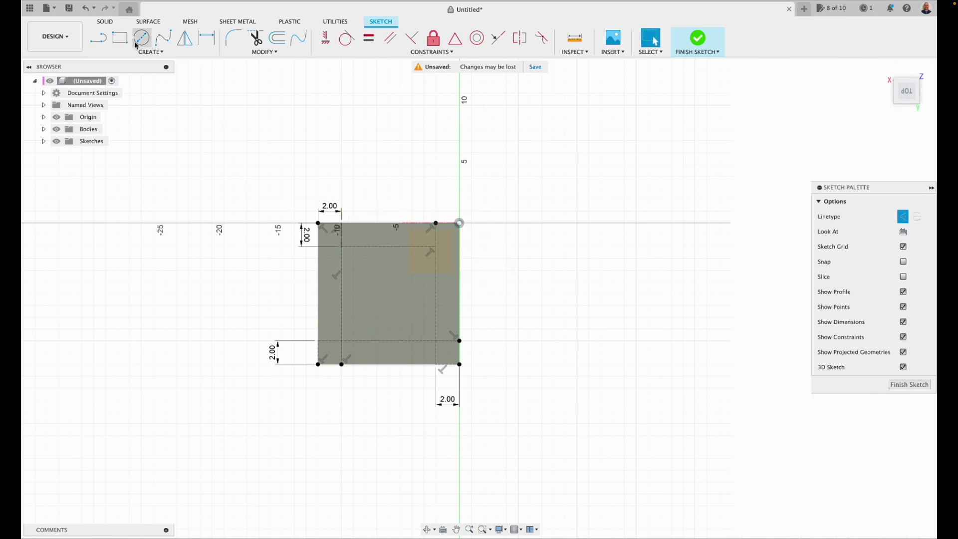
- Trim overhanging ends of the construction lines outside the inner square they form
{"action": "left_click", "coordinate": [255, 38]}
{"action": "left_click", "coordinate": [343, 242]}
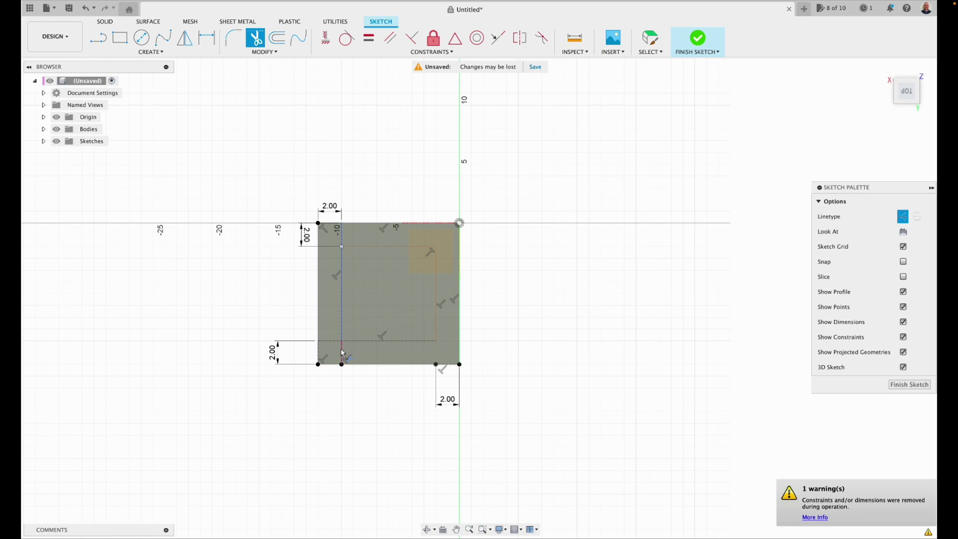
{"action": "left_click", "coordinate": [342, 354]}
{"action": "left_click", "coordinate": [328, 342]}
{"action": "key", "text": "Escape"}
- Draw a 0.50 in diameter circle on each of the two inner-square corners nearest the X-axis edge
{"action": "scroll", "coordinate": [225, 182], "scroll_direction": "up", "scroll_amount": 5}
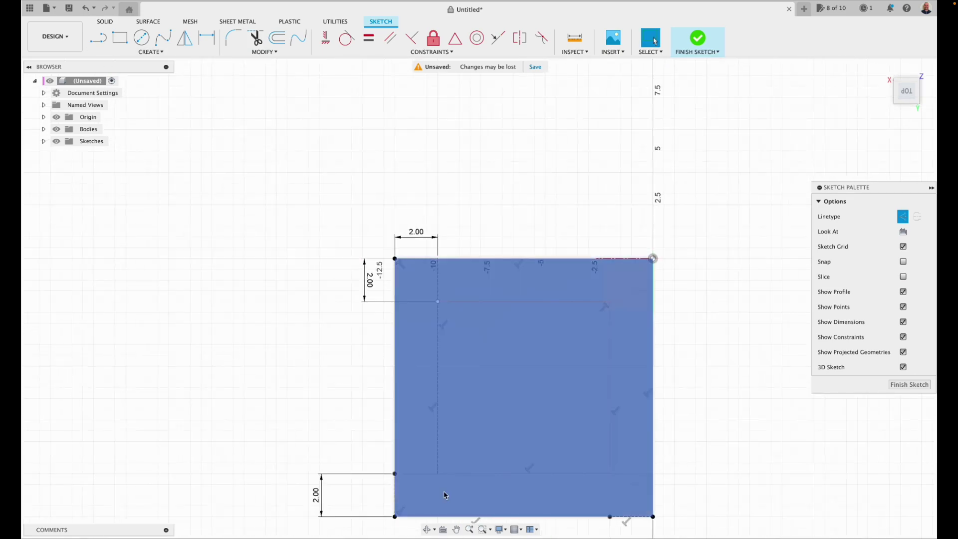
{"action": "middle_click_drag", "start_coordinate": [302, 407], "coordinate": [226, 310]}
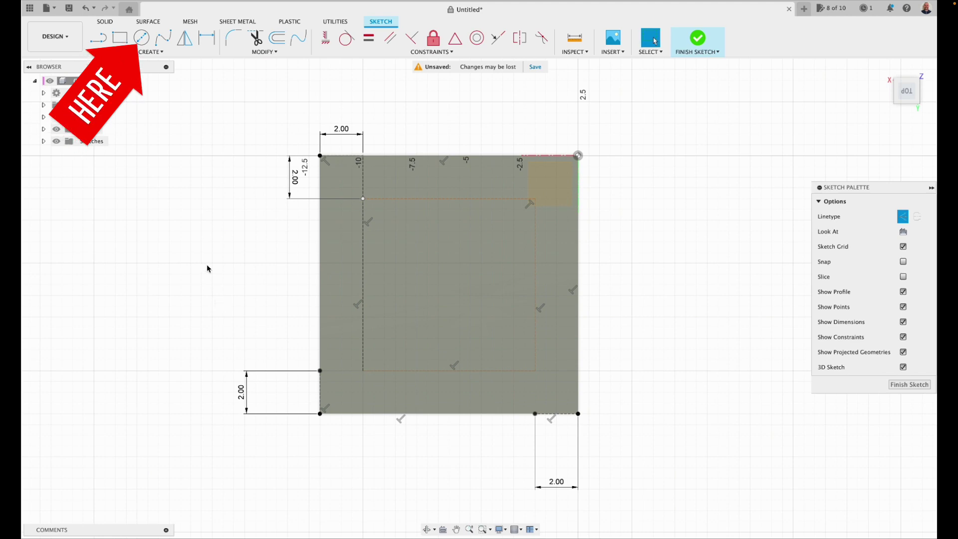
{"action": "left_click", "coordinate": [142, 37]}
{"action": "left_click", "coordinate": [362, 198]}
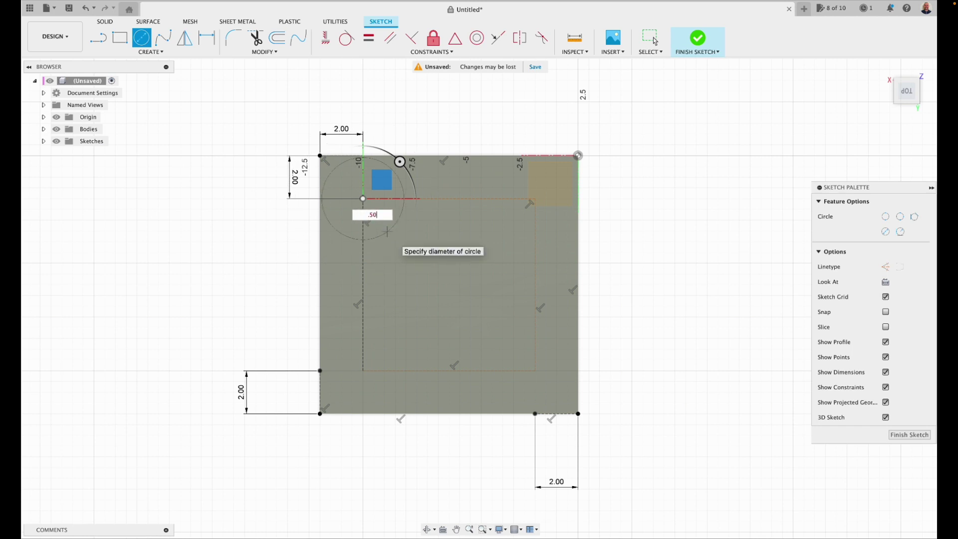
{"action": "type", "text": ".50"}
{"action": "key", "text": "Return"}
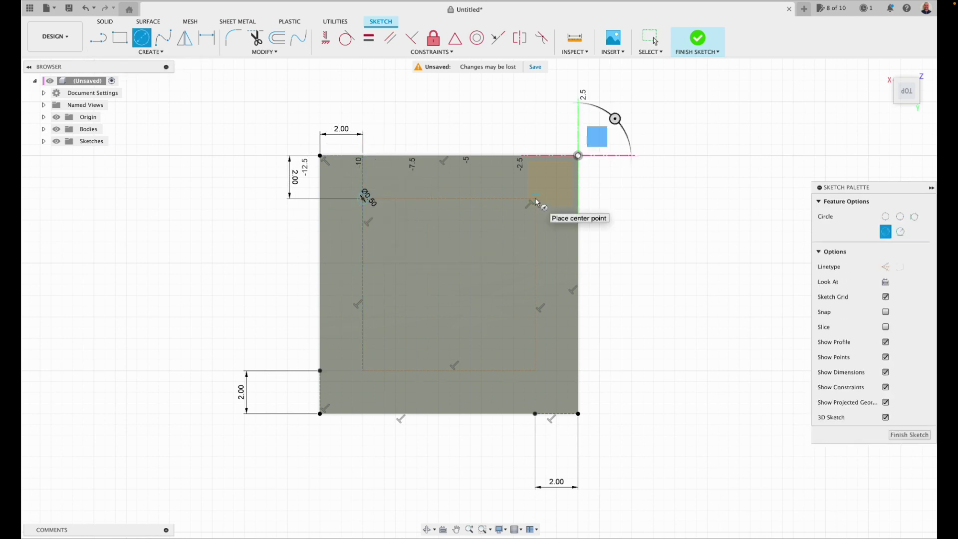
{"action": "left_click", "coordinate": [536, 199]}
{"action": "type", "text": ".50"}
{"action": "key", "text": "Return"}
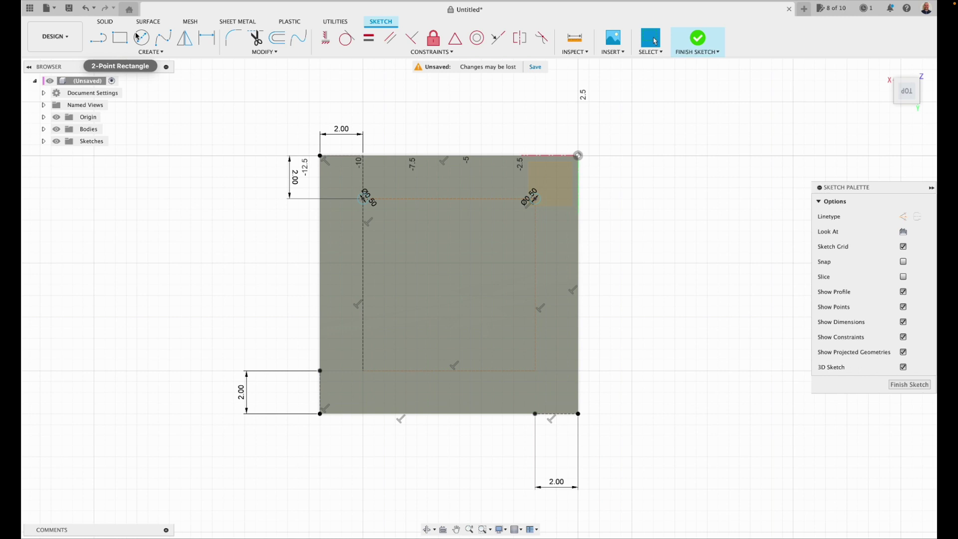
- Draw a 0.50 in diameter circle on each of the two remaining corners of the inner construction square
{"action": "left_click", "coordinate": [364, 372]}
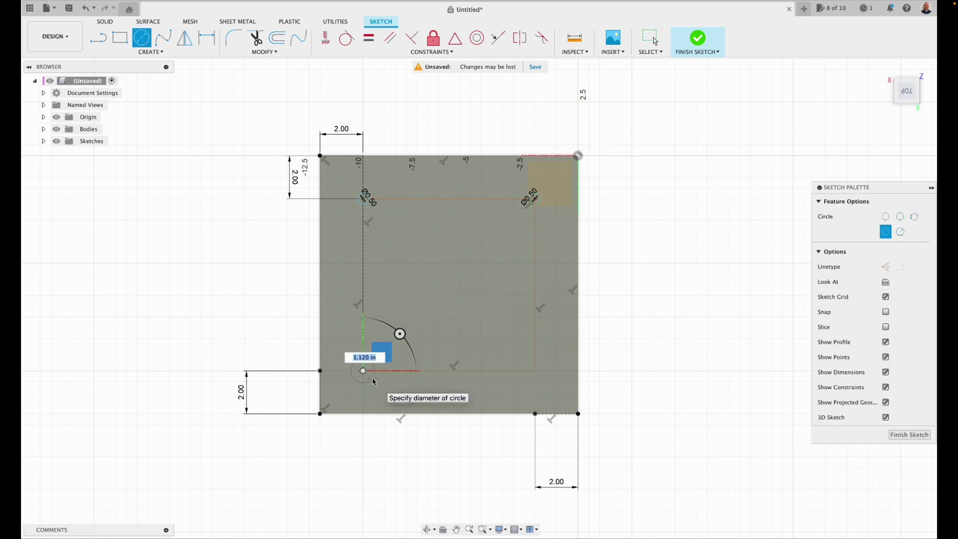
{"action": "key", "text": "Return"}
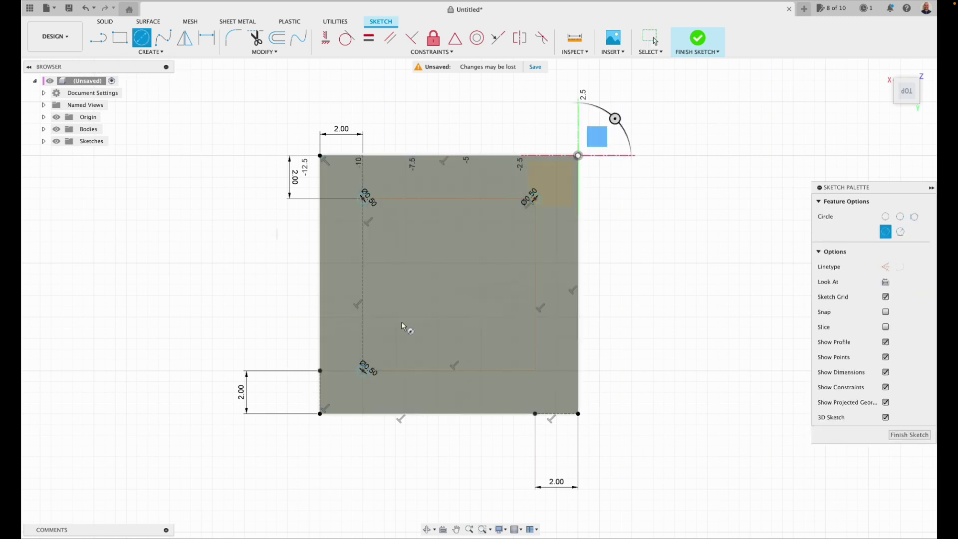
{"action": "left_click", "coordinate": [536, 371]}
{"action": "type", "text": ".50"}
{"action": "key", "text": "Return"}
{"action": "key", "text": "Escape"}
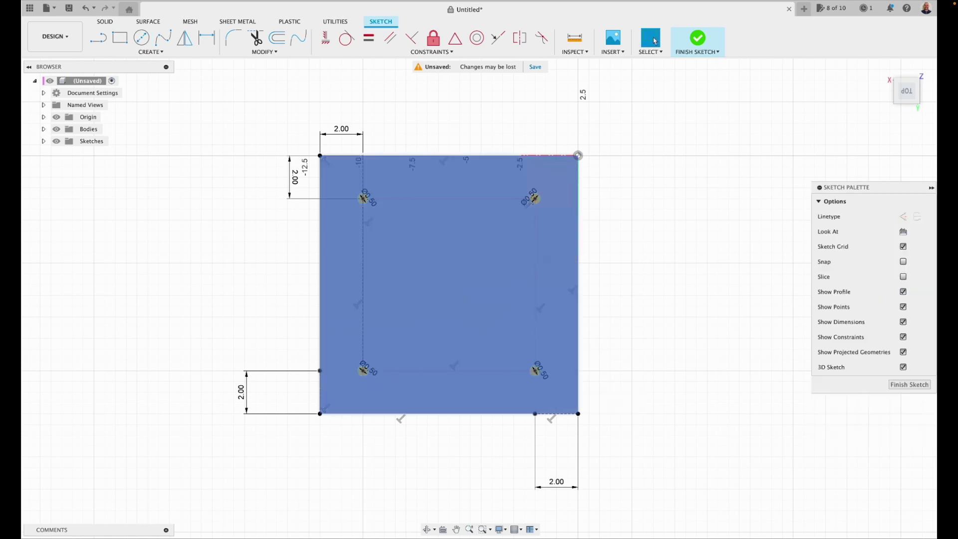
- Draw a 4 in by 4 in center rectangle from the middle of the panel
{"action": "left_click", "coordinate": [151, 52]}
{"action": "mouse_move", "coordinate": [133, 75]}
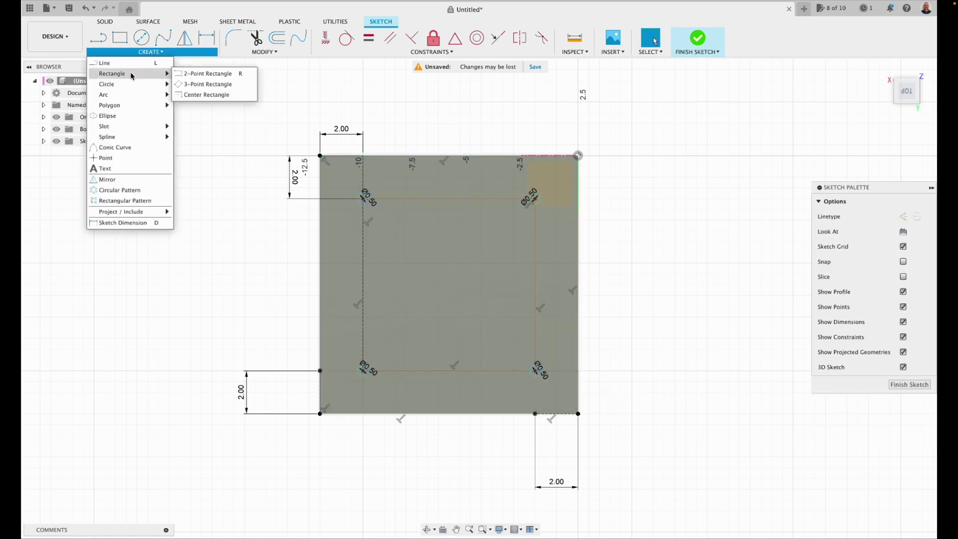
{"action": "left_click", "coordinate": [207, 95]}
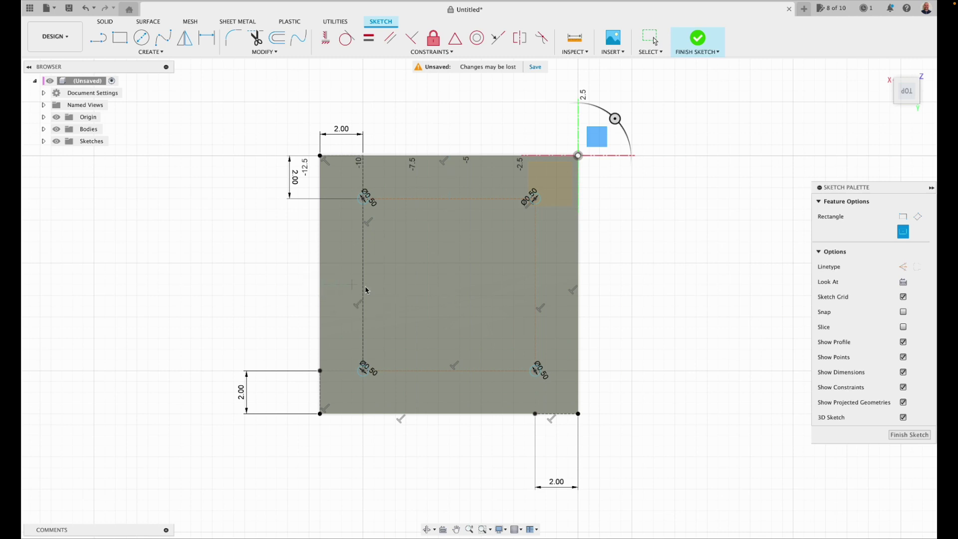
{"action": "left_click", "coordinate": [450, 285]}
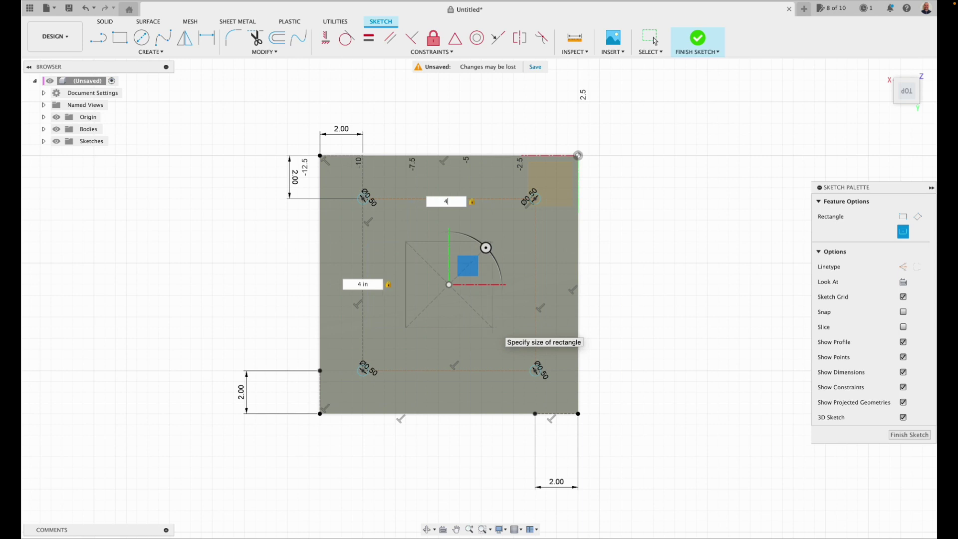
{"action": "type", "text": "4"}
{"action": "key", "text": "Return"}
{"action": "key", "text": "Escape"}
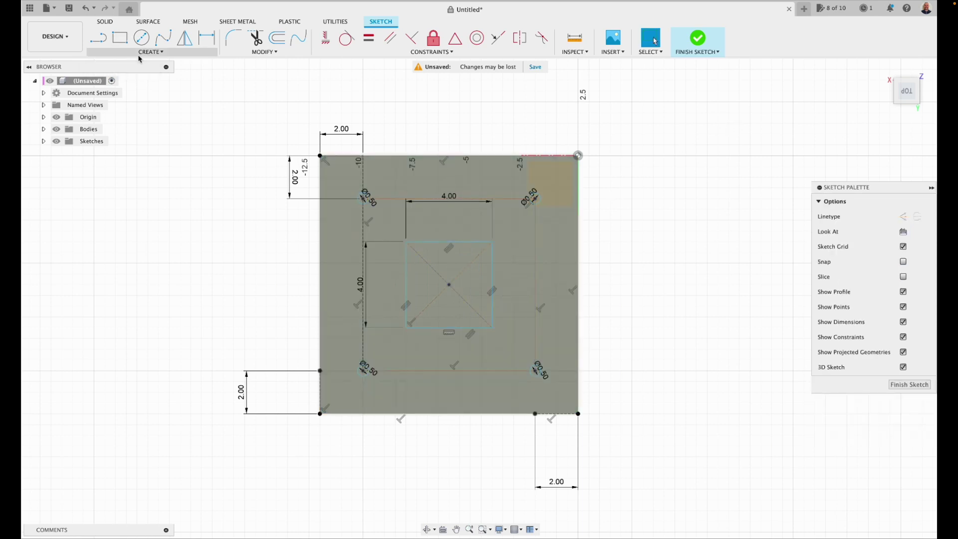
- Draw a 3.75 in by 3.75 in center rectangle concentric with the 4 in square, and finish the sketch
{"action": "left_click", "coordinate": [150, 51]}
{"action": "mouse_move", "coordinate": [127, 74]}
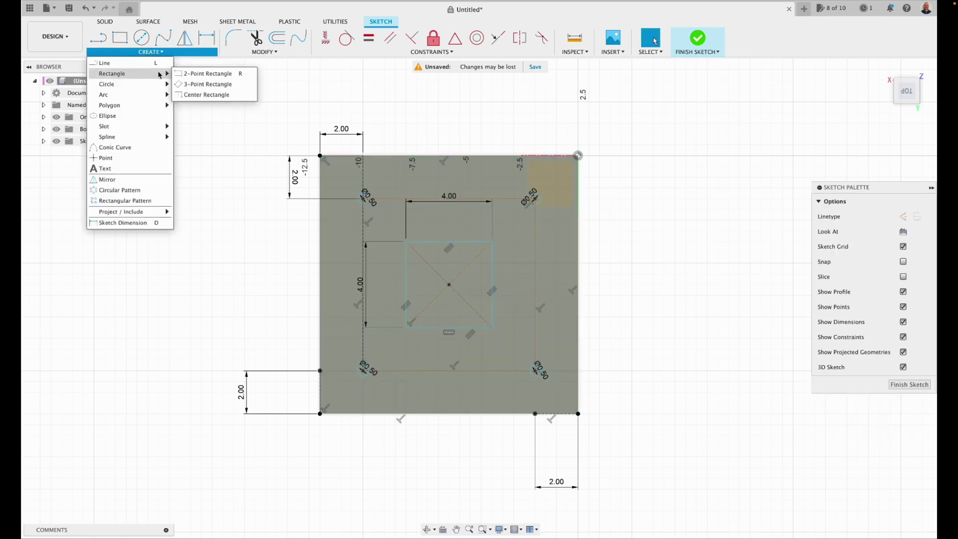
{"action": "left_click", "coordinate": [195, 94]}
{"action": "left_click", "coordinate": [449, 285]}
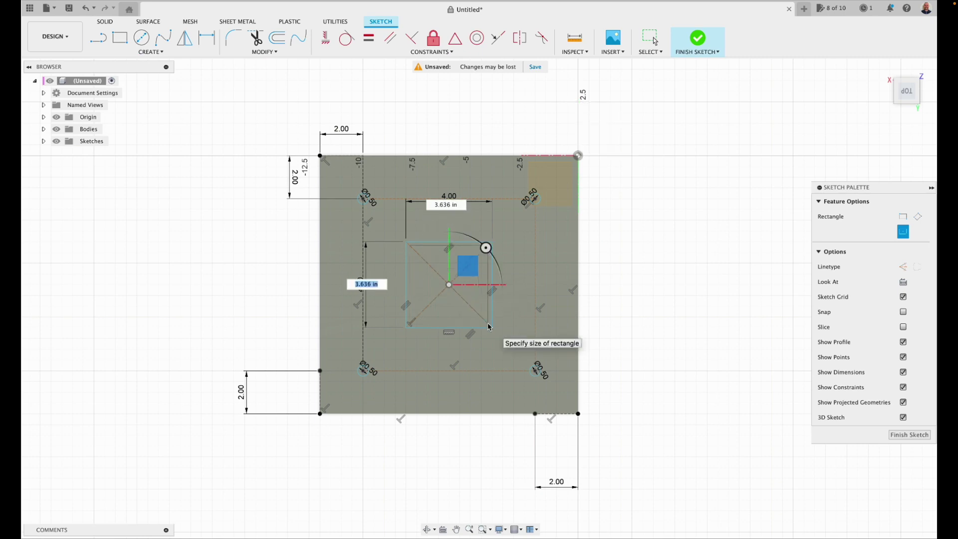
{"action": "type", "text": "3.75"}
{"action": "key", "text": "Tab"}
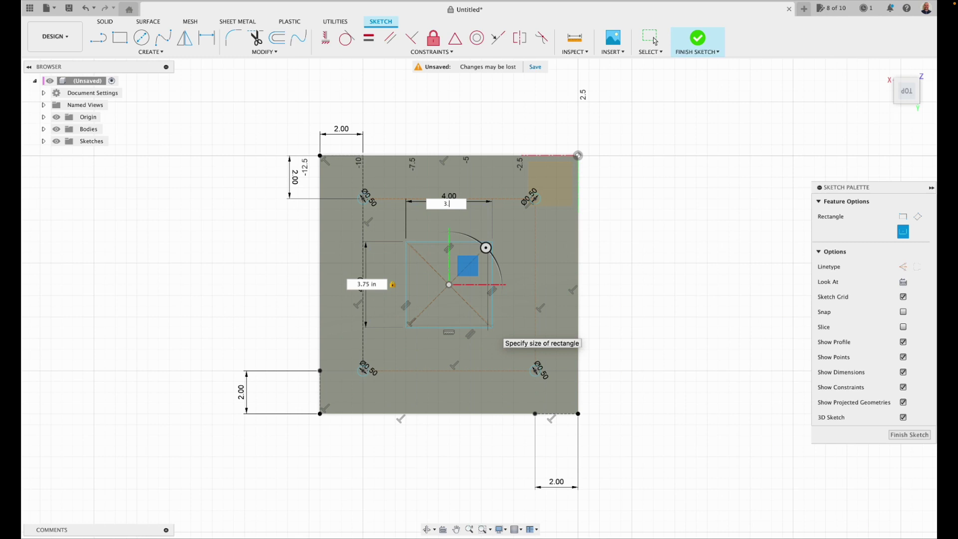
{"action": "type", "text": "3.75"}
{"action": "key", "text": "Return"}
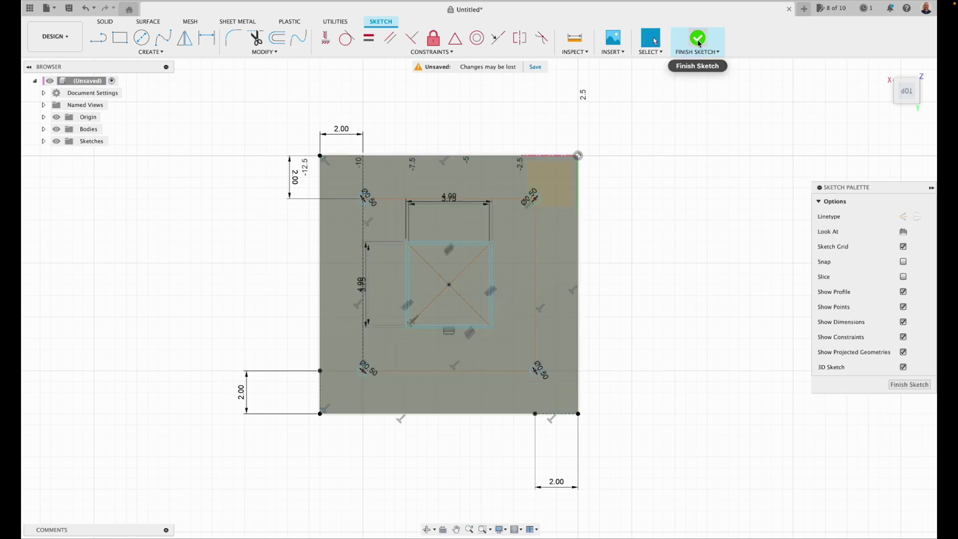
{"action": "left_click", "coordinate": [697, 41]}
- Extrude the four corner circles about 0.453 in downward as a cut through the panel
{"action": "left_click", "coordinate": [885, 68]}
{"action": "left_click", "coordinate": [120, 37]}
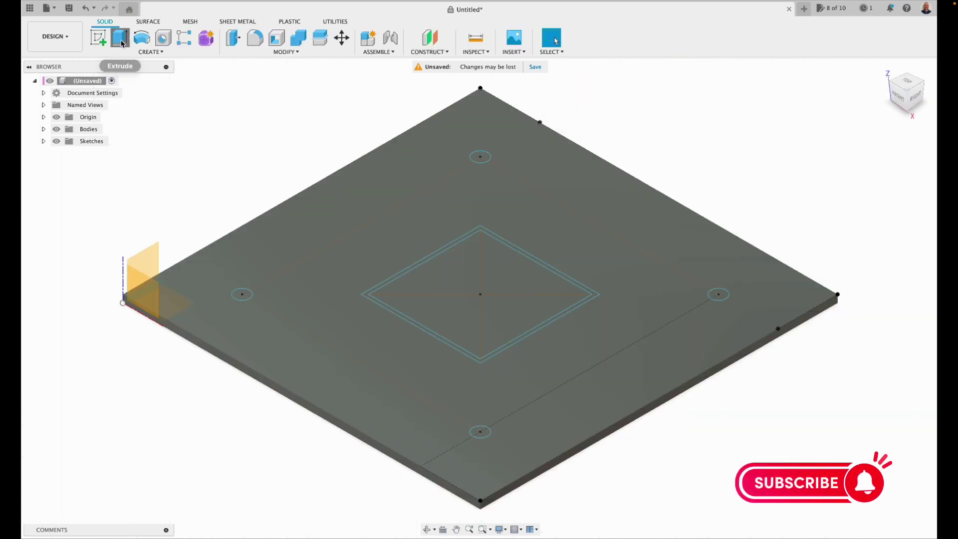
{"action": "left_click", "coordinate": [242, 294]}
{"action": "left_click", "coordinate": [480, 432]}
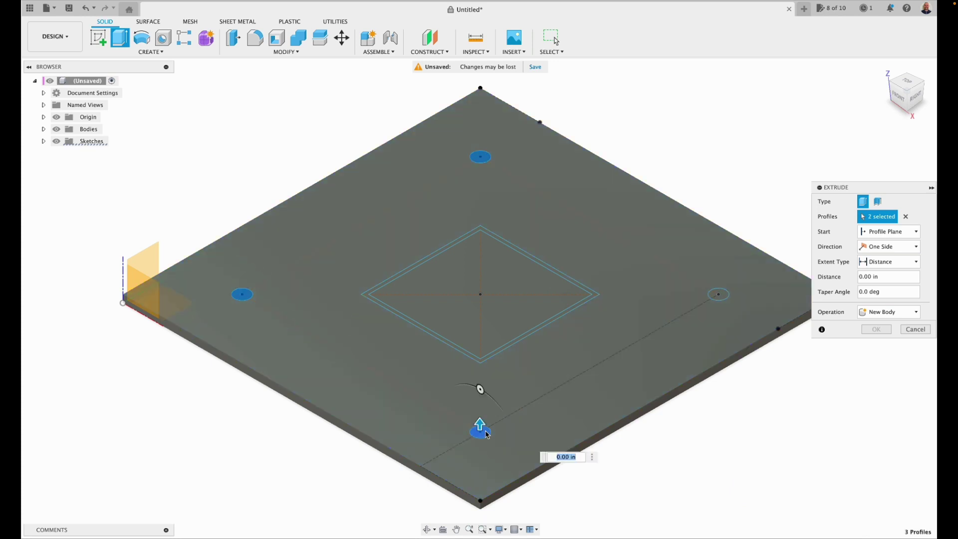
{"action": "left_click", "coordinate": [719, 294]}
{"action": "left_click_drag", "start_coordinate": [717, 287], "coordinate": [718, 317]}
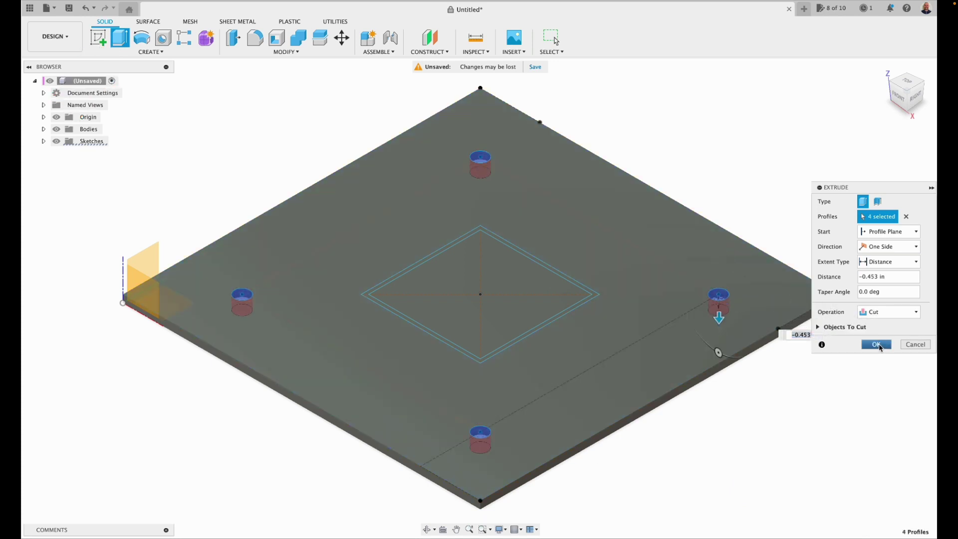
{"action": "left_click", "coordinate": [877, 344]}
- Show Sketch2 again and extrude the ring between the two center squares 83 in upward, joined to the panel
{"action": "left_click", "coordinate": [44, 142]}
{"action": "left_click", "coordinate": [65, 165]}
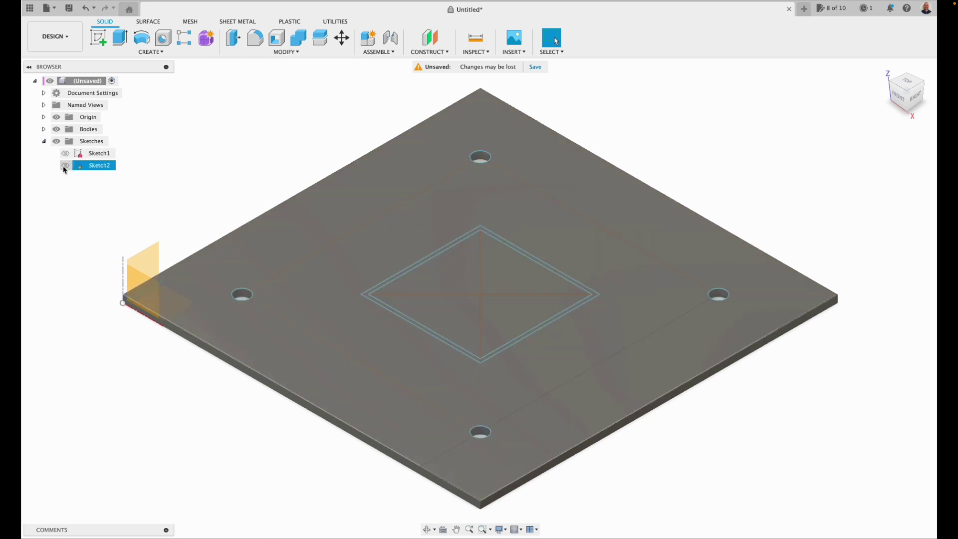
{"action": "key", "text": "e"}
{"action": "left_click", "coordinate": [403, 275]}
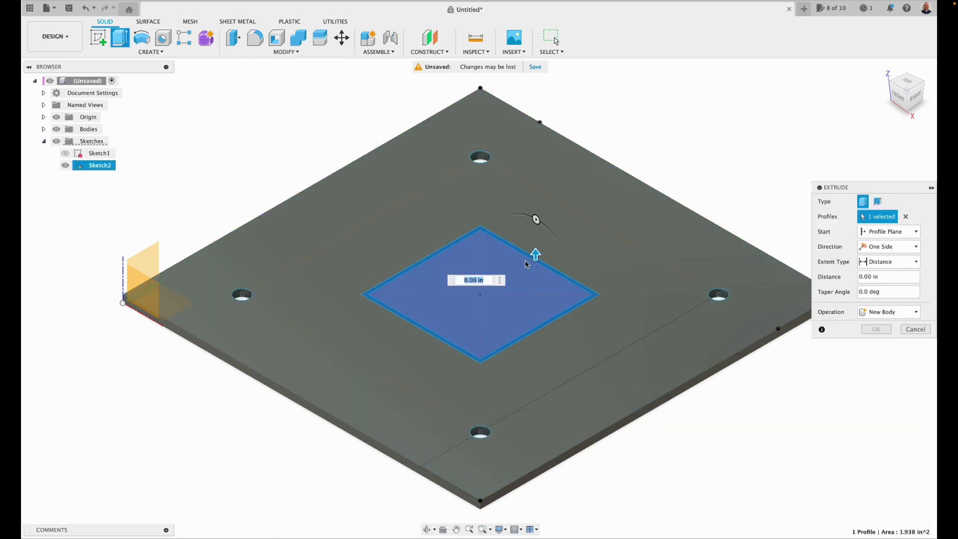
{"action": "left_click_drag", "start_coordinate": [535, 250], "coordinate": [533, 192]}
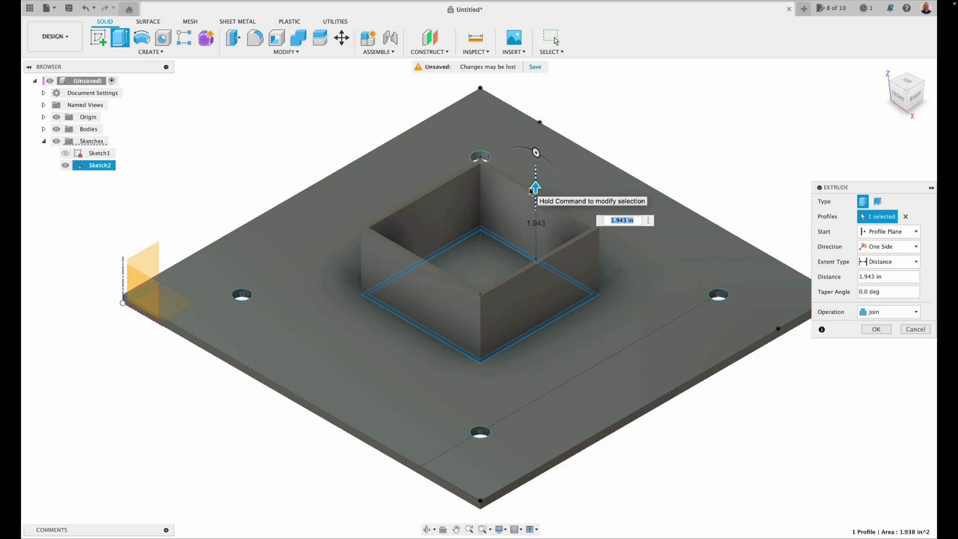
{"action": "scroll", "coordinate": [530, 189], "scroll_direction": "down", "scroll_amount": 8}
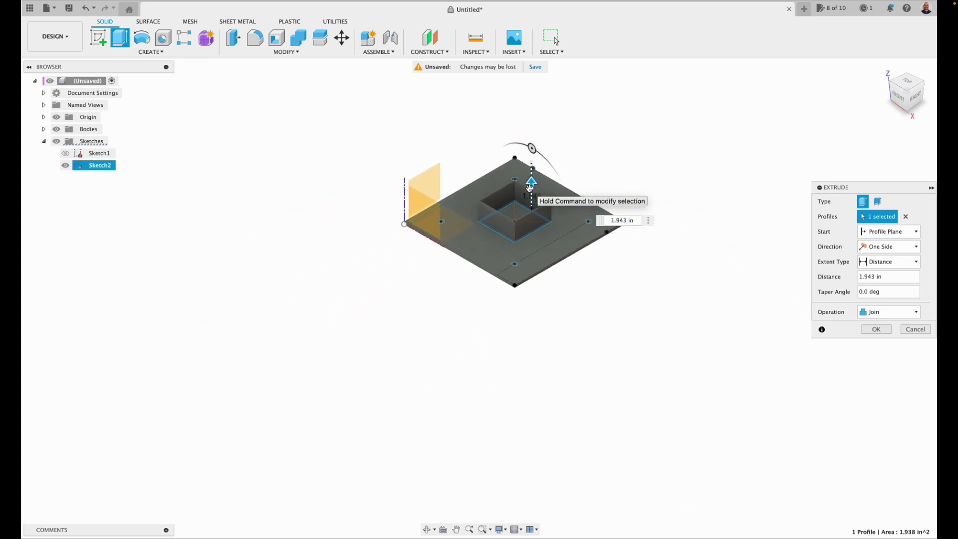
{"action": "left_click_drag", "start_coordinate": [529, 181], "coordinate": [530, 120]}
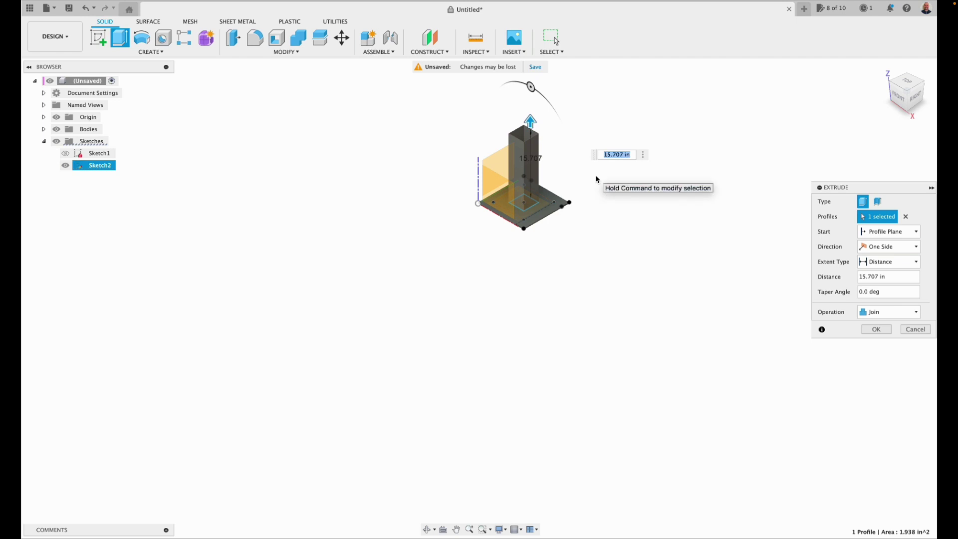
{"action": "type", "text": "83.75"}
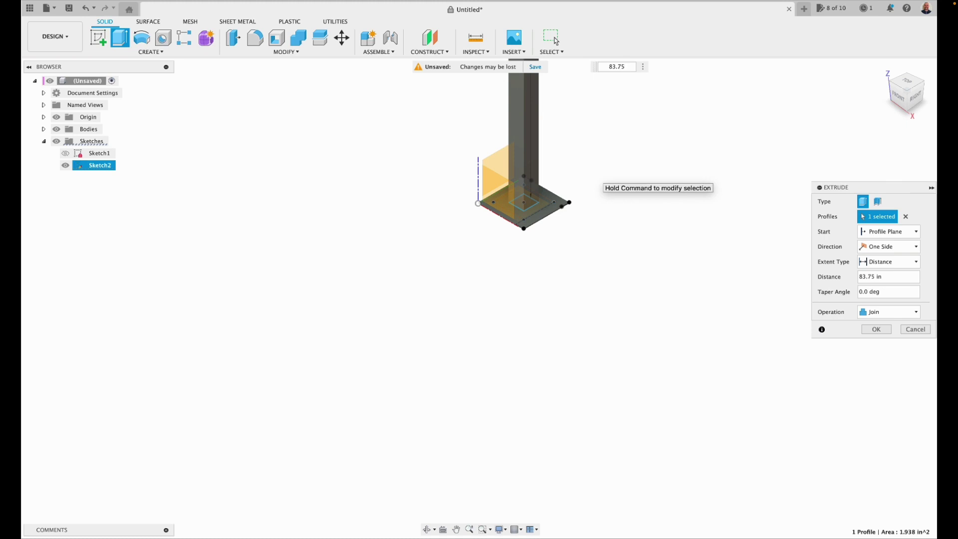
{"action": "key", "text": "Return"}
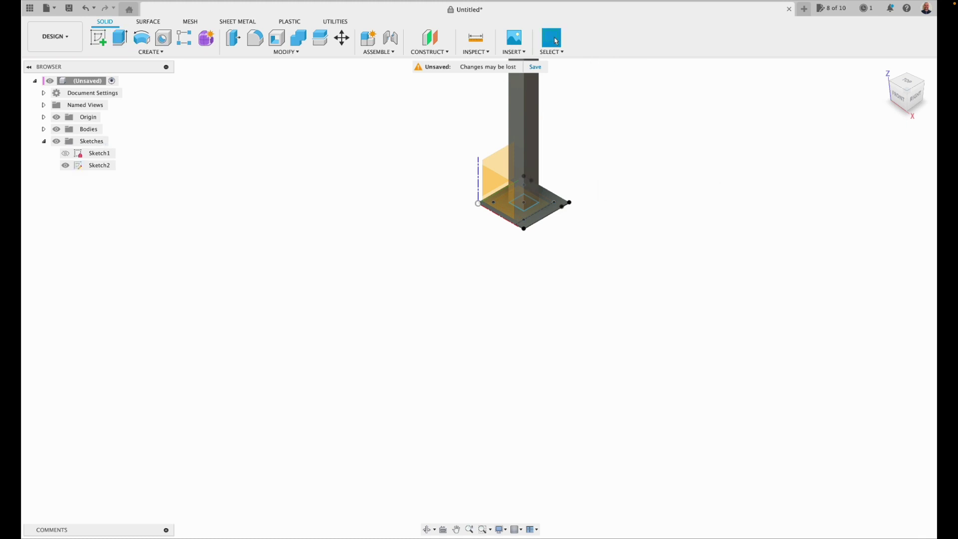
- Return to the home view and hide the origin and Sketch2
{"action": "left_click", "coordinate": [884, 70]}
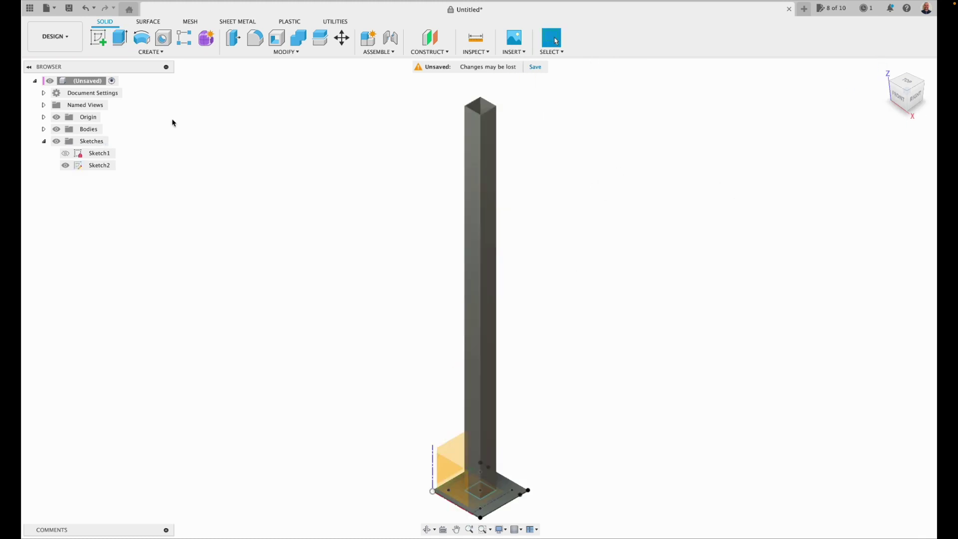
{"action": "scroll", "coordinate": [391, 302], "scroll_direction": "down", "scroll_amount": 1}
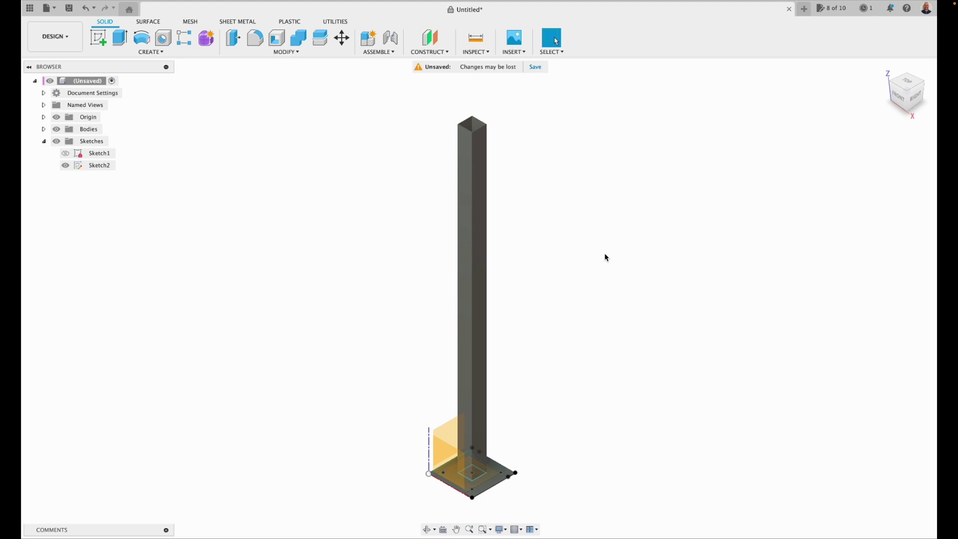
{"action": "left_click", "coordinate": [876, 68]}
{"action": "left_click", "coordinate": [57, 119]}
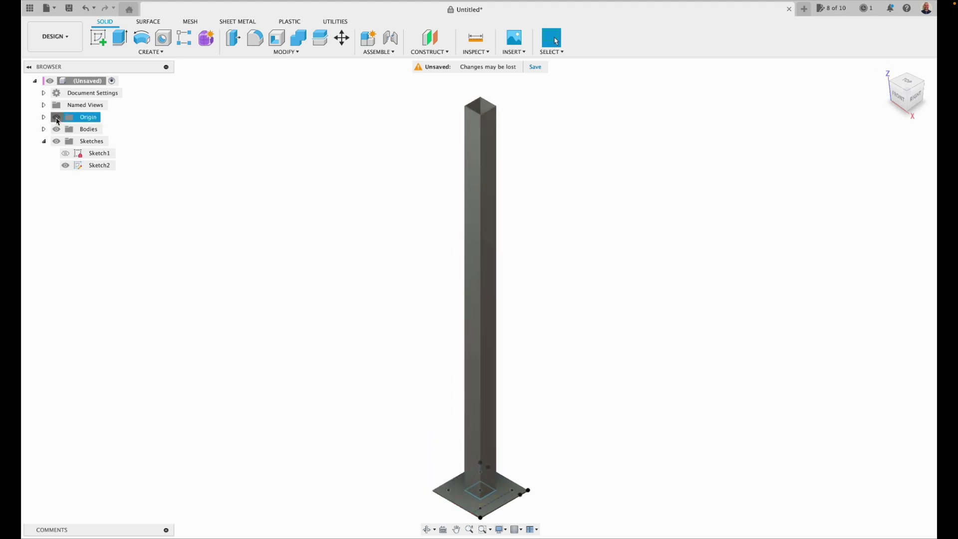
{"action": "scroll", "coordinate": [272, 302], "scroll_direction": "down", "scroll_amount": 1}
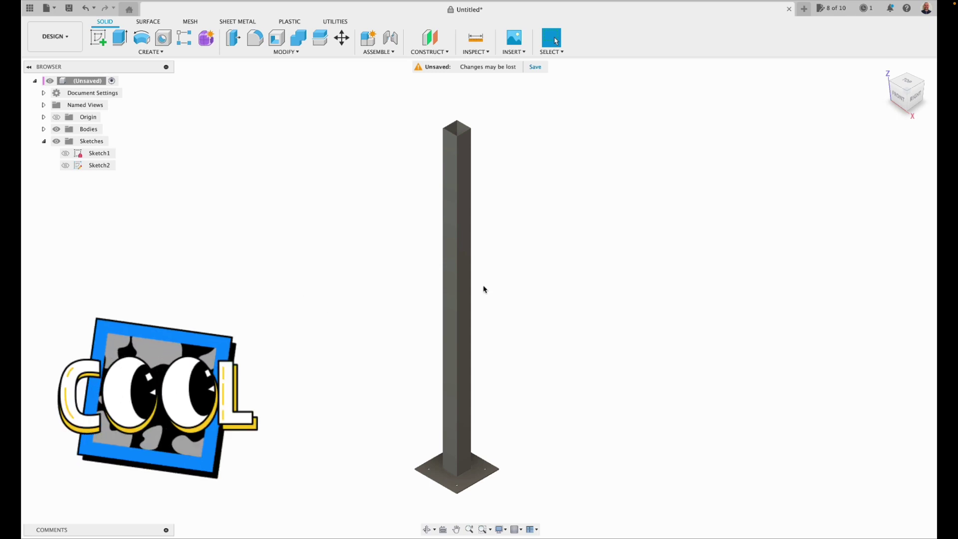
- Sketch a 37 in vertical construction line on the post's front face, starting at the middle of its bottom edge
{"action": "left_click", "coordinate": [902, 98]}
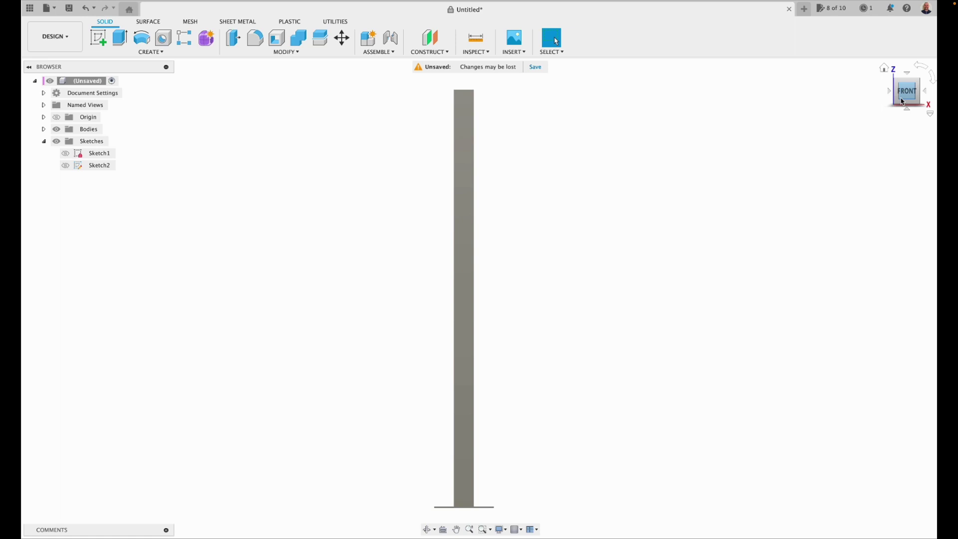
{"action": "left_click", "coordinate": [97, 37]}
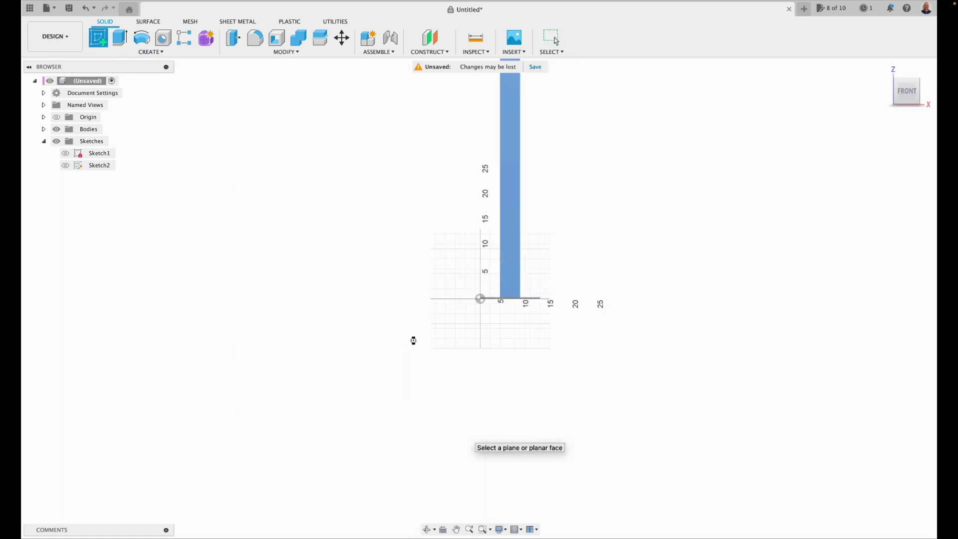
{"action": "left_click", "coordinate": [414, 341]}
{"action": "left_click_drag", "start_coordinate": [408, 222], "coordinate": [369, 437]}
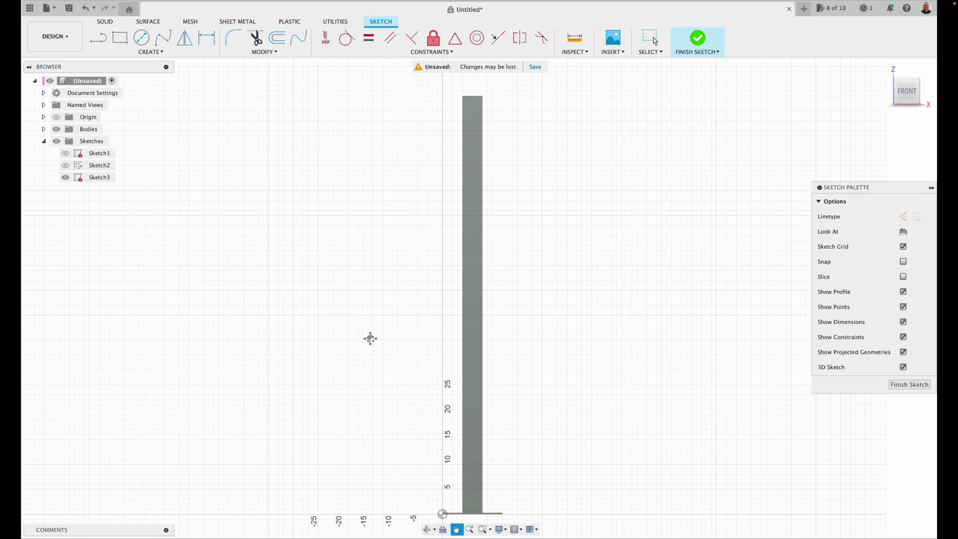
{"action": "key", "text": "Escape"}
{"action": "key", "text": "l"}
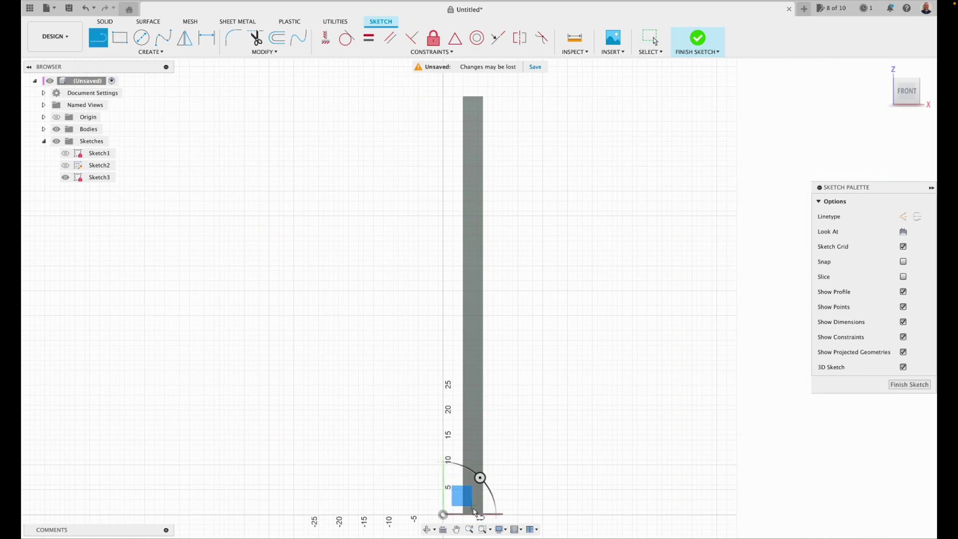
{"action": "scroll", "coordinate": [476, 515], "scroll_direction": "up", "scroll_amount": 5}
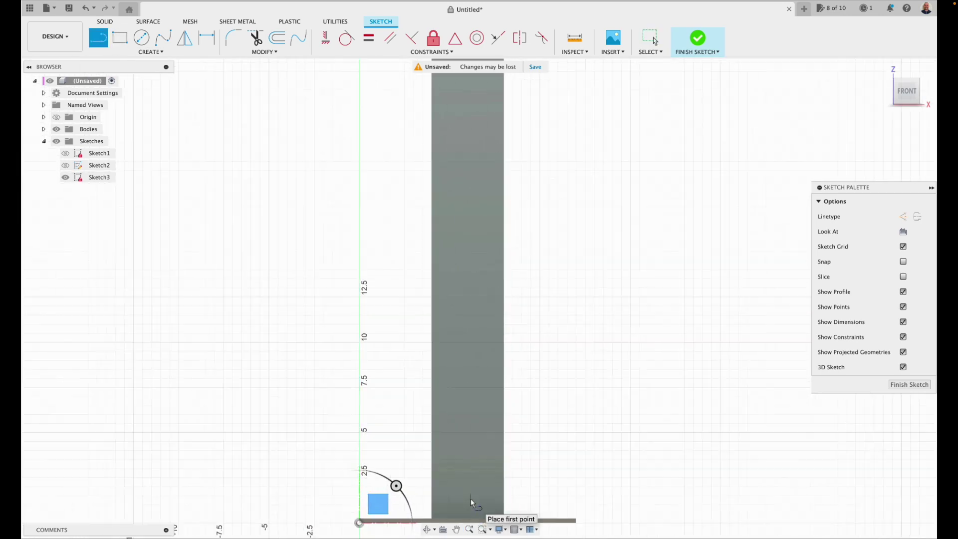
{"action": "left_click", "coordinate": [467, 519]}
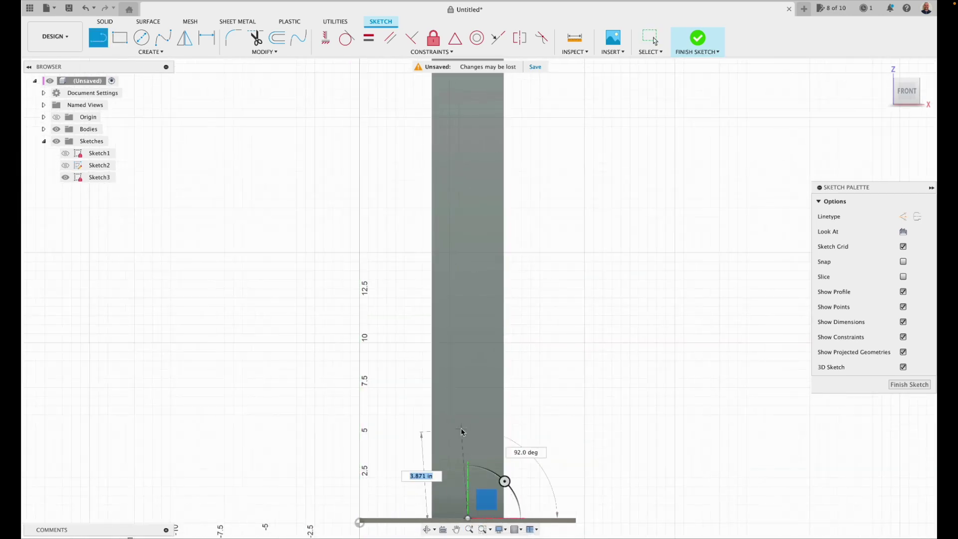
{"action": "left_click", "coordinate": [903, 216]}
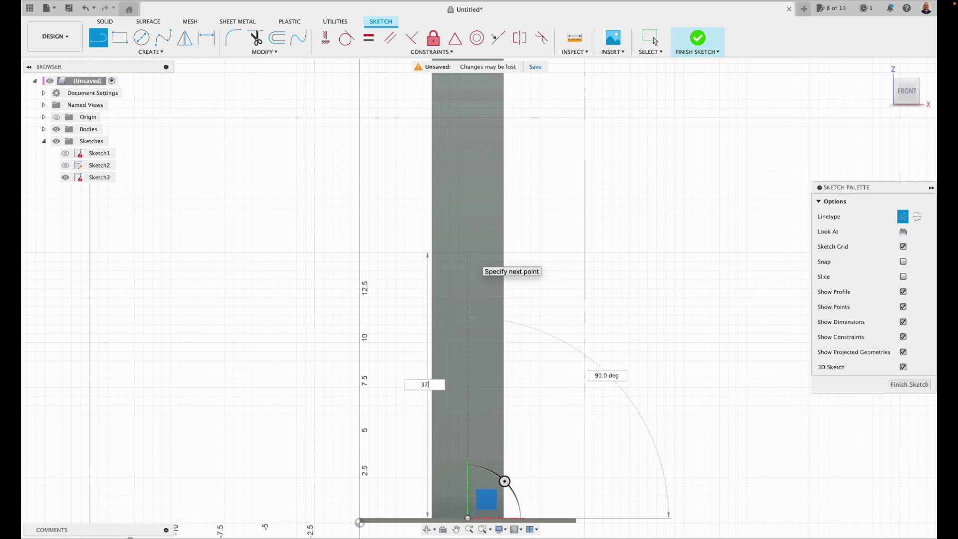
{"action": "key", "text": "Return"}
- Add a 9.5 in vertical construction line going up from the top end of the 37 in line
{"action": "scroll", "coordinate": [535, 205], "scroll_direction": "down", "scroll_amount": 5}
{"action": "left_click", "coordinate": [457, 529]}
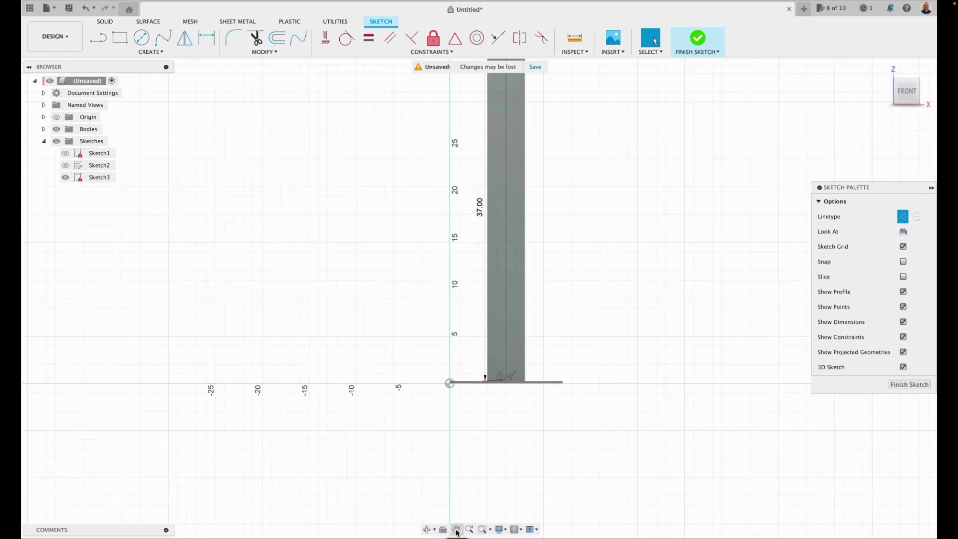
{"action": "left_click_drag", "start_coordinate": [375, 187], "coordinate": [370, 273]}
{"action": "scroll", "coordinate": [406, 209], "scroll_direction": "up", "scroll_amount": 2}
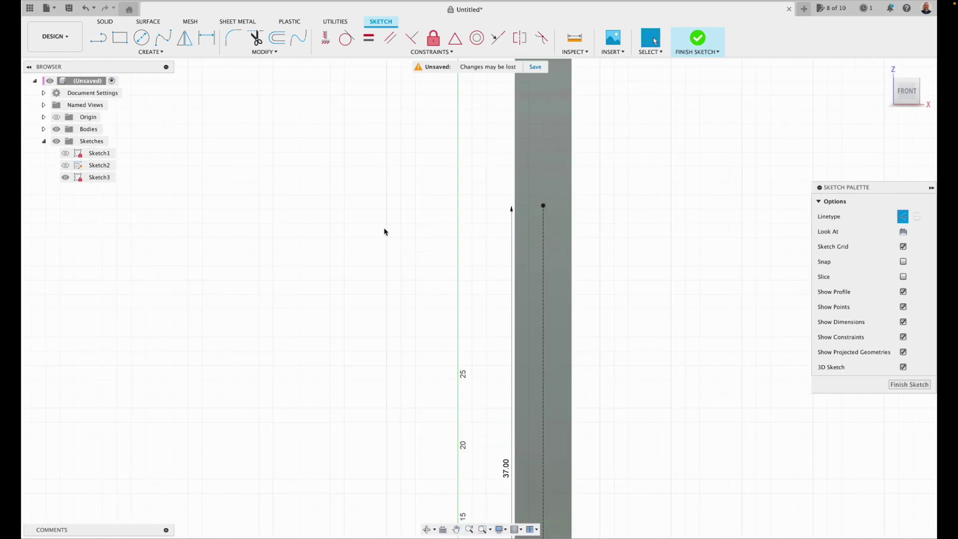
{"action": "scroll", "coordinate": [607, 196], "scroll_direction": "down", "scroll_amount": 1}
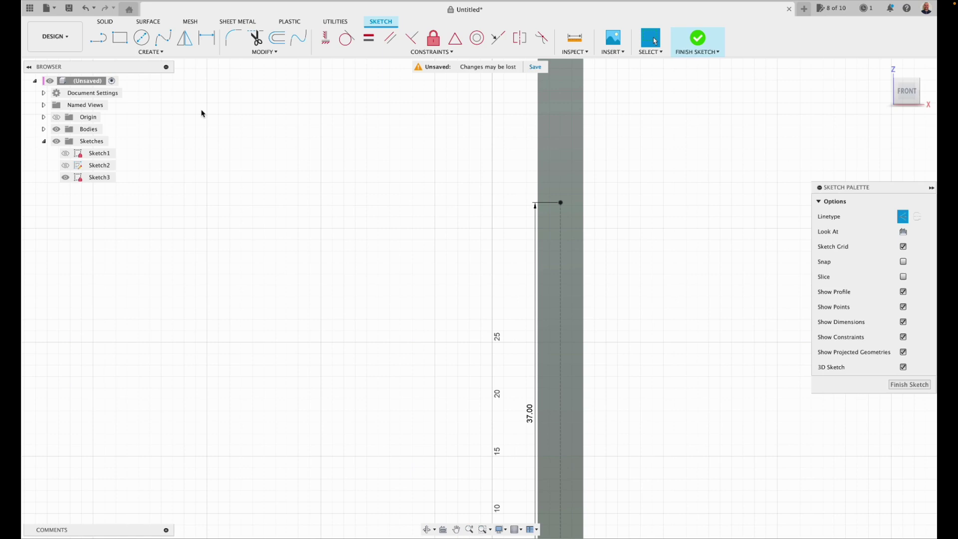
{"action": "scroll", "coordinate": [714, 157], "scroll_direction": "down", "scroll_amount": 3}
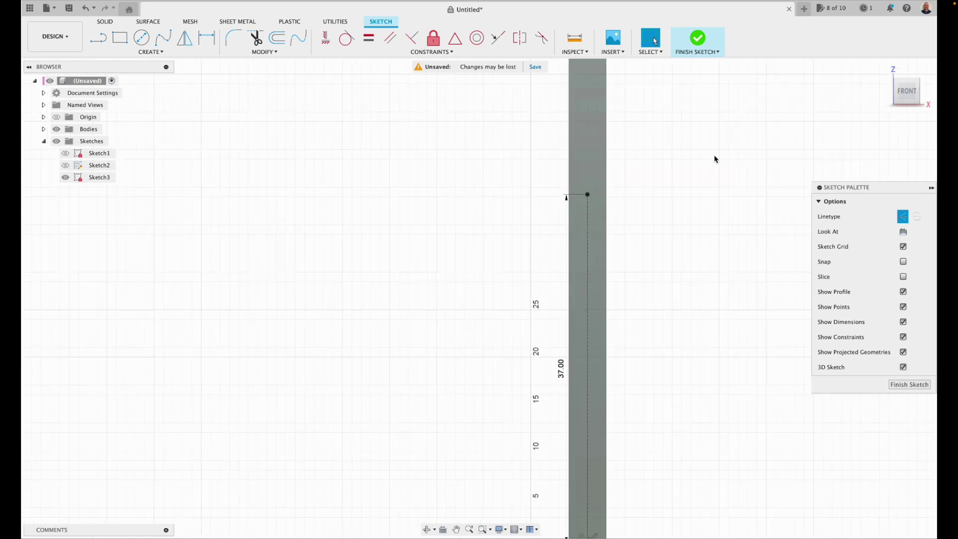
{"action": "mouse_move", "coordinate": [489, 253]}
{"action": "left_mouse_down"}
{"action": "mouse_move", "coordinate": [388, 340]}
{"action": "mouse_move", "coordinate": [352, 333]}
{"action": "left_mouse_up"}
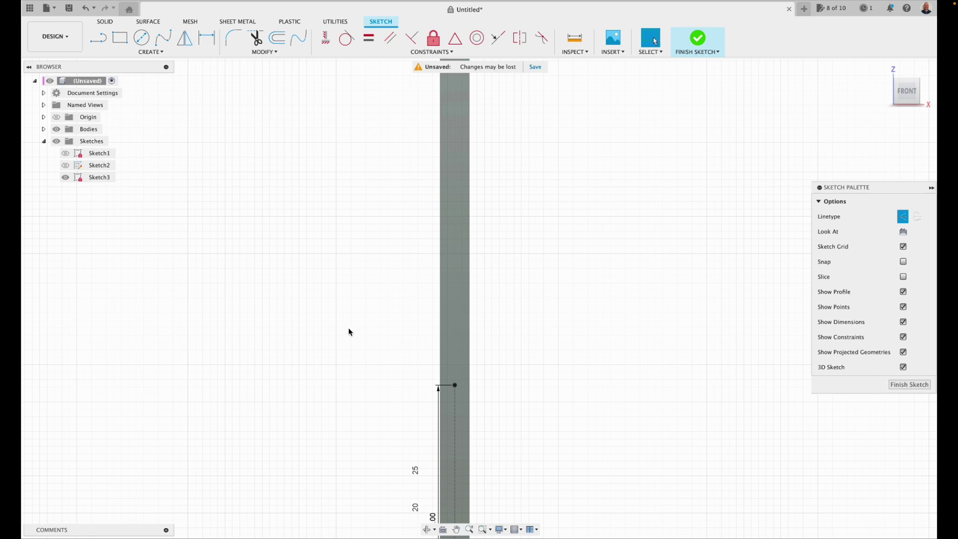
{"action": "key", "text": "l"}
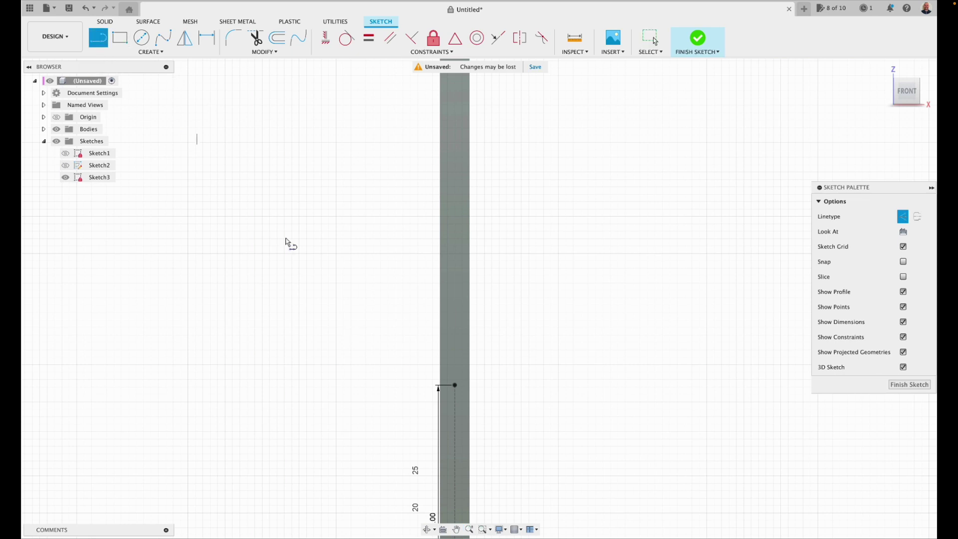
{"action": "left_click", "coordinate": [454, 384]}
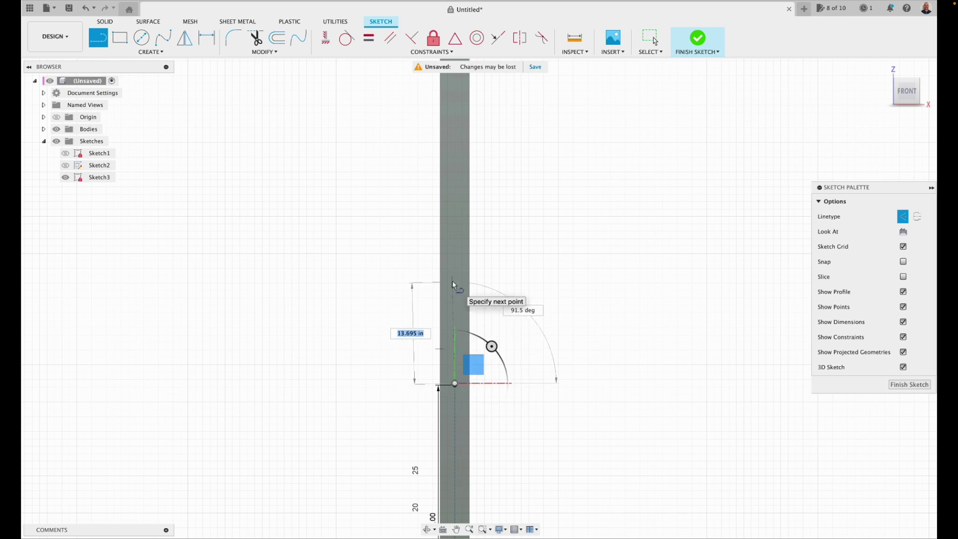
{"action": "type", "text": "9.5"}
{"action": "key", "text": "Return"}
{"action": "key", "text": "Escape"}
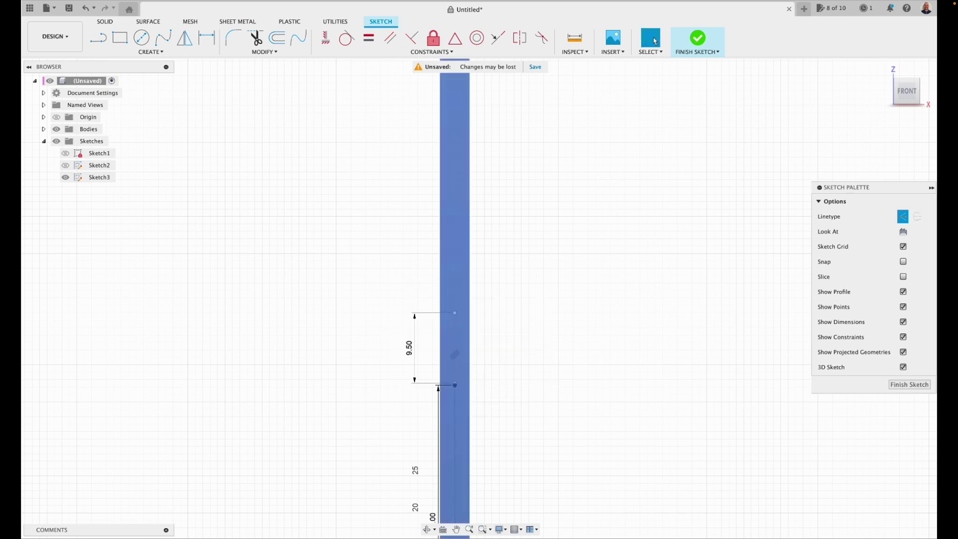
- Draw a solid-line center rectangle 22.75 in wide and 19 in high on the upper end of the 9.5 in line, and finish the sketch
{"action": "left_click", "coordinate": [150, 52]}
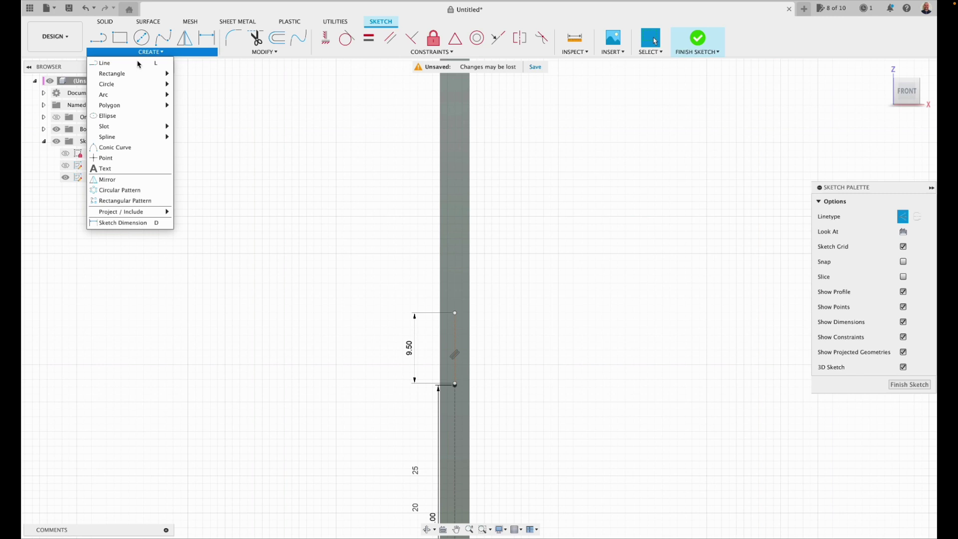
{"action": "mouse_move", "coordinate": [135, 75]}
{"action": "left_click", "coordinate": [212, 75]}
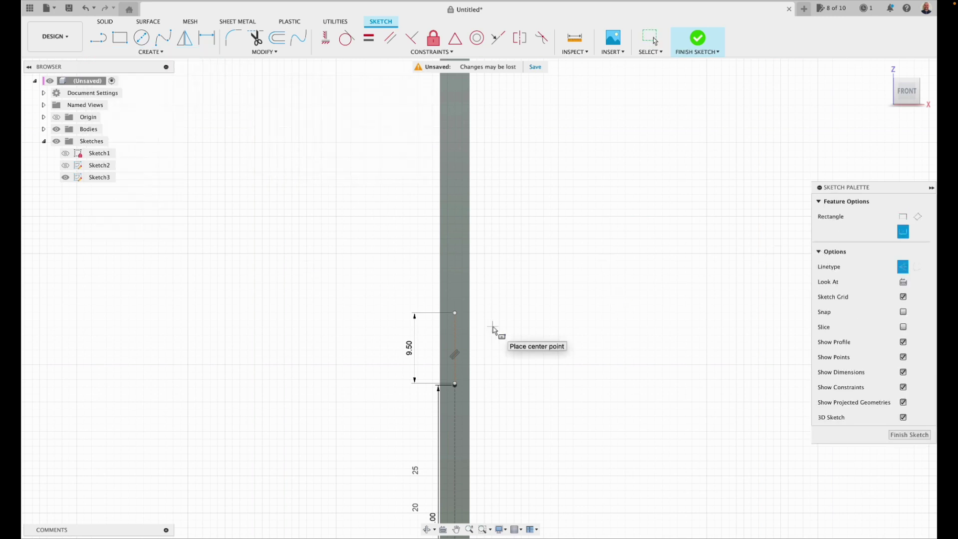
{"action": "left_click", "coordinate": [902, 266]}
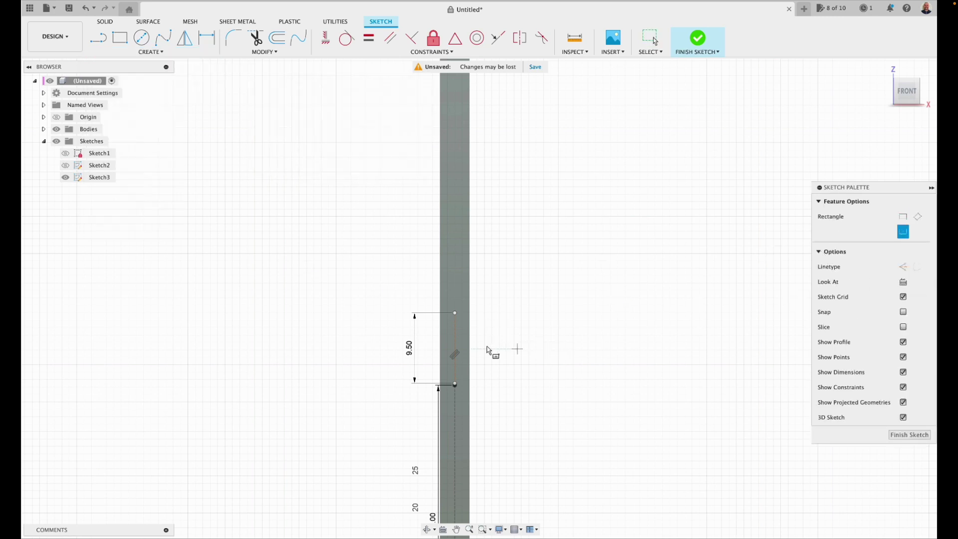
{"action": "left_click", "coordinate": [455, 313]}
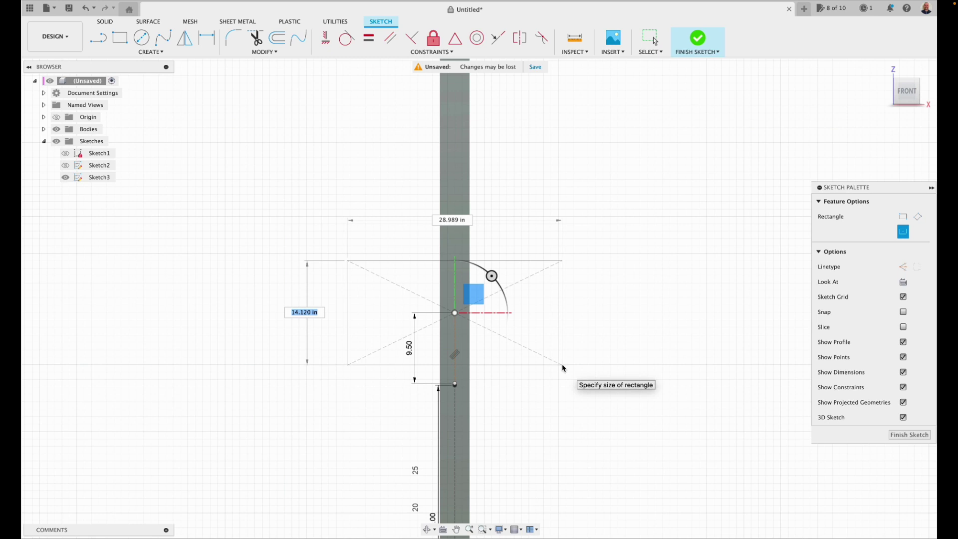
{"action": "type", "text": "19"}
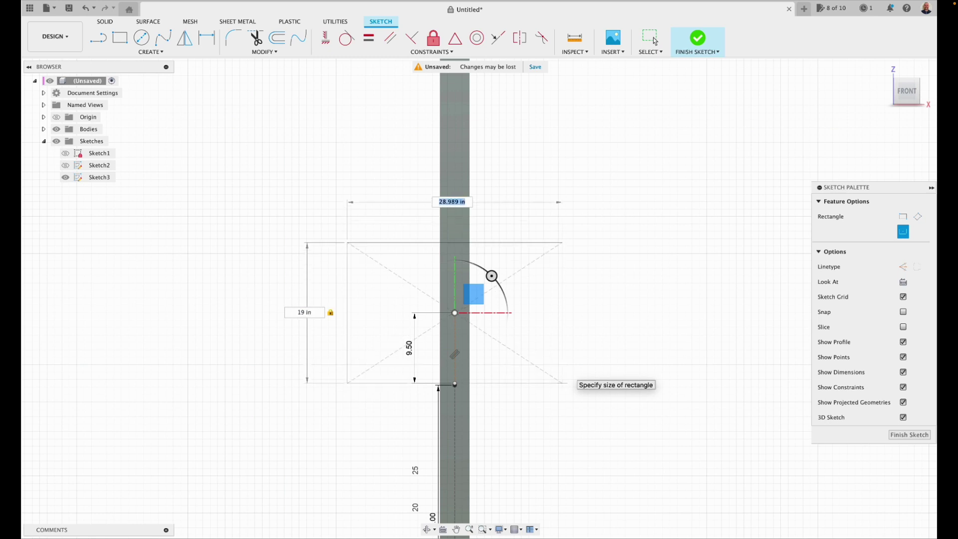
{"action": "type", "text": "22.75"}
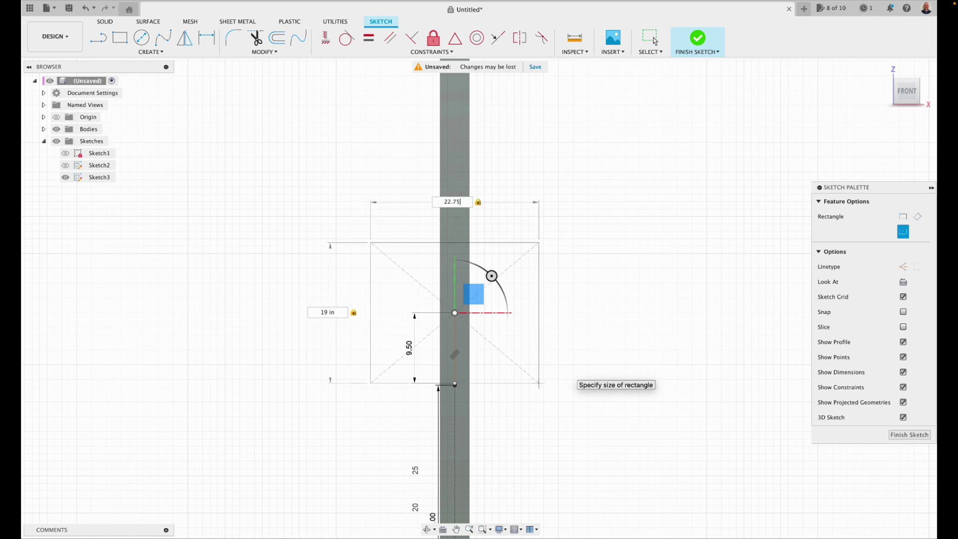
{"action": "left_click", "coordinate": [656, 41]}
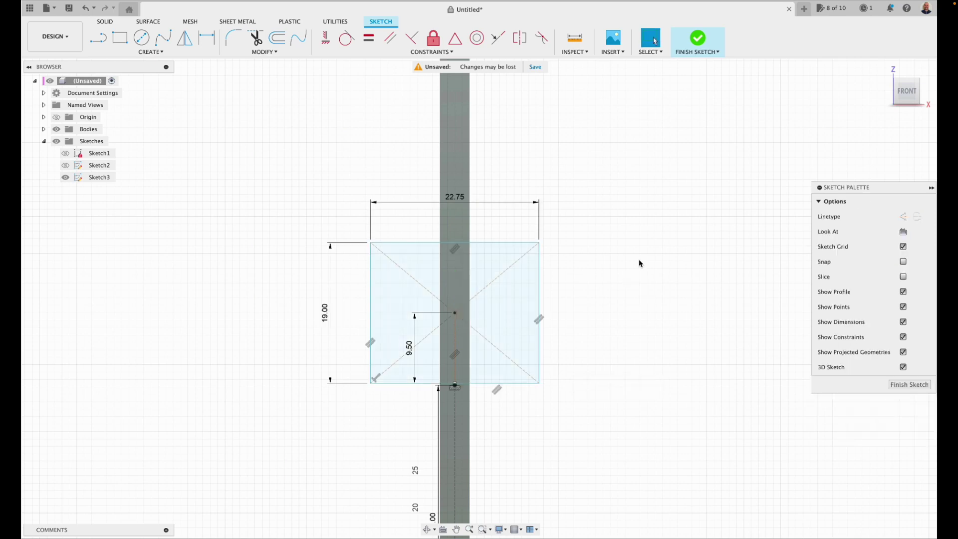
{"action": "left_click", "coordinate": [698, 39]}
- Extrude all three regions of the rectangle 0.125 in outward from the post's front face as a new body
{"action": "left_click", "coordinate": [882, 70]}
{"action": "scroll", "coordinate": [452, 234], "scroll_direction": "up", "scroll_amount": 2}
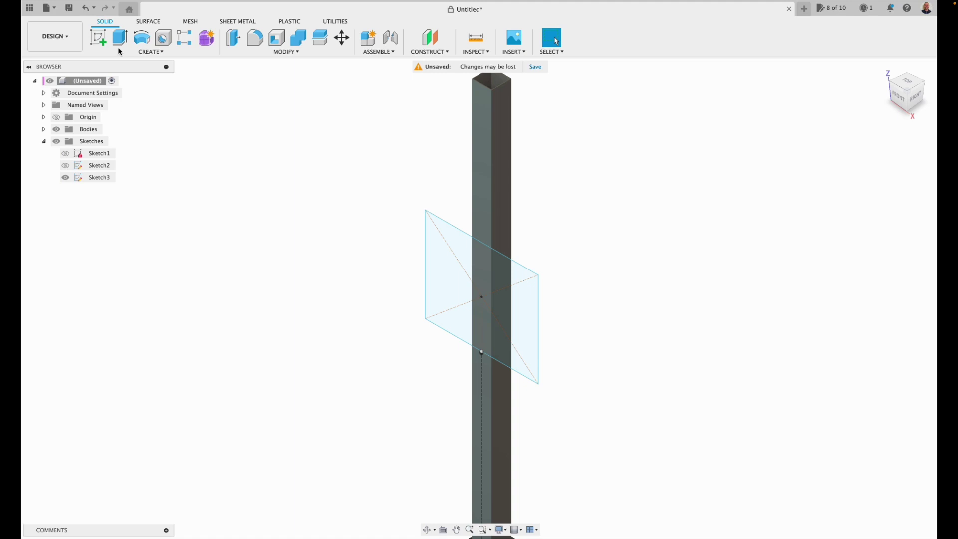
{"action": "left_click", "coordinate": [119, 40]}
{"action": "left_click", "coordinate": [437, 276]}
{"action": "left_click", "coordinate": [477, 273]}
{"action": "left_click", "coordinate": [517, 320]}
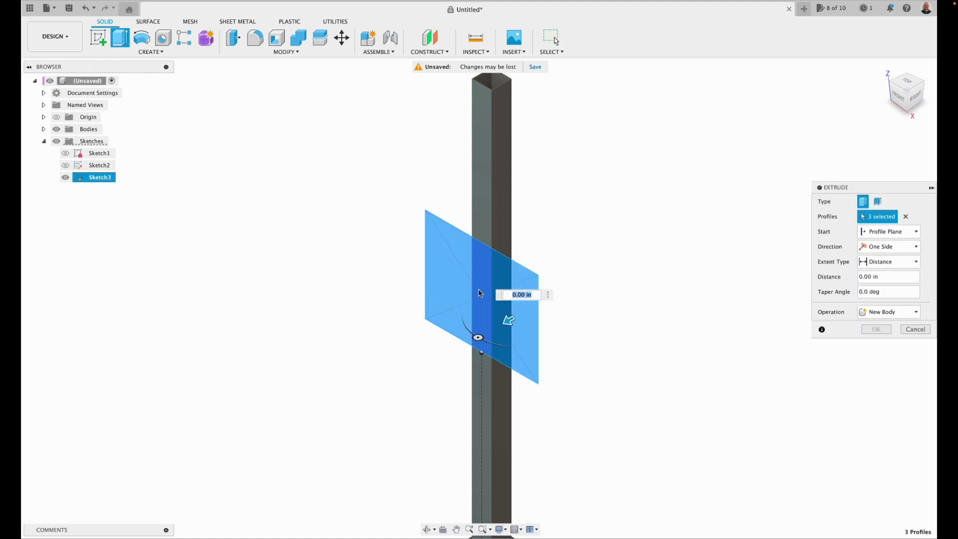
{"action": "left_click_drag", "start_coordinate": [506, 320], "coordinate": [460, 347]}
{"action": "left_click", "coordinate": [889, 311]}
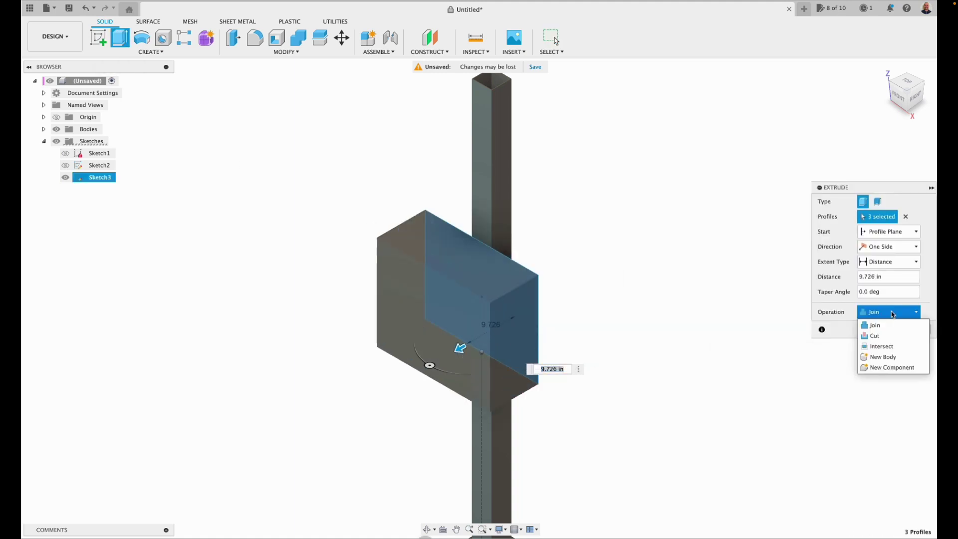
{"action": "left_click", "coordinate": [879, 358]}
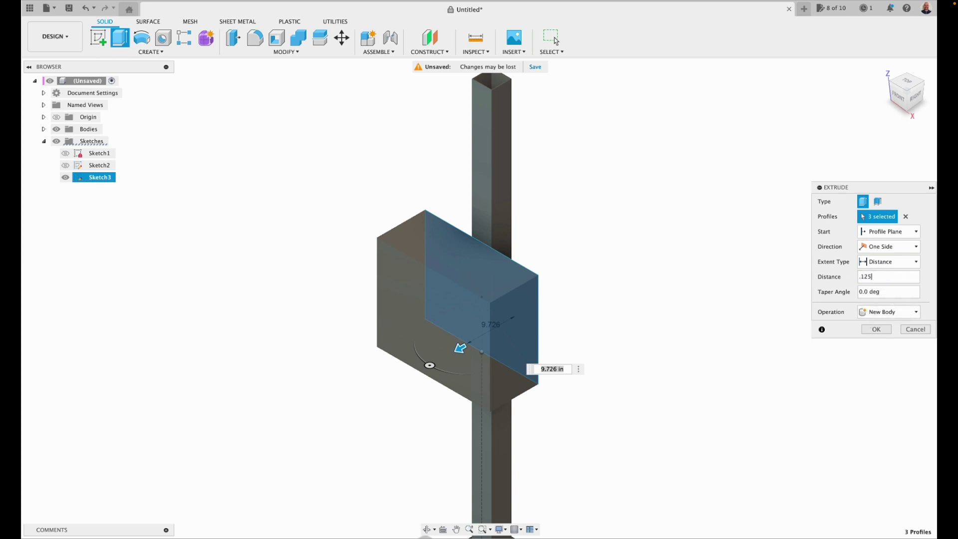
{"action": "type", "text": ".125"}
{"action": "key", "text": "Return"}
- On the back face of the new plate, sketch a rectangle 0.125 in wide and 19 in high along the left edge
{"action": "scroll", "coordinate": [669, 242], "scroll_direction": "up", "scroll_amount": 2}
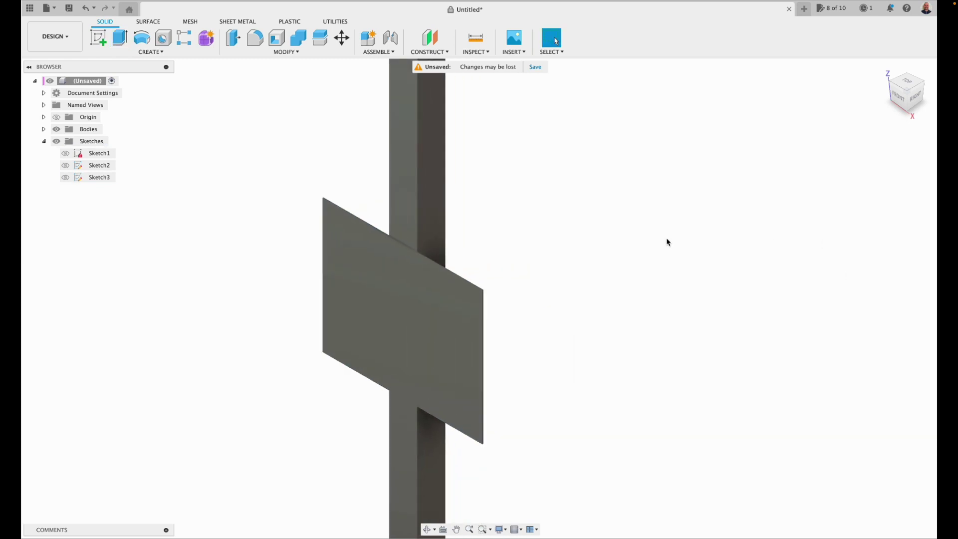
{"action": "left_click_drag", "start_coordinate": [907, 94], "coordinate": [737, 149]}
{"action": "left_click", "coordinate": [94, 41]}
{"action": "left_click", "coordinate": [95, 42]}
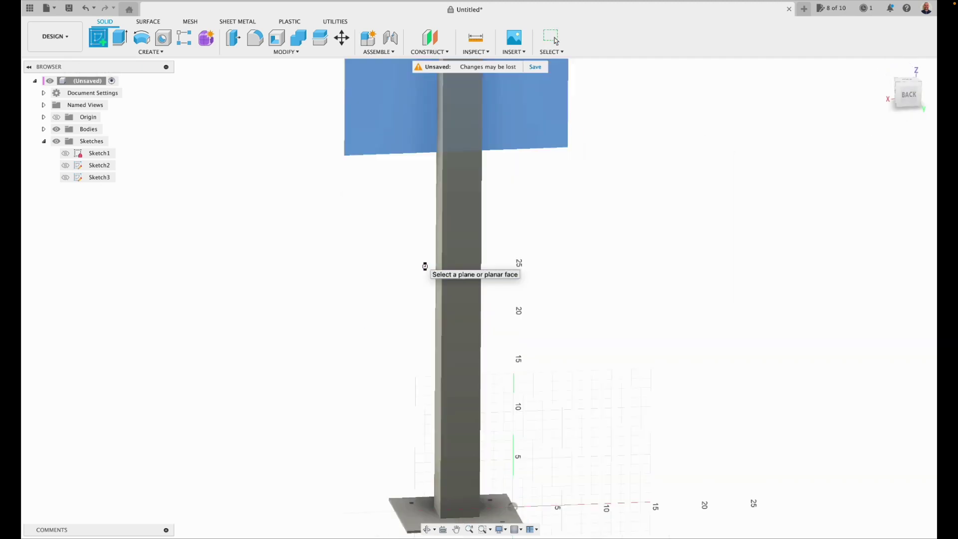
{"action": "left_click", "coordinate": [424, 265]}
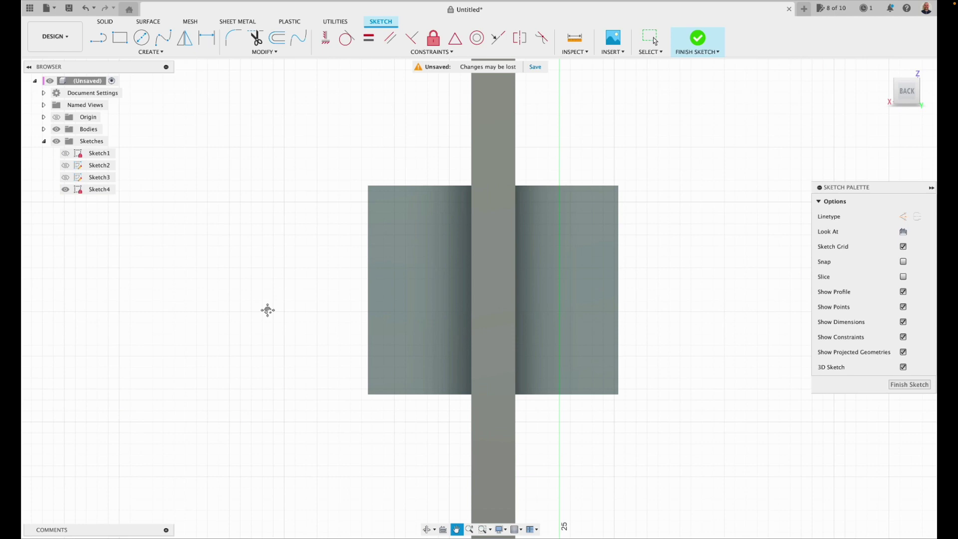
{"action": "middle_click_drag", "start_coordinate": [172, 334], "coordinate": [151, 333]}
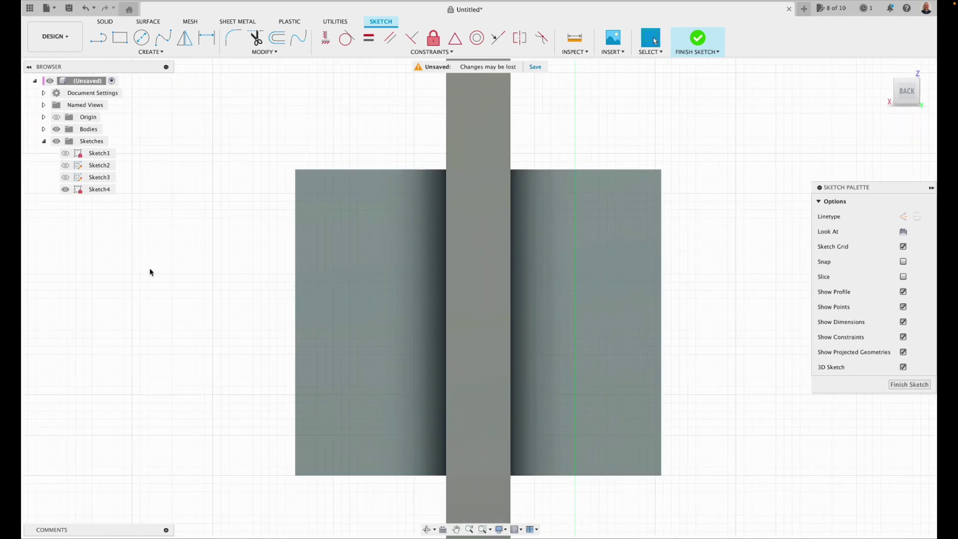
{"action": "left_click", "coordinate": [112, 38]}
{"action": "left_click", "coordinate": [296, 170]}
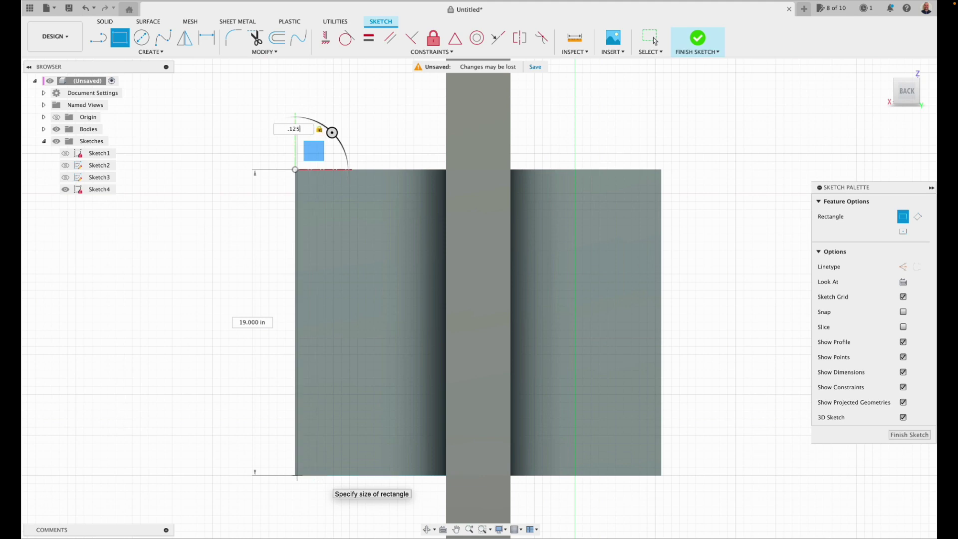
{"action": "type", "text": ".125"}
{"action": "key", "text": "Return"}
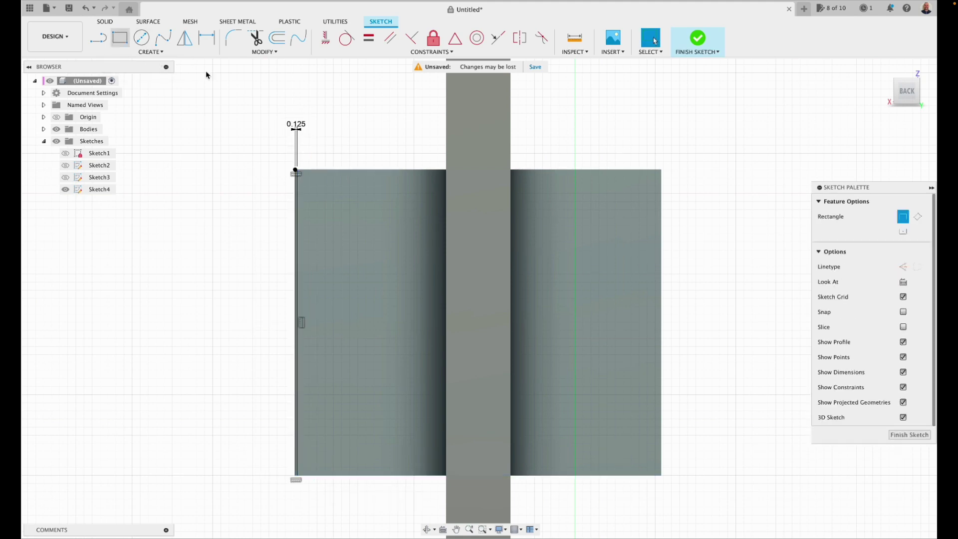
- Draw a matching full-height rectangle 0.125 in wide along the plate's right edge, and finish the sketch
{"action": "left_click", "coordinate": [661, 170]}
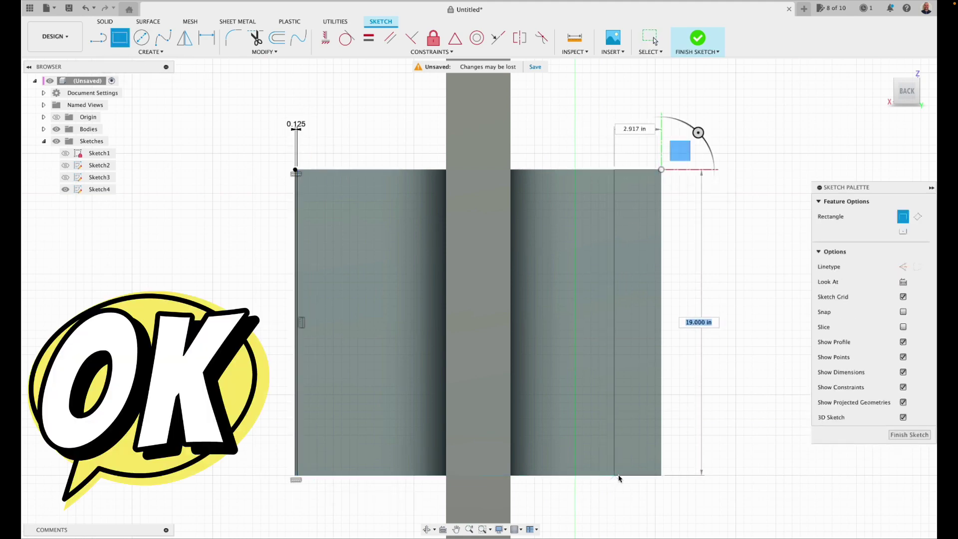
{"action": "type", "text": ".1"}
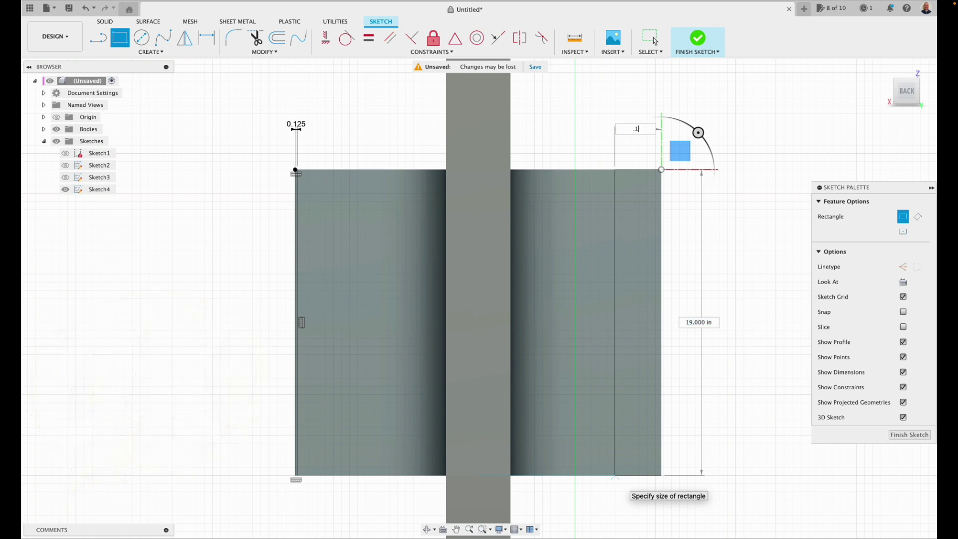
{"action": "type", "text": "25"}
{"action": "key", "text": "Return"}
{"action": "left_click", "coordinate": [698, 38]}
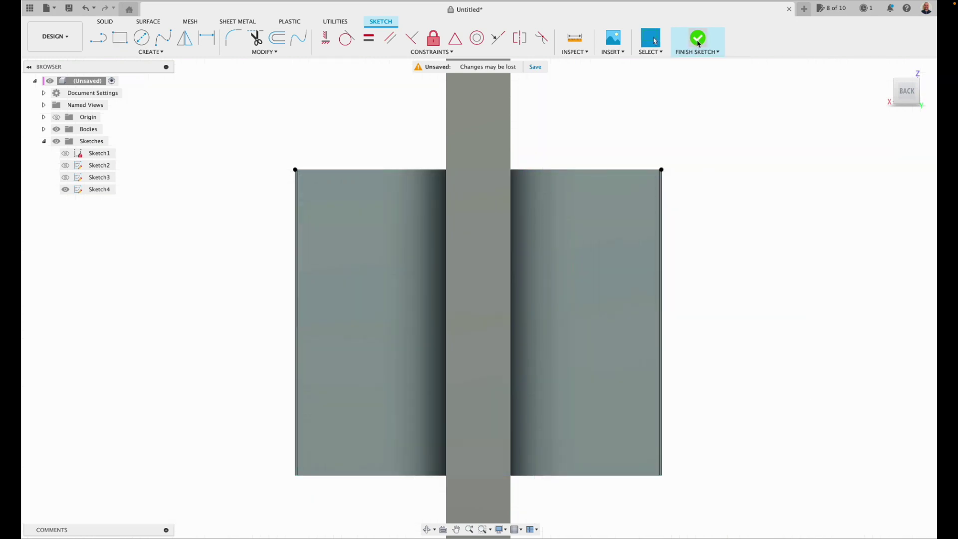
- Extrude the two narrow edge strips 4 in backward from the plate as side walls joined to it
{"action": "left_click", "coordinate": [897, 86]}
{"action": "key", "text": "e"}
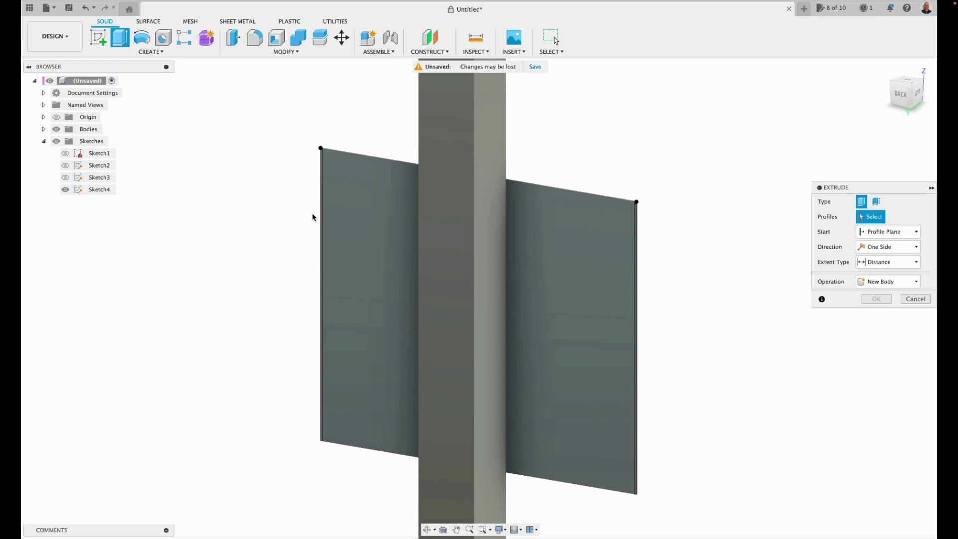
{"action": "left_click", "coordinate": [322, 212]}
{"action": "left_click", "coordinate": [584, 257]}
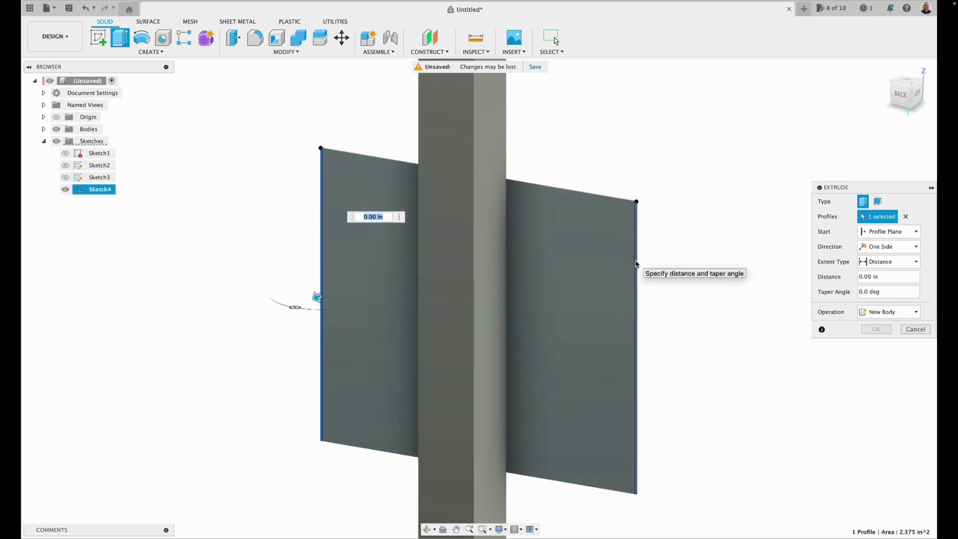
{"action": "left_click_drag", "start_coordinate": [621, 369], "coordinate": [566, 356]}
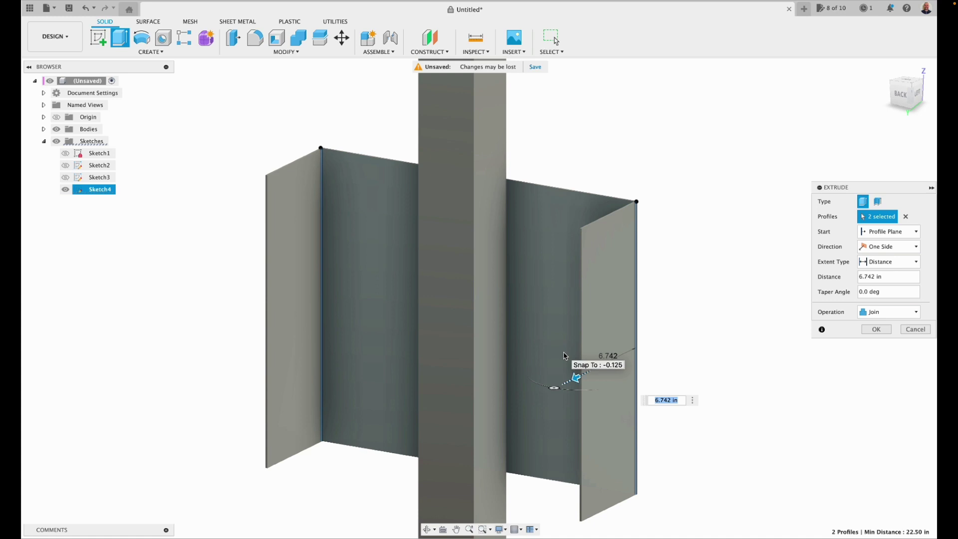
{"action": "type", "text": "4"}
{"action": "key", "text": "Return"}
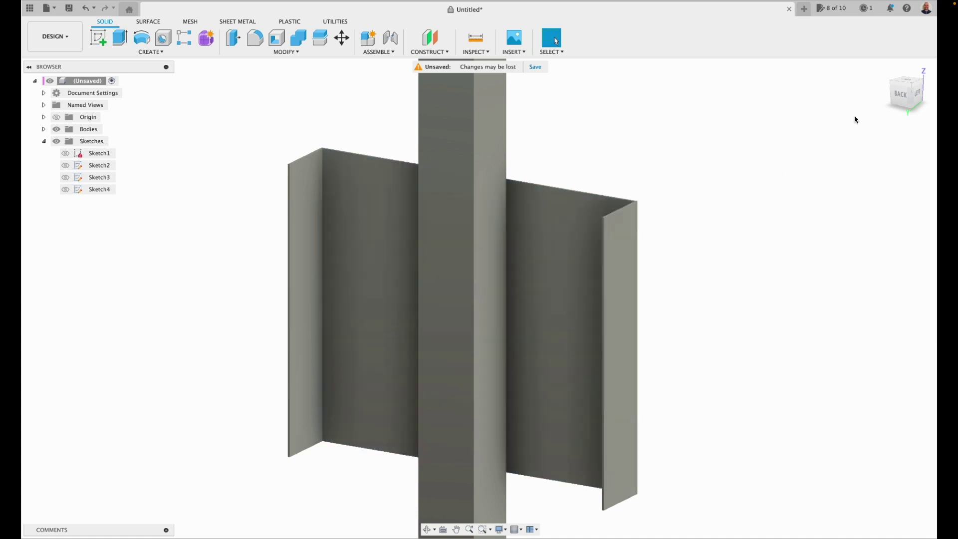
{"action": "left_click", "coordinate": [916, 93]}
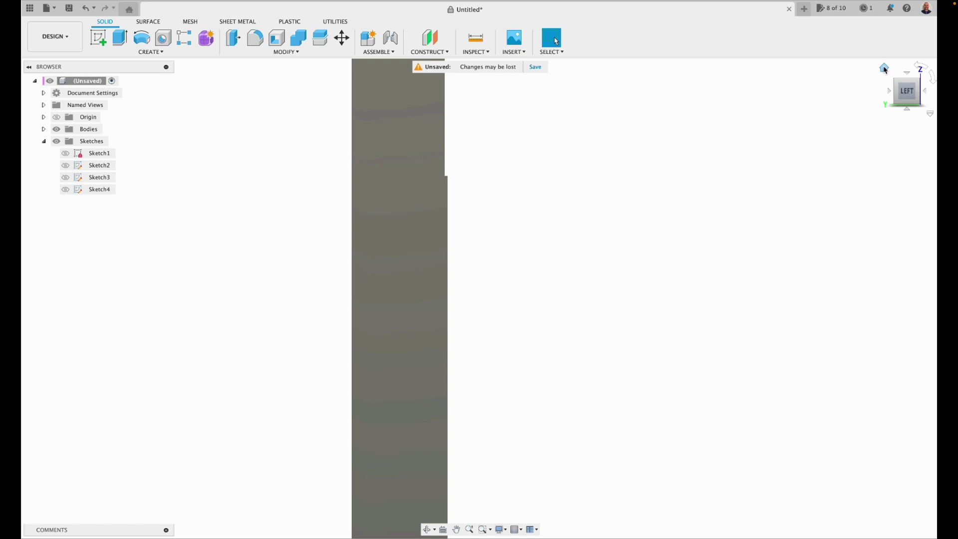
{"action": "left_click", "coordinate": [884, 68]}
{"action": "left_click_drag", "start_coordinate": [907, 100], "coordinate": [723, 216]}
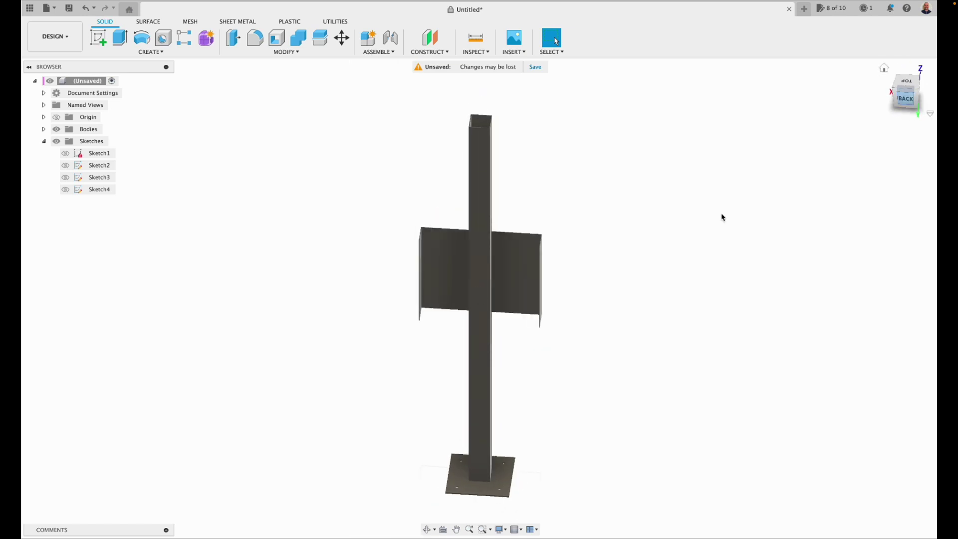
{"action": "scroll", "coordinate": [378, 269], "scroll_direction": "up", "scroll_amount": 5}
{"action": "scroll", "coordinate": [397, 282], "scroll_direction": "up", "scroll_amount": 2}
{"action": "left_click", "coordinate": [99, 37]}
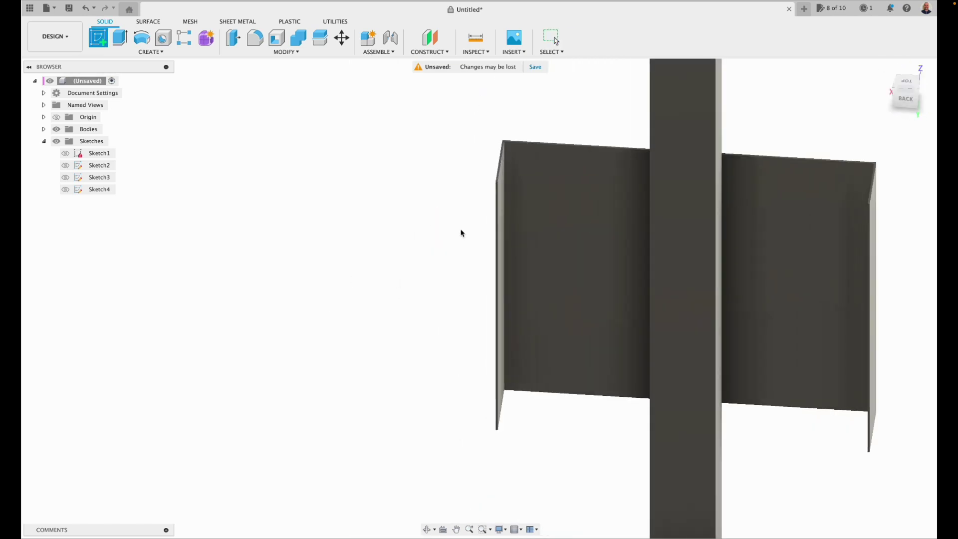
{"action": "scroll", "coordinate": [460, 231], "scroll_direction": "up", "scroll_amount": 3}
{"action": "scroll", "coordinate": [499, 198], "scroll_direction": "up", "scroll_amount": 2}
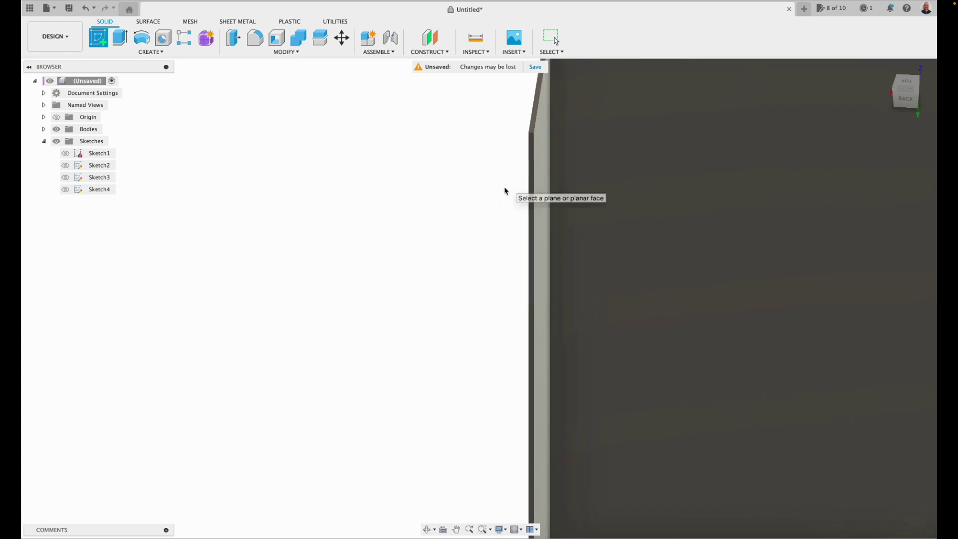
{"action": "scroll", "coordinate": [532, 176], "scroll_direction": "down", "scroll_amount": 3}
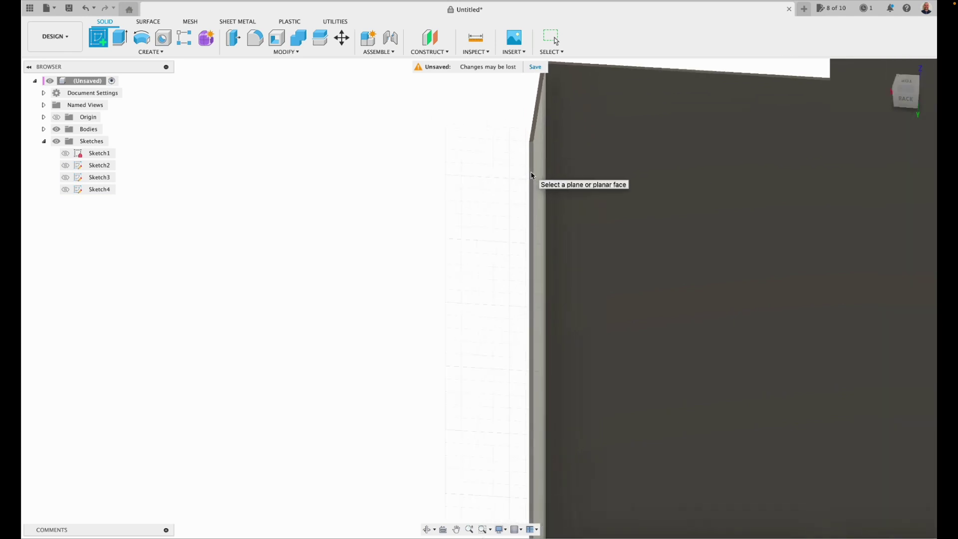
{"action": "scroll", "coordinate": [531, 176], "scroll_direction": "down", "scroll_amount": 3}
{"action": "key", "text": "Escape"}
{"action": "scroll", "coordinate": [293, 120], "scroll_direction": "down", "scroll_amount": 2}
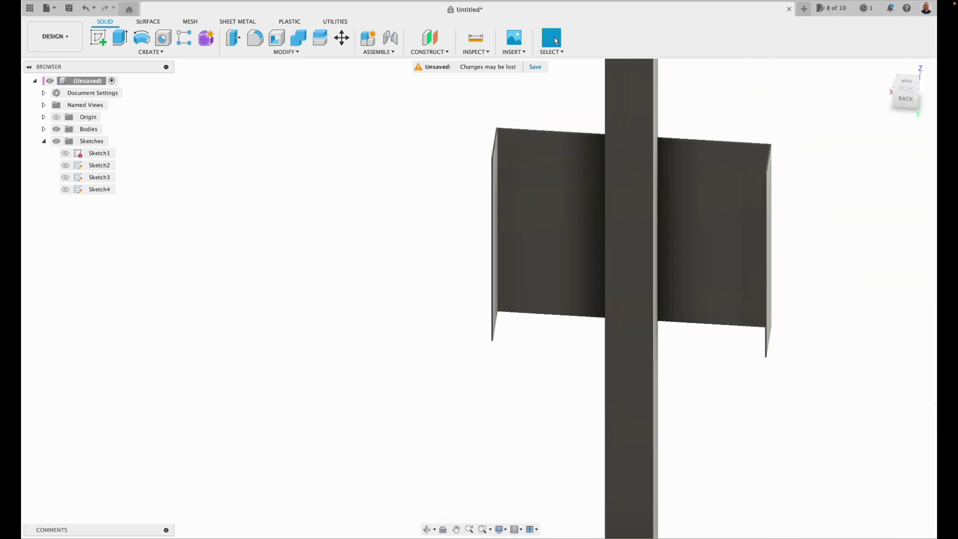
- On the rear edge face of a side wall, sketch a 19 in high rectangle spanning the panel's full width, and finish the sketch
{"action": "middle_click_drag", "start_coordinate": [517, 197], "coordinate": [475, 197], "text": "shift"}
{"action": "scroll", "coordinate": [475, 197], "scroll_direction": "up", "scroll_amount": 4}
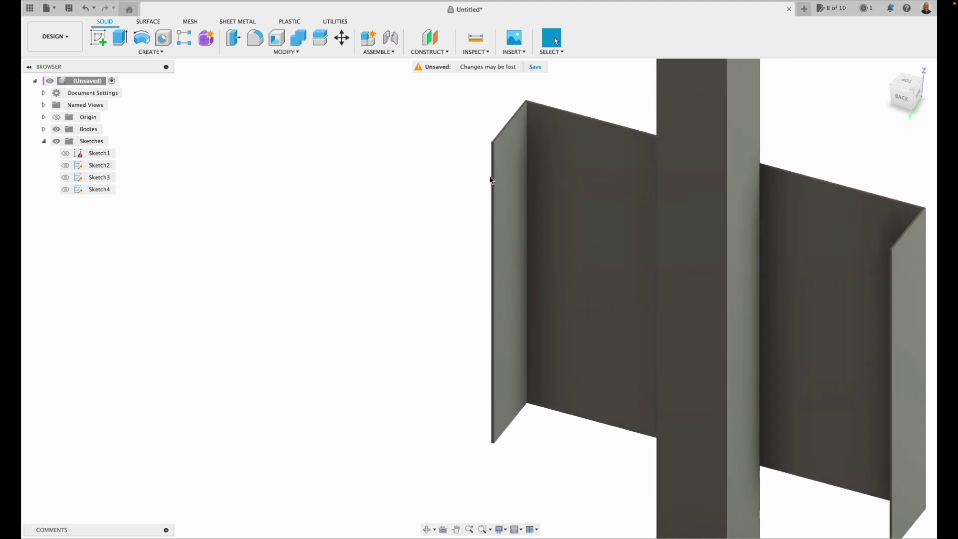
{"action": "left_click", "coordinate": [98, 37]}
{"action": "left_click", "coordinate": [505, 154]}
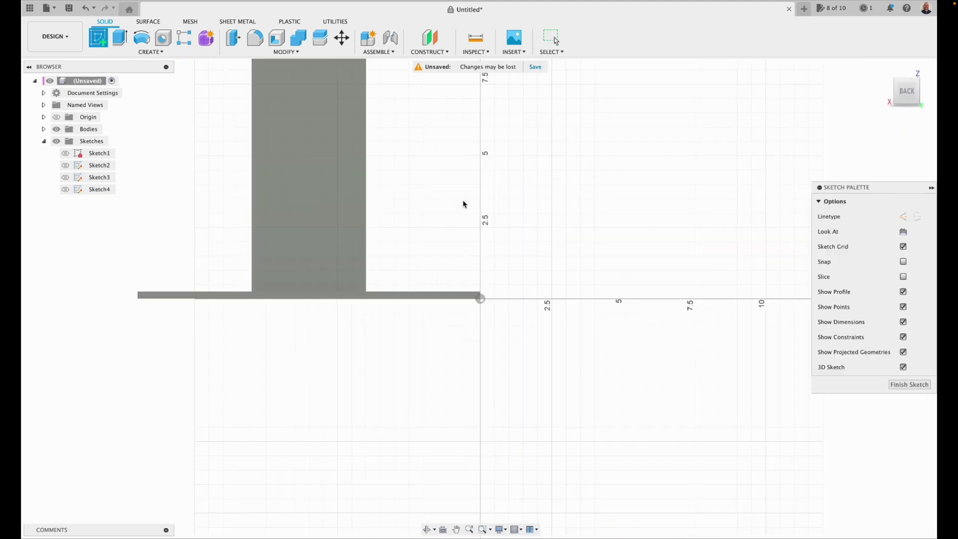
{"action": "middle_click_drag", "start_coordinate": [442, 414], "coordinate": [582, 524]}
{"action": "scroll", "coordinate": [453, 509], "scroll_direction": "down", "scroll_amount": 3}
{"action": "middle_click_drag", "start_coordinate": [290, 70], "coordinate": [313, 518]}
{"action": "left_click", "coordinate": [120, 38]}
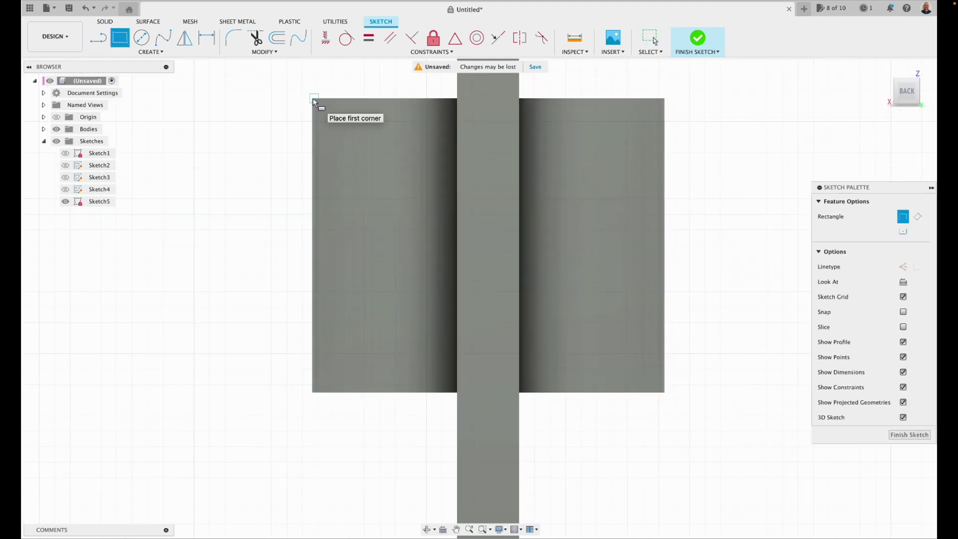
{"action": "left_click", "coordinate": [312, 98]}
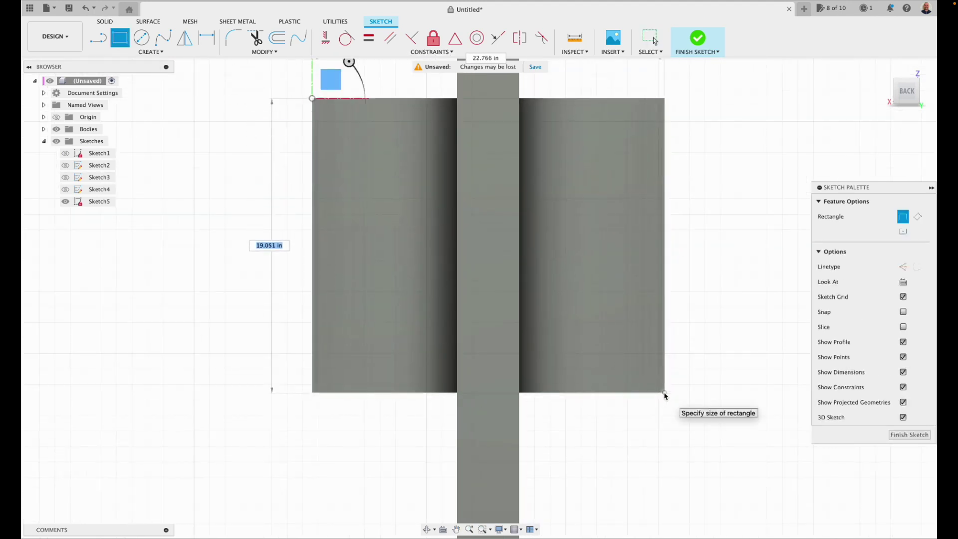
{"action": "type", "text": "19"}
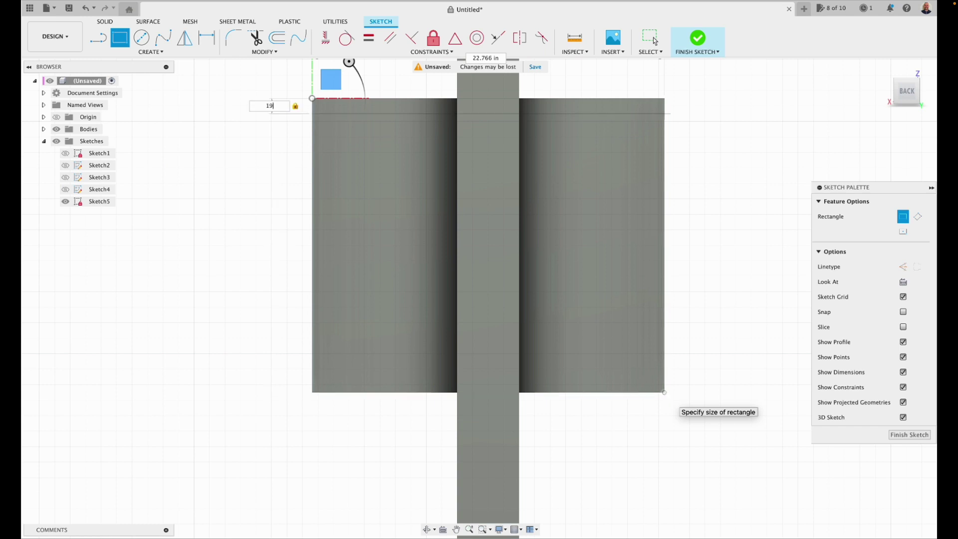
{"action": "type", "text": "2"}
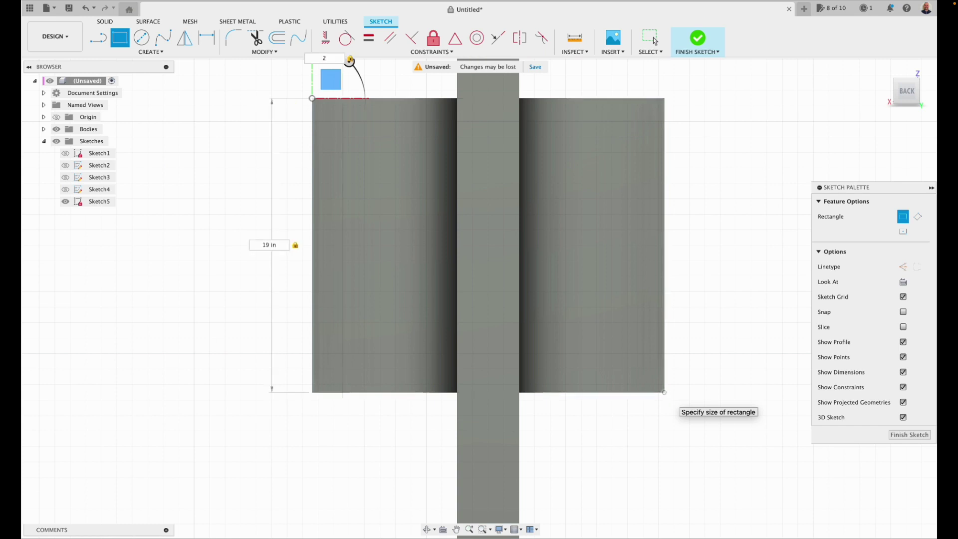
{"action": "type", "text": "2.75"}
{"action": "key", "text": "Return"}
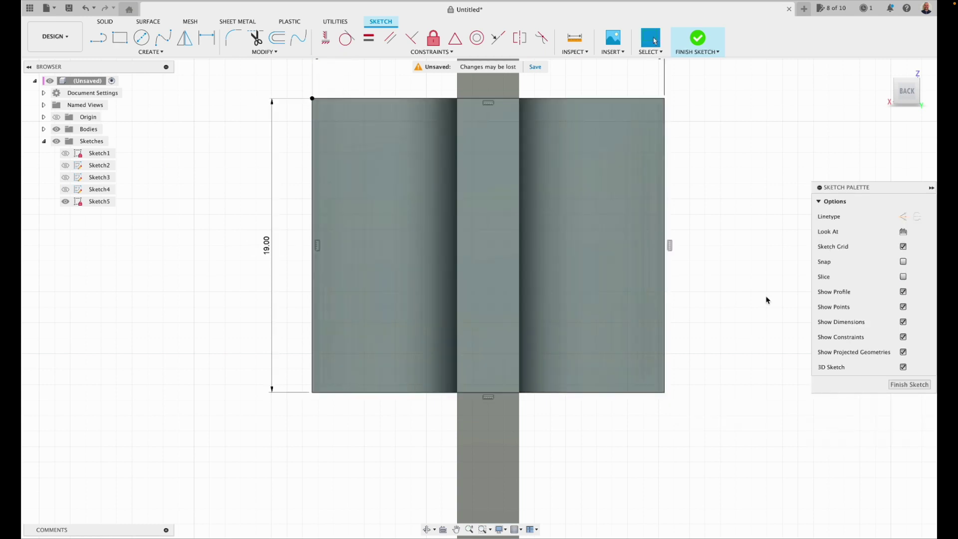
{"action": "left_click", "coordinate": [708, 43]}
- Try to extrude the rectangle's regions together with the post's back face 0.125 in outward, joined to the existing bodies
{"action": "left_click_drag", "start_coordinate": [906, 93], "coordinate": [107, 77]}
{"action": "left_click_drag", "start_coordinate": [907, 94], "coordinate": [654, 156]}
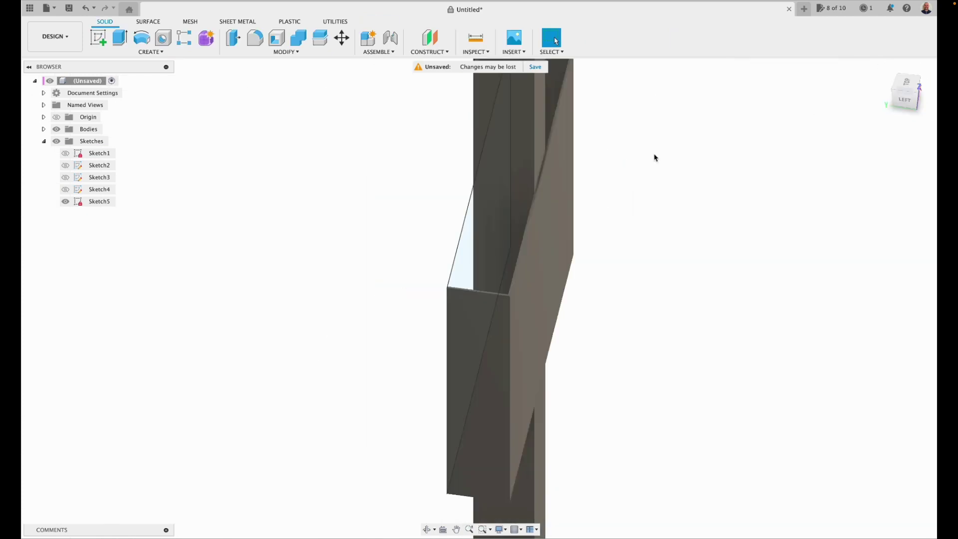
{"action": "left_click_drag", "start_coordinate": [902, 98], "coordinate": [923, 94]}
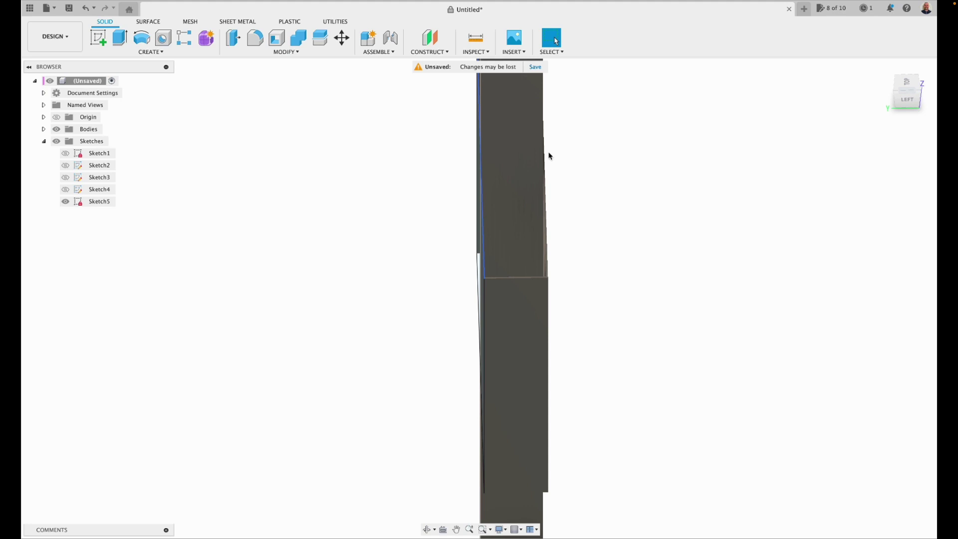
{"action": "middle_click_drag", "start_coordinate": [550, 154], "coordinate": [320, 156], "text": "shift"}
{"action": "key", "text": "e"}
{"action": "left_click", "coordinate": [442, 238]}
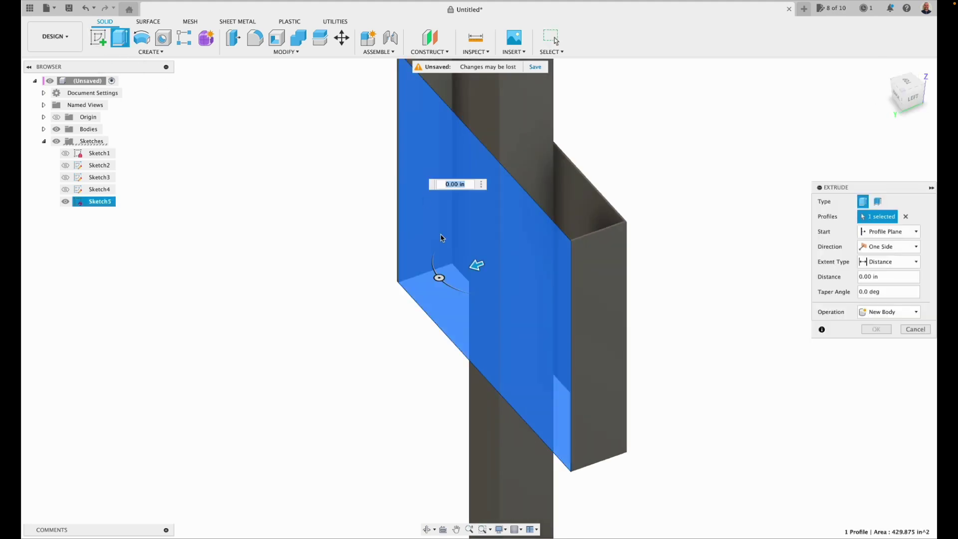
{"action": "scroll", "coordinate": [514, 286], "scroll_direction": "up", "scroll_amount": 2}
{"action": "left_click_drag", "start_coordinate": [898, 97], "coordinate": [914, 100]}
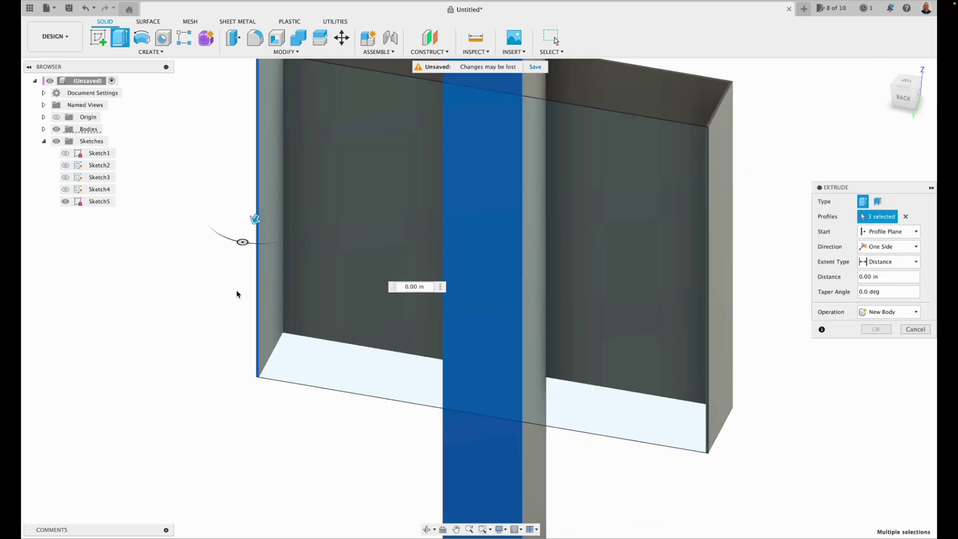
{"action": "left_click", "coordinate": [257, 280]}
{"action": "left_click", "coordinate": [271, 288]}
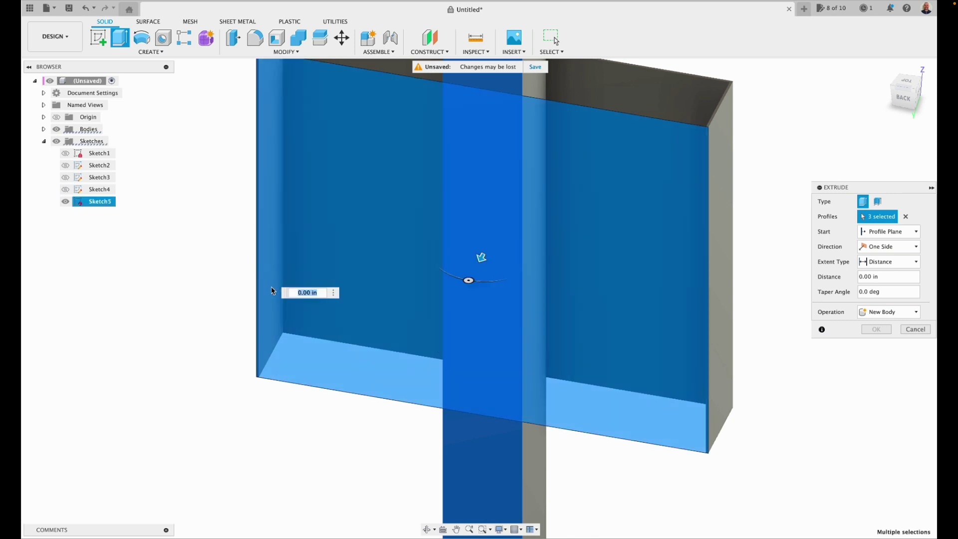
{"action": "left_click_drag", "start_coordinate": [482, 257], "coordinate": [465, 284]}
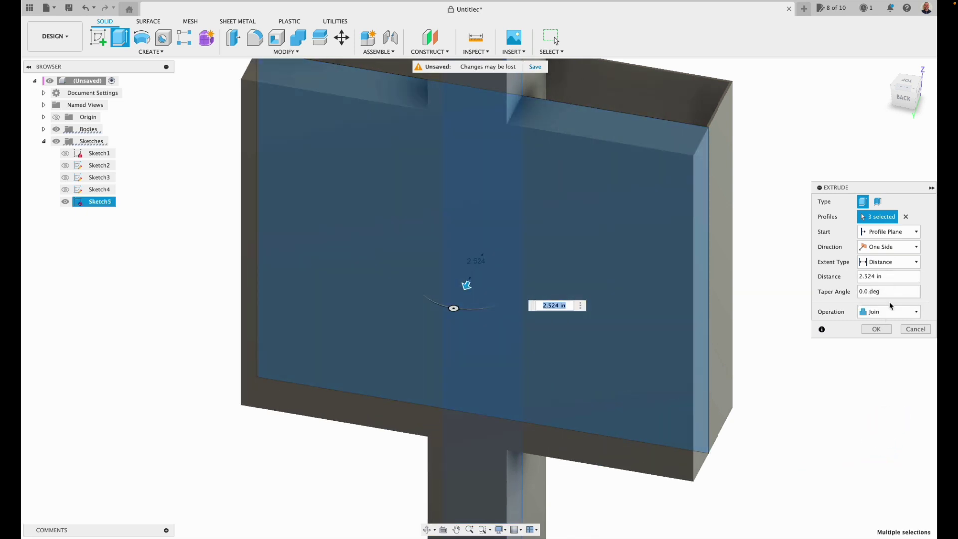
{"action": "left_click", "coordinate": [892, 277]}
{"action": "type", "text": ".125"}
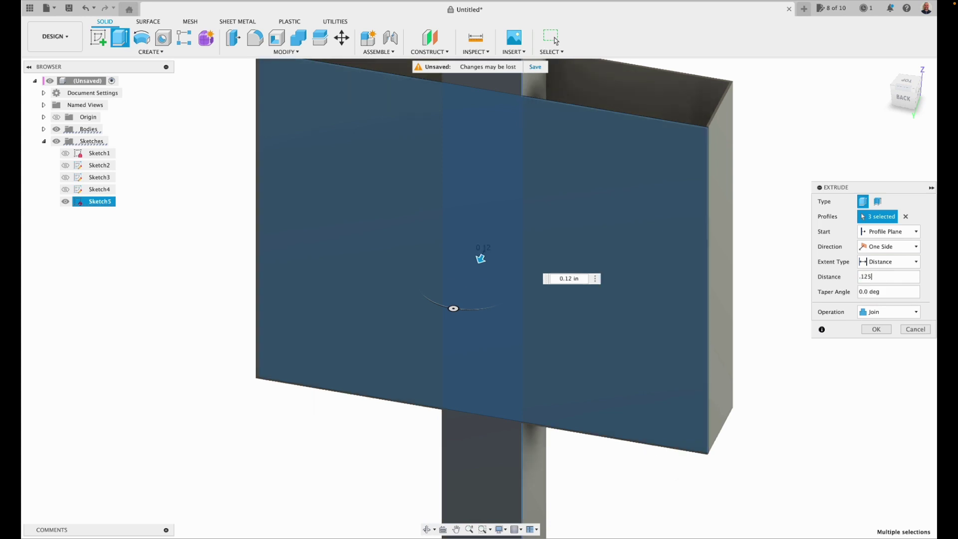
{"action": "key", "text": "Return"}
- Check the closed box from its open upper side and undo the last extrusion
{"action": "left_click", "coordinate": [884, 69]}
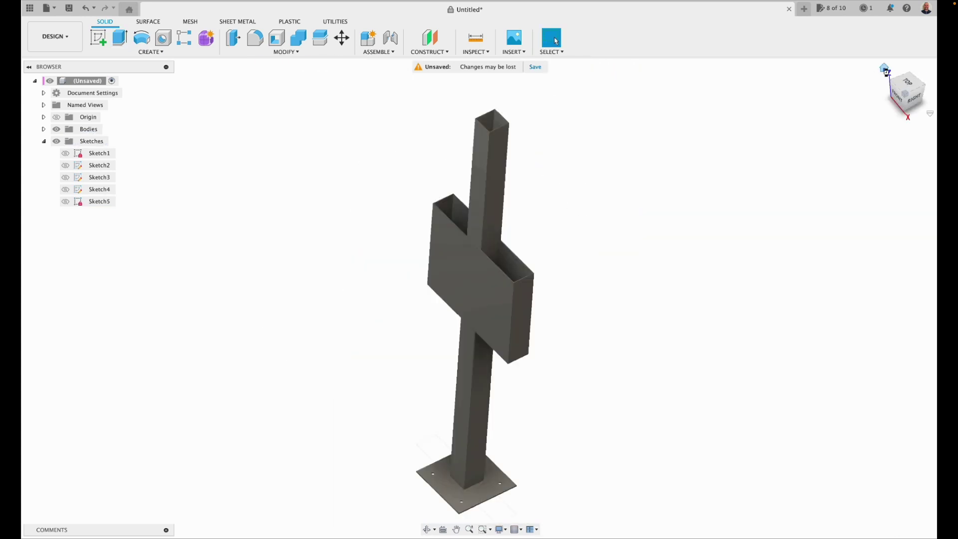
{"action": "scroll", "coordinate": [458, 246], "scroll_direction": "up", "scroll_amount": 3}
{"action": "left_click_drag", "start_coordinate": [923, 88], "coordinate": [894, 90]}
{"action": "scroll", "coordinate": [496, 220], "scroll_direction": "up", "scroll_amount": 3}
{"action": "scroll", "coordinate": [336, 210], "scroll_direction": "up", "scroll_amount": 3}
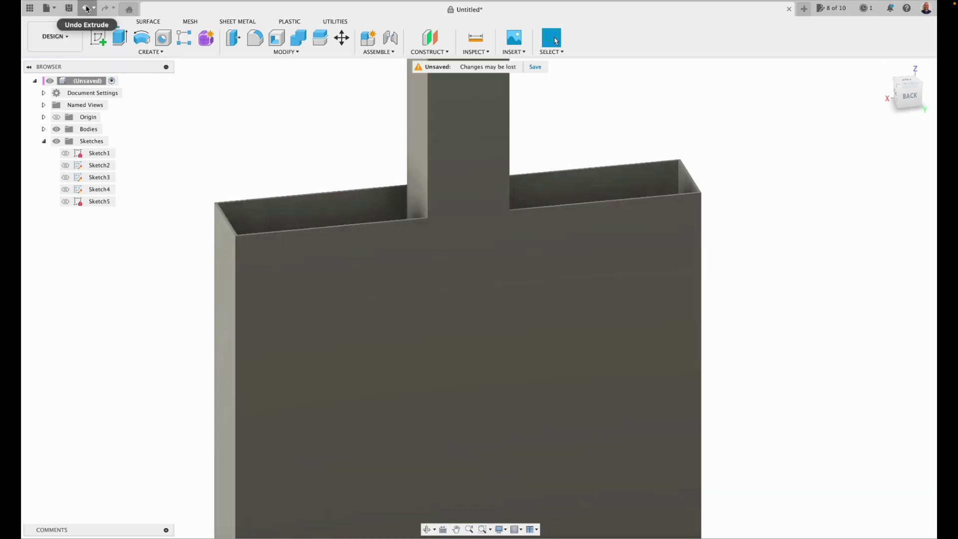
- Extrude only the rectangle's two regions 0.125 in outward as a new body closing the back of the box
{"action": "left_click", "coordinate": [120, 37]}
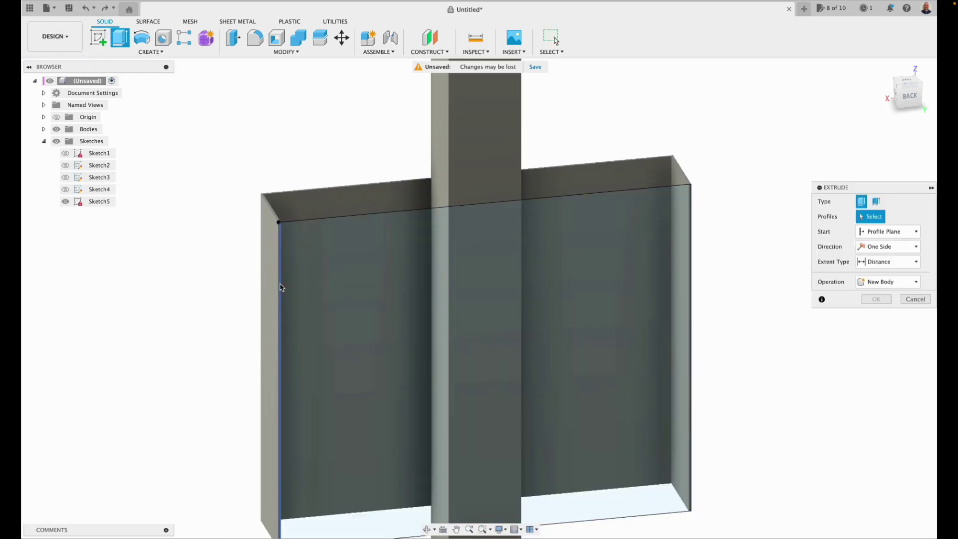
{"action": "left_click", "coordinate": [280, 285]}
{"action": "left_click", "coordinate": [299, 280]}
{"action": "left_click_drag", "start_coordinate": [492, 373], "coordinate": [516, 393]}
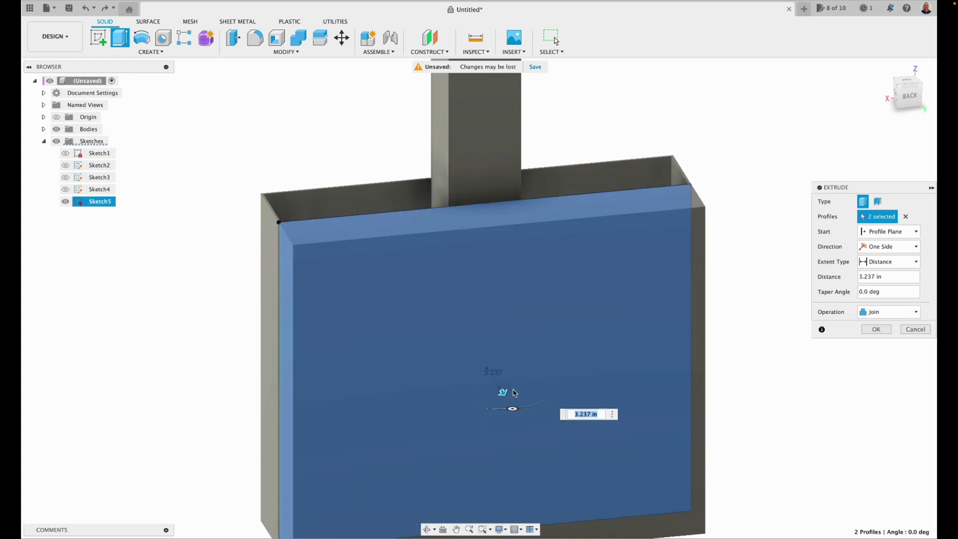
{"action": "left_click", "coordinate": [884, 313]}
{"action": "left_click", "coordinate": [883, 357]}
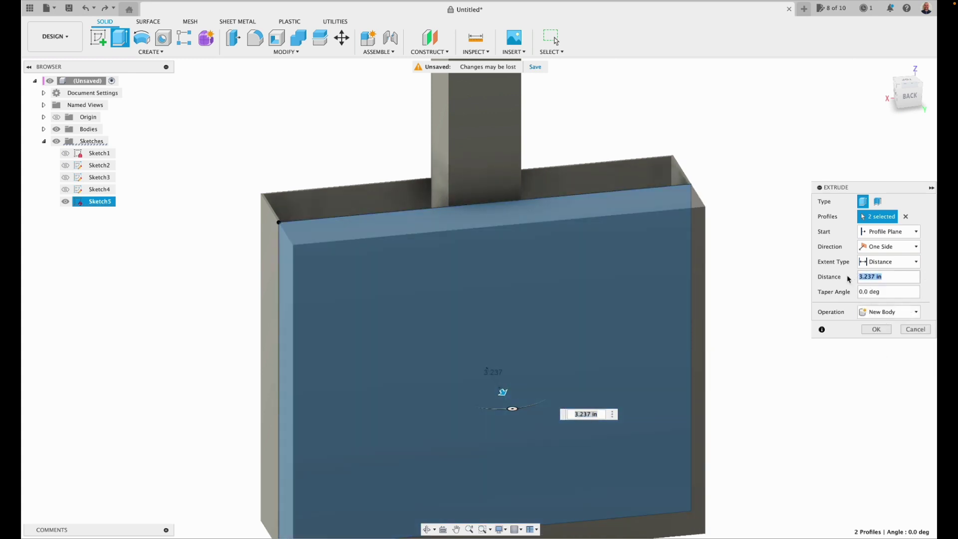
{"action": "type", "text": ".125"}
{"action": "key", "text": "Return"}
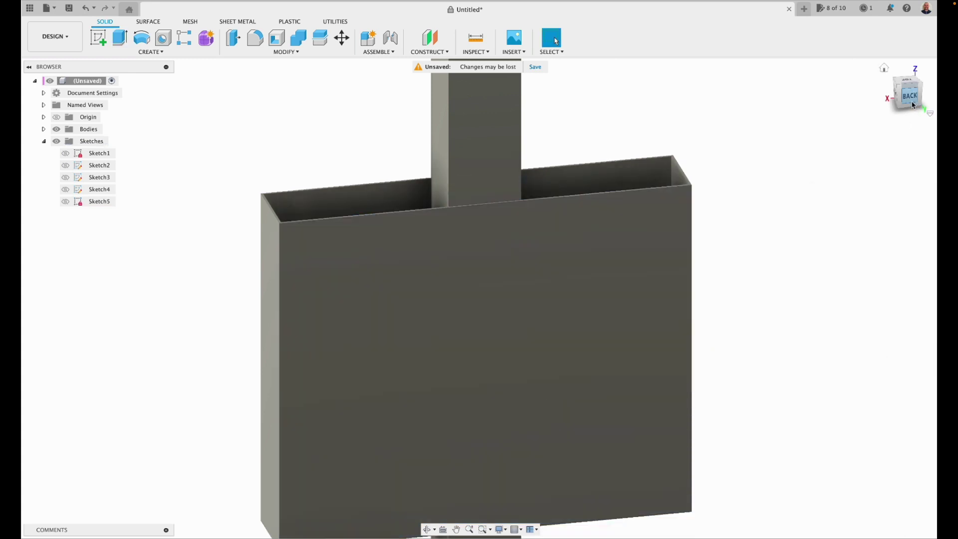
- Start a sketch on the post's upper end face and draw a horizontal construction line between the midpoints of its opposite sides
{"action": "mouse_move", "coordinate": [909, 96]}
{"action": "left_mouse_down"}
{"action": "mouse_move", "coordinate": [871, 114]}
{"action": "mouse_move", "coordinate": [849, 111]}
{"action": "mouse_move", "coordinate": [879, 60]}
{"action": "mouse_move", "coordinate": [898, 79]}
{"action": "mouse_move", "coordinate": [901, 103]}
{"action": "mouse_move", "coordinate": [923, 105]}
{"action": "left_mouse_up"}
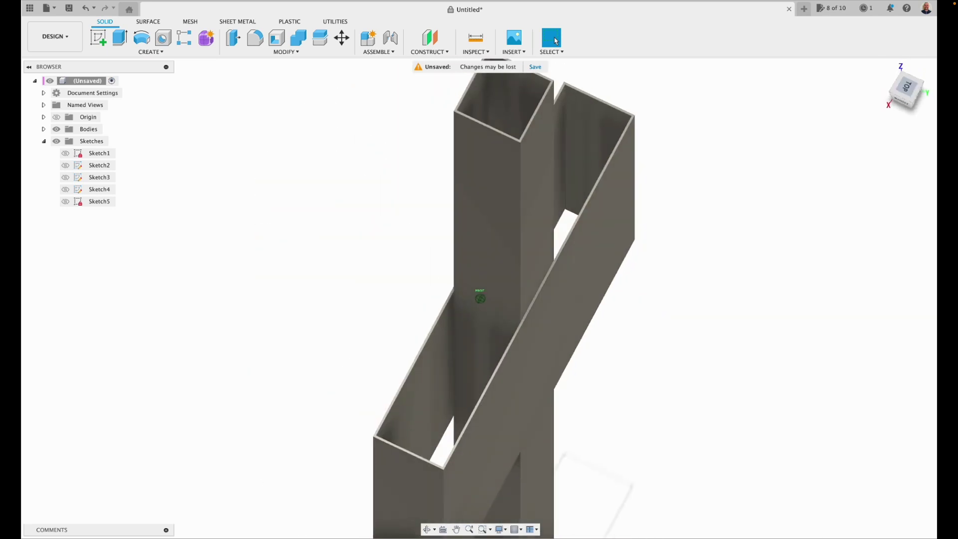
{"action": "left_click", "coordinate": [886, 71]}
{"action": "left_click", "coordinate": [886, 71]}
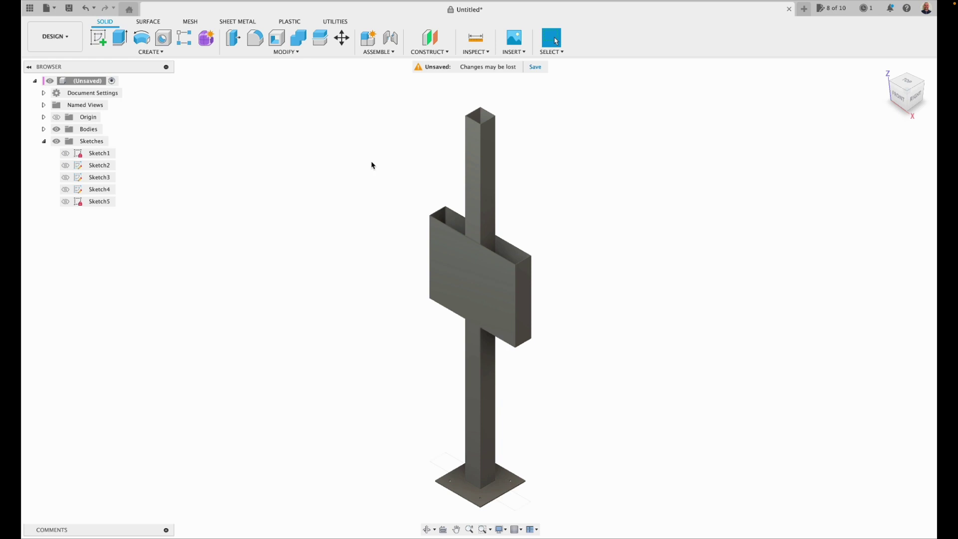
{"action": "scroll", "coordinate": [445, 112], "scroll_direction": "up", "scroll_amount": 8}
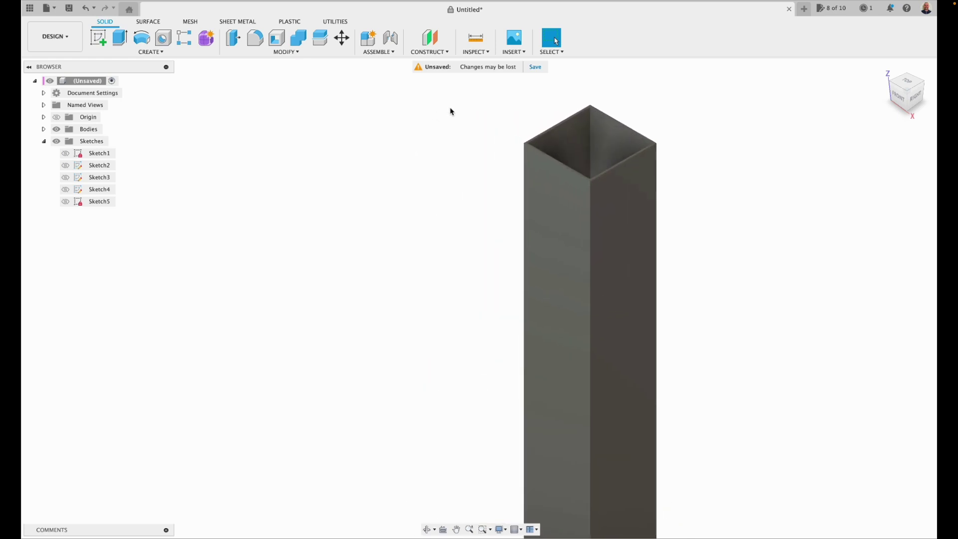
{"action": "left_click", "coordinate": [96, 39]}
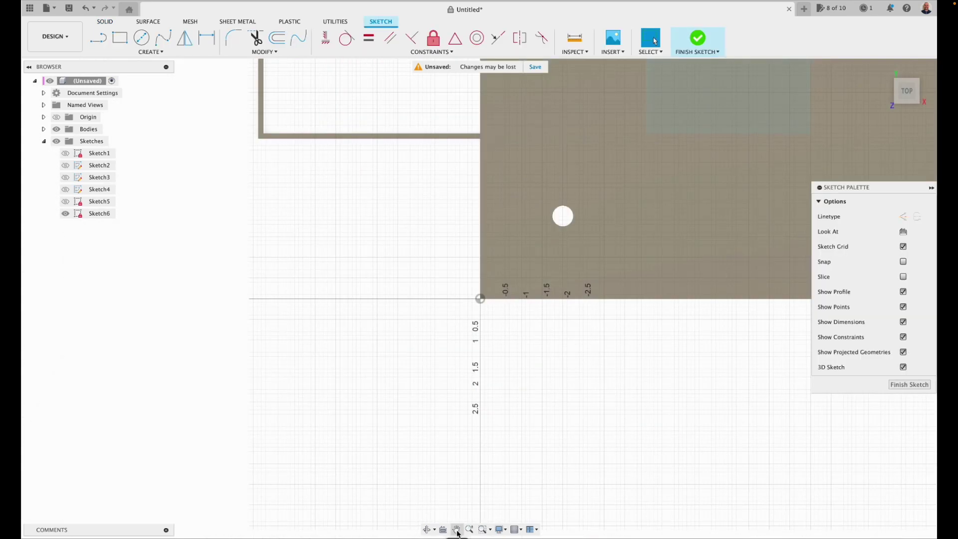
{"action": "left_click", "coordinate": [457, 529]}
{"action": "mouse_move", "coordinate": [341, 351]}
{"action": "left_mouse_down"}
{"action": "mouse_move", "coordinate": [295, 402]}
{"action": "mouse_move", "coordinate": [196, 409]}
{"action": "left_mouse_up"}
{"action": "left_click_drag", "start_coordinate": [257, 260], "coordinate": [217, 305]}
{"action": "key", "text": "Escape"}
{"action": "left_click", "coordinate": [98, 38]}
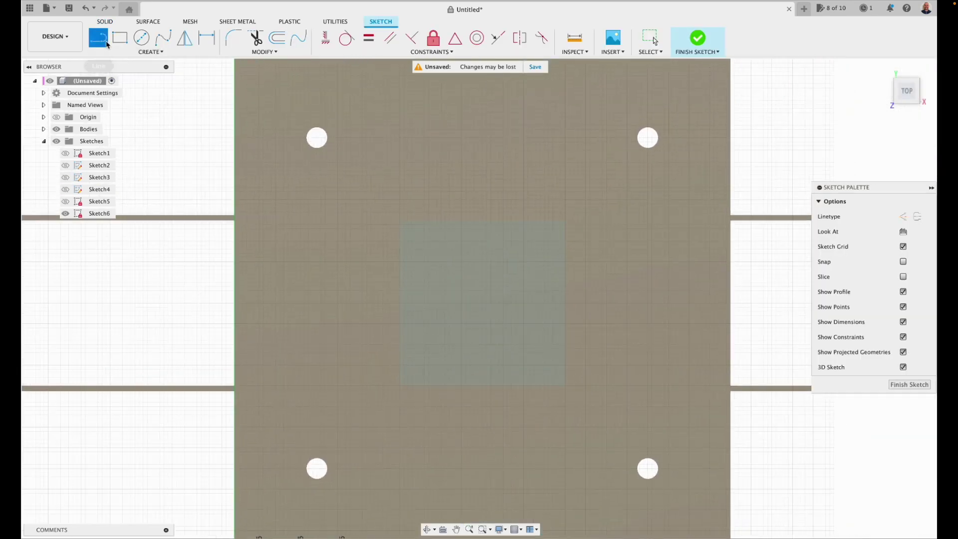
{"action": "left_click", "coordinate": [399, 302]}
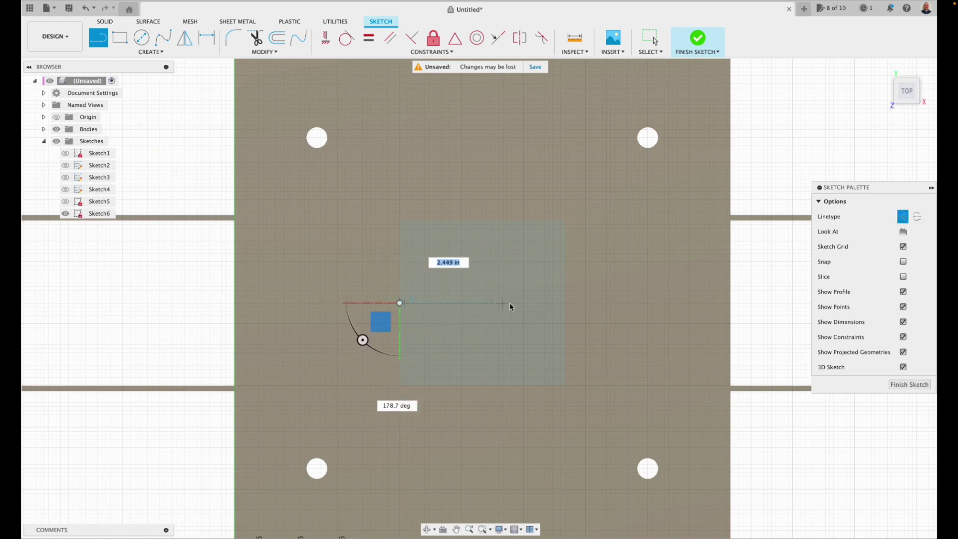
{"action": "left_click", "coordinate": [565, 303]}
{"action": "key", "text": "Escape"}
- Draw a solid-line center rectangle 7 in wide by 4.375 in high on the construction line's midpoint, and finish the sketch
{"action": "left_click", "coordinate": [151, 52]}
{"action": "mouse_move", "coordinate": [165, 74]}
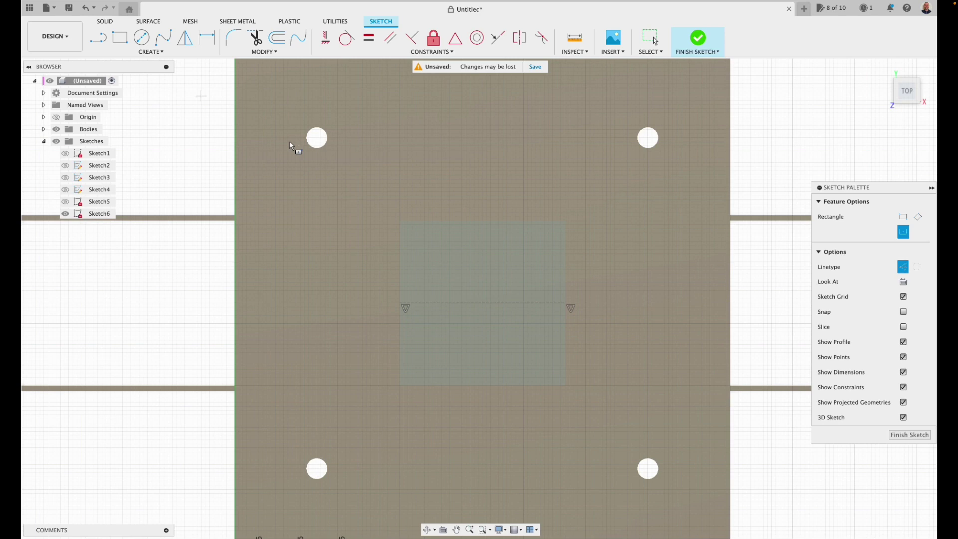
{"action": "left_click", "coordinate": [903, 266]}
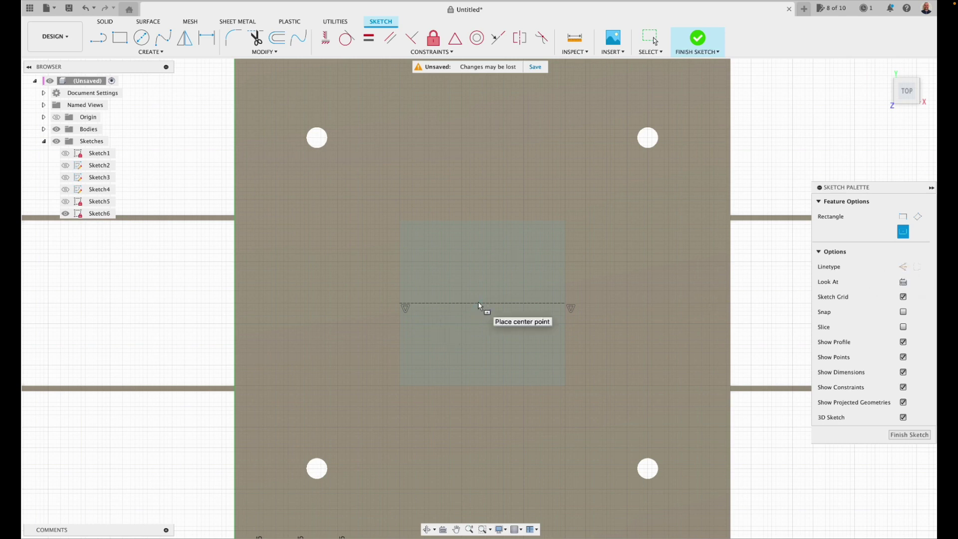
{"action": "scroll", "coordinate": [481, 301], "scroll_direction": "up", "scroll_amount": 2}
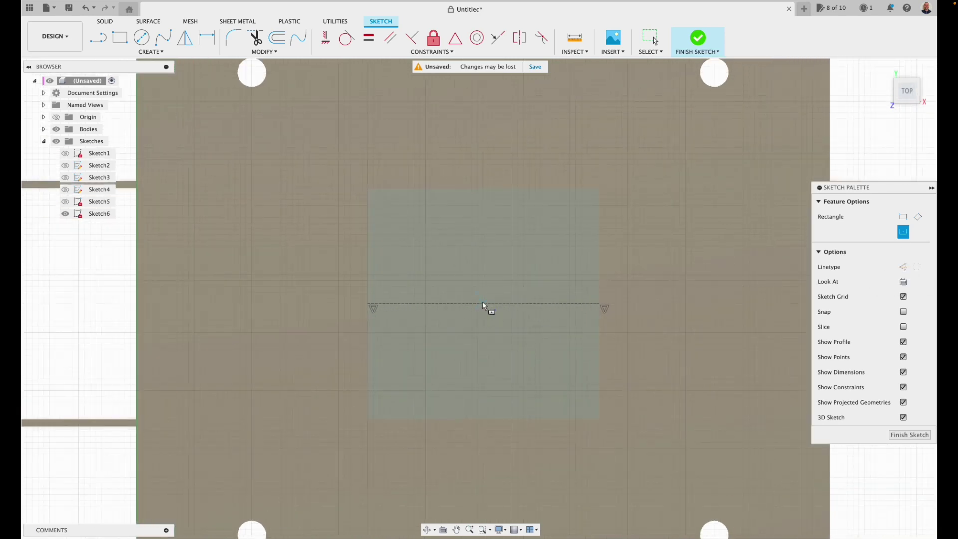
{"action": "left_click", "coordinate": [484, 303]}
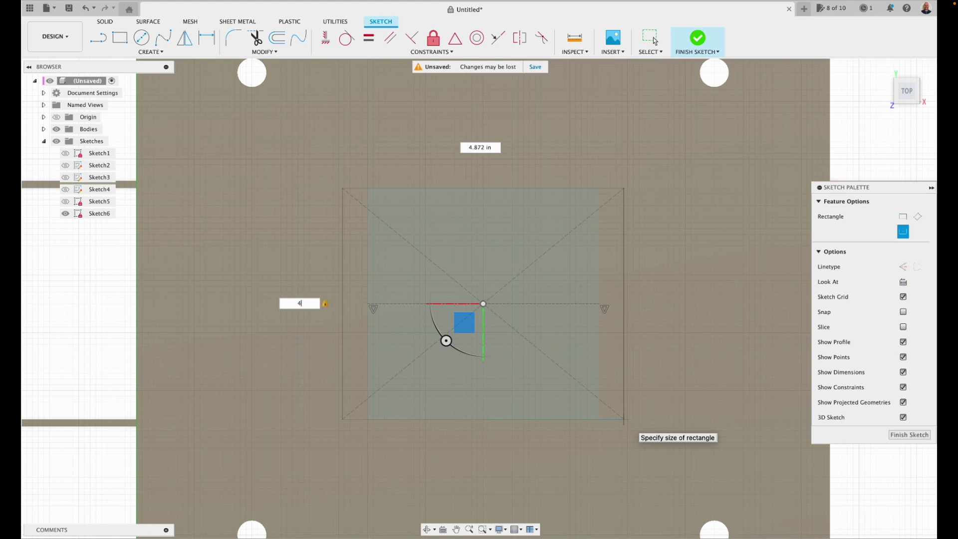
{"action": "type", "text": "4.375"}
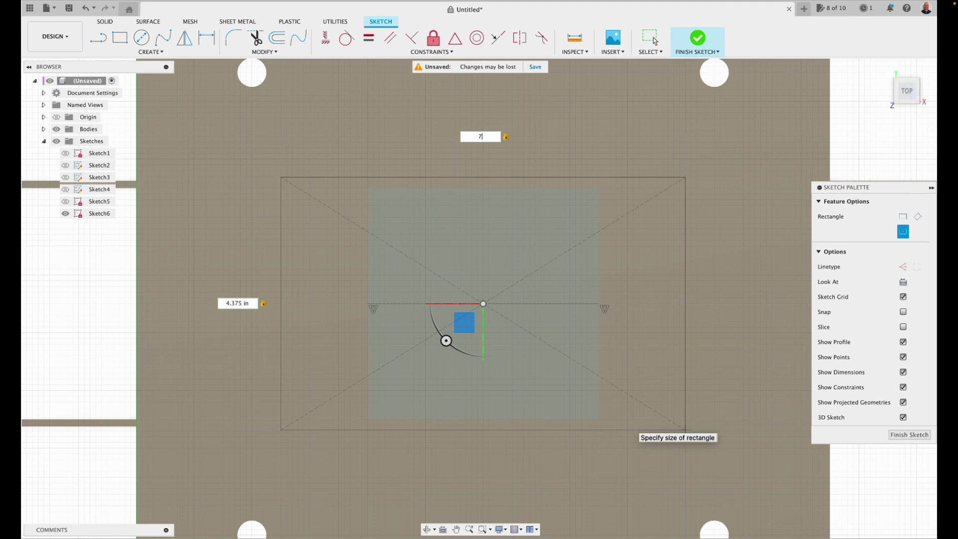
{"action": "key", "text": "Return"}
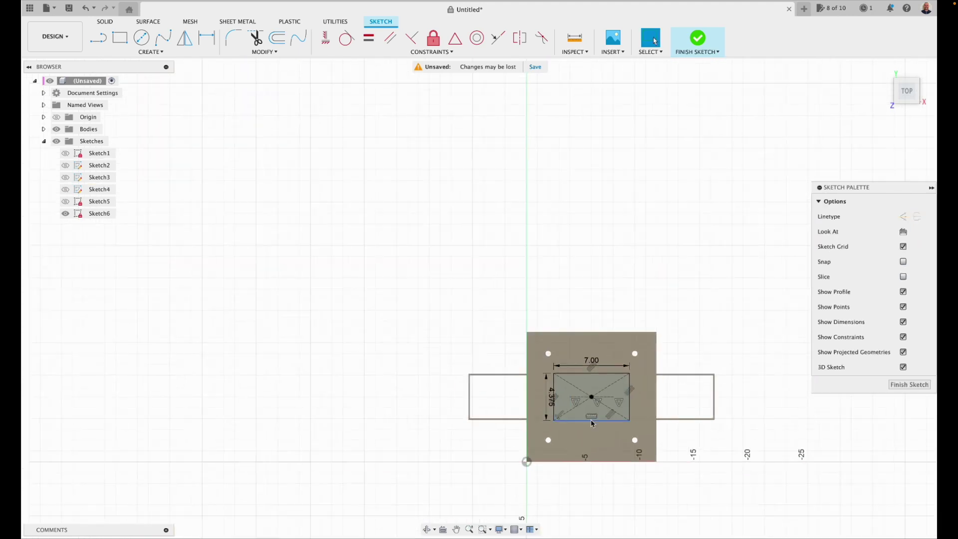
{"action": "left_click", "coordinate": [697, 38]}
- Extrude all three regions of the rectangle upward as a new body, forming a thin cap plate over the post
{"action": "left_click", "coordinate": [884, 67]}
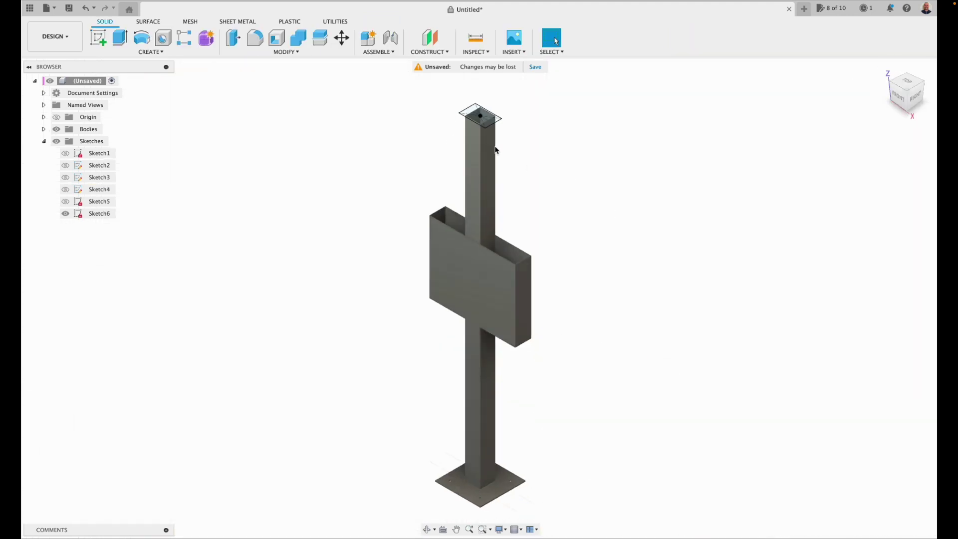
{"action": "scroll", "coordinate": [456, 120], "scroll_direction": "up", "scroll_amount": 5}
{"action": "left_click", "coordinate": [120, 38]}
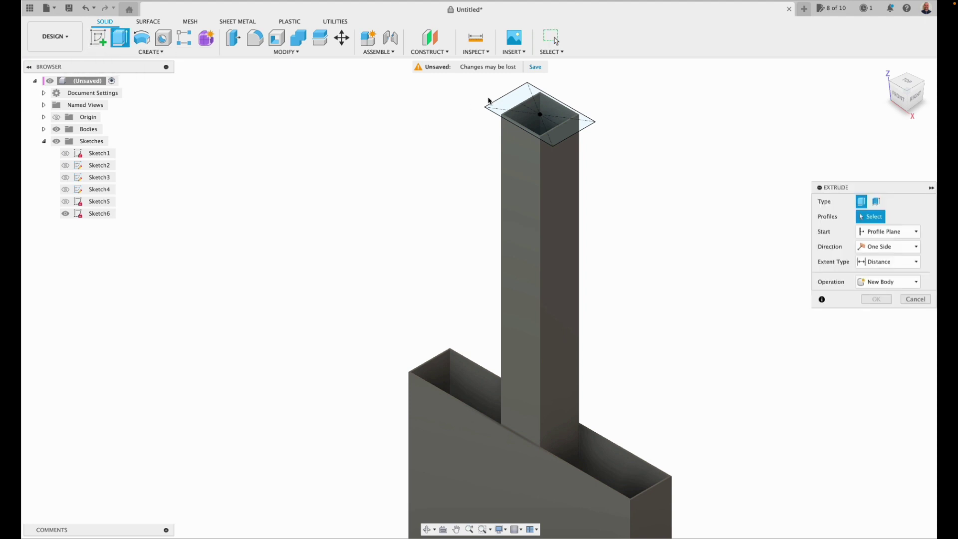
{"action": "left_click", "coordinate": [534, 110]}
{"action": "scroll", "coordinate": [514, 118], "scroll_direction": "up", "scroll_amount": 4}
{"action": "left_click", "coordinate": [514, 117]}
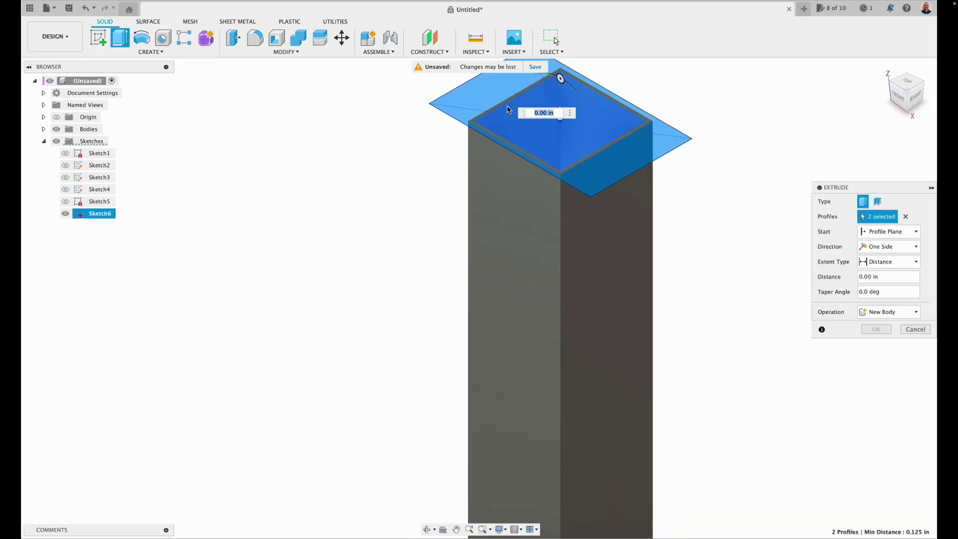
{"action": "left_click", "coordinate": [505, 102]}
{"action": "left_click_drag", "start_coordinate": [518, 140], "coordinate": [518, 132]}
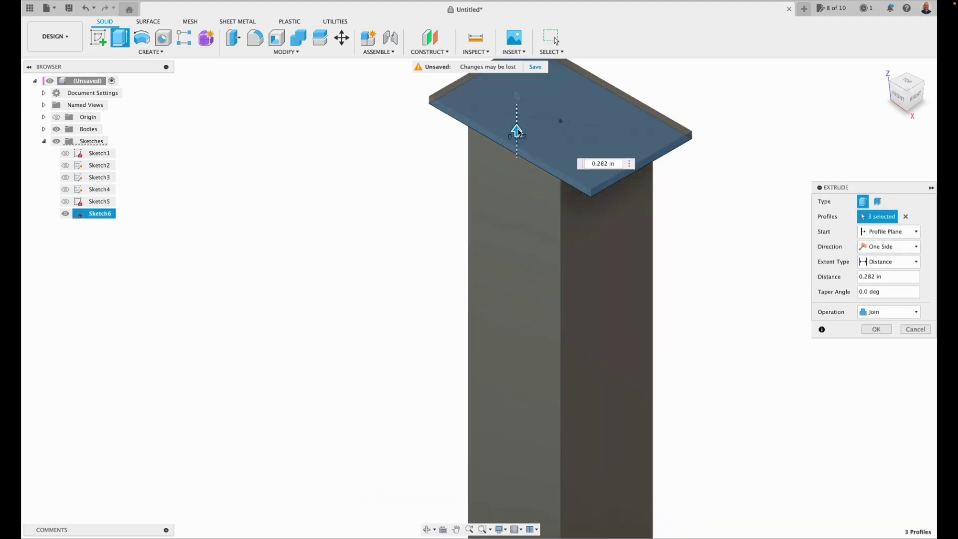
{"action": "left_click", "coordinate": [878, 312]}
{"action": "left_click", "coordinate": [887, 360]}
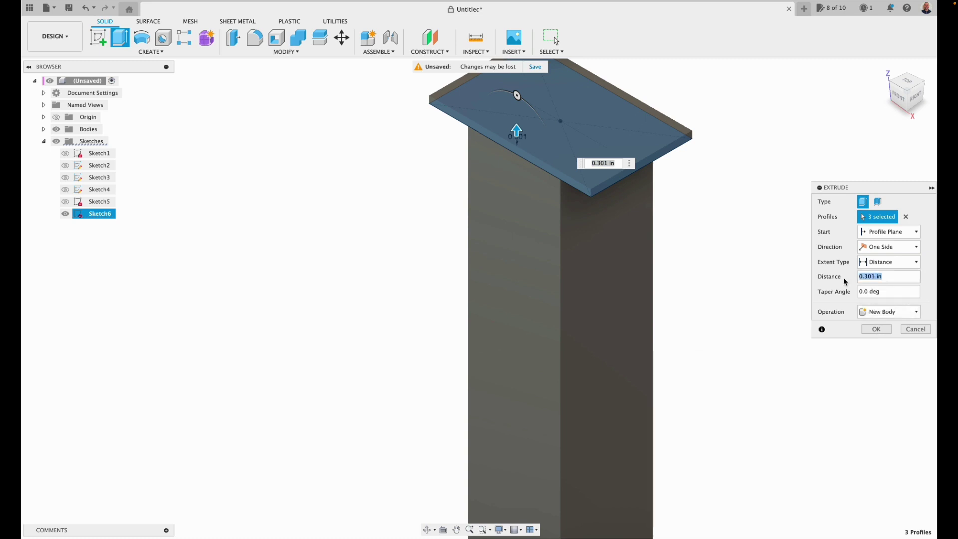
{"action": "key", "text": "Return"}
- Start a sketch on the underside of the cap plate and hide the body of the post and base plate
{"action": "scroll", "coordinate": [517, 181], "scroll_direction": "up", "scroll_amount": 1}
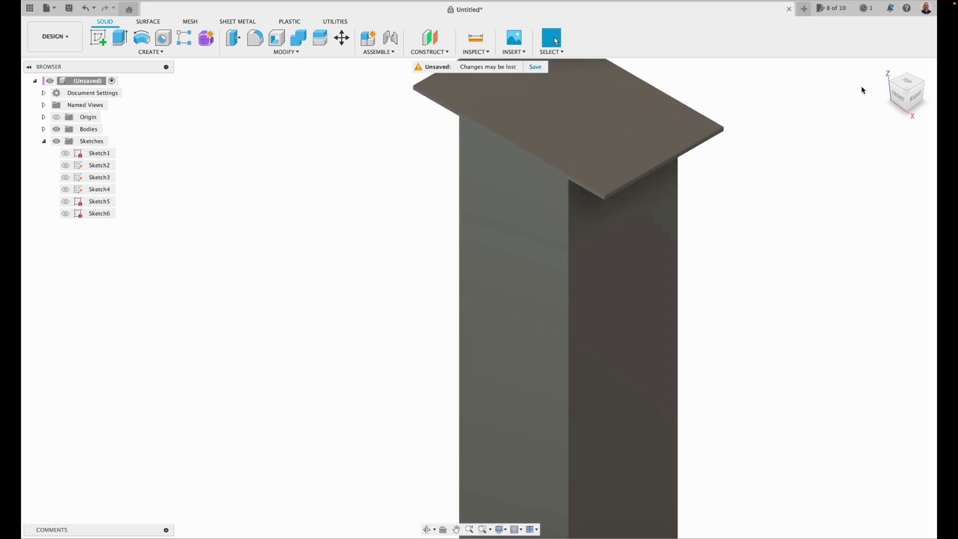
{"action": "left_click", "coordinate": [884, 69]}
{"action": "scroll", "coordinate": [452, 118], "scroll_direction": "down", "scroll_amount": 3}
{"action": "scroll", "coordinate": [452, 119], "scroll_direction": "up", "scroll_amount": 5}
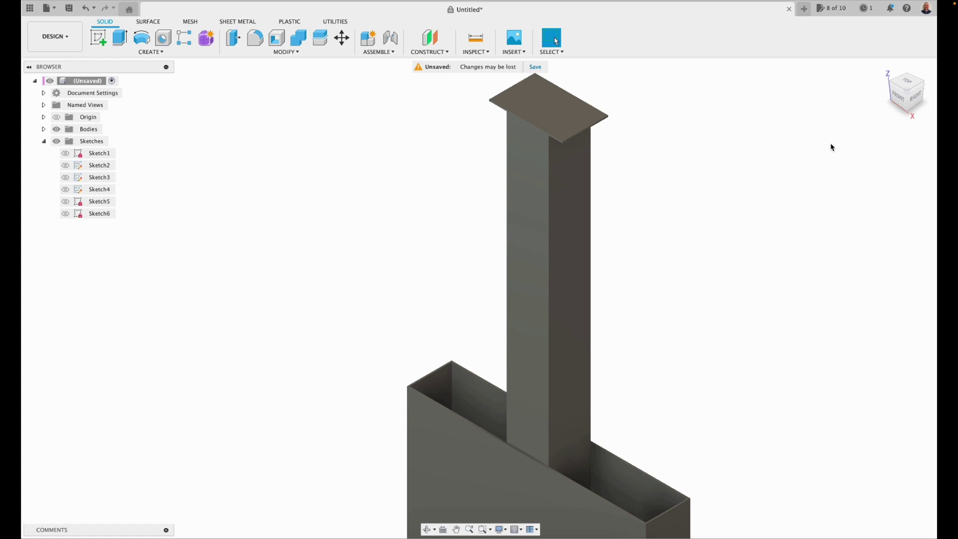
{"action": "left_click_drag", "start_coordinate": [918, 103], "coordinate": [906, 107]}
{"action": "left_click", "coordinate": [904, 93]}
{"action": "left_click", "coordinate": [454, 531]}
{"action": "left_click_drag", "start_coordinate": [303, 434], "coordinate": [423, 350]}
{"action": "scroll", "coordinate": [435, 369], "scroll_direction": "up", "scroll_amount": 3}
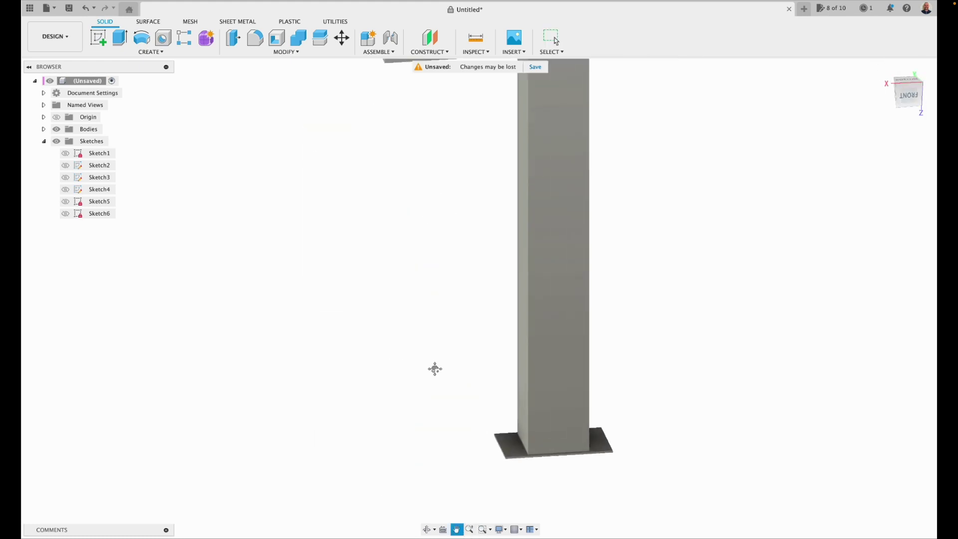
{"action": "left_click", "coordinate": [98, 38]}
{"action": "left_click", "coordinate": [501, 445]}
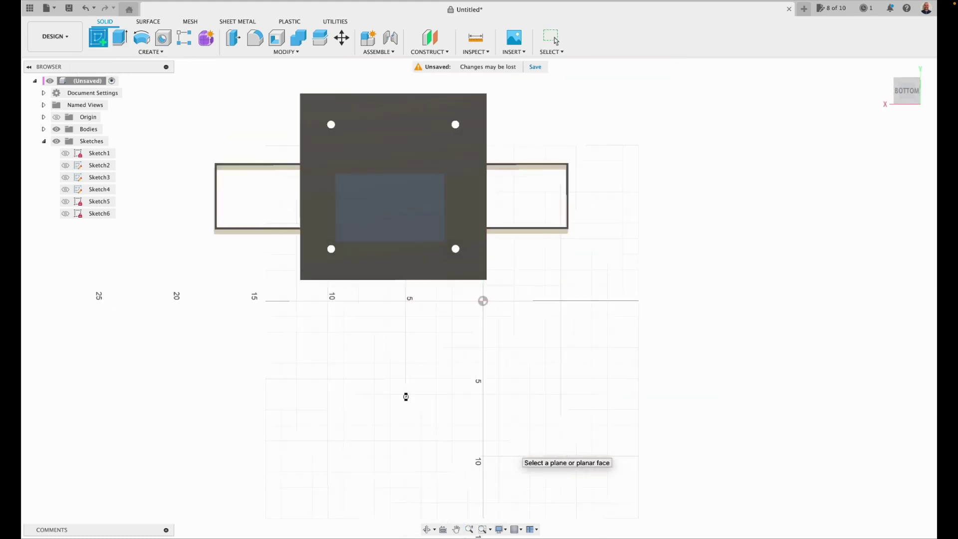
{"action": "left_click", "coordinate": [304, 122]}
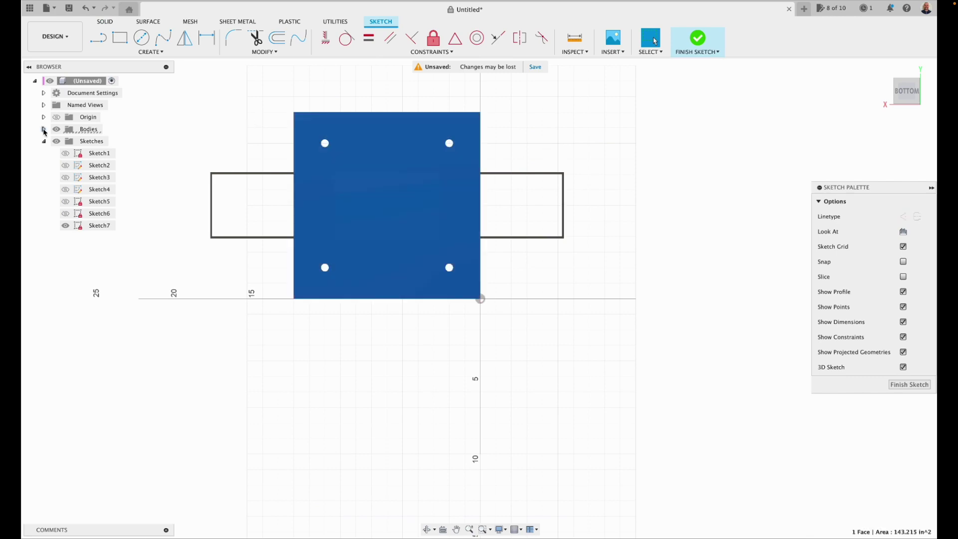
{"action": "left_click", "coordinate": [43, 129]}
{"action": "left_click", "coordinate": [65, 142]}
- Sketch two 0.125 in wide rectangles along the cap plate's short edges, each spanning its full 4.375 in depth, and finish the sketch
{"action": "scroll", "coordinate": [342, 156], "scroll_direction": "up", "scroll_amount": 5}
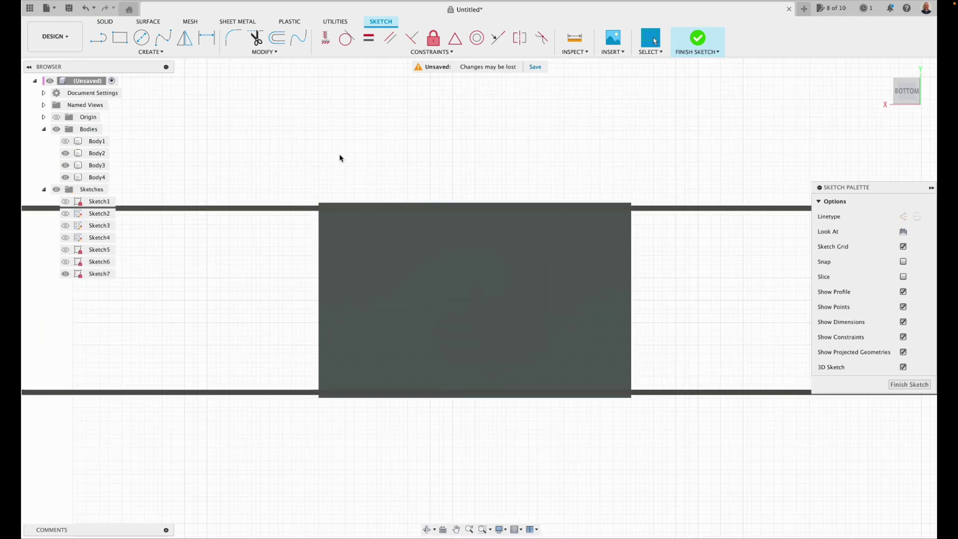
{"action": "key", "text": "r"}
{"action": "left_click", "coordinate": [319, 206]}
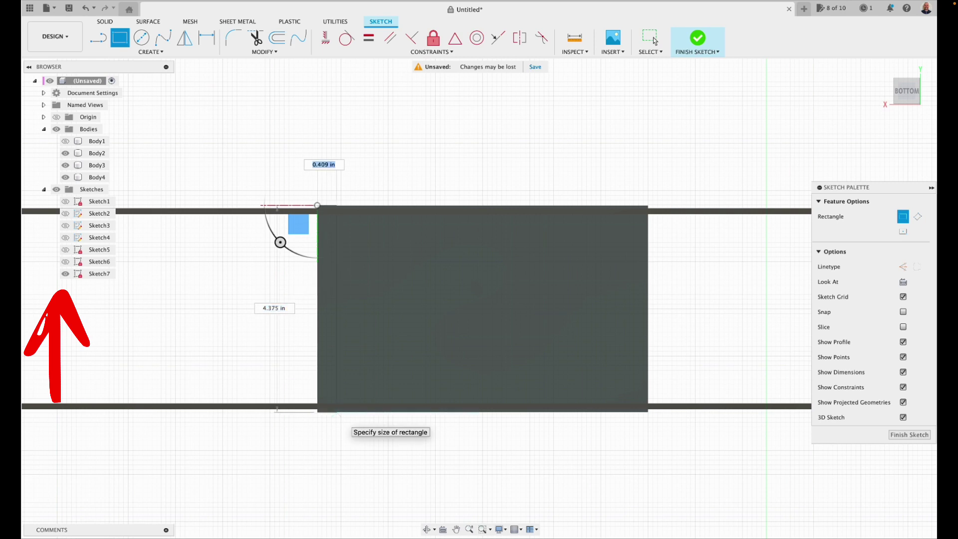
{"action": "type", "text": ".125"}
{"action": "key", "text": "Return"}
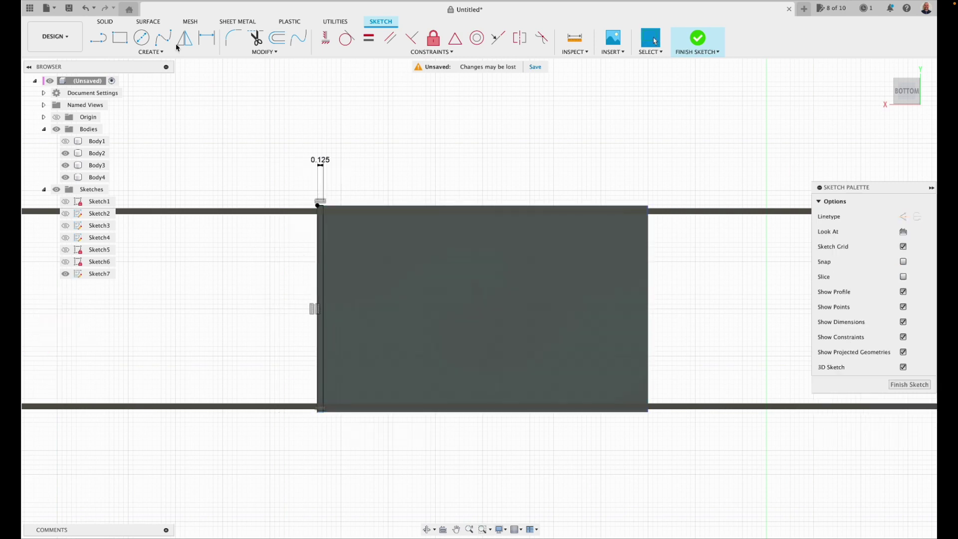
{"action": "left_click", "coordinate": [647, 206]}
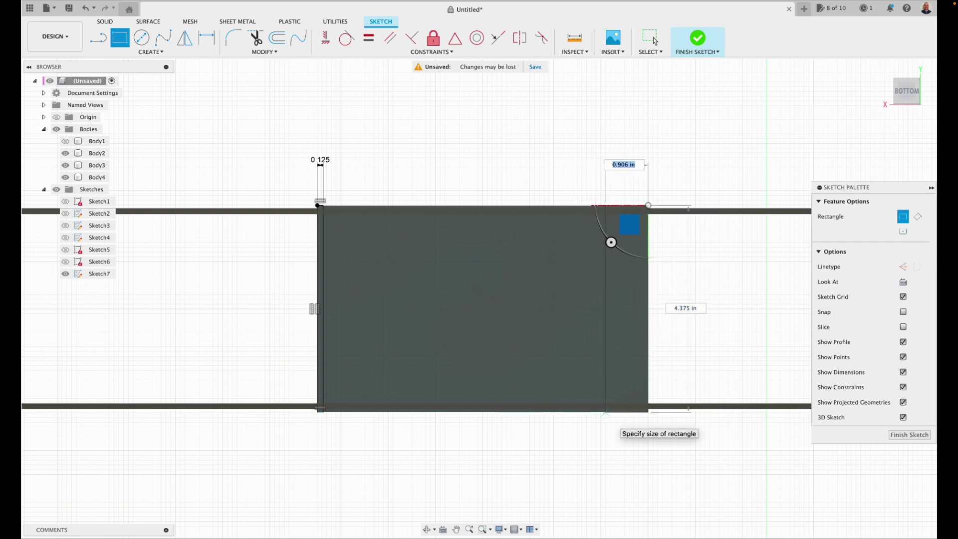
{"action": "type", "text": ".125"}
{"action": "key", "text": "Return"}
{"action": "left_click", "coordinate": [697, 41]}
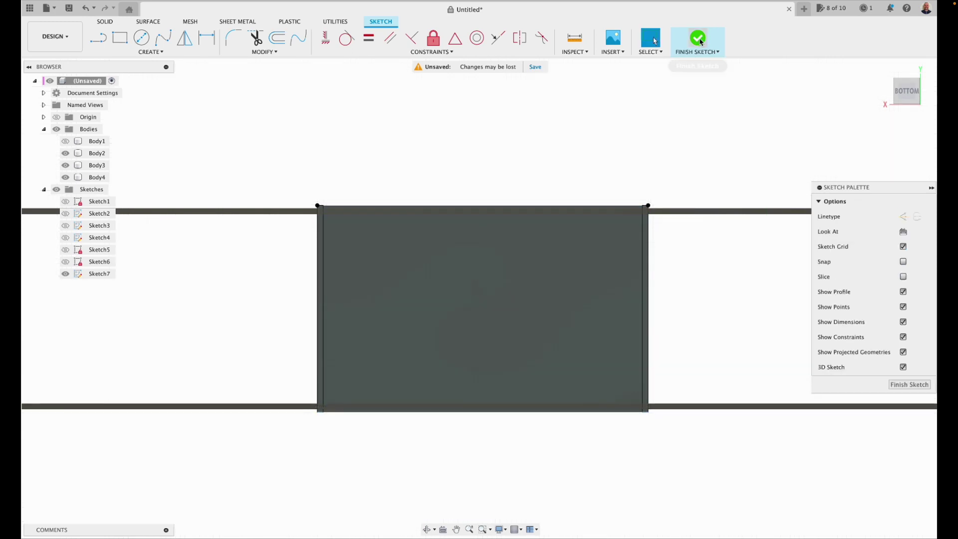
- Extrude both narrow edge rectangles downward from the cap plate as new bodies, forming two side panels
{"action": "left_click", "coordinate": [901, 100]}
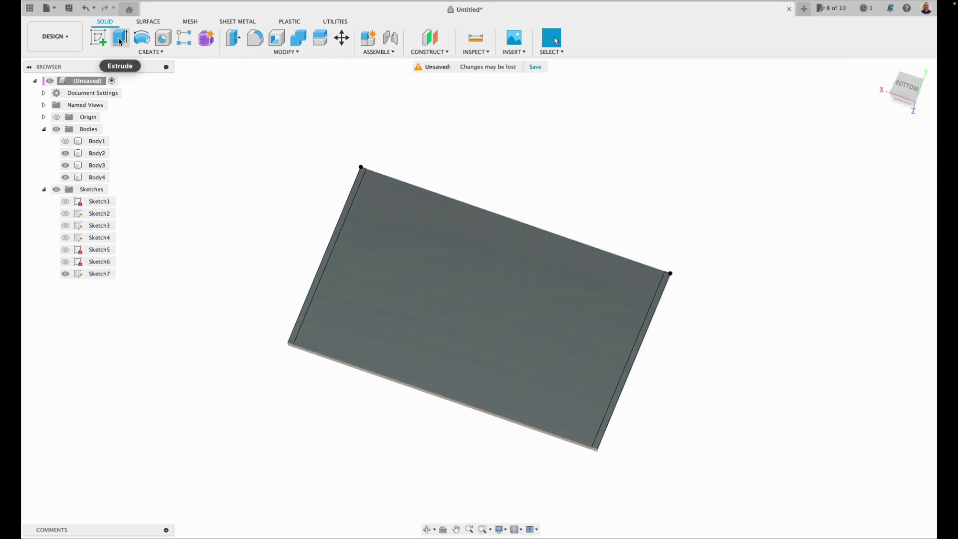
{"action": "left_click", "coordinate": [120, 38]}
{"action": "left_click", "coordinate": [330, 242]}
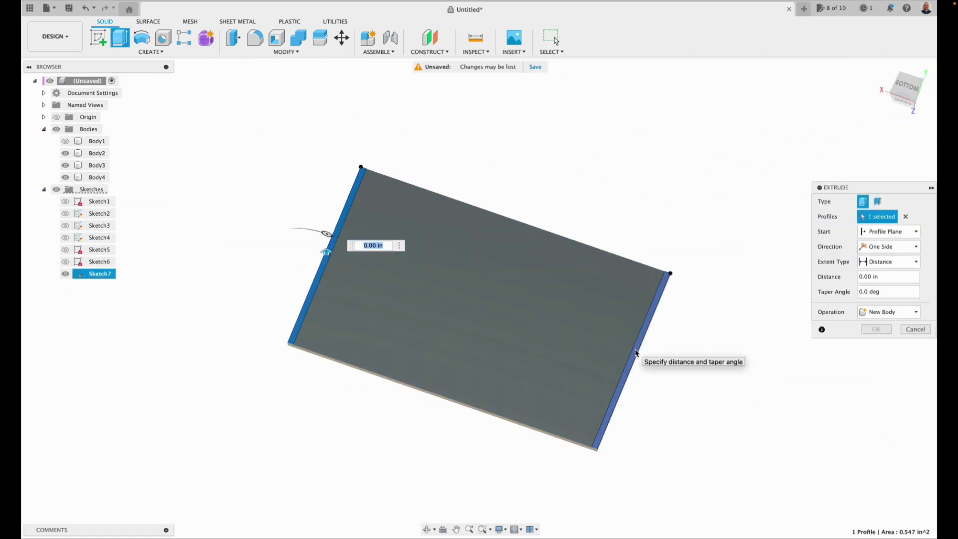
{"action": "left_click_drag", "start_coordinate": [630, 336], "coordinate": [681, 289]}
{"action": "left_click", "coordinate": [890, 312]}
{"action": "left_click", "coordinate": [887, 368]}
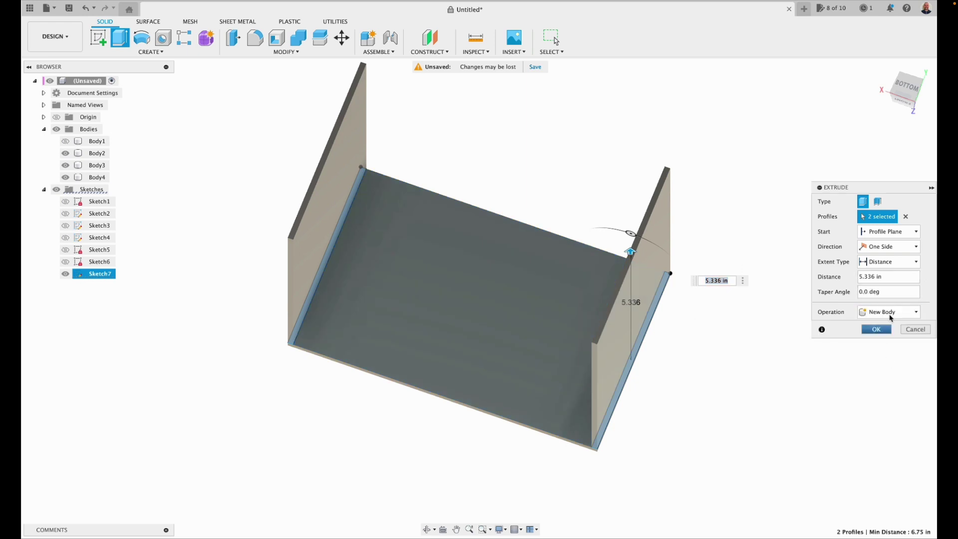
{"action": "key", "text": "Return"}
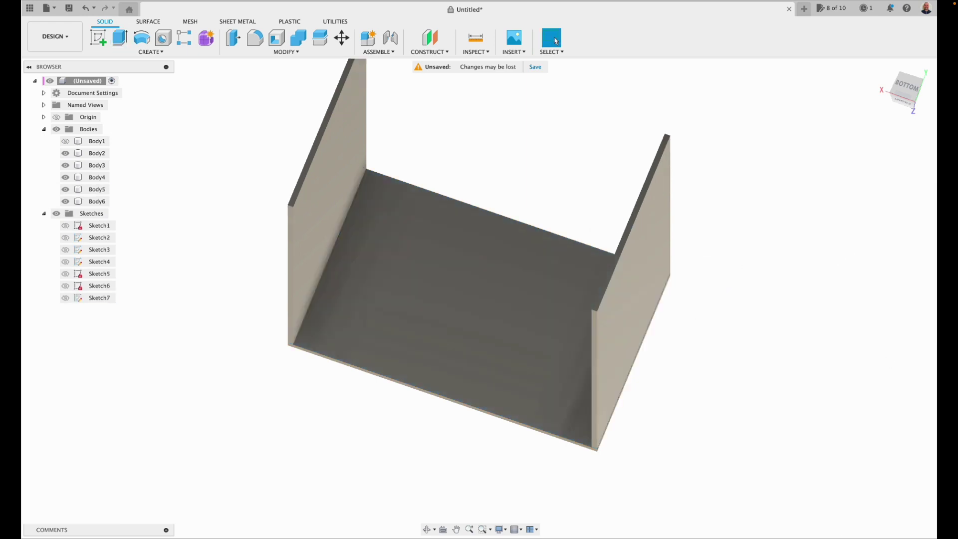
- Examine the cap plate and its two side panels without the post, from above, the front and below
{"action": "left_click", "coordinate": [65, 142]}
{"action": "left_click", "coordinate": [66, 143]}
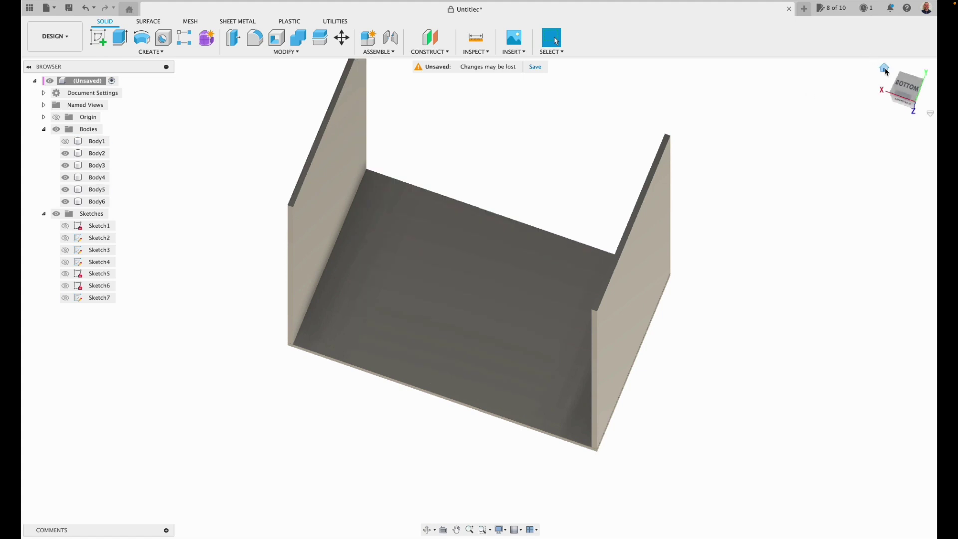
{"action": "left_click", "coordinate": [884, 70]}
{"action": "scroll", "coordinate": [421, 157], "scroll_direction": "up", "scroll_amount": 3}
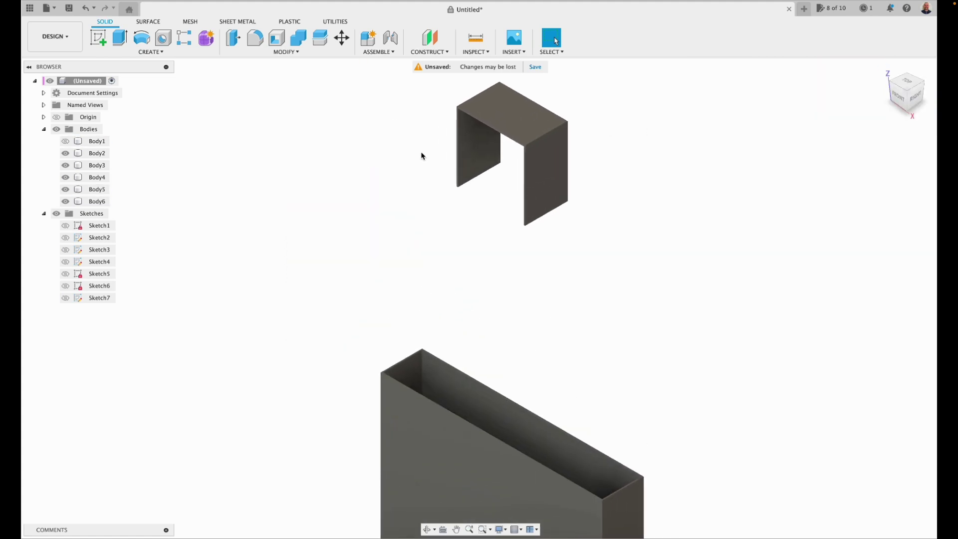
{"action": "middle_click_drag", "start_coordinate": [427, 150], "coordinate": [458, 112], "text": "shift"}
{"action": "scroll", "coordinate": [457, 112], "scroll_direction": "up", "scroll_amount": 2}
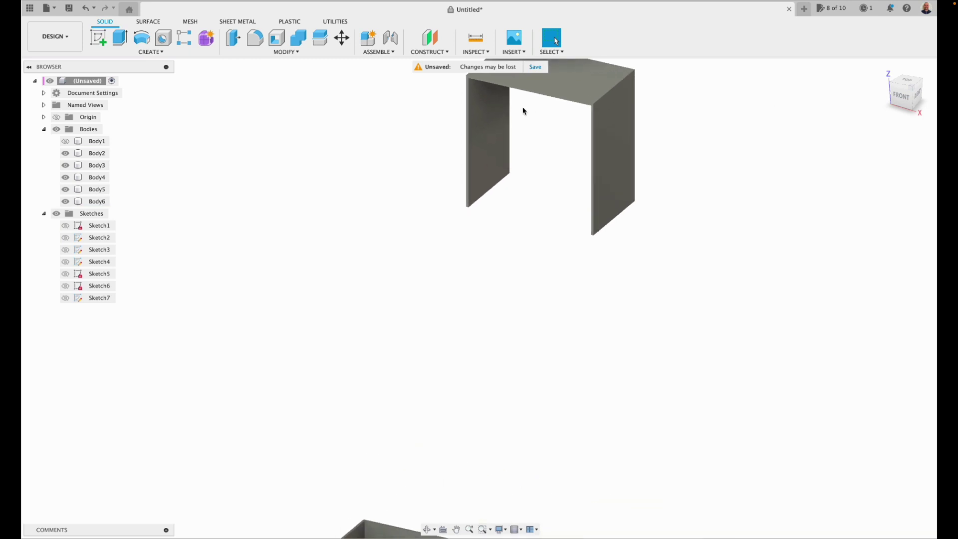
{"action": "scroll", "coordinate": [523, 110], "scroll_direction": "up", "scroll_amount": 1}
{"action": "left_click_drag", "start_coordinate": [901, 95], "coordinate": [910, 73]}
{"action": "left_click", "coordinate": [906, 103]}
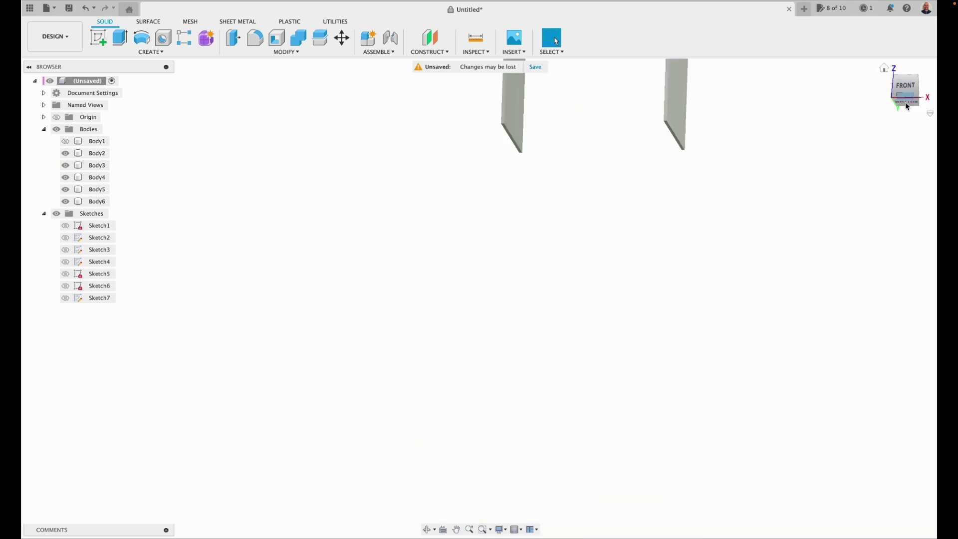
- Start a sketch on the cap plate's underside and draw a 0.125 by 6.75 in rectangle along one long edge, between the side panels
{"action": "left_click", "coordinate": [907, 106]}
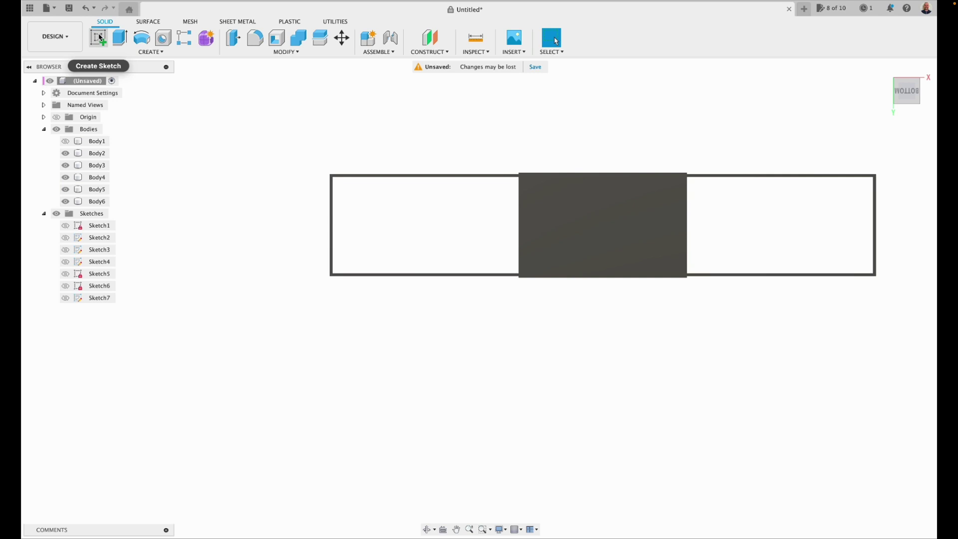
{"action": "left_click", "coordinate": [100, 38]}
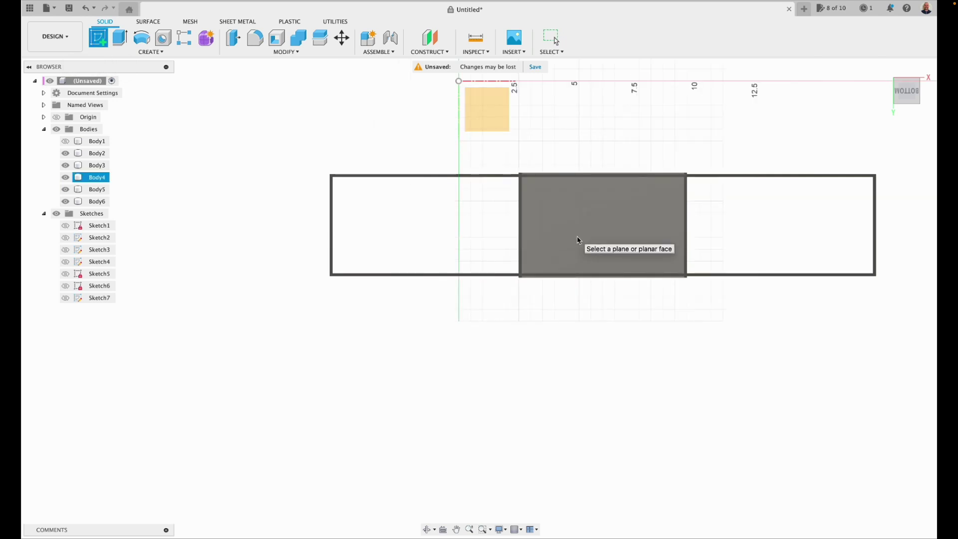
{"action": "left_click", "coordinate": [577, 238]}
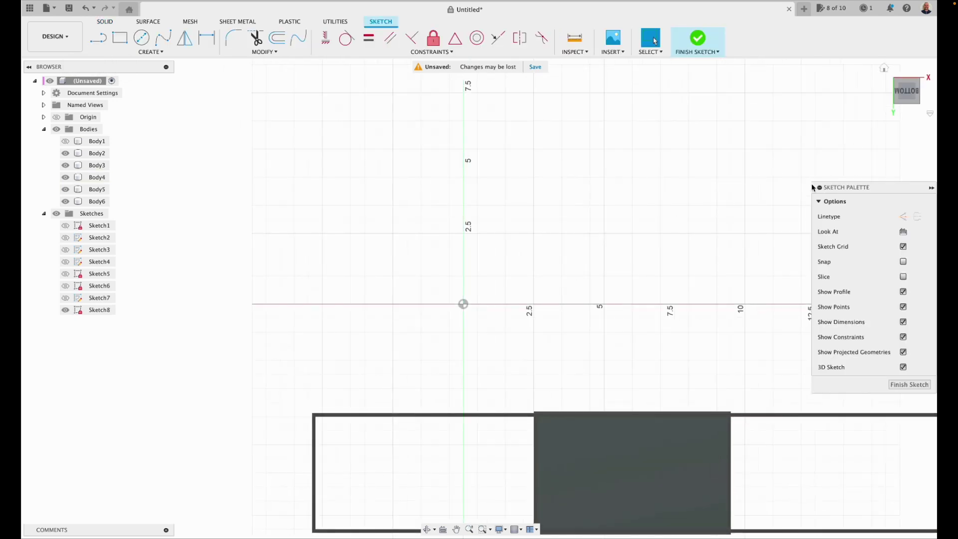
{"action": "left_click", "coordinate": [457, 529]}
{"action": "mouse_move", "coordinate": [424, 467]}
{"action": "left_mouse_down"}
{"action": "mouse_move", "coordinate": [419, 451]}
{"action": "mouse_move", "coordinate": [280, 363]}
{"action": "left_mouse_up"}
{"action": "scroll", "coordinate": [311, 351], "scroll_direction": "up", "scroll_amount": 3}
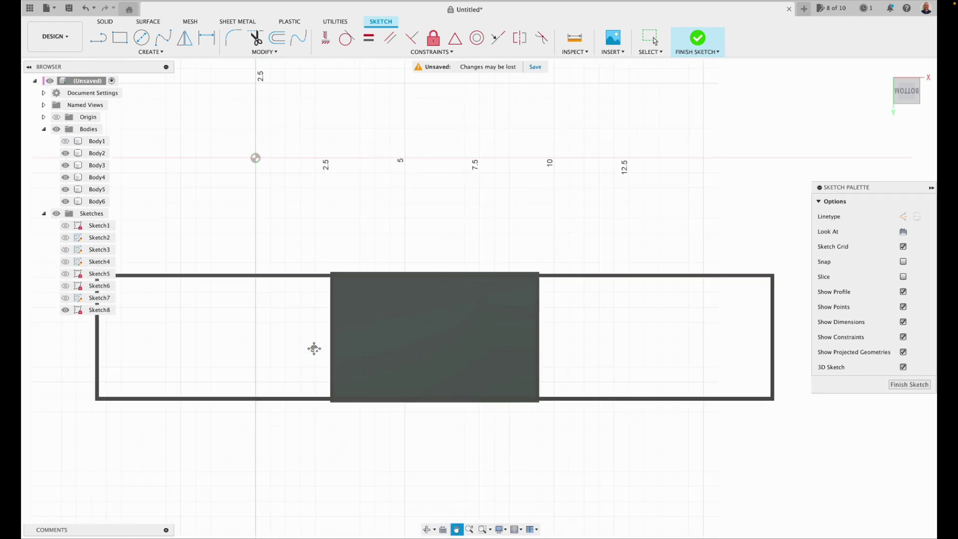
{"action": "left_click", "coordinate": [120, 38]}
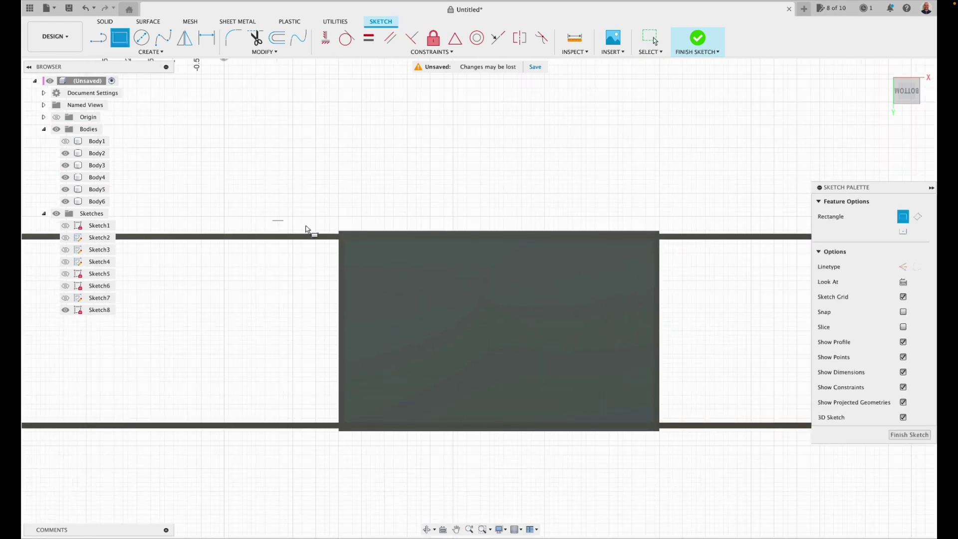
{"action": "scroll", "coordinate": [350, 239], "scroll_direction": "up", "scroll_amount": 2}
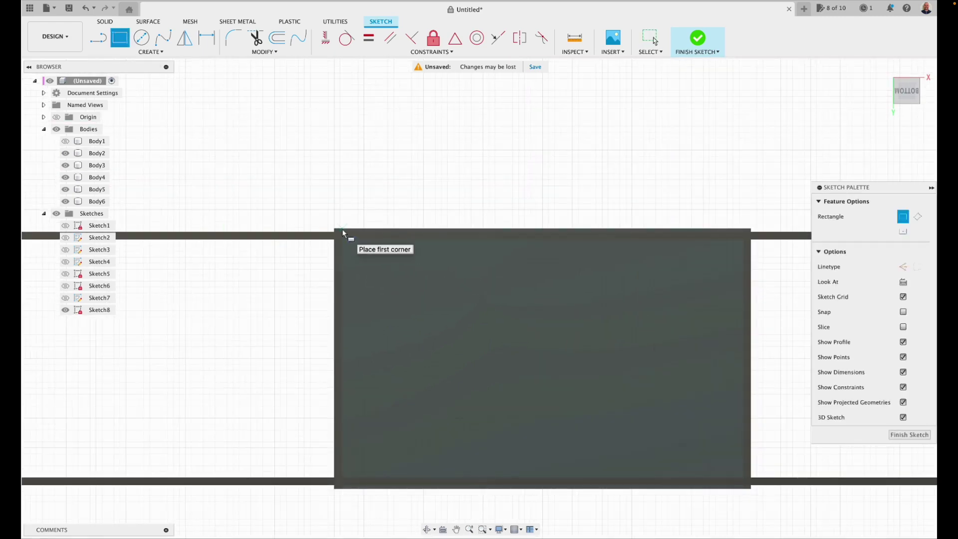
{"action": "left_click", "coordinate": [342, 229]}
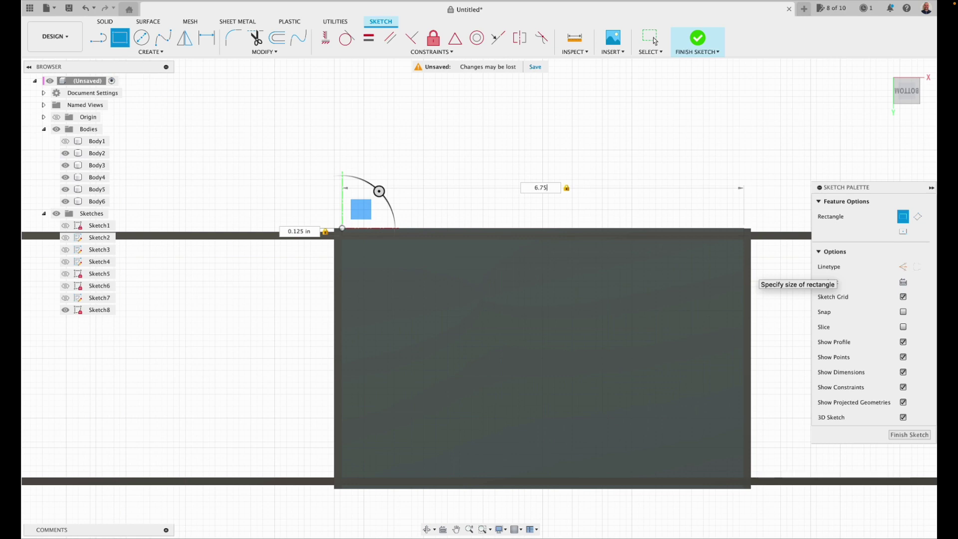
{"action": "key", "text": "Return"}
- Sketch a matching 0.125 by 6.75 in rectangle along the cap plate's opposite long edge and finish the sketch
{"action": "left_click", "coordinate": [655, 41]}
{"action": "key", "text": "r"}
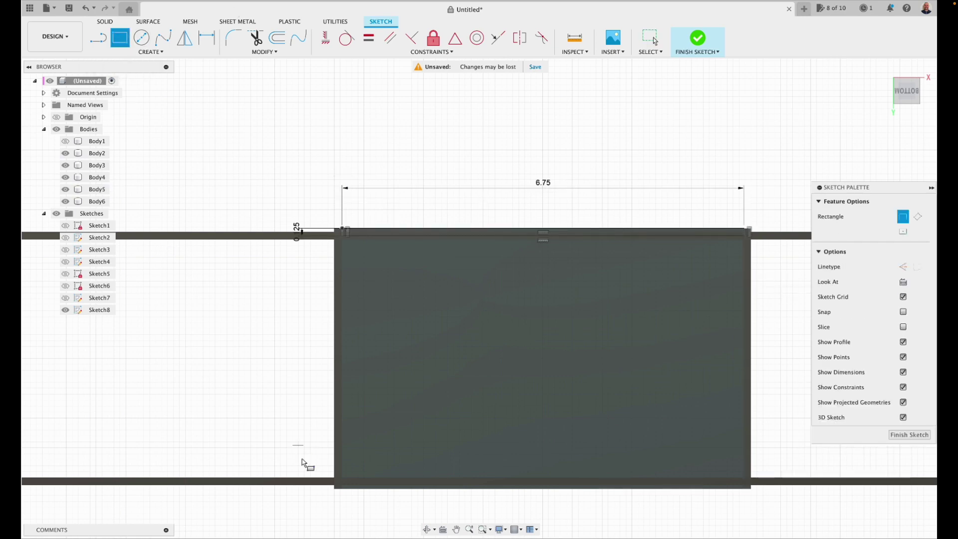
{"action": "left_click", "coordinate": [341, 490]}
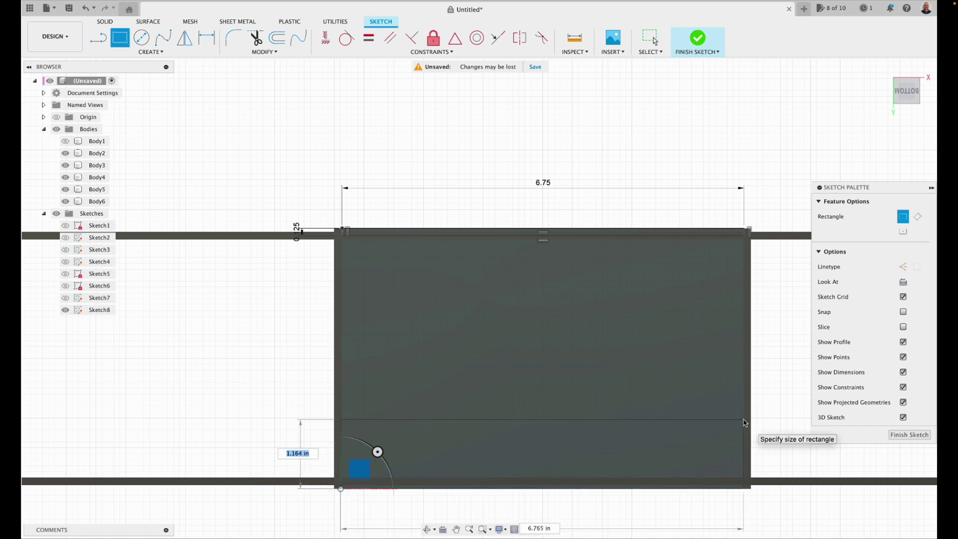
{"action": "type", "text": ".125"}
{"action": "key", "text": "Tab"}
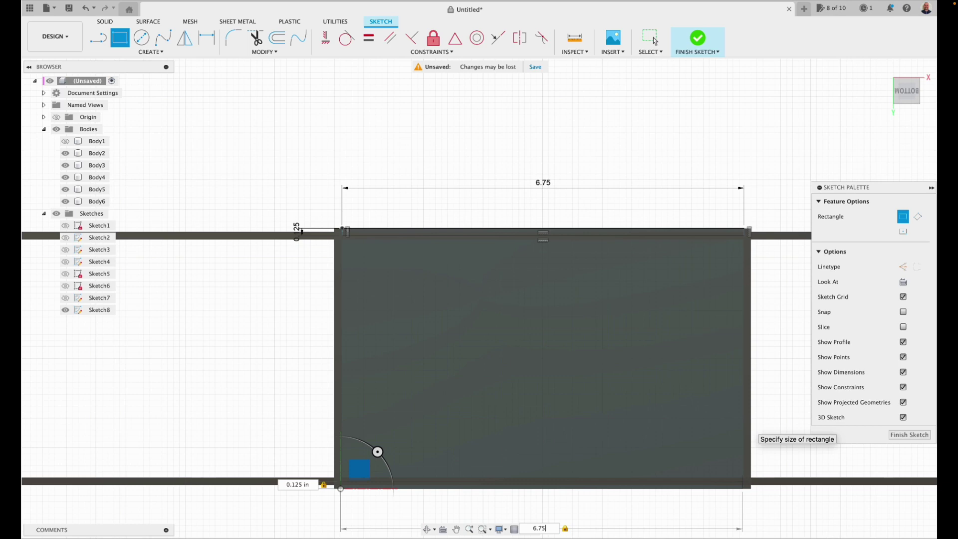
{"action": "key", "text": "Return"}
{"action": "key", "text": "Escape"}
{"action": "left_click", "coordinate": [681, 48]}
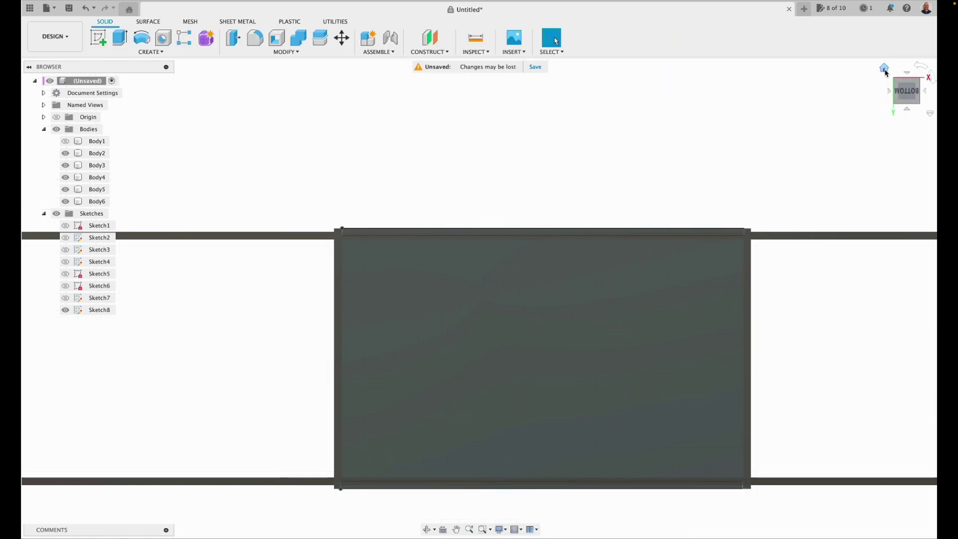
- Extrude both long edge rectangles 4.125 in downward from the cap plate as new bodies
{"action": "left_click", "coordinate": [886, 72]}
{"action": "key", "text": "e"}
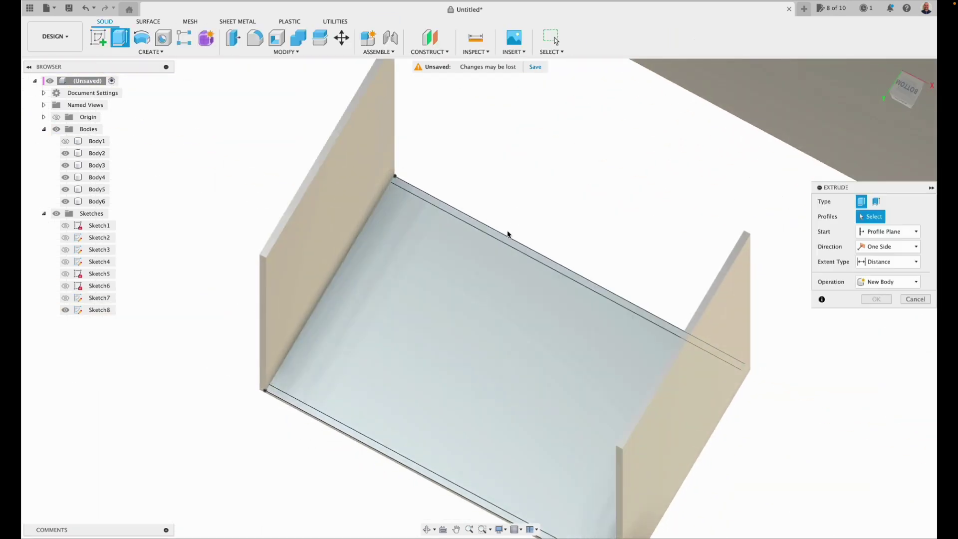
{"action": "left_click", "coordinate": [508, 235]}
{"action": "left_click", "coordinate": [343, 430]}
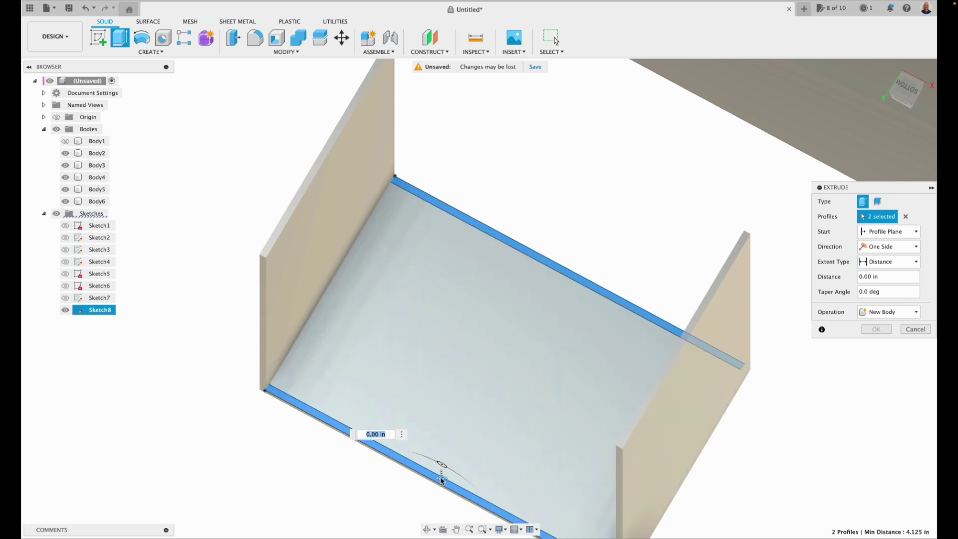
{"action": "left_click_drag", "start_coordinate": [442, 480], "coordinate": [442, 415]}
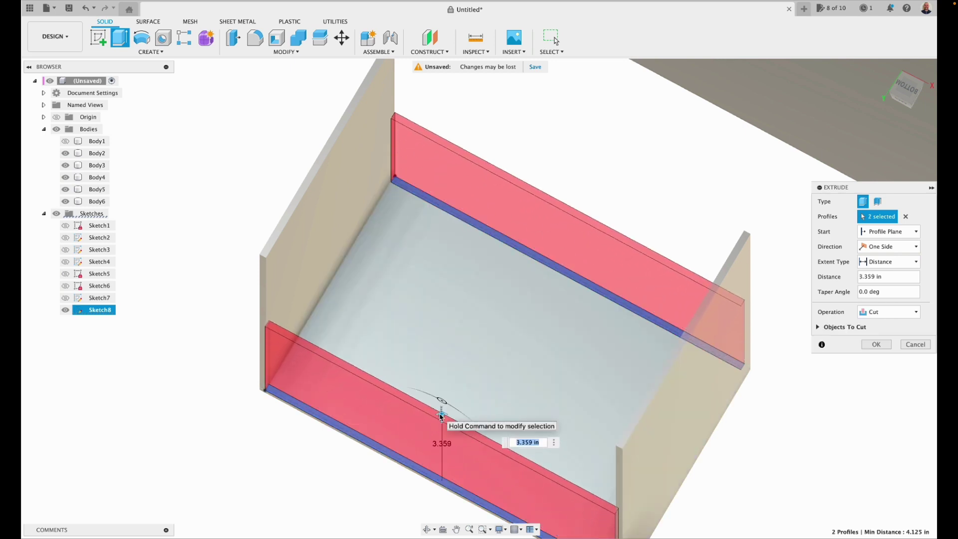
{"action": "left_click", "coordinate": [889, 312]}
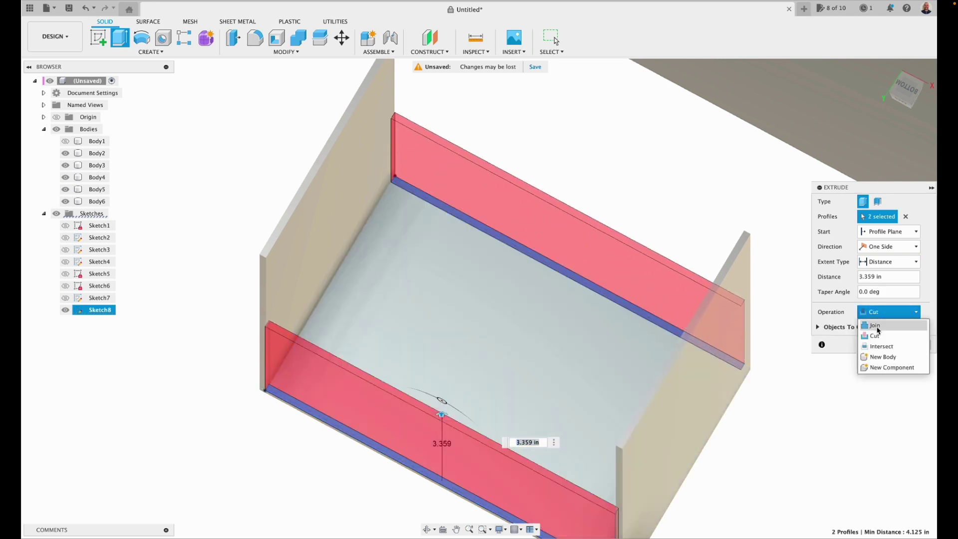
{"action": "left_click", "coordinate": [880, 358]}
{"action": "left_click", "coordinate": [863, 277]}
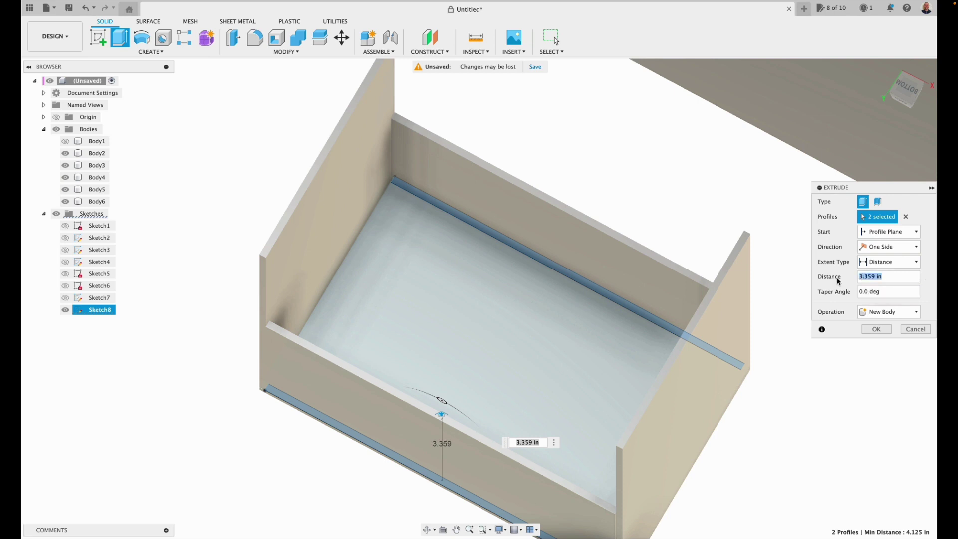
{"action": "type", "text": "4.125"}
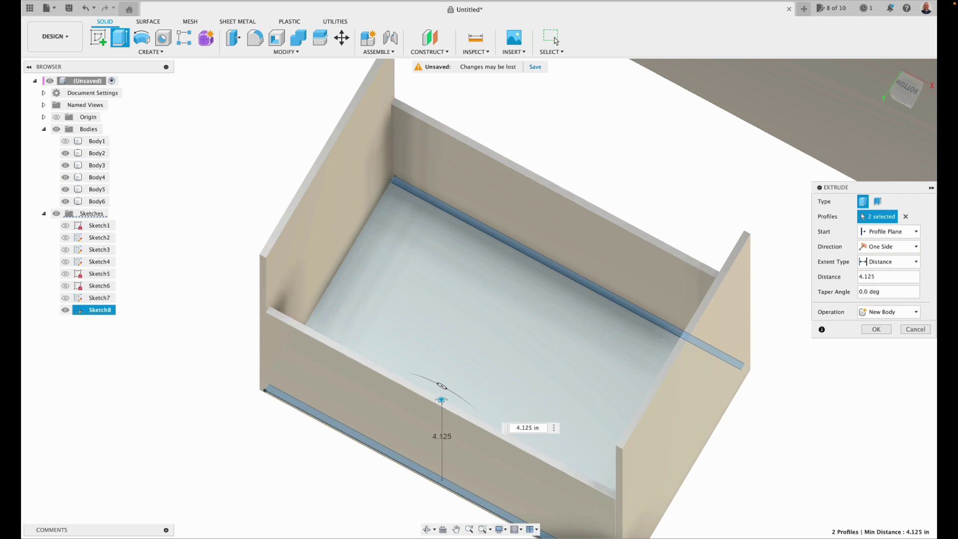
{"action": "key", "text": "Return"}
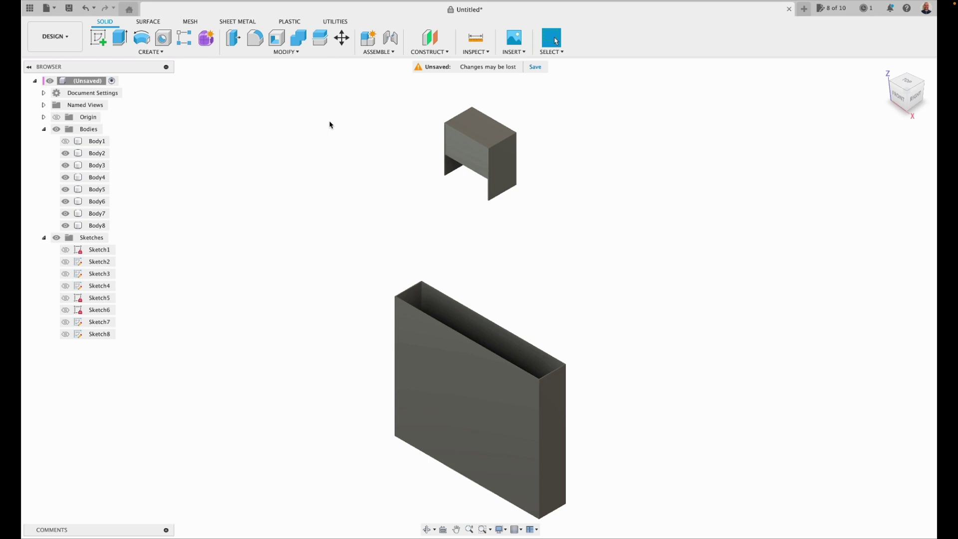
- Show the post and base plate body again and examine how the four-sided housing fits around the post's upper end
{"action": "left_click", "coordinate": [67, 142]}
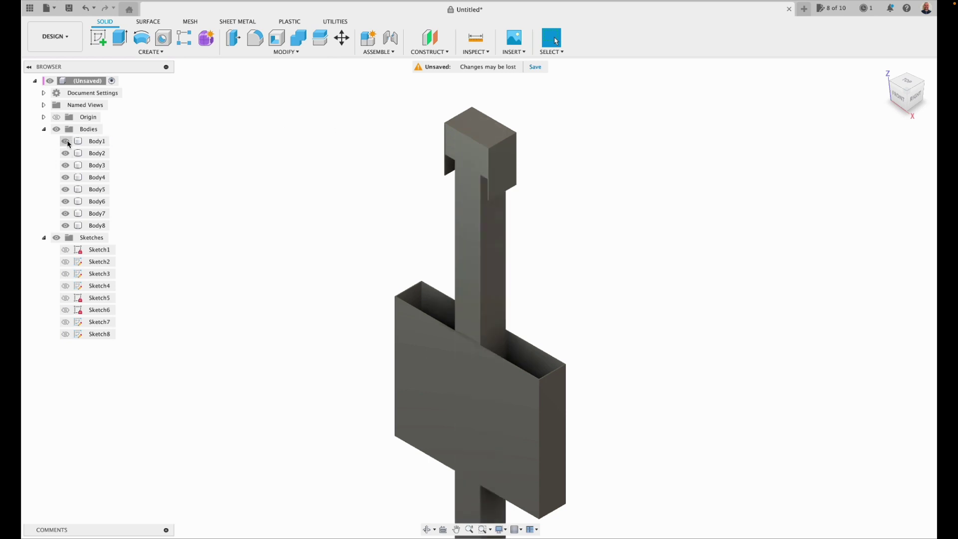
{"action": "scroll", "coordinate": [465, 168], "scroll_direction": "up", "scroll_amount": 6}
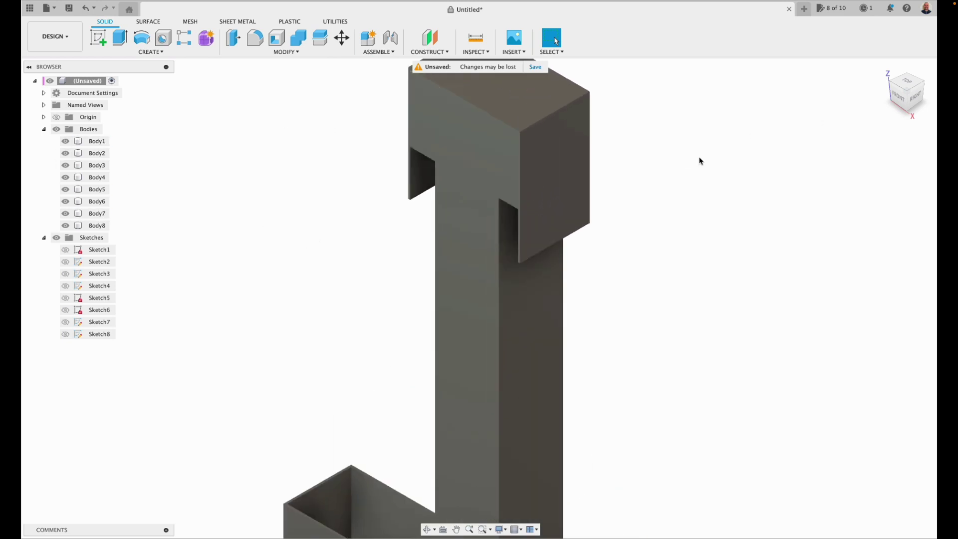
{"action": "middle_click_drag", "start_coordinate": [604, 181], "coordinate": [535, 158], "text": "shift"}
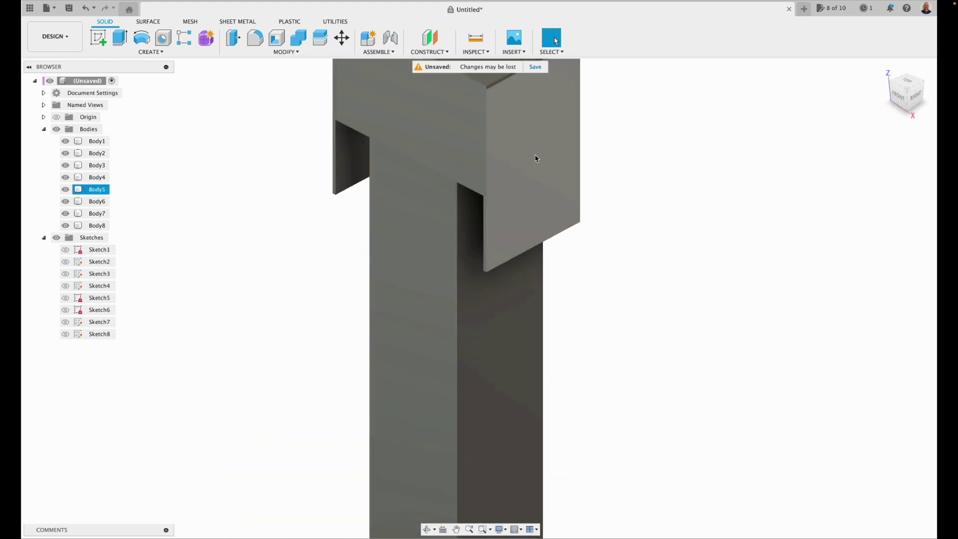
{"action": "scroll", "coordinate": [535, 158], "scroll_direction": "up", "scroll_amount": 2}
{"action": "scroll", "coordinate": [536, 158], "scroll_direction": "up", "scroll_amount": 3}
{"action": "left_click_drag", "start_coordinate": [906, 100], "coordinate": [900, 84]}
{"action": "middle_click_drag", "start_coordinate": [265, 233], "coordinate": [385, 400]}
{"action": "middle_click_drag", "start_coordinate": [218, 329], "coordinate": [289, 436]}
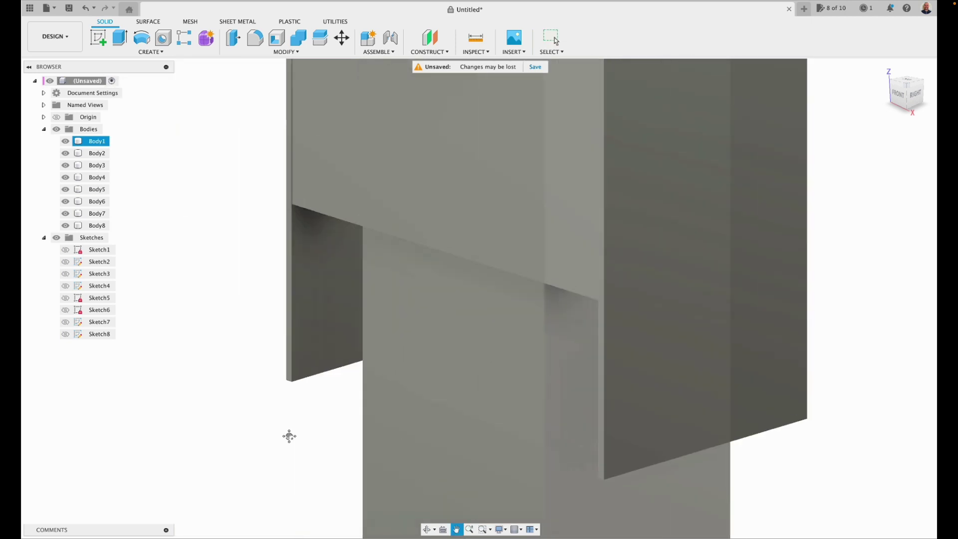
{"action": "middle_click_drag", "start_coordinate": [238, 294], "coordinate": [214, 438]}
{"action": "mouse_move", "coordinate": [906, 97]}
{"action": "left_mouse_down"}
{"action": "mouse_move", "coordinate": [901, 73]}
{"action": "mouse_move", "coordinate": [879, 73]}
{"action": "mouse_move", "coordinate": [913, 85]}
{"action": "mouse_move", "coordinate": [891, 102]}
{"action": "left_mouse_up"}
- Collapse the Bodies and Sketches folders in the browser
{"action": "left_click", "coordinate": [883, 71]}
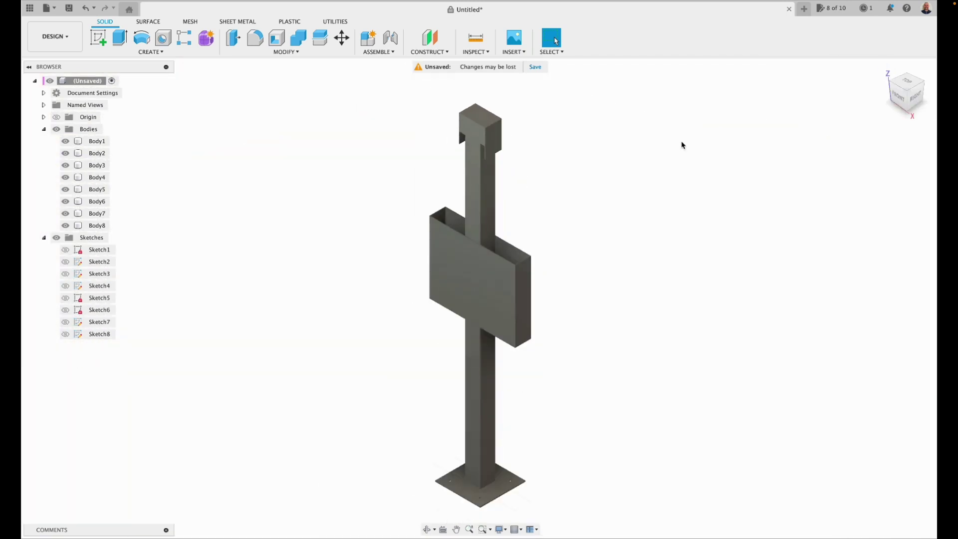
{"action": "left_click", "coordinate": [43, 129]}
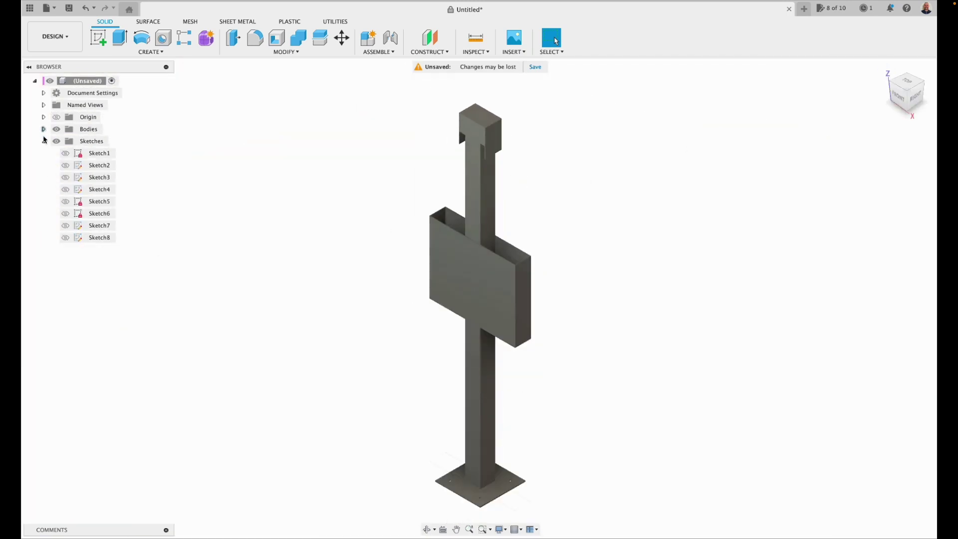
{"action": "left_click", "coordinate": [44, 142]}
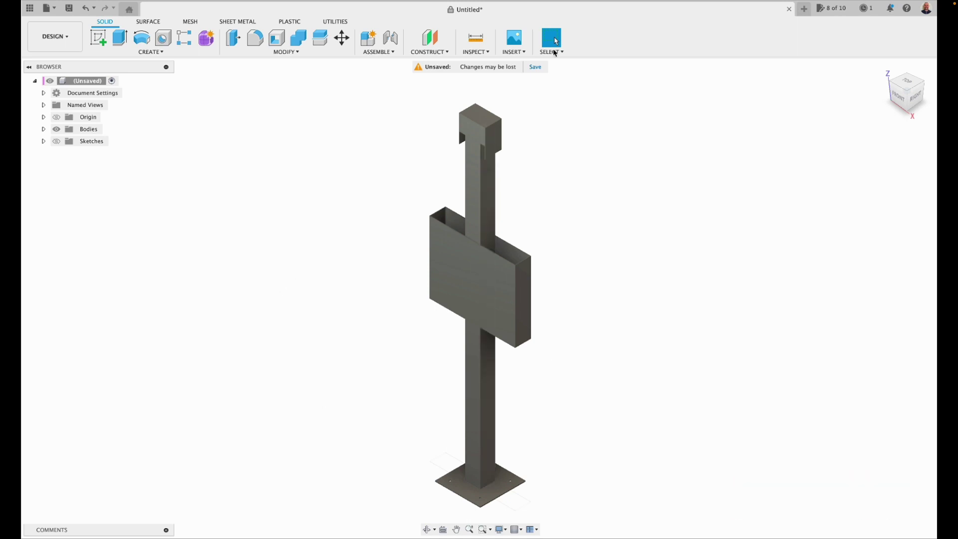
- Open the McMaster-Carr component catalog and search it for "concrete anchors"
{"action": "left_click", "coordinate": [514, 51]}
{"action": "left_click", "coordinate": [525, 120]}
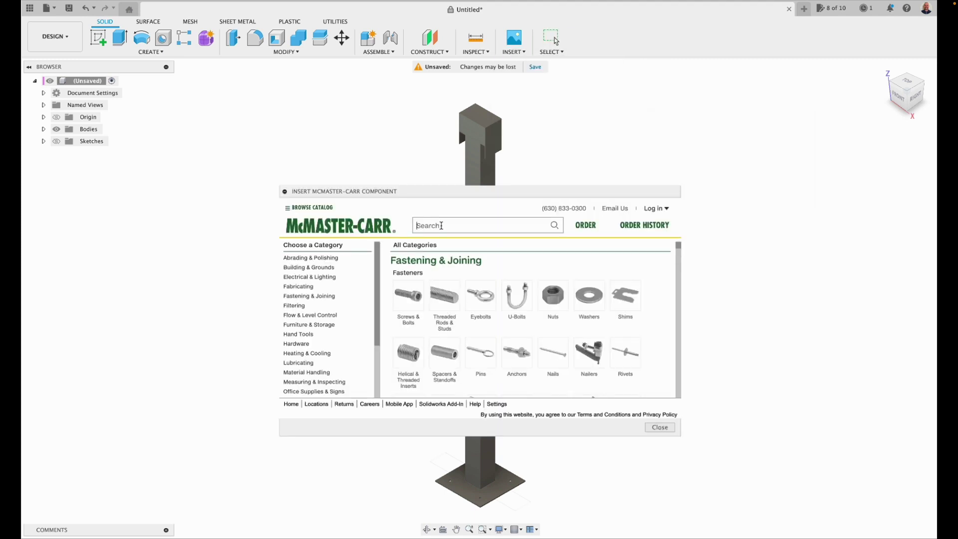
{"action": "type", "text": "concrete anchors"}
{"action": "left_click", "coordinate": [443, 241]}
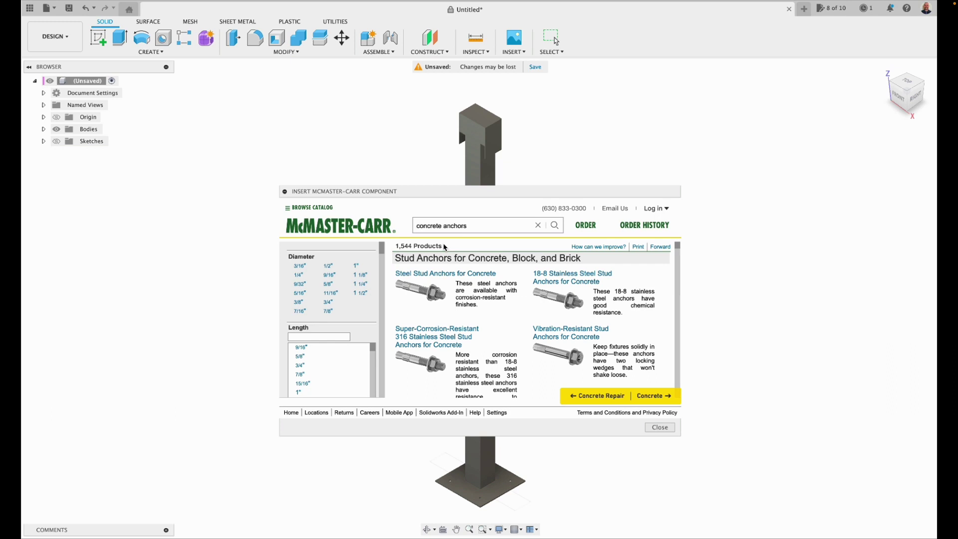
- Filter the concrete anchors to 1/2" diameter, 7" length and the Stud anchor type
{"action": "left_click", "coordinate": [328, 266]}
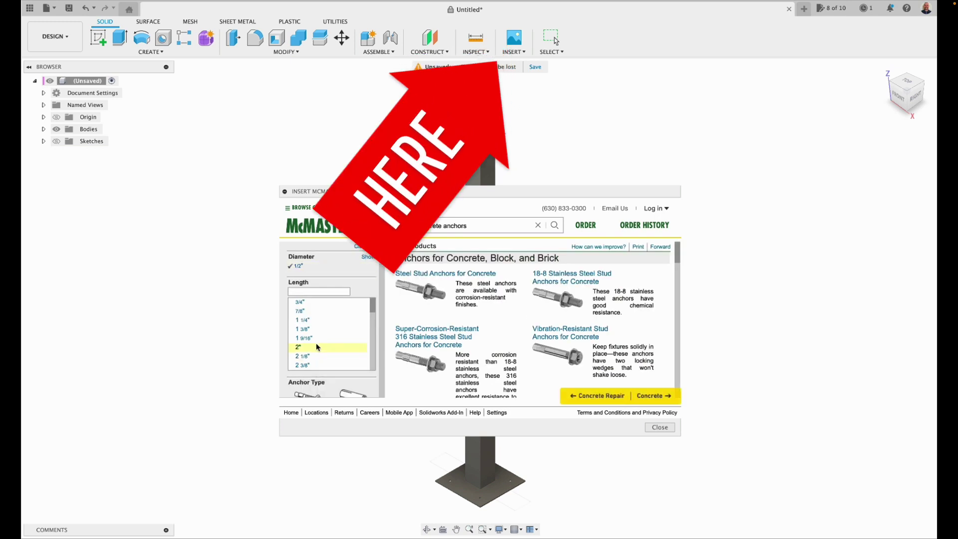
{"action": "scroll", "coordinate": [316, 347], "scroll_direction": "down", "scroll_amount": 5}
{"action": "left_click", "coordinate": [310, 324]}
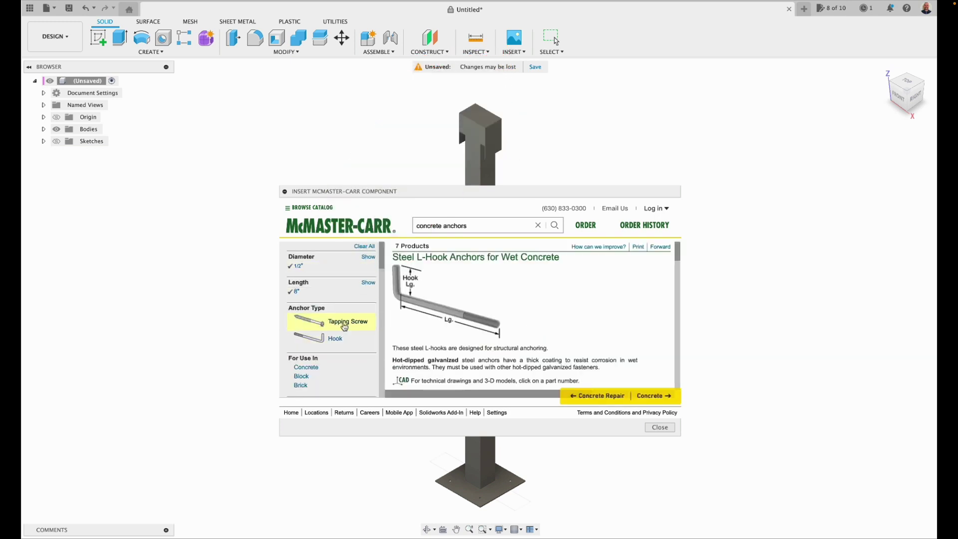
{"action": "left_click", "coordinate": [369, 283]}
{"action": "left_click", "coordinate": [299, 319]}
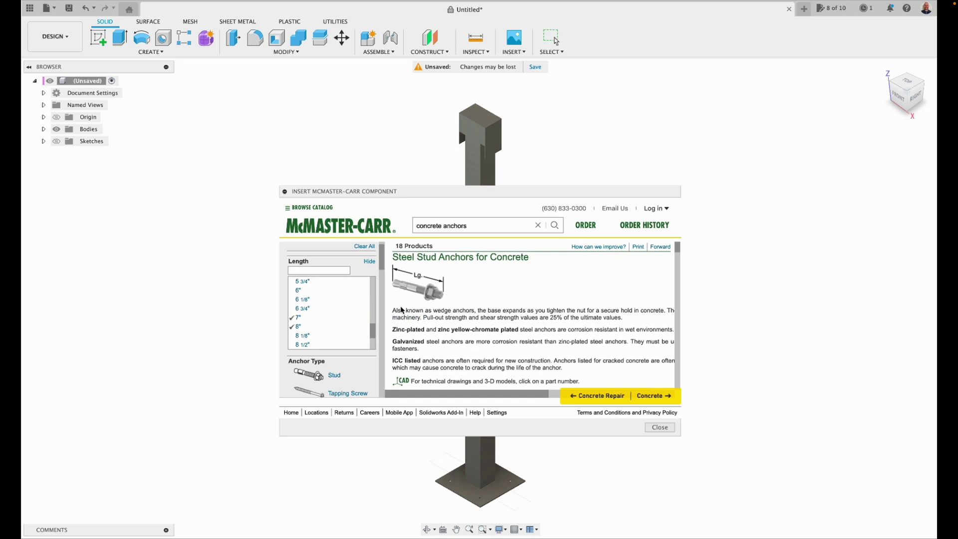
{"action": "left_click", "coordinate": [334, 379]}
- Choose the zinc-plated steel stud anchor 91578A119, 1/2" diameter and 7" long, and insert its 3-D CAD model into the design
{"action": "scroll", "coordinate": [462, 338], "scroll_direction": "down", "scroll_amount": 3}
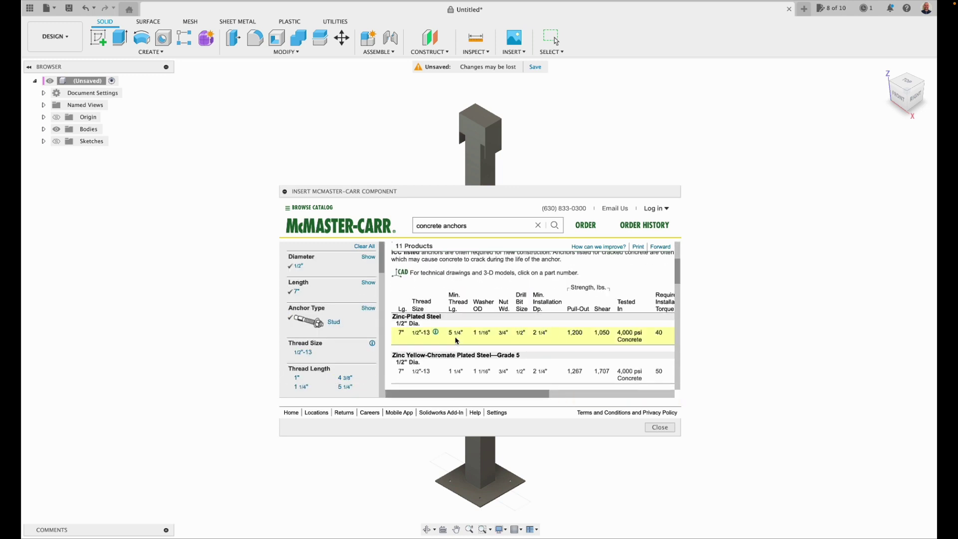
{"action": "scroll", "coordinate": [546, 348], "scroll_direction": "right", "scroll_amount": 5}
{"action": "left_click", "coordinate": [539, 341]}
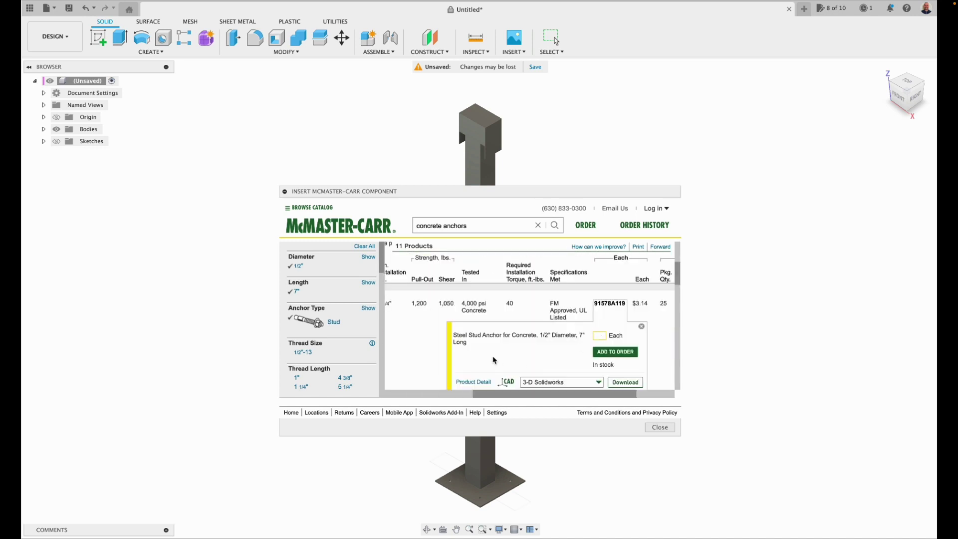
{"action": "left_click", "coordinate": [588, 332]}
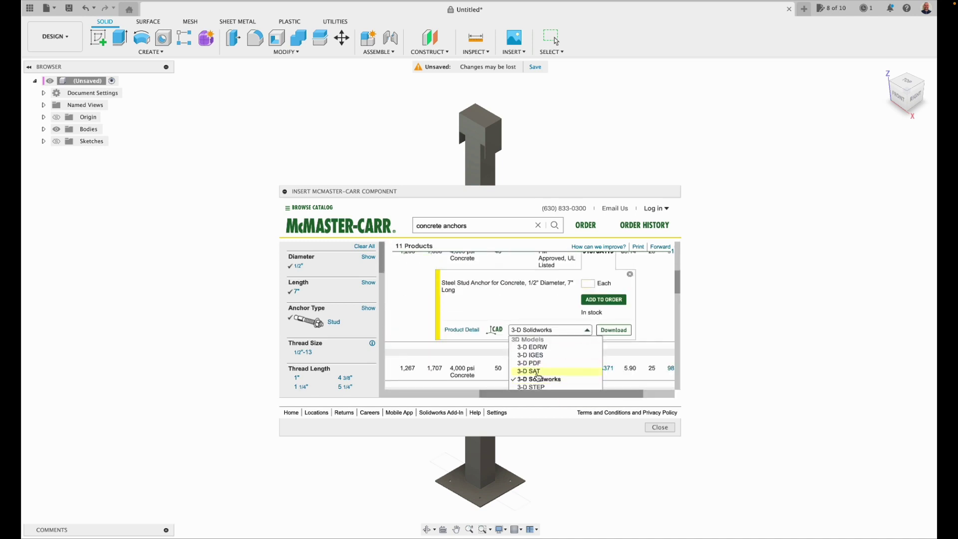
{"action": "left_click", "coordinate": [554, 378]}
{"action": "left_click", "coordinate": [613, 330]}
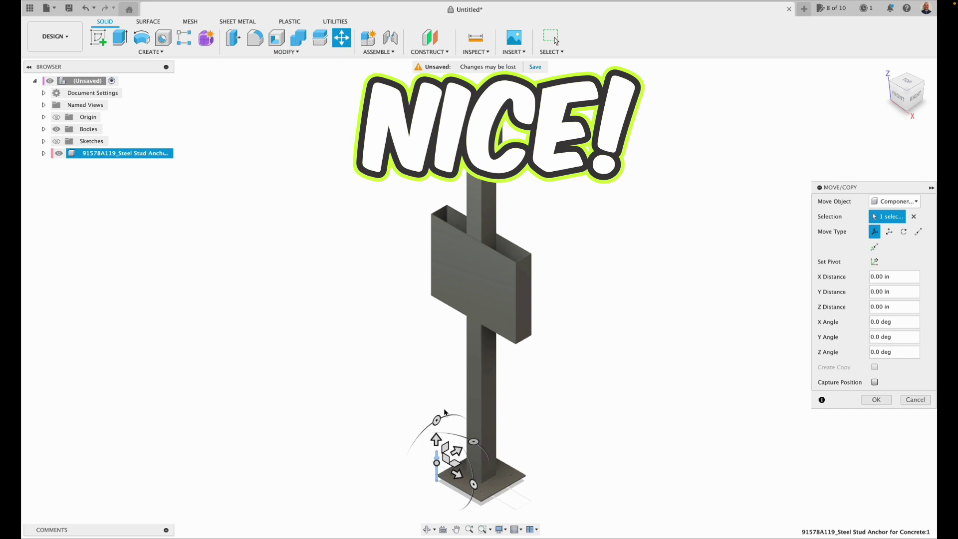
- Lower the stud anchor until its washer rests on the base plate, shifting it 0.522 in along X and 0.65 in along Y
{"action": "scroll", "coordinate": [450, 449], "scroll_direction": "up", "scroll_amount": 5}
{"action": "left_click", "coordinate": [899, 104]}
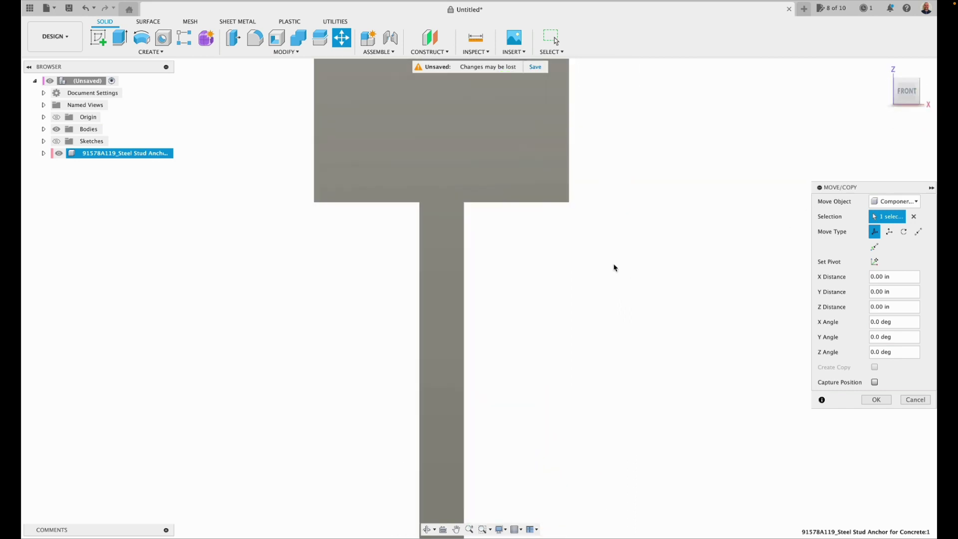
{"action": "left_click", "coordinate": [455, 530]}
{"action": "left_click_drag", "start_coordinate": [342, 479], "coordinate": [365, 406]}
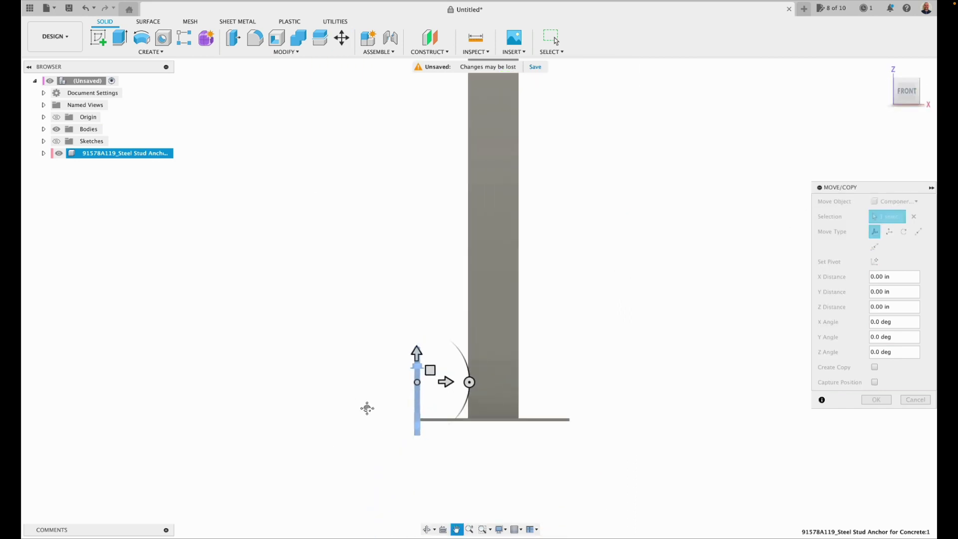
{"action": "scroll", "coordinate": [387, 422], "scroll_direction": "up", "scroll_amount": 3}
{"action": "key", "text": "Escape"}
{"action": "left_click_drag", "start_coordinate": [434, 198], "coordinate": [493, 382]}
{"action": "left_click", "coordinate": [897, 88]}
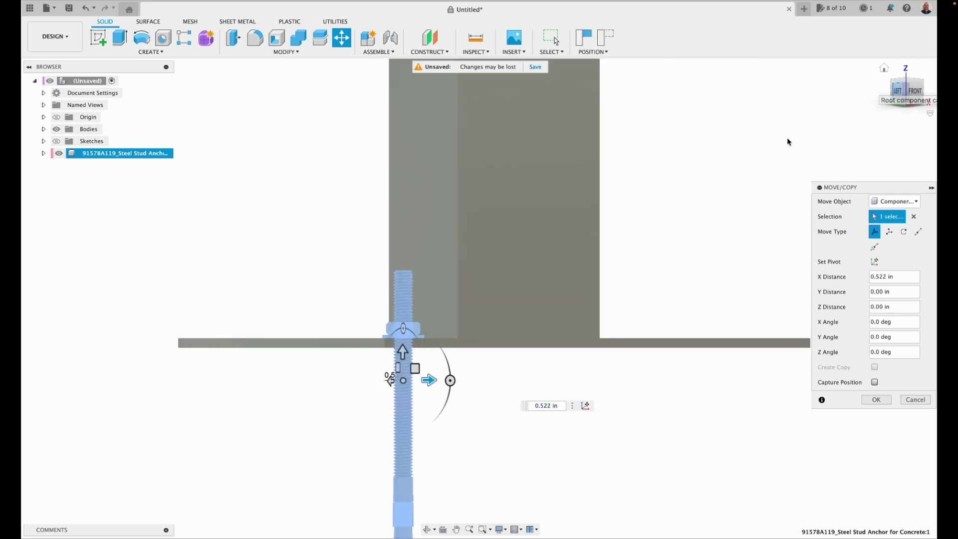
{"action": "left_click_drag", "start_coordinate": [314, 381], "coordinate": [288, 381]}
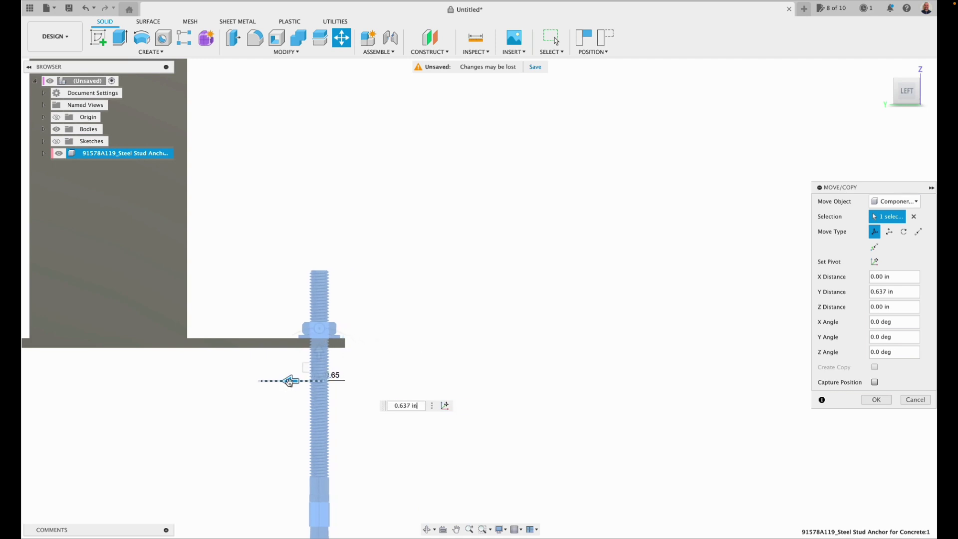
- Centre the anchor in the front-left base plate hole by moving it 1.478 in along X and 1.325 in along Y
{"action": "left_click", "coordinate": [901, 80]}
{"action": "left_click_drag", "start_coordinate": [317, 319], "coordinate": [255, 248]}
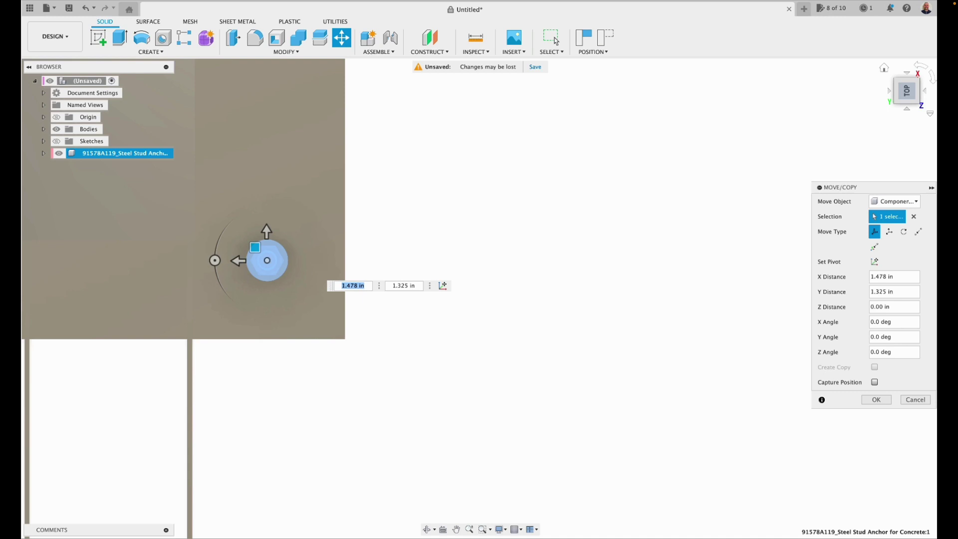
{"action": "left_click", "coordinate": [920, 91]}
{"action": "left_click", "coordinate": [923, 102]}
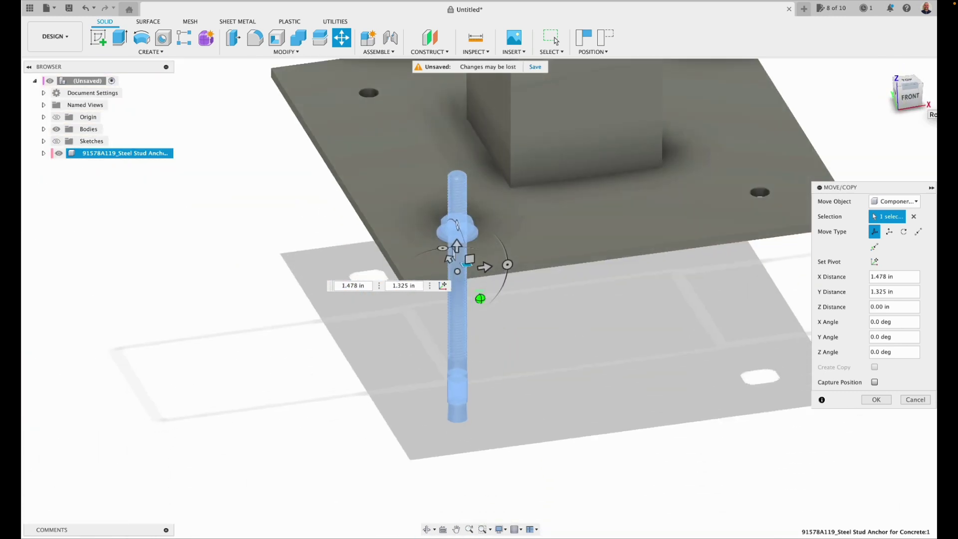
{"action": "left_click", "coordinate": [876, 400]}
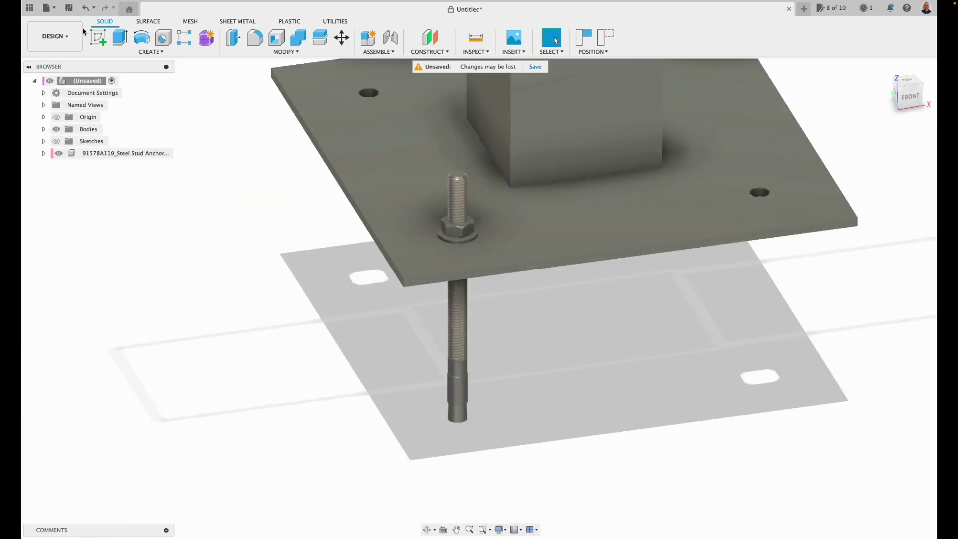
- Copy the front-left anchor component into the front-right base plate hole with an X distance of -8.013 in
{"action": "left_click", "coordinate": [342, 38]}
{"action": "left_click", "coordinate": [902, 202]}
{"action": "left_click", "coordinate": [891, 214]}
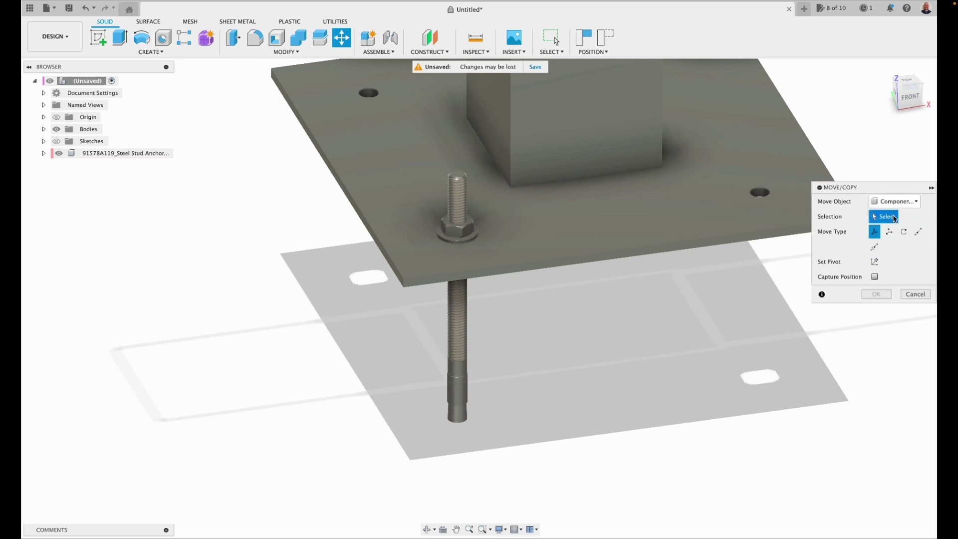
{"action": "left_click", "coordinate": [452, 221]}
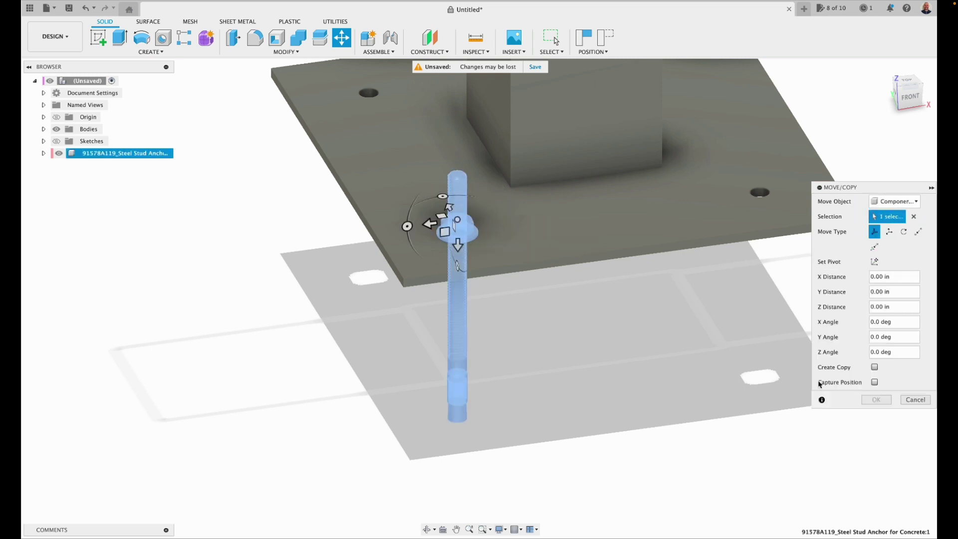
{"action": "left_click", "coordinate": [875, 367]}
{"action": "left_click_drag", "start_coordinate": [431, 226], "coordinate": [732, 166]}
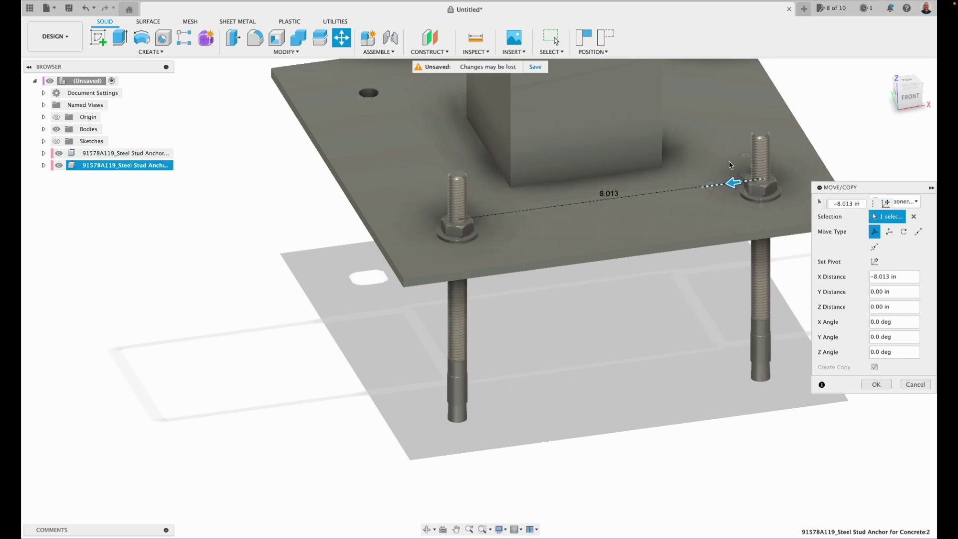
{"action": "left_click_drag", "start_coordinate": [913, 96], "coordinate": [908, 76]}
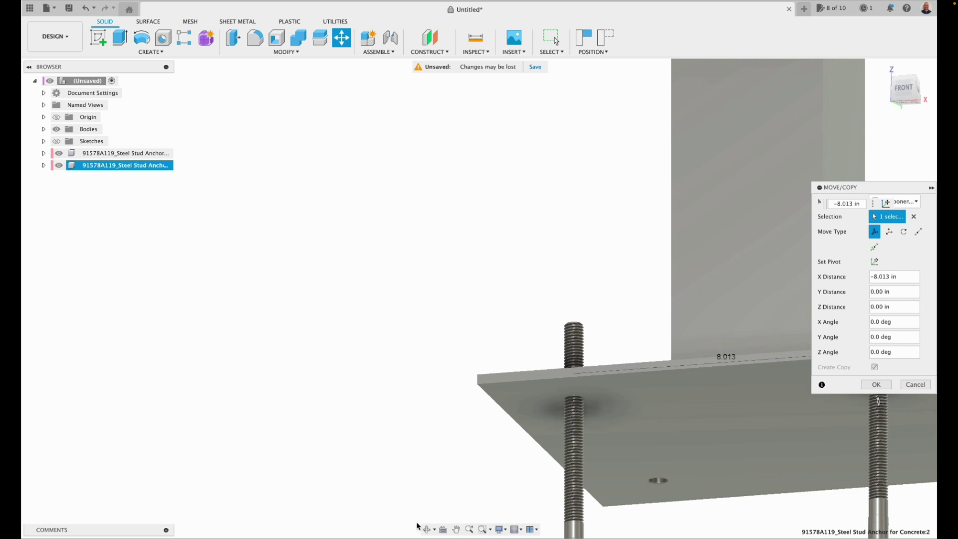
{"action": "left_click", "coordinate": [456, 529]}
{"action": "left_click_drag", "start_coordinate": [421, 475], "coordinate": [238, 439]}
{"action": "key", "text": "Escape"}
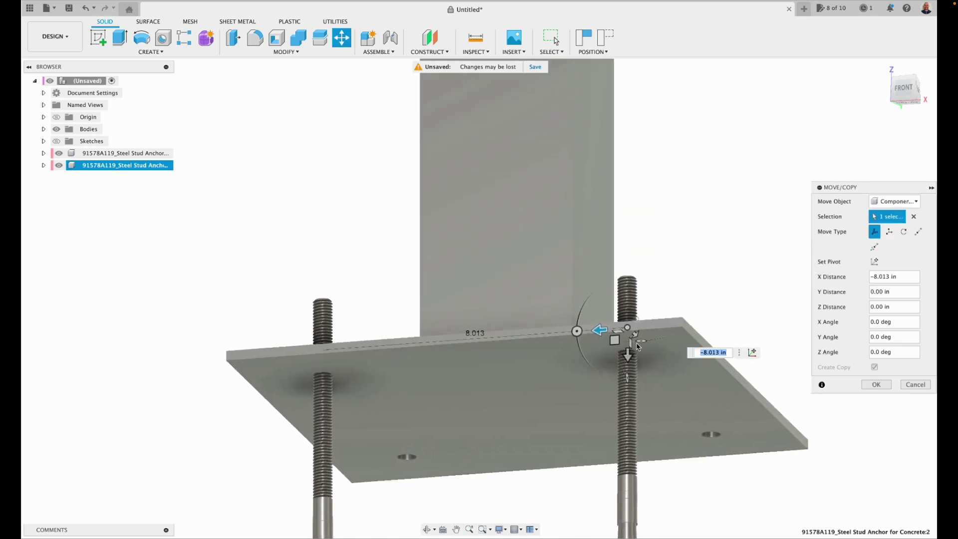
{"action": "scroll", "coordinate": [685, 307], "scroll_direction": "up", "scroll_amount": 3}
{"action": "left_click", "coordinate": [873, 386]}
{"action": "scroll", "coordinate": [859, 285], "scroll_direction": "down", "scroll_amount": 3}
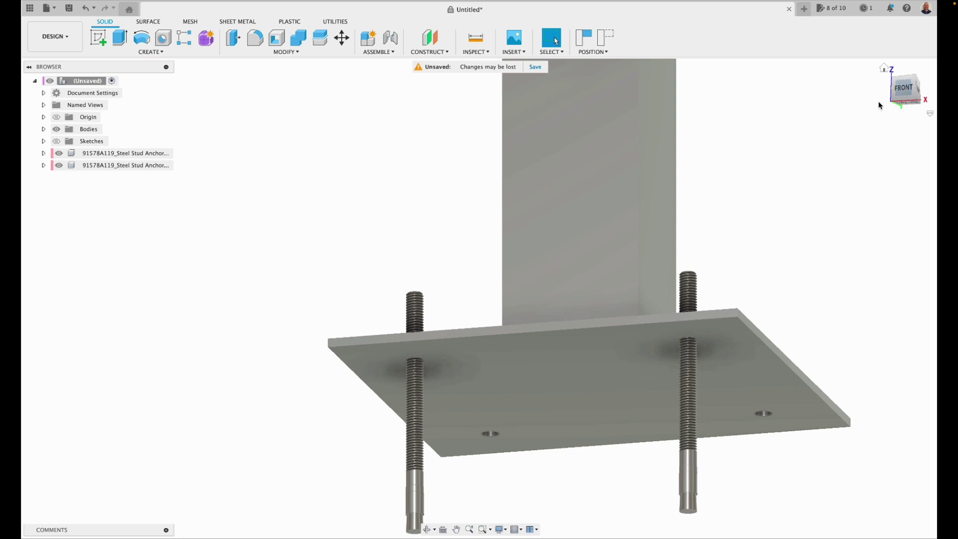
{"action": "left_click", "coordinate": [902, 90]}
{"action": "key", "text": "m"}
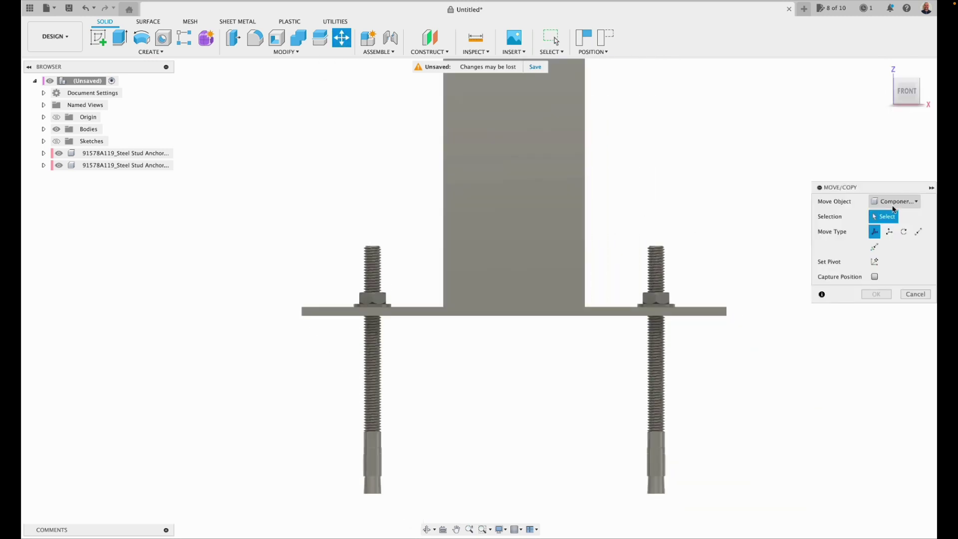
{"action": "left_click", "coordinate": [373, 299]}
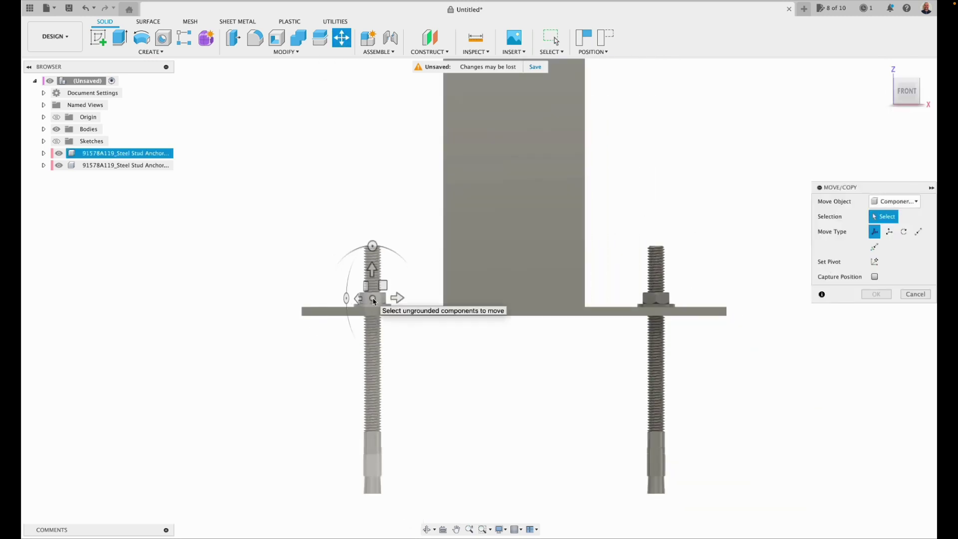
{"action": "left_click_drag", "start_coordinate": [905, 91], "coordinate": [901, 127]}
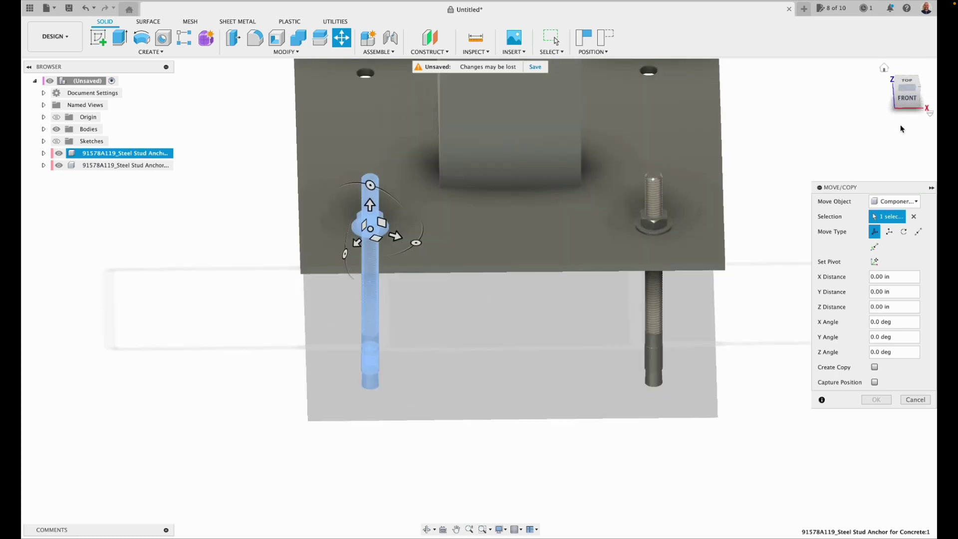
{"action": "key", "text": "Escape"}
{"action": "left_click", "coordinate": [342, 38]}
{"action": "left_click", "coordinate": [649, 313]}
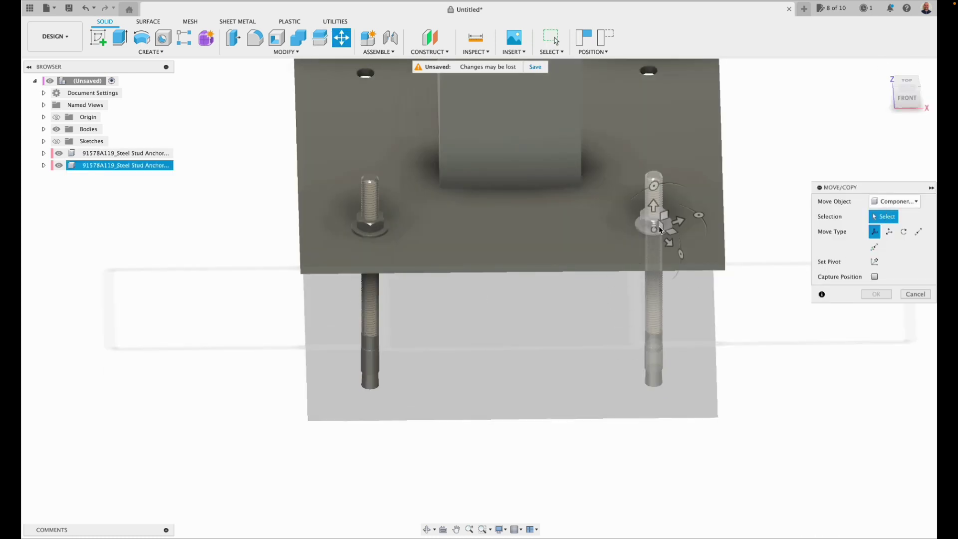
{"action": "left_click", "coordinate": [658, 298]}
{"action": "left_click", "coordinate": [656, 219]}
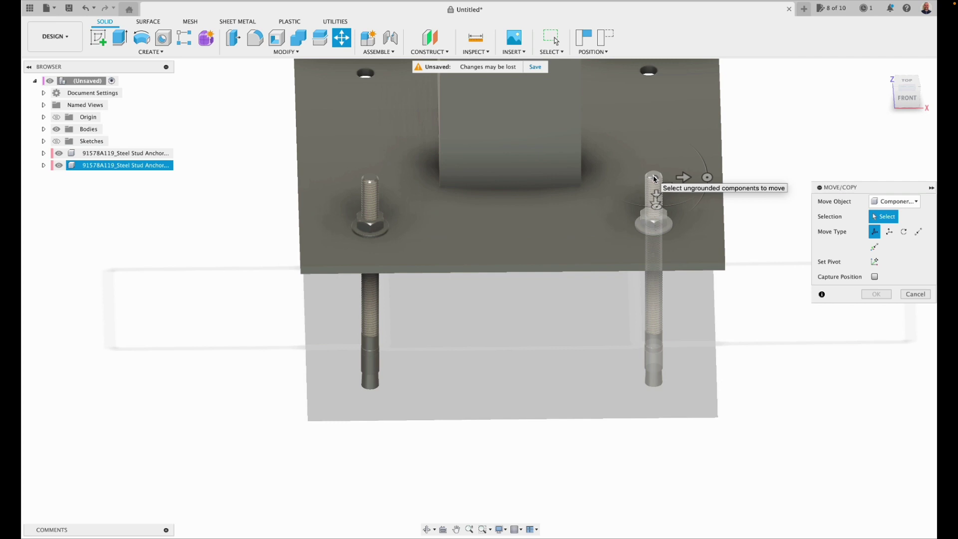
{"action": "left_click", "coordinate": [655, 219]}
{"action": "key", "text": "Escape"}
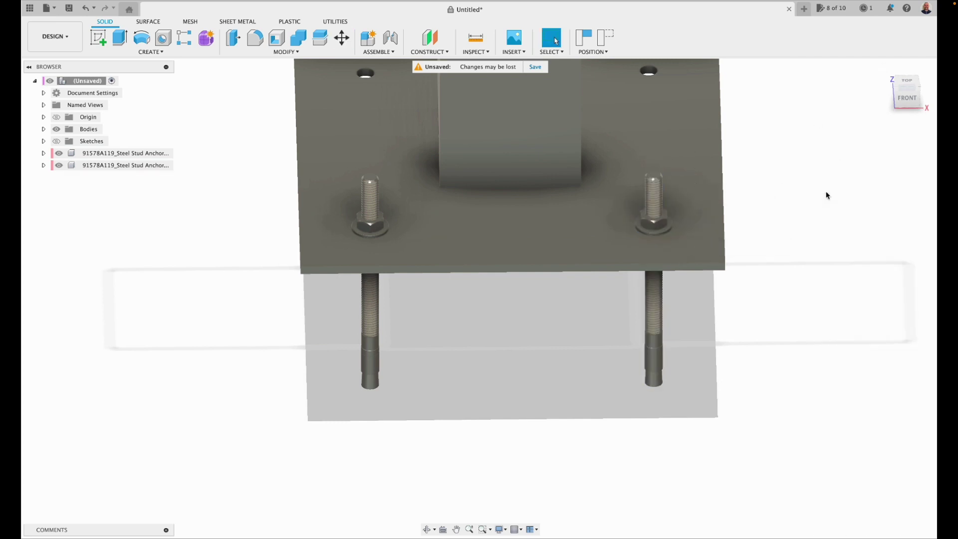
- Copy both front anchor components about 8.009 in along Y to the two rear holes of the base plate
{"action": "key", "text": "m"}
{"action": "left_click", "coordinate": [370, 207]}
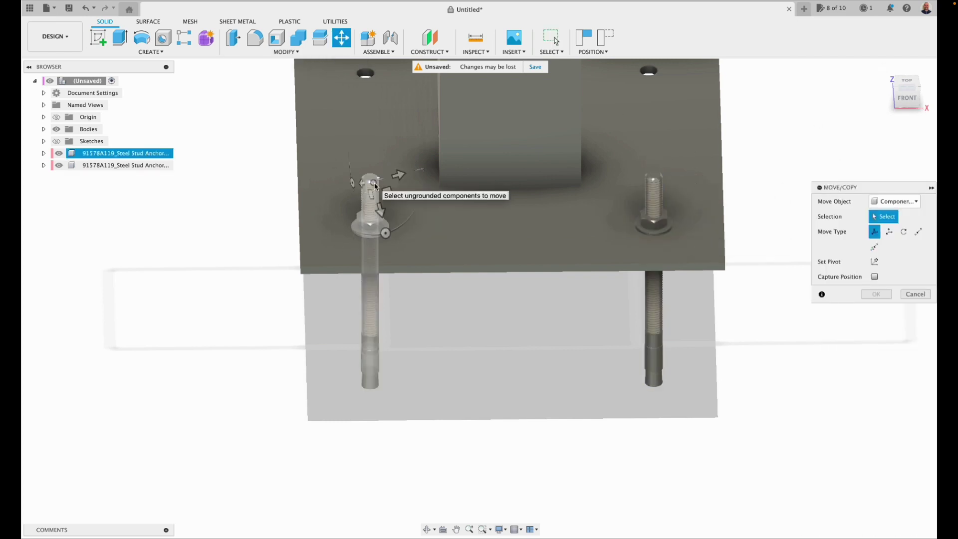
{"action": "left_click", "coordinate": [370, 181]}
{"action": "left_click", "coordinate": [884, 68]}
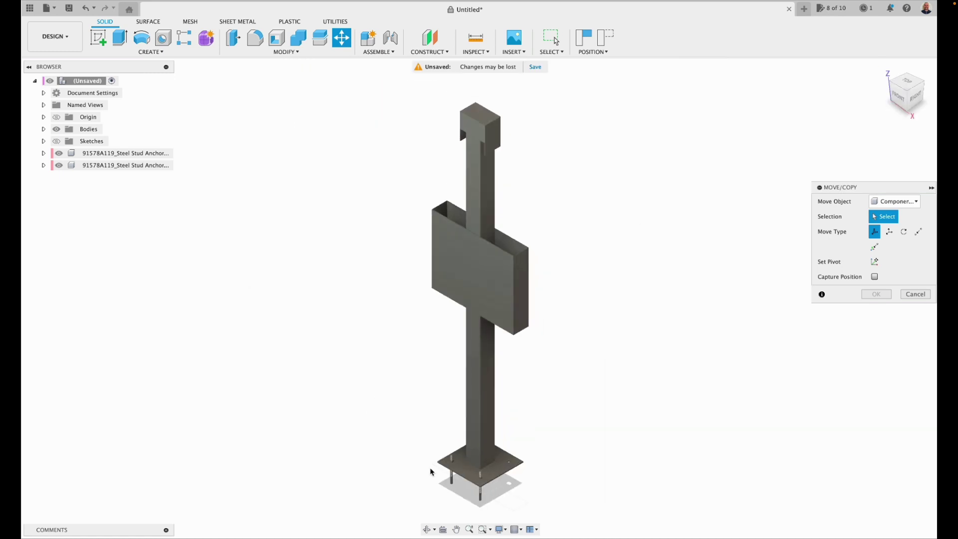
{"action": "scroll", "coordinate": [449, 449], "scroll_direction": "up", "scroll_amount": 3}
{"action": "left_click", "coordinate": [487, 442]}
{"action": "left_click", "coordinate": [536, 472]}
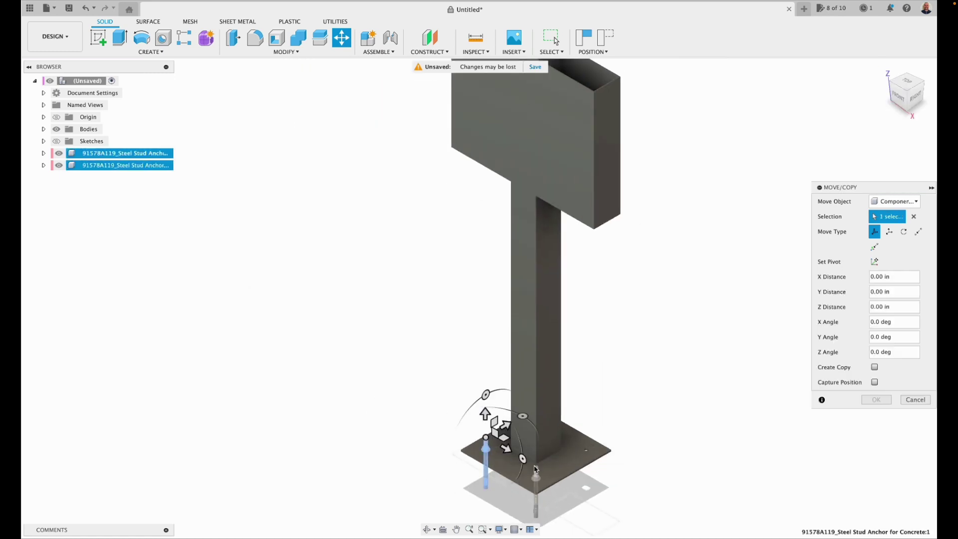
{"action": "left_click", "coordinate": [875, 368]}
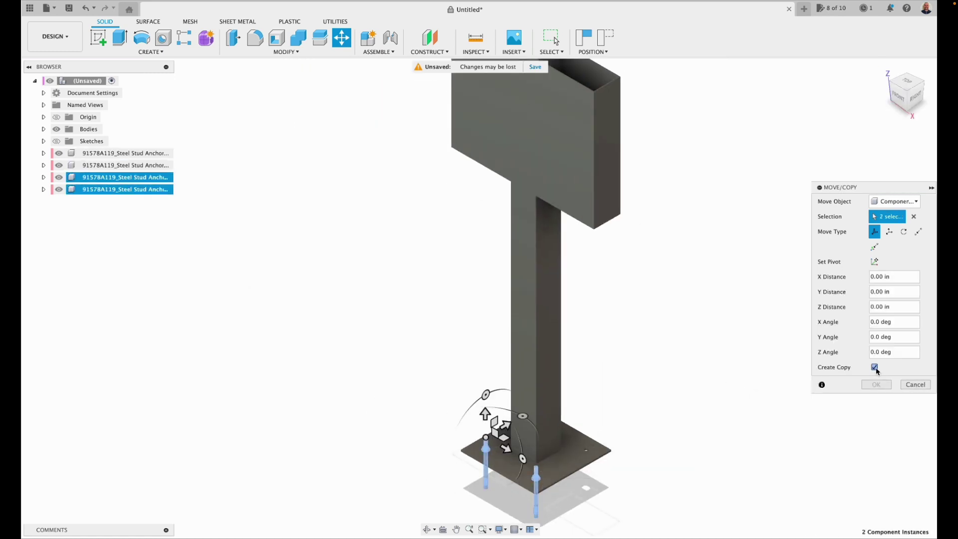
{"action": "left_click_drag", "start_coordinate": [506, 430], "coordinate": [558, 404]}
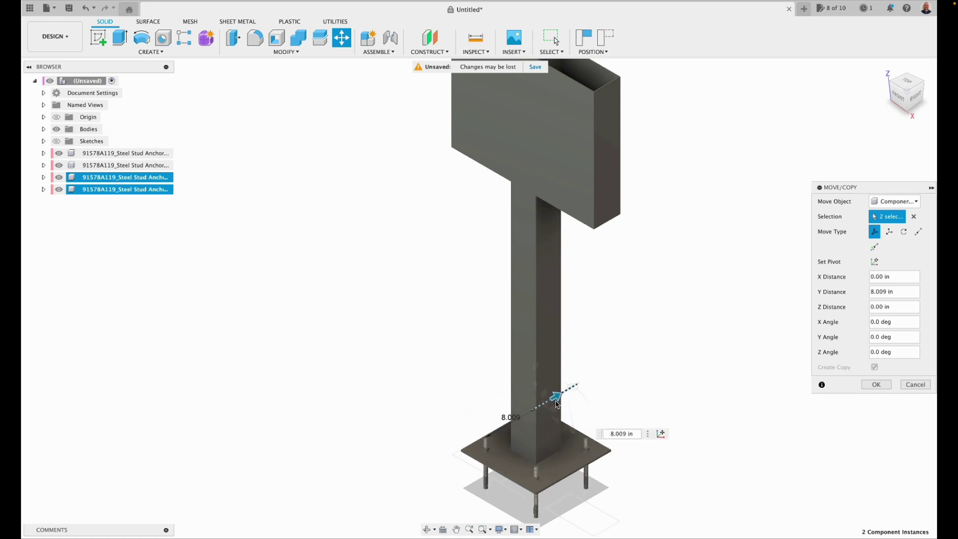
- Check the copied anchors from below the plate, fine-tune their Y offset slightly, and apply the copy
{"action": "left_click", "coordinate": [908, 111]}
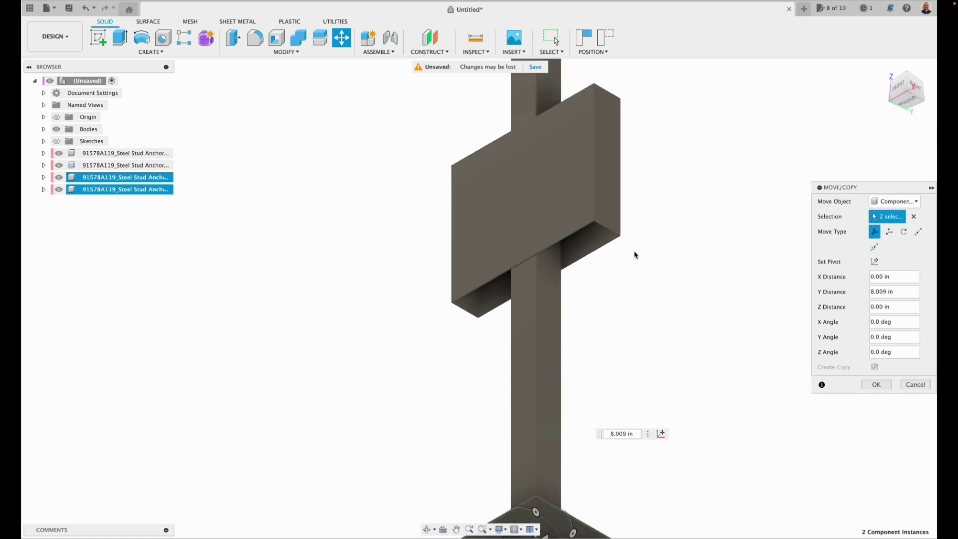
{"action": "left_click", "coordinate": [456, 530]}
{"action": "left_click_drag", "start_coordinate": [452, 494], "coordinate": [381, 332]}
{"action": "scroll", "coordinate": [552, 406], "scroll_direction": "up", "scroll_amount": 5}
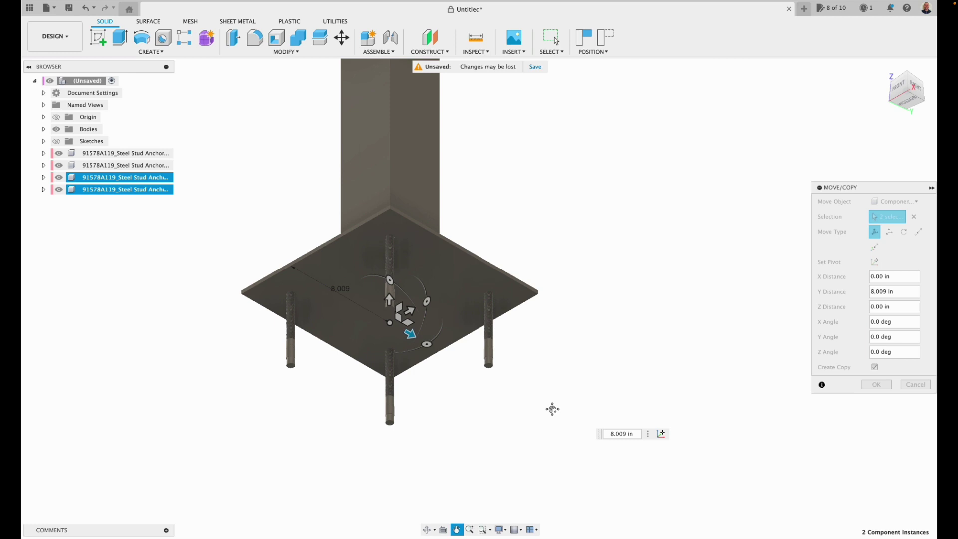
{"action": "scroll", "coordinate": [471, 412], "scroll_direction": "up", "scroll_amount": 3}
{"action": "key", "text": "Escape"}
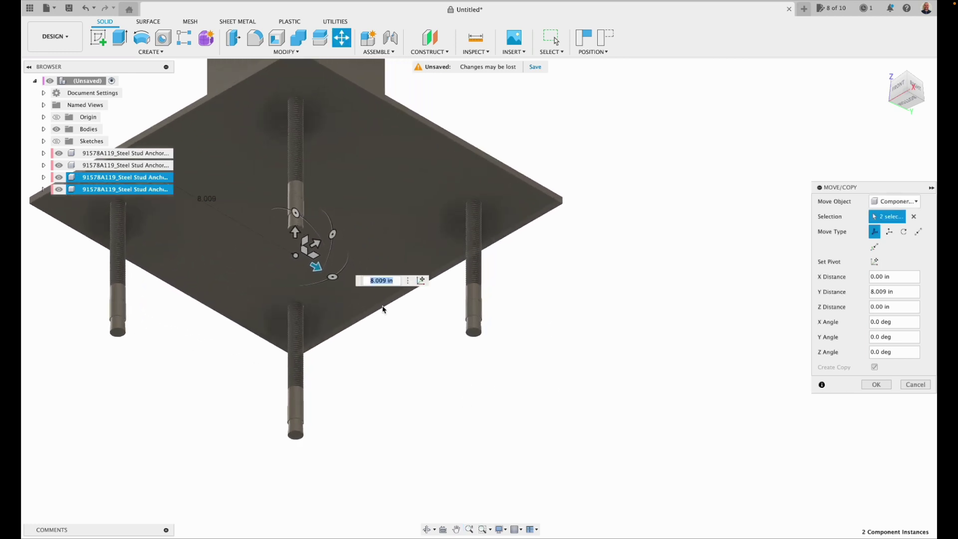
{"action": "left_click_drag", "start_coordinate": [317, 272], "coordinate": [310, 268]}
{"action": "left_click", "coordinate": [876, 384]}
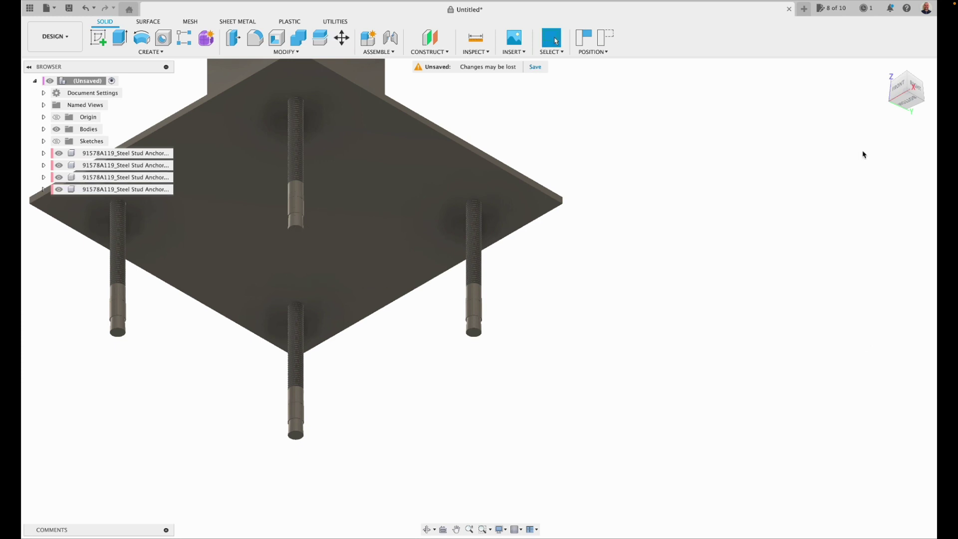
- Measure how far the front-left anchor protrudes, from the base plate's top edge to the top of the stud
{"action": "left_click", "coordinate": [884, 70]}
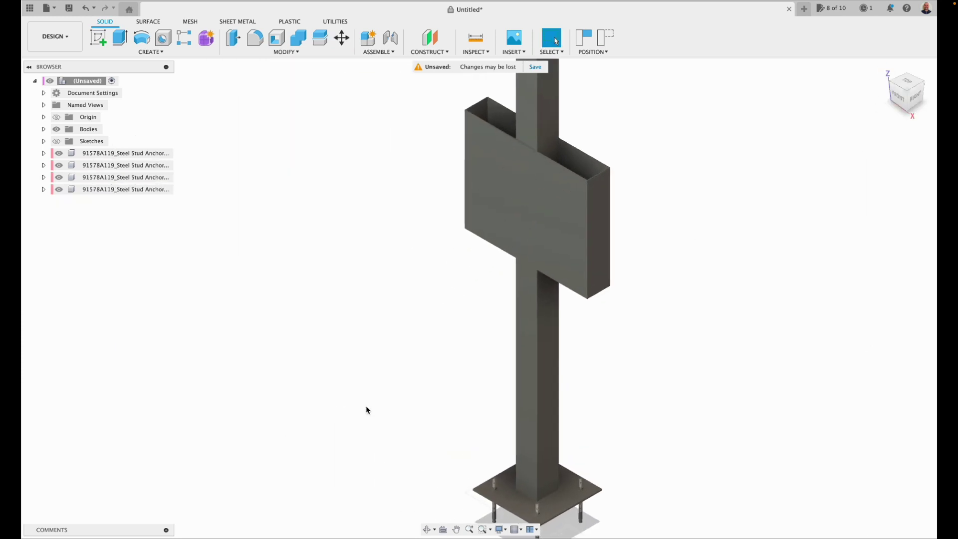
{"action": "left_click", "coordinate": [456, 530]}
{"action": "left_click_drag", "start_coordinate": [436, 432], "coordinate": [413, 336]}
{"action": "scroll", "coordinate": [488, 409], "scroll_direction": "up", "scroll_amount": 4}
{"action": "scroll", "coordinate": [477, 395], "scroll_direction": "up", "scroll_amount": 3}
{"action": "key", "text": "Escape"}
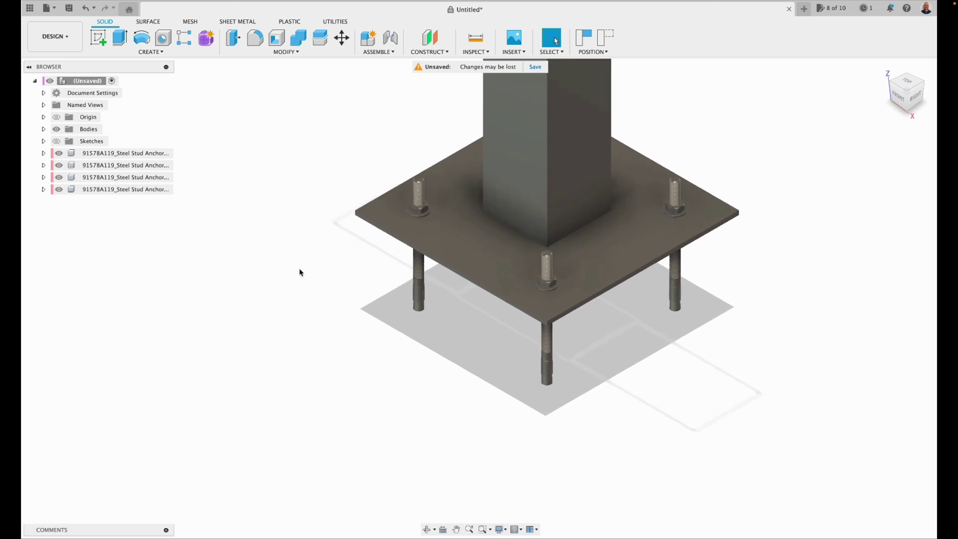
{"action": "left_click", "coordinate": [897, 96]}
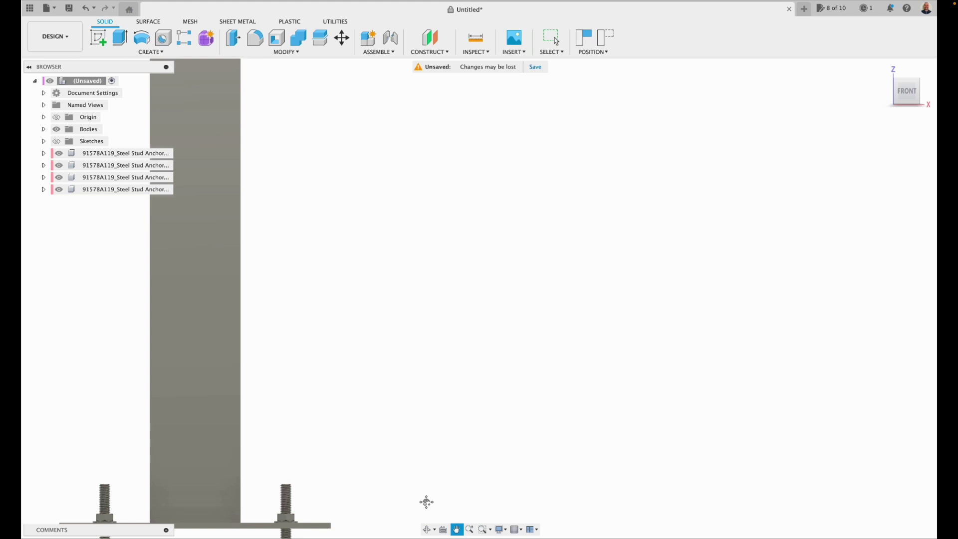
{"action": "left_click_drag", "start_coordinate": [427, 502], "coordinate": [620, 299]}
{"action": "scroll", "coordinate": [360, 310], "scroll_direction": "up", "scroll_amount": 3}
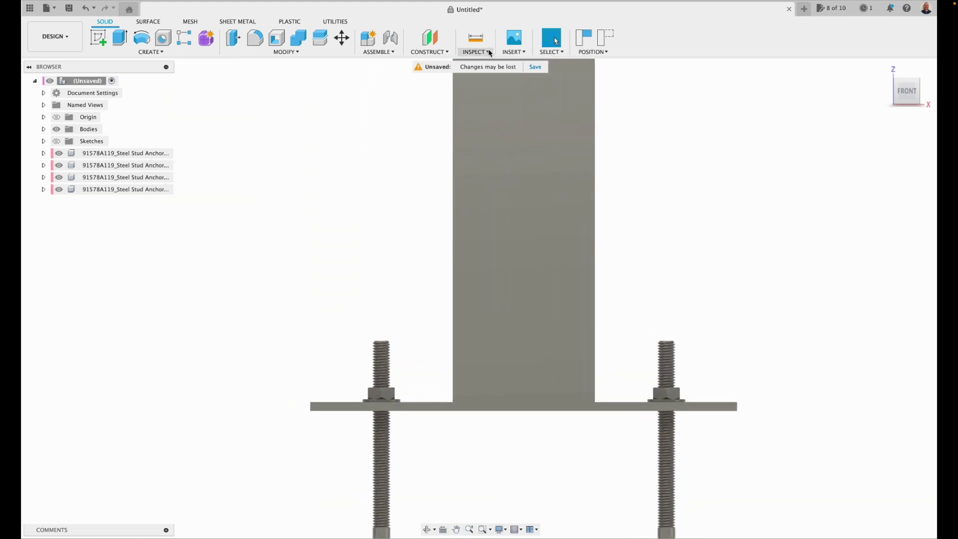
{"action": "left_click", "coordinate": [489, 52]}
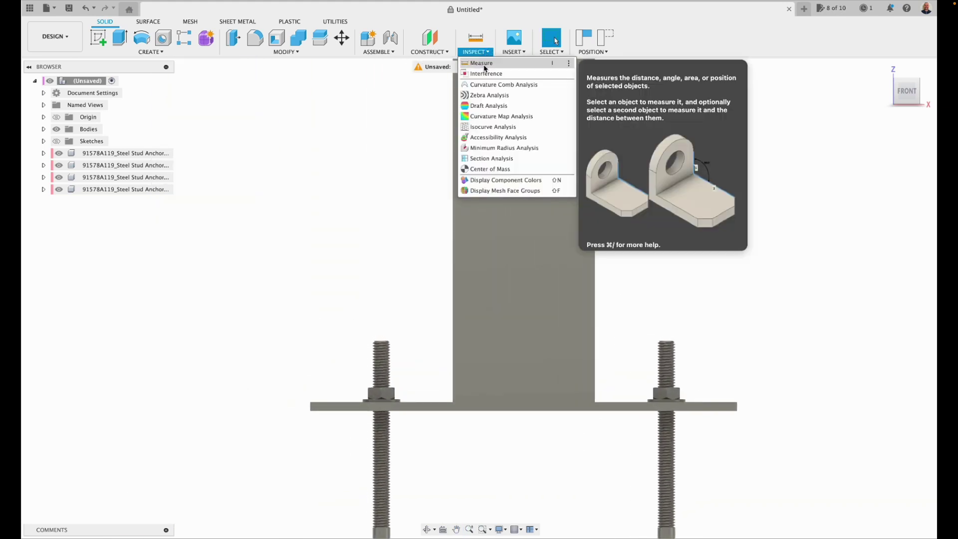
{"action": "left_click", "coordinate": [484, 63]}
{"action": "left_click", "coordinate": [378, 402]}
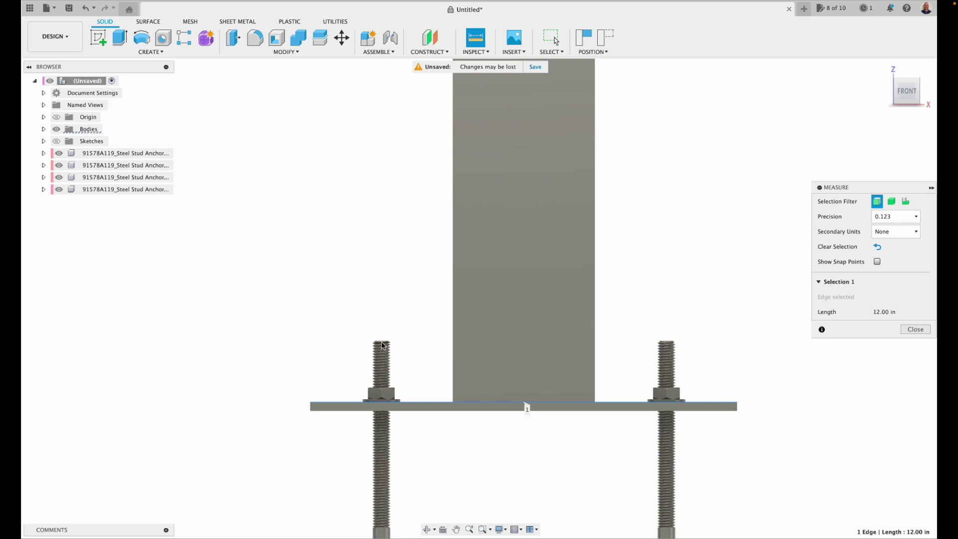
{"action": "left_click", "coordinate": [383, 342]}
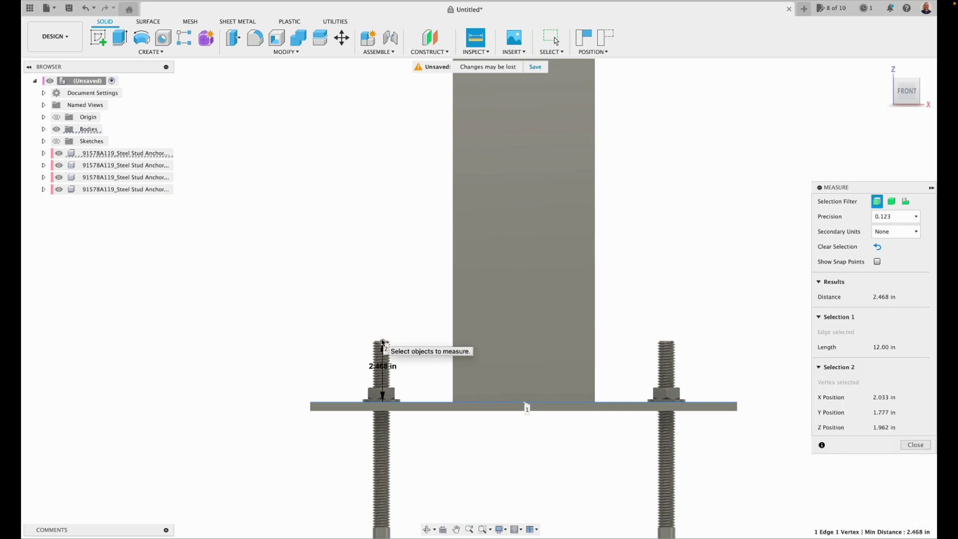
- Start a sketch on the base plate's top face, capturing the current positions of the moved anchor components
{"action": "key", "text": "Escape"}
{"action": "middle_click_drag", "start_coordinate": [854, 95], "coordinate": [879, 127], "text": "shift"}
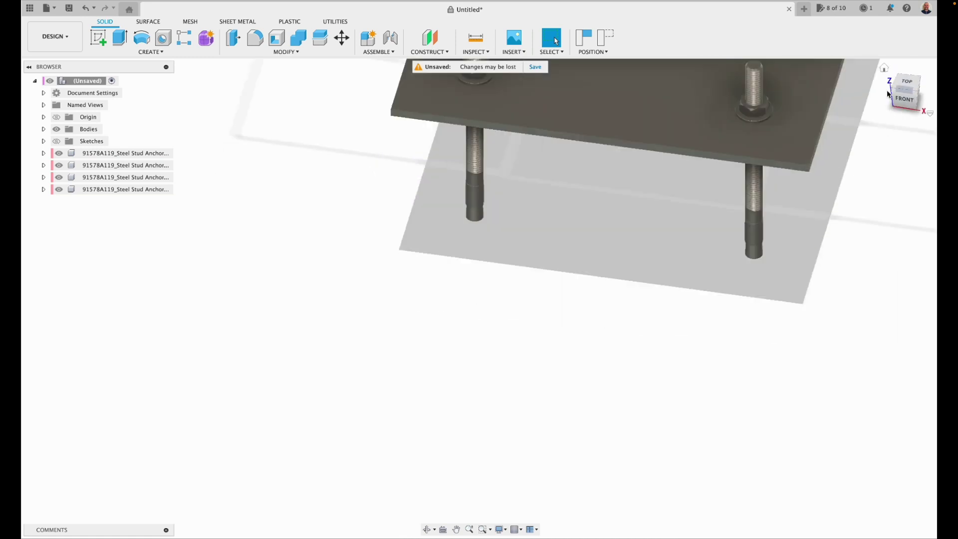
{"action": "left_click", "coordinate": [884, 68]}
{"action": "middle_click_drag", "start_coordinate": [373, 413], "coordinate": [464, 248]}
{"action": "scroll", "coordinate": [369, 345], "scroll_direction": "up", "scroll_amount": 3}
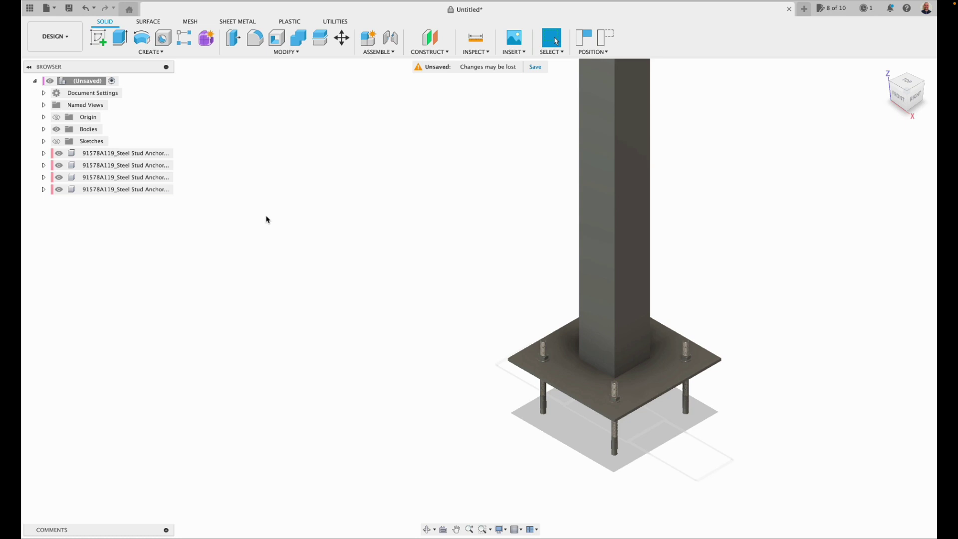
{"action": "left_click", "coordinate": [98, 38]}
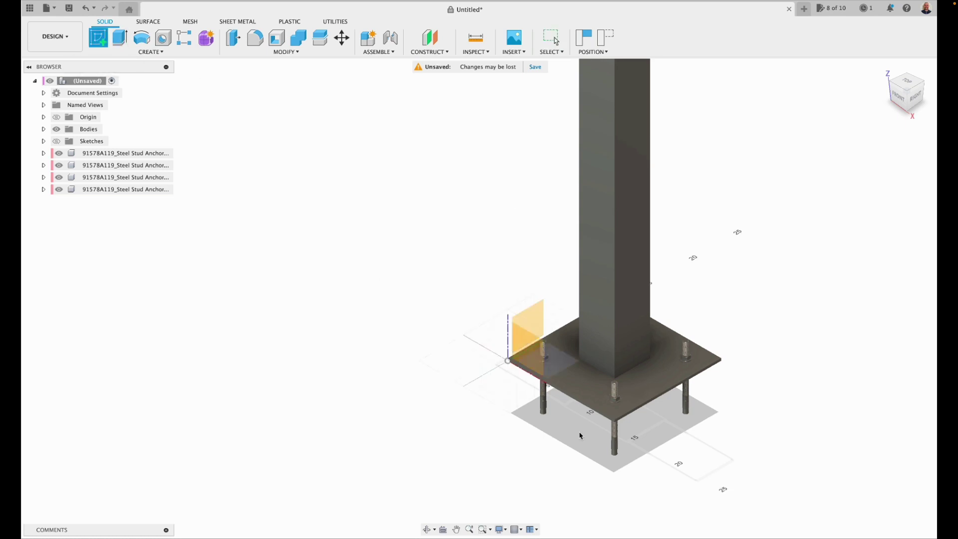
{"action": "left_click", "coordinate": [581, 388]}
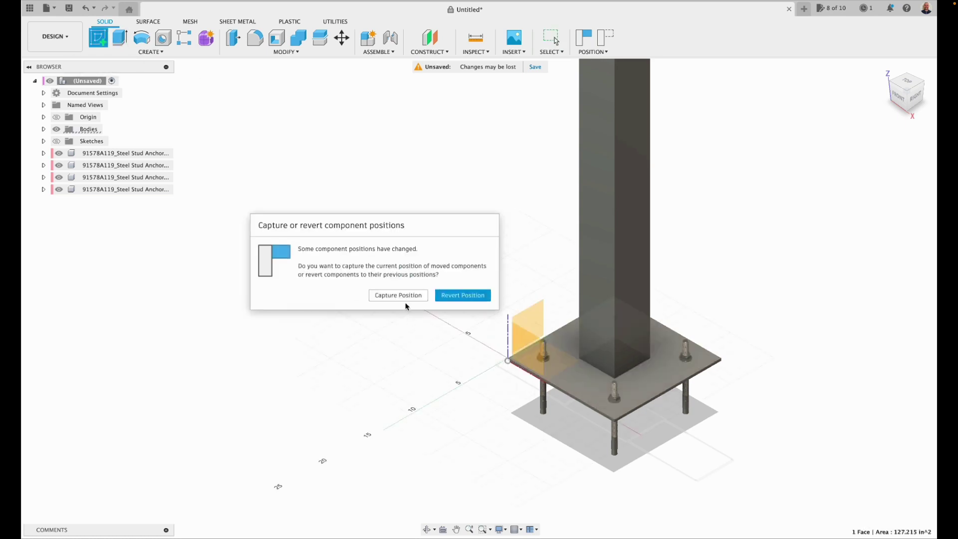
{"action": "left_click", "coordinate": [400, 295]}
- Save the design as EV Charger Pedestal
{"action": "left_click", "coordinate": [69, 9]}
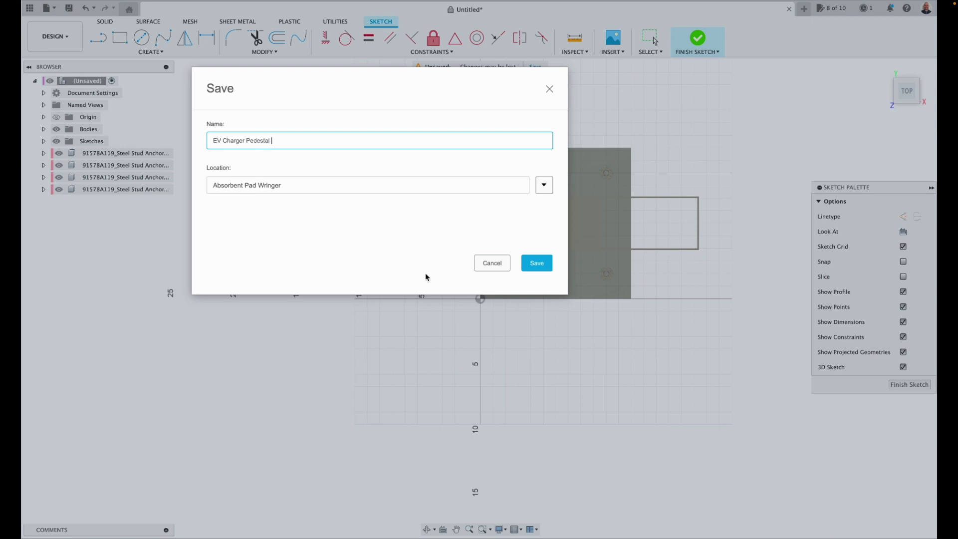
{"action": "key", "text": "Return"}
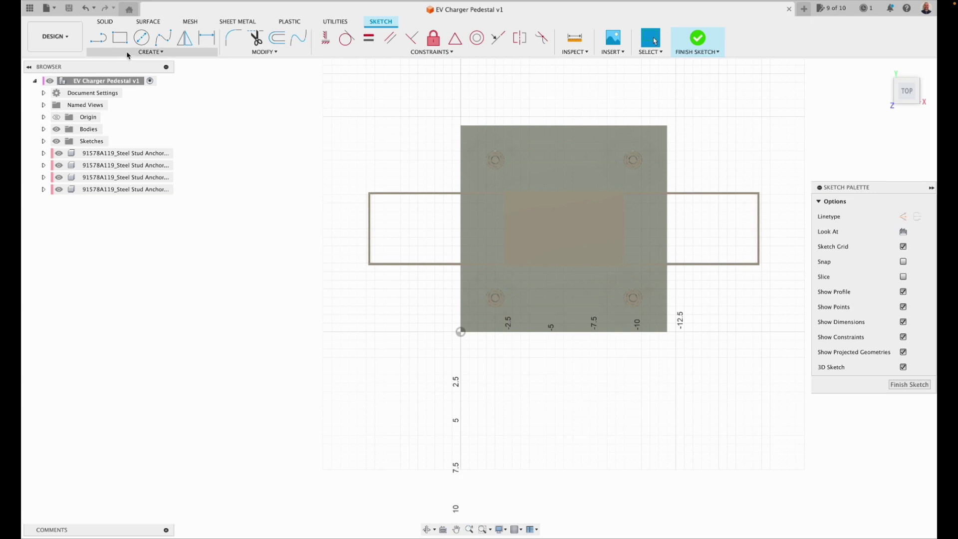
- Sketch a center rectangle 14 in wide and 7 in deep on the midpoint of the base plate's left edge, and finish the sketch
{"action": "left_click", "coordinate": [120, 38]}
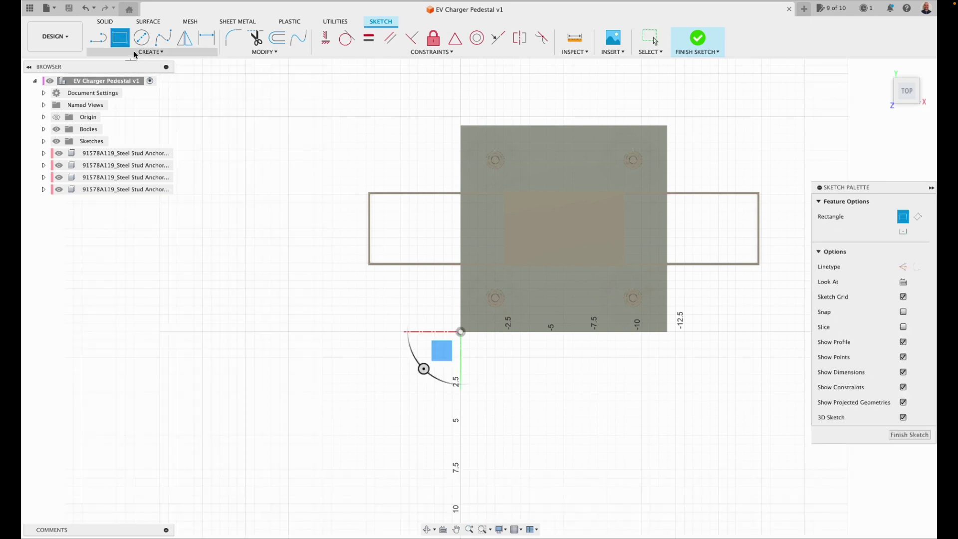
{"action": "left_click", "coordinate": [136, 52]}
{"action": "mouse_move", "coordinate": [126, 77]}
{"action": "left_click", "coordinate": [207, 94]}
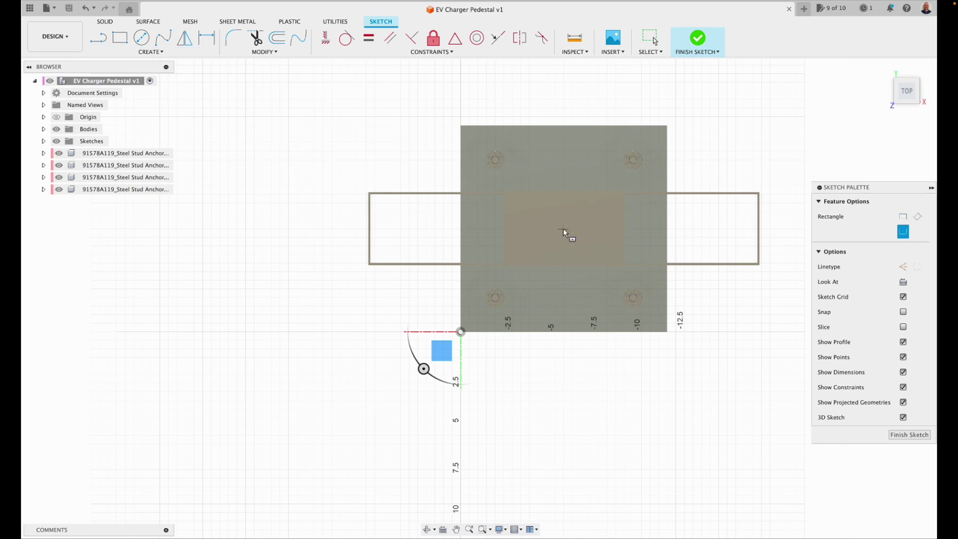
{"action": "left_click", "coordinate": [460, 228]}
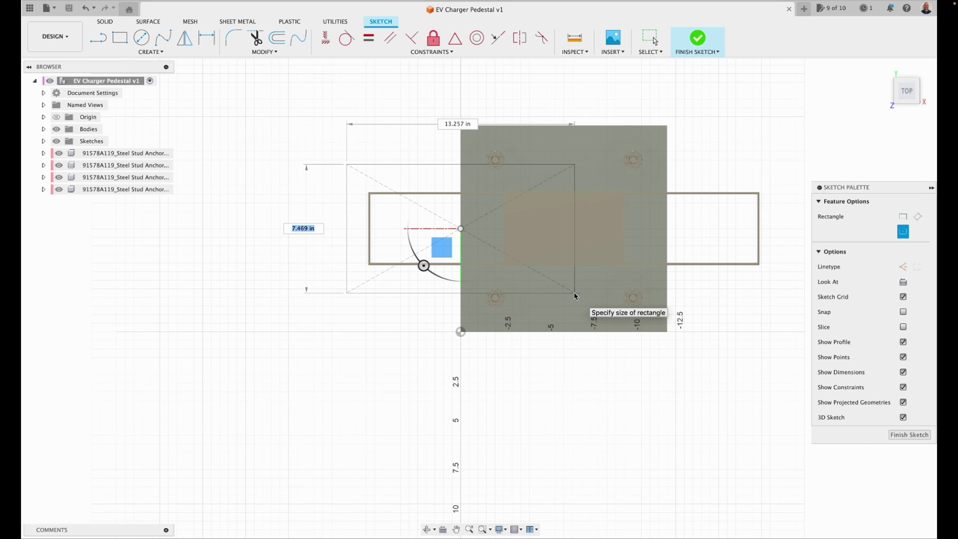
{"action": "type", "text": "7"}
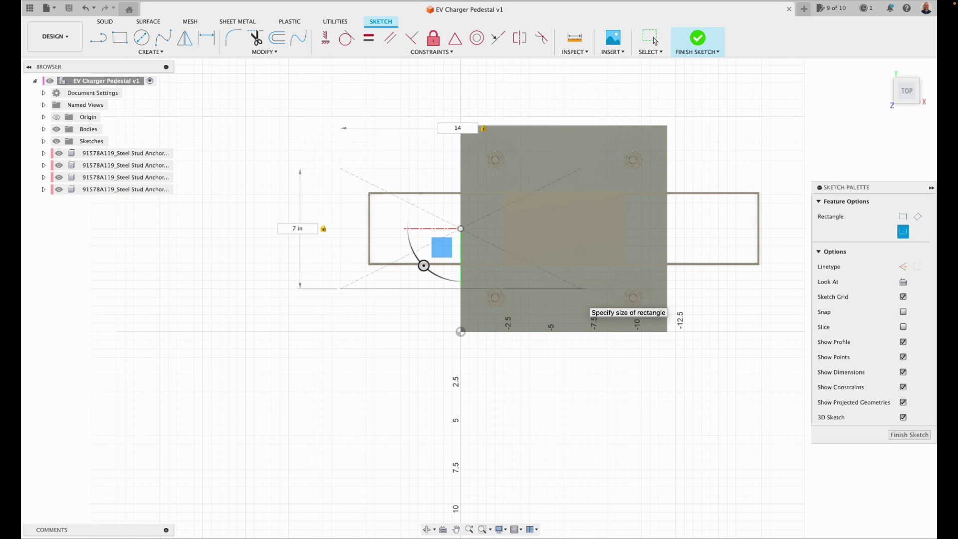
{"action": "key", "text": "Return"}
{"action": "left_click", "coordinate": [695, 36]}
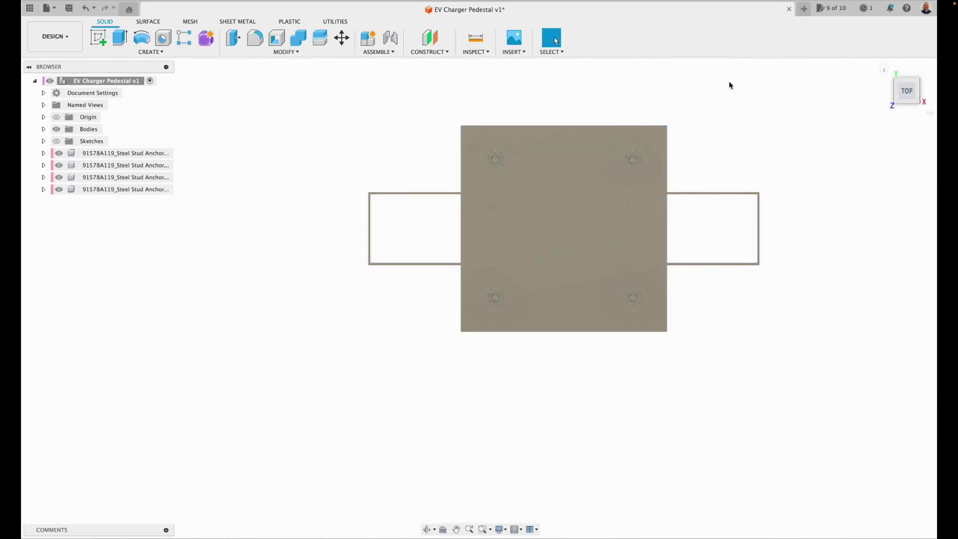
- Show the sketches and extrude all three profiles of the 14 x 7 in rectangle upward 3 in as a new body
{"action": "left_click", "coordinate": [56, 141]}
{"action": "left_click", "coordinate": [885, 68]}
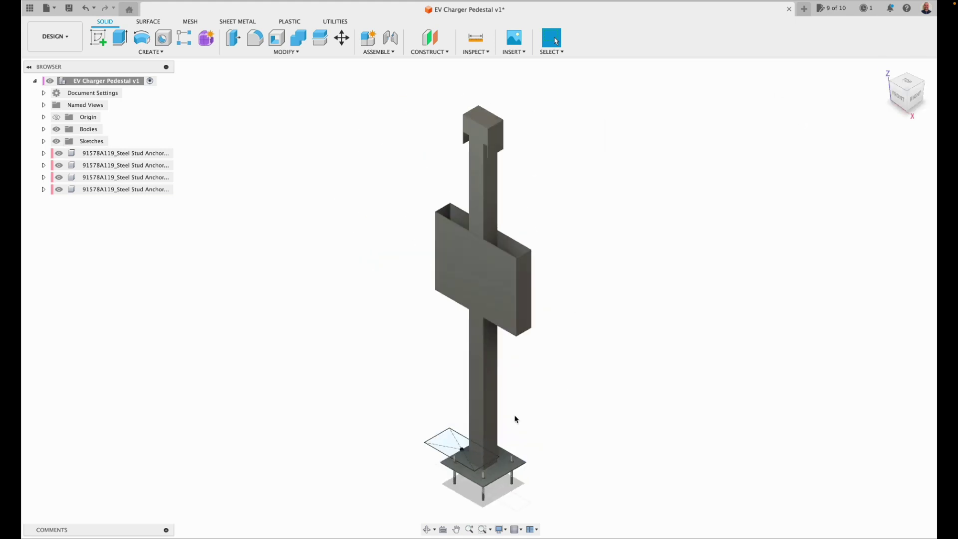
{"action": "key", "text": "e"}
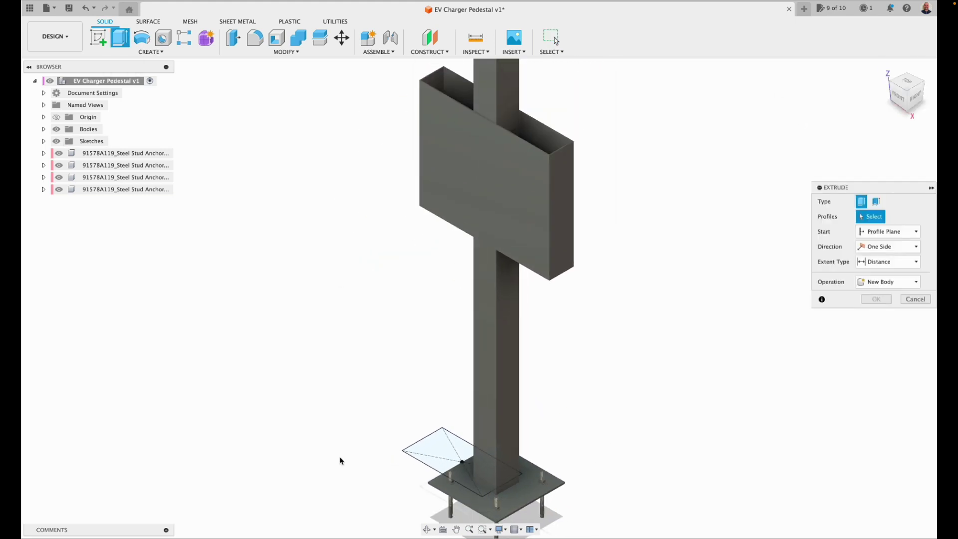
{"action": "left_click", "coordinate": [436, 464]}
{"action": "left_click", "coordinate": [480, 464]}
{"action": "scroll", "coordinate": [478, 463], "scroll_direction": "up", "scroll_amount": 3}
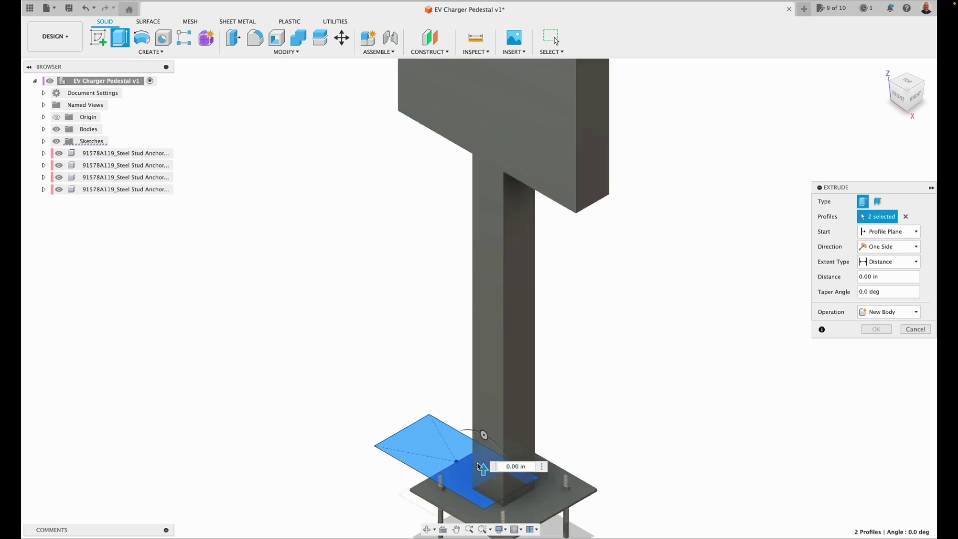
{"action": "left_click", "coordinate": [500, 483]}
{"action": "left_click_drag", "start_coordinate": [501, 482], "coordinate": [502, 429]}
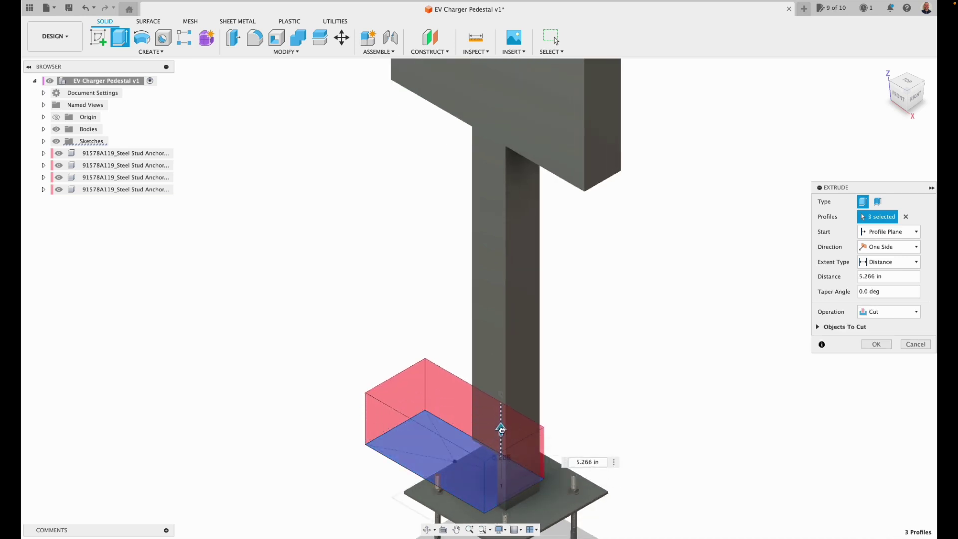
{"action": "left_click", "coordinate": [903, 312]}
{"action": "left_click", "coordinate": [881, 357]}
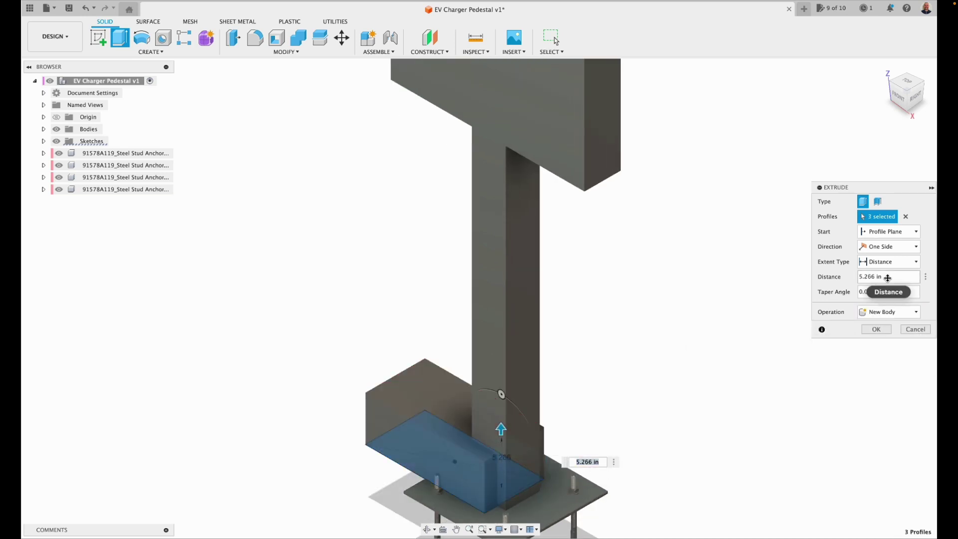
{"action": "type", "text": "3"}
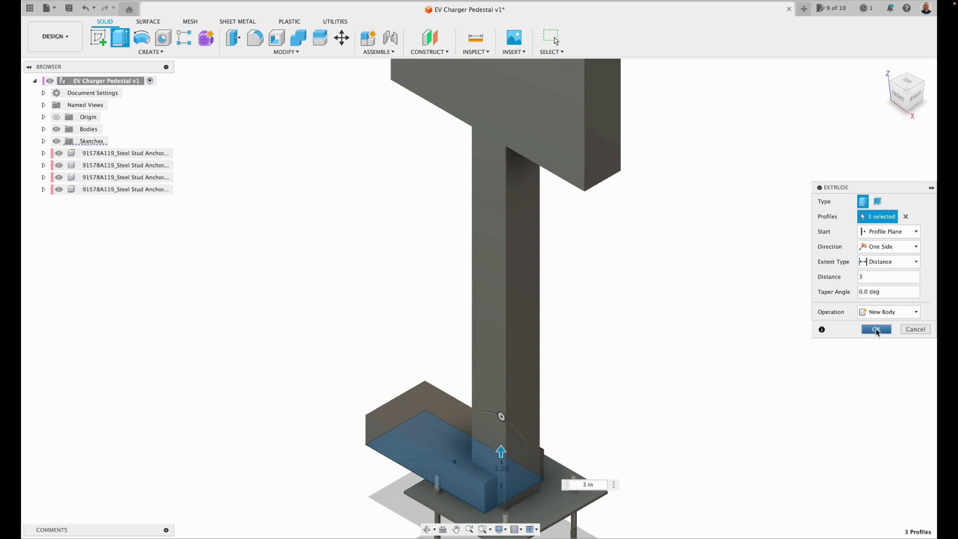
{"action": "left_click", "coordinate": [876, 330]}
- Move the new box body clear of the post with an X distance of -12.599 in
{"action": "key", "text": "m"}
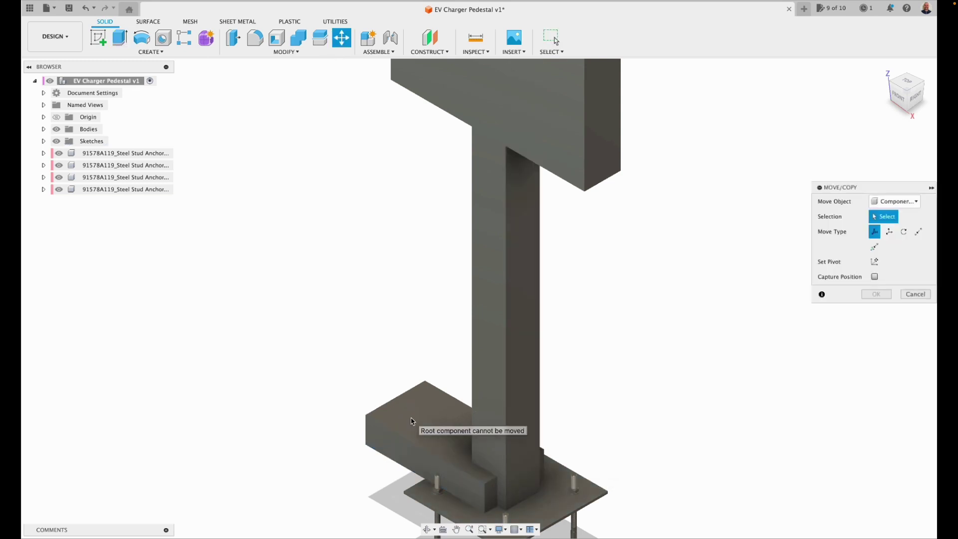
{"action": "left_click", "coordinate": [906, 201]}
{"action": "left_click", "coordinate": [891, 212]}
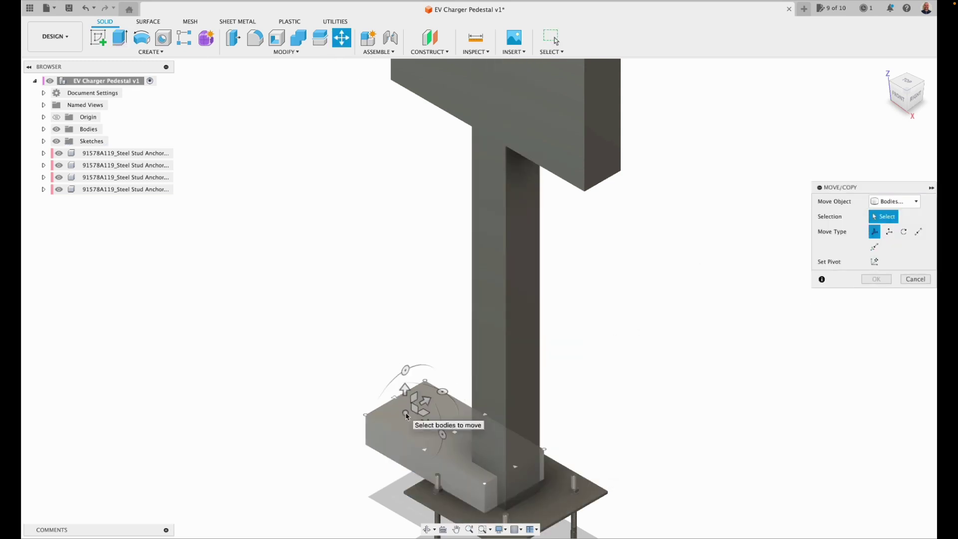
{"action": "left_click", "coordinate": [428, 418]}
{"action": "left_click_drag", "start_coordinate": [428, 425], "coordinate": [331, 370]}
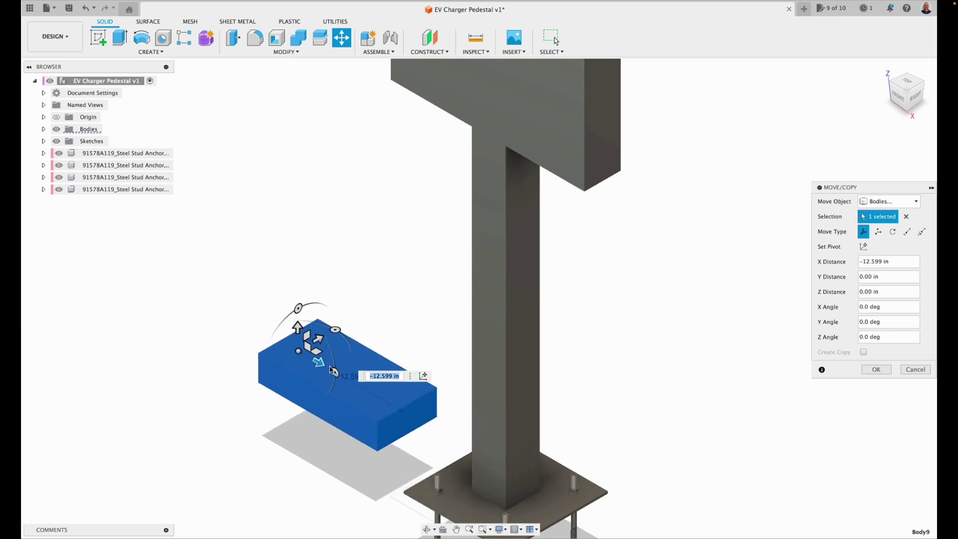
{"action": "left_click", "coordinate": [891, 370]}
- Shell the box body with its long back face open and an inside thickness of 0.125 in
{"action": "middle_click_drag", "start_coordinate": [798, 310], "coordinate": [720, 238], "text": "shift"}
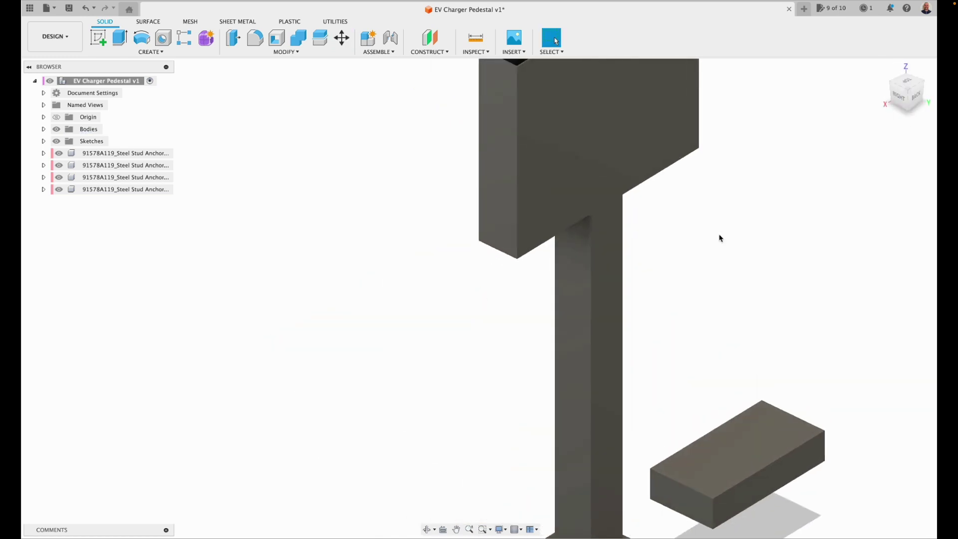
{"action": "left_click", "coordinate": [456, 530]}
{"action": "left_click_drag", "start_coordinate": [451, 440], "coordinate": [293, 334]}
{"action": "scroll", "coordinate": [651, 420], "scroll_direction": "up", "scroll_amount": 3}
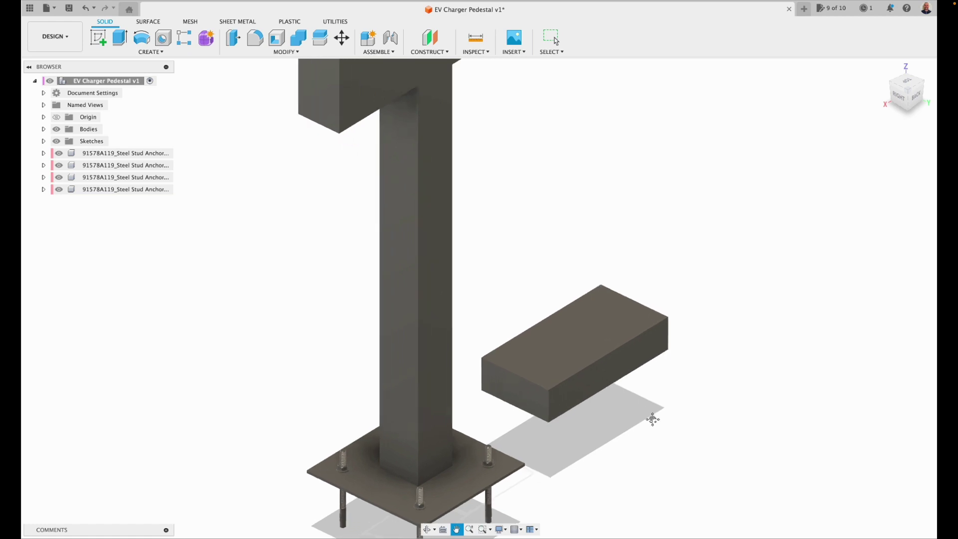
{"action": "left_click", "coordinate": [275, 42]}
{"action": "left_click", "coordinate": [583, 359]}
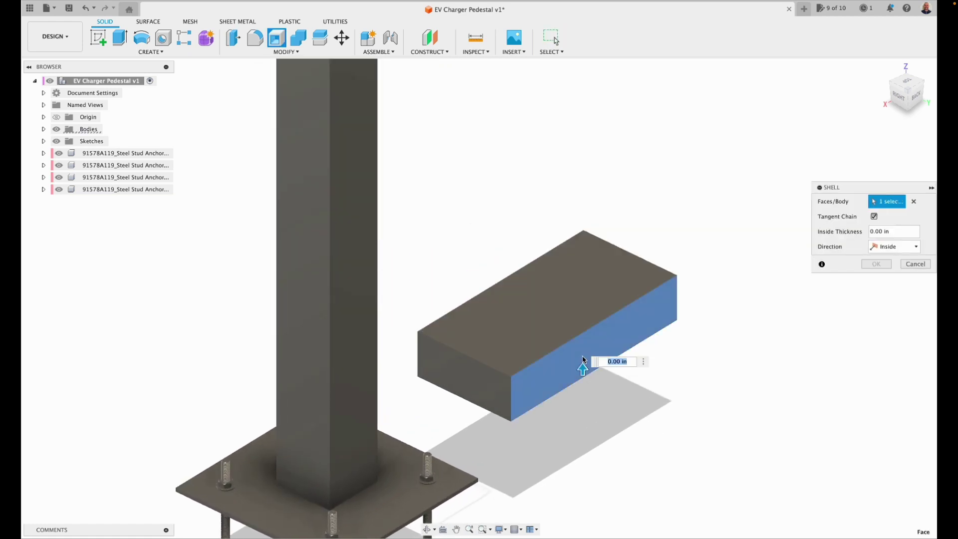
{"action": "mouse_move", "coordinate": [583, 359]}
{"action": "left_mouse_down"}
{"action": "mouse_move", "coordinate": [581, 329]}
{"action": "mouse_move", "coordinate": [582, 350]}
{"action": "left_mouse_up"}
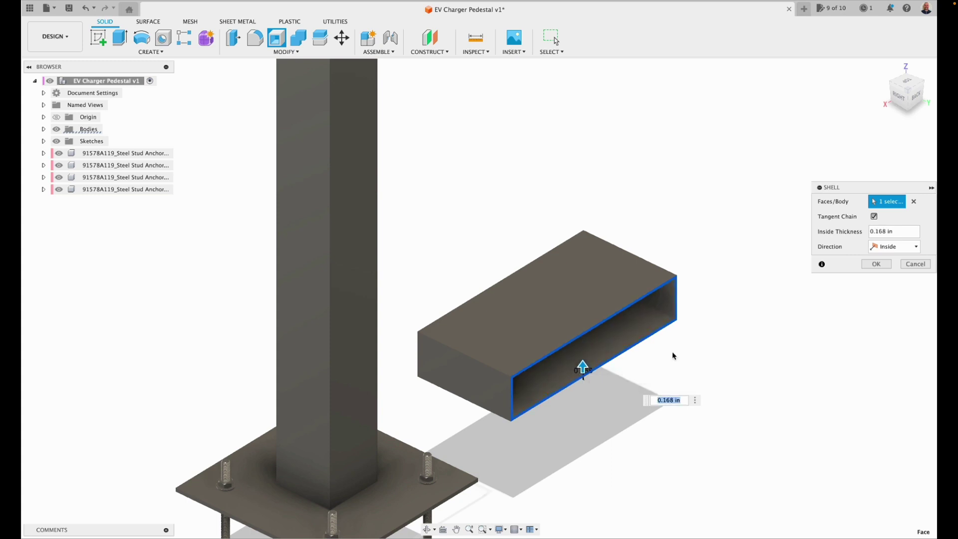
{"action": "double_click", "coordinate": [889, 234]}
{"action": "type", "text": ".125"}
{"action": "key", "text": "Return"}
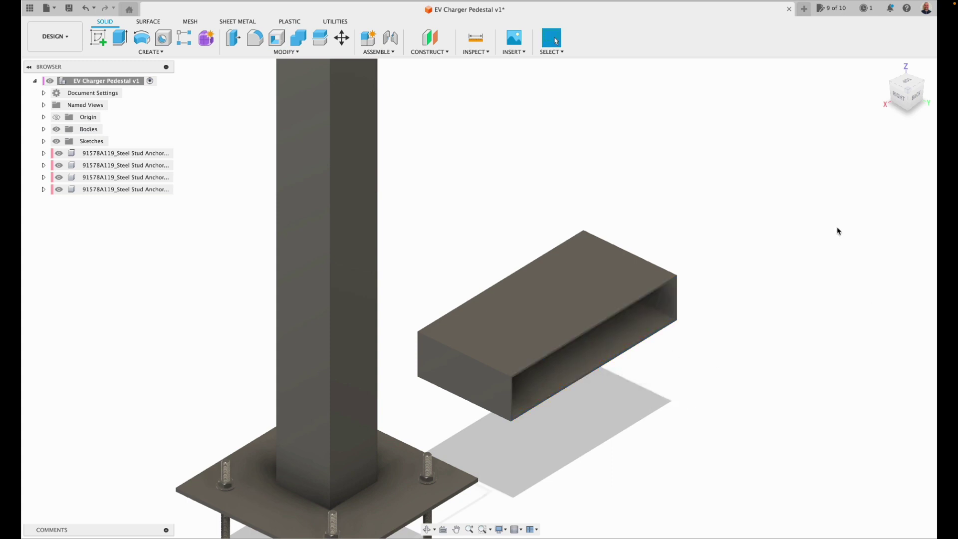
- Try to offset the shelled box's inner bottom face with Press Pull
{"action": "left_click", "coordinate": [233, 37]}
{"action": "scroll", "coordinate": [577, 382], "scroll_direction": "up", "scroll_amount": 5}
{"action": "left_click", "coordinate": [574, 355]}
{"action": "mouse_move", "coordinate": [574, 355]}
{"action": "left_mouse_down"}
{"action": "mouse_move", "coordinate": [574, 392]}
{"action": "mouse_move", "coordinate": [574, 330]}
{"action": "mouse_move", "coordinate": [574, 344]}
{"action": "left_mouse_up"}
{"action": "left_click", "coordinate": [872, 249]}
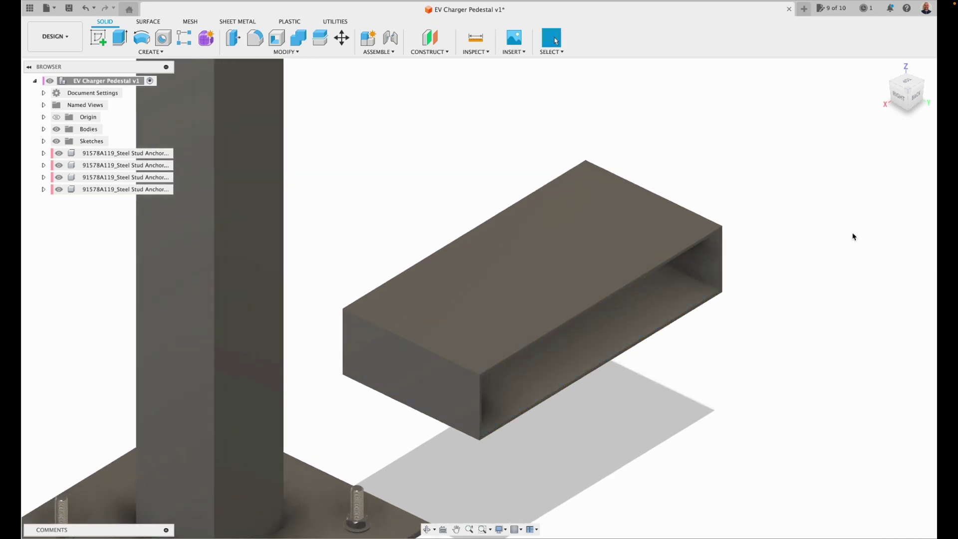
- Cut away the box's bottom wall by extruding its inner bottom face downward, and inspect the result from behind
{"action": "left_click", "coordinate": [123, 36]}
{"action": "left_click", "coordinate": [670, 310]}
{"action": "left_click_drag", "start_coordinate": [669, 277], "coordinate": [671, 344]}
{"action": "left_click", "coordinate": [865, 346]}
{"action": "left_click_drag", "start_coordinate": [906, 95], "coordinate": [889, 88]}
{"action": "left_click_drag", "start_coordinate": [446, 449], "coordinate": [317, 254]}
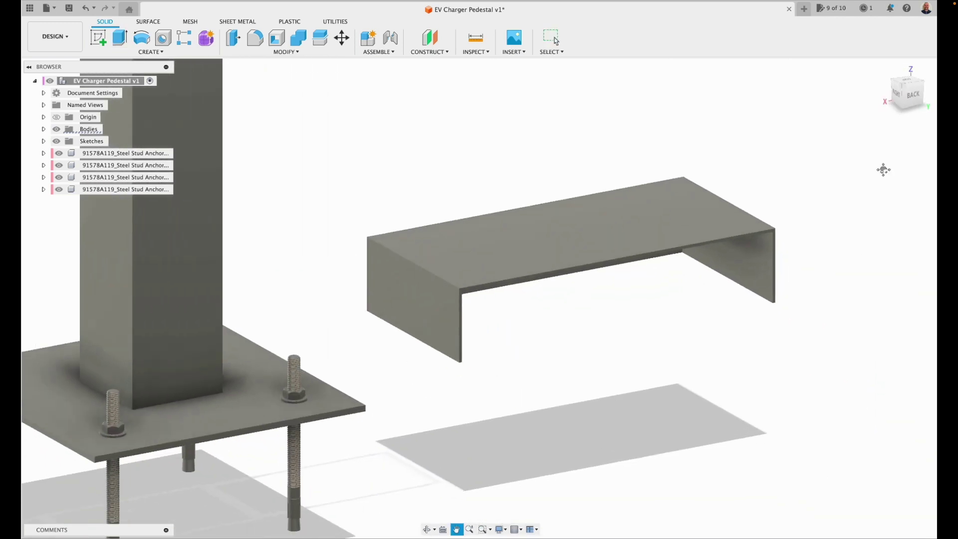
{"action": "key", "text": "Escape"}
- Copy the open box body, turn the copy around to face the original, and place it just behind with a Y distance of 38.731 in
{"action": "mouse_move", "coordinate": [911, 92]}
{"action": "left_mouse_down"}
{"action": "mouse_move", "coordinate": [894, 69]}
{"action": "mouse_move", "coordinate": [898, 86]}
{"action": "left_mouse_up"}
{"action": "left_click", "coordinate": [884, 67]}
{"action": "left_click", "coordinate": [342, 38]}
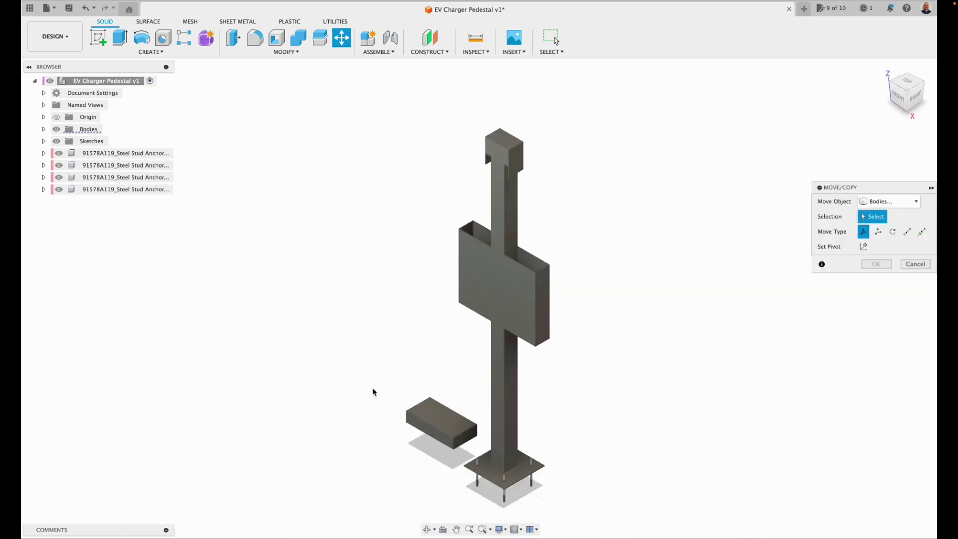
{"action": "left_click", "coordinate": [449, 425]}
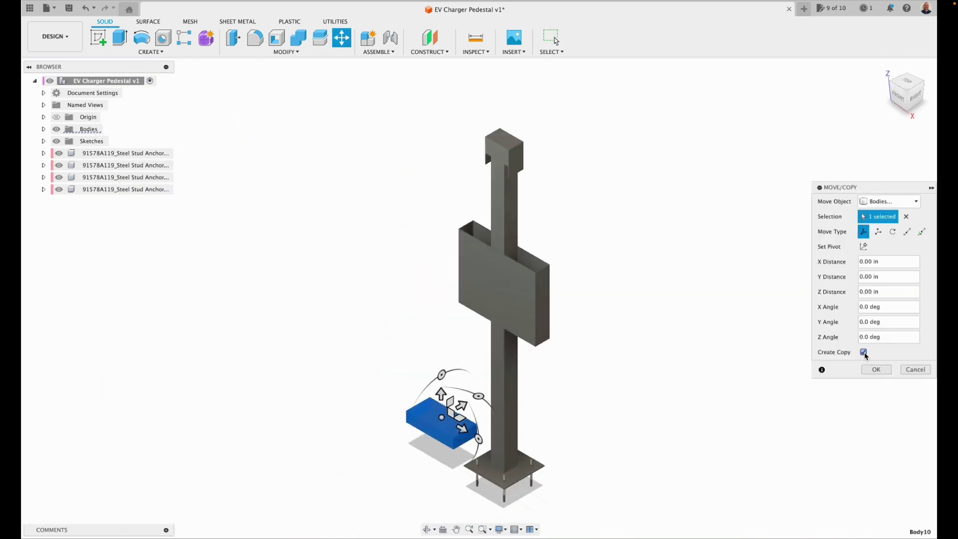
{"action": "left_click_drag", "start_coordinate": [463, 408], "coordinate": [637, 341]}
{"action": "left_click_drag", "start_coordinate": [637, 306], "coordinate": [527, 436]}
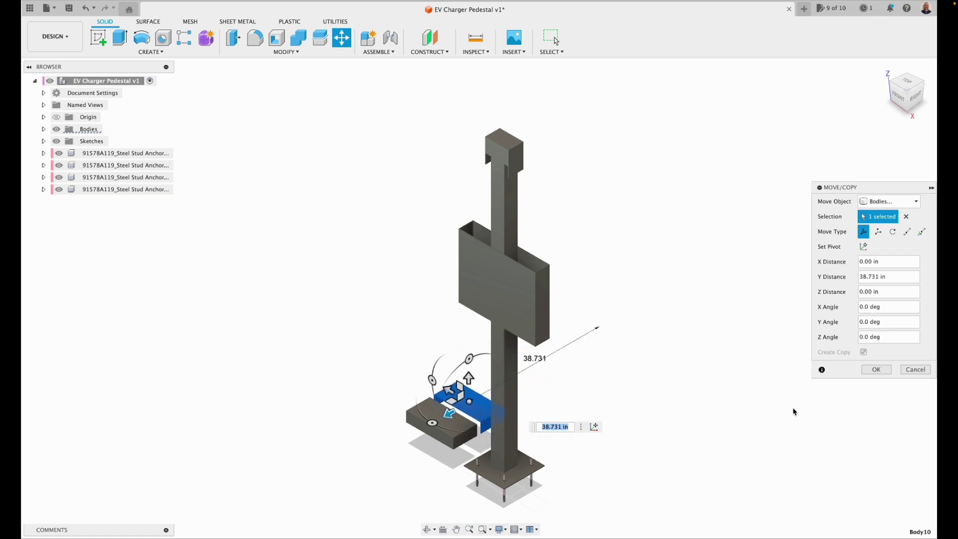
{"action": "left_click", "coordinate": [877, 370]}
- On the front box's top face, sketch a construction line from the midpoint of its back edge straight to its front edge
{"action": "scroll", "coordinate": [451, 417], "scroll_direction": "up", "scroll_amount": 5}
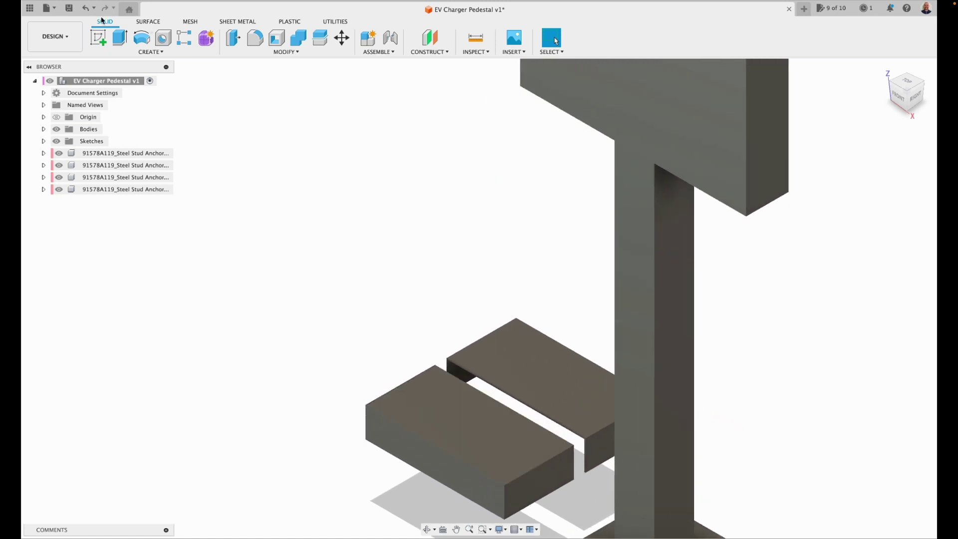
{"action": "left_click", "coordinate": [98, 38]}
{"action": "left_click", "coordinate": [474, 427]}
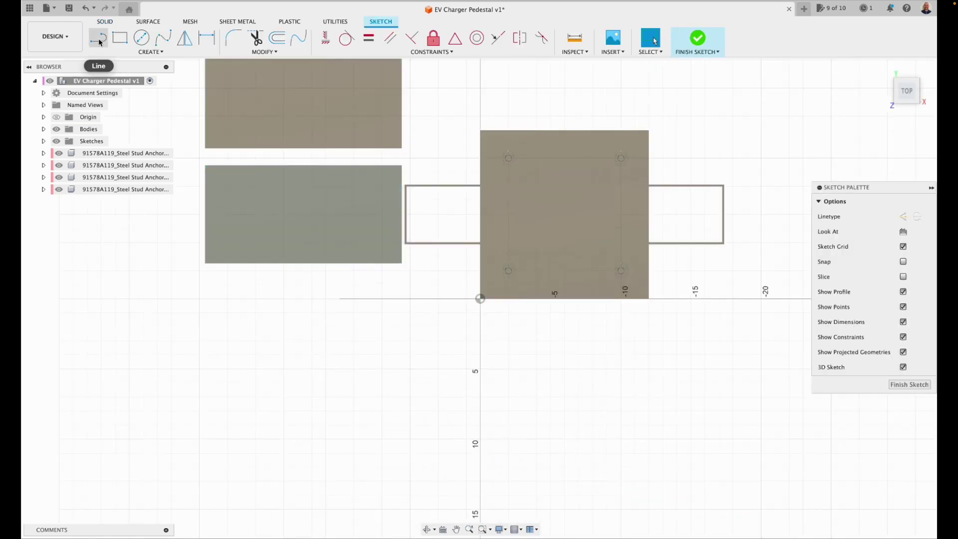
{"action": "left_click", "coordinate": [99, 40]}
{"action": "left_click", "coordinate": [902, 217]}
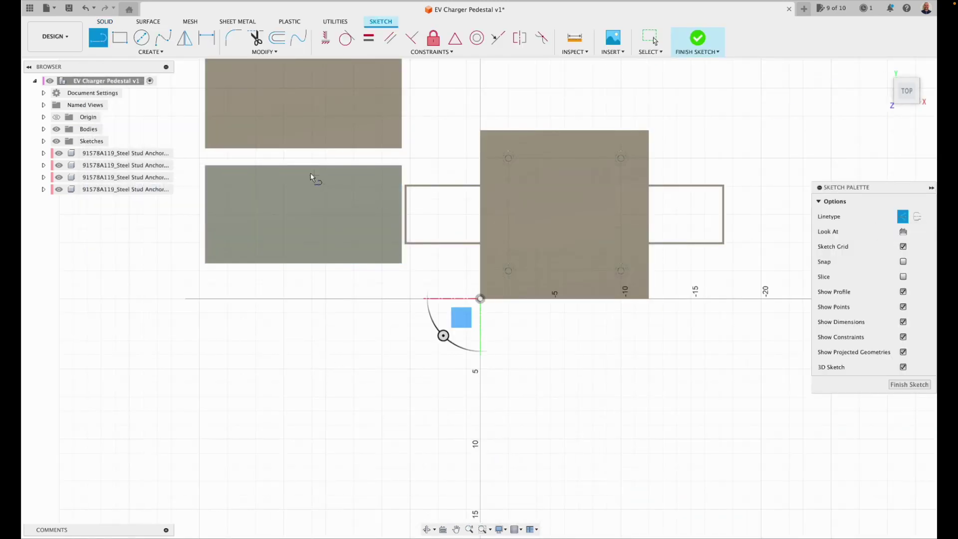
{"action": "left_click", "coordinate": [302, 166]}
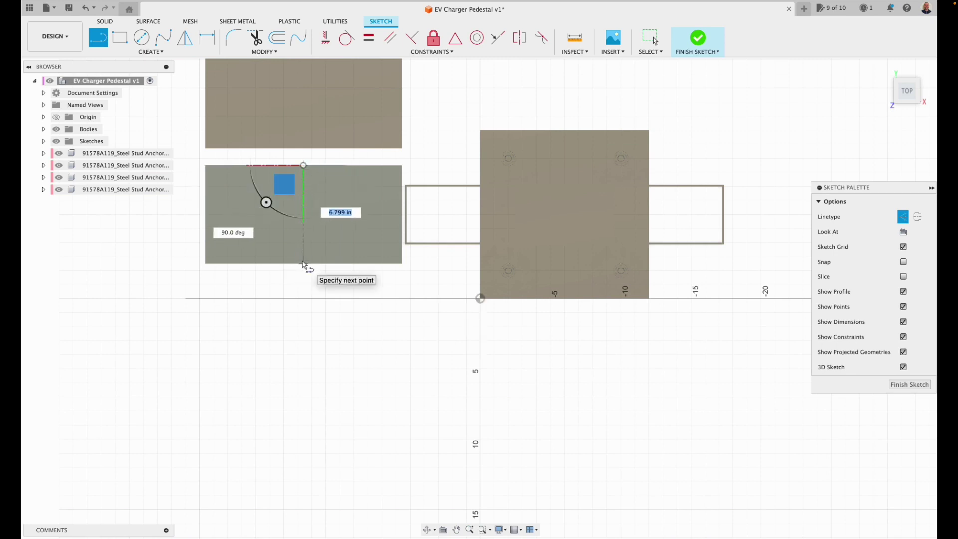
{"action": "left_click", "coordinate": [304, 263]}
{"action": "key", "text": "Escape"}
- Draw two solid 2 in lines along the front box's back edge, one to each side from the construction line's end
{"action": "left_click", "coordinate": [98, 38]}
{"action": "left_click", "coordinate": [480, 298]}
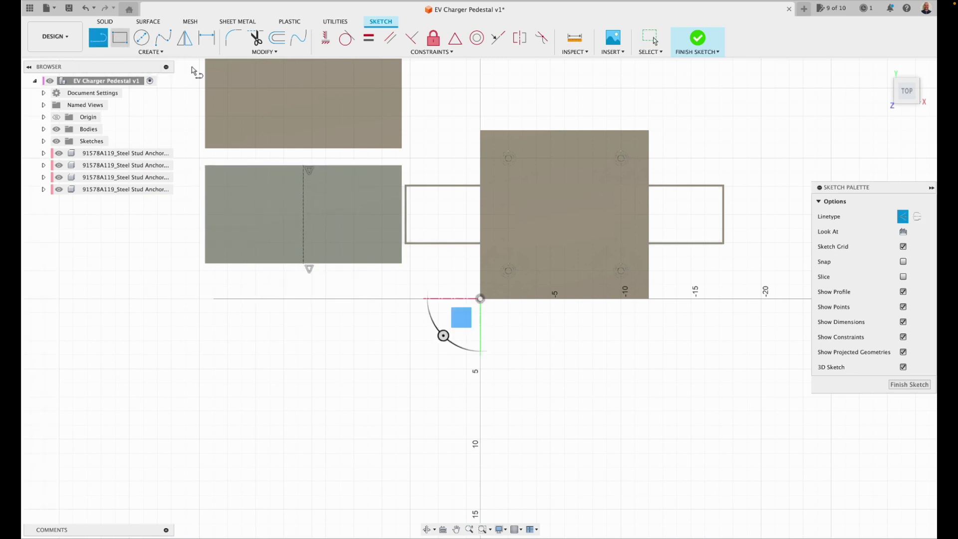
{"action": "left_click", "coordinate": [902, 217]}
{"action": "left_click", "coordinate": [304, 165]}
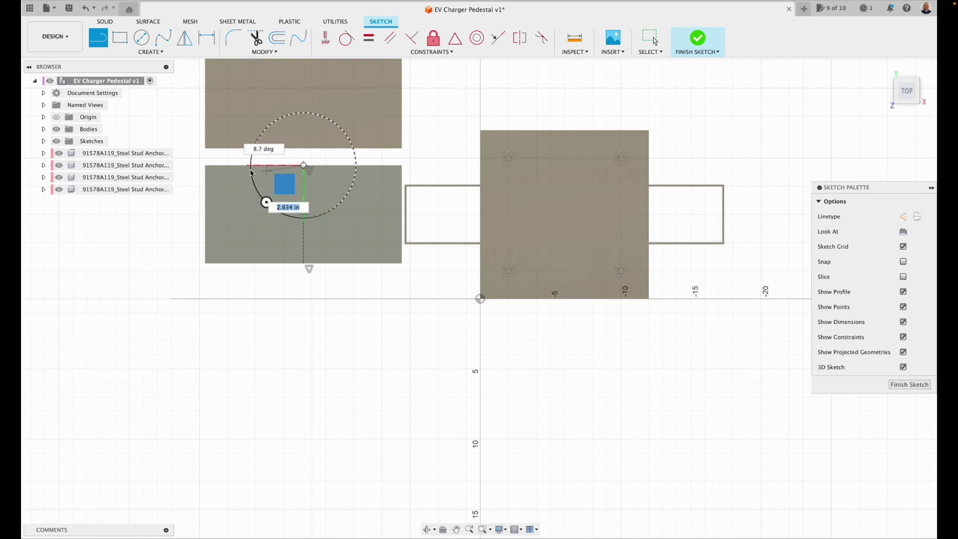
{"action": "left_click", "coordinate": [206, 168]}
{"action": "key", "text": "Escape"}
{"action": "left_click", "coordinate": [98, 37]}
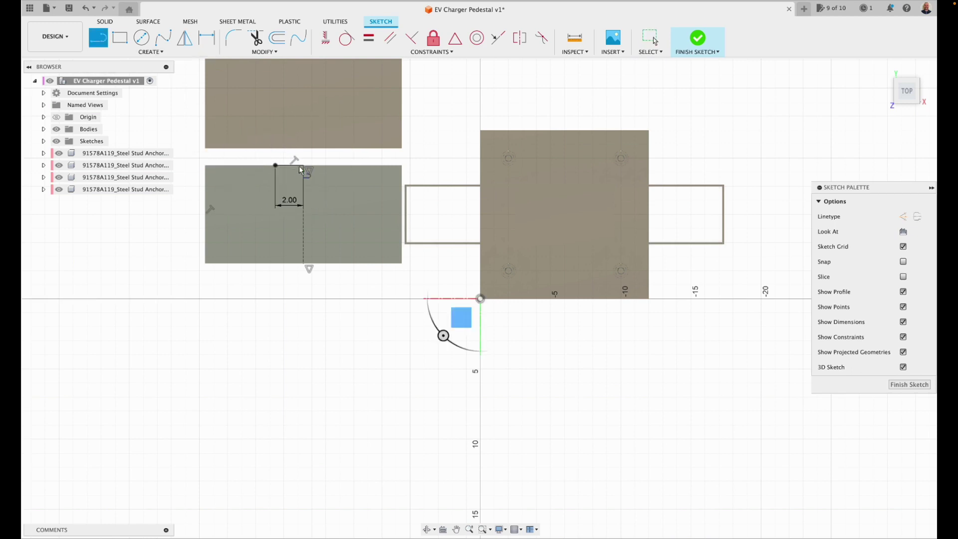
{"action": "left_click", "coordinate": [303, 165]}
{"action": "type", "text": "2"}
{"action": "key", "text": "Return"}
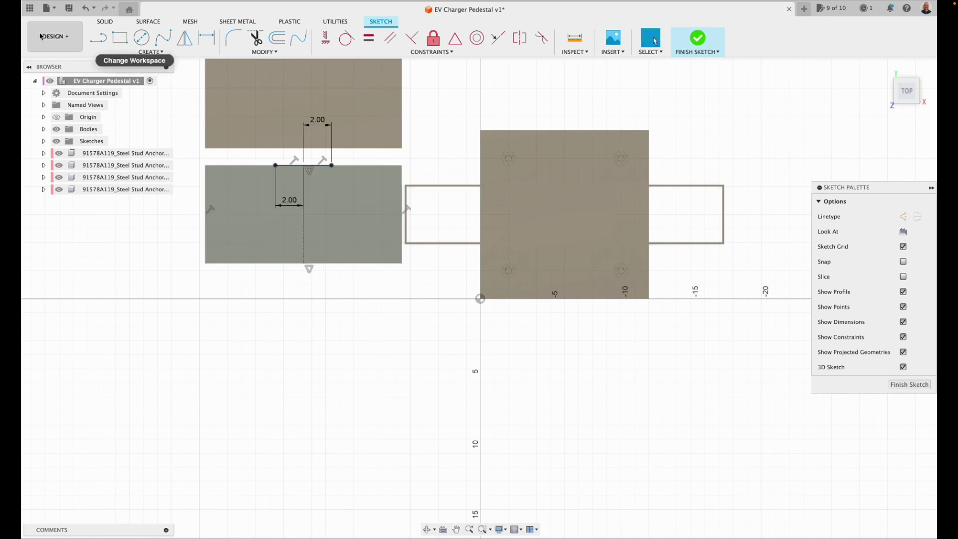
- Draw a 4 by 2 in rectangle inward from the front box's back edge and cut it 0.745 in down through the top
{"action": "key", "text": "r"}
{"action": "left_click", "coordinate": [276, 166]}
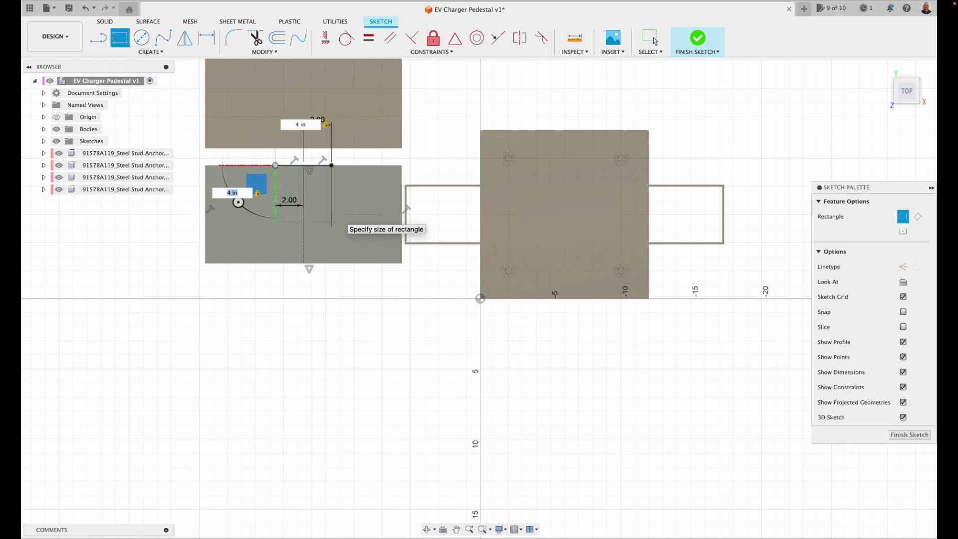
{"action": "type", "text": "2"}
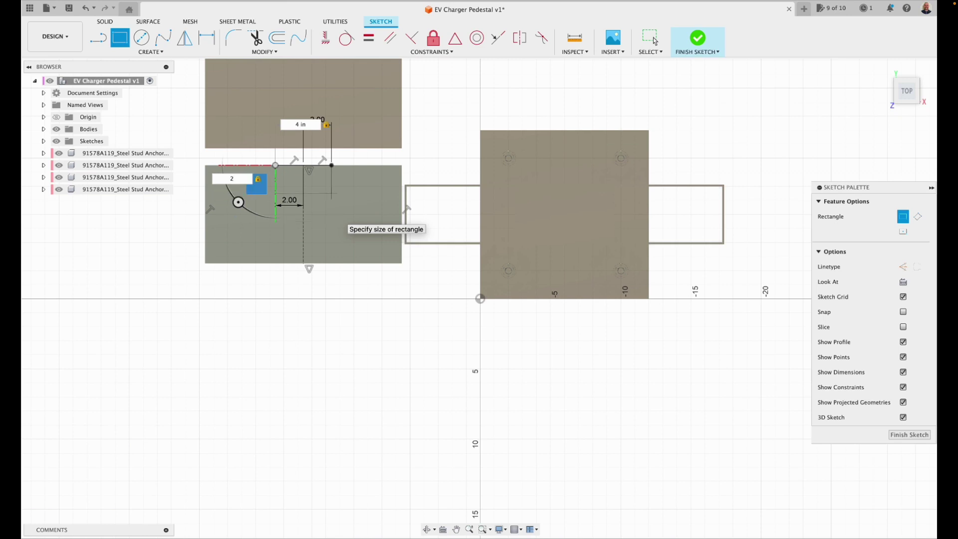
{"action": "key", "text": "Return"}
{"action": "left_click", "coordinate": [701, 43]}
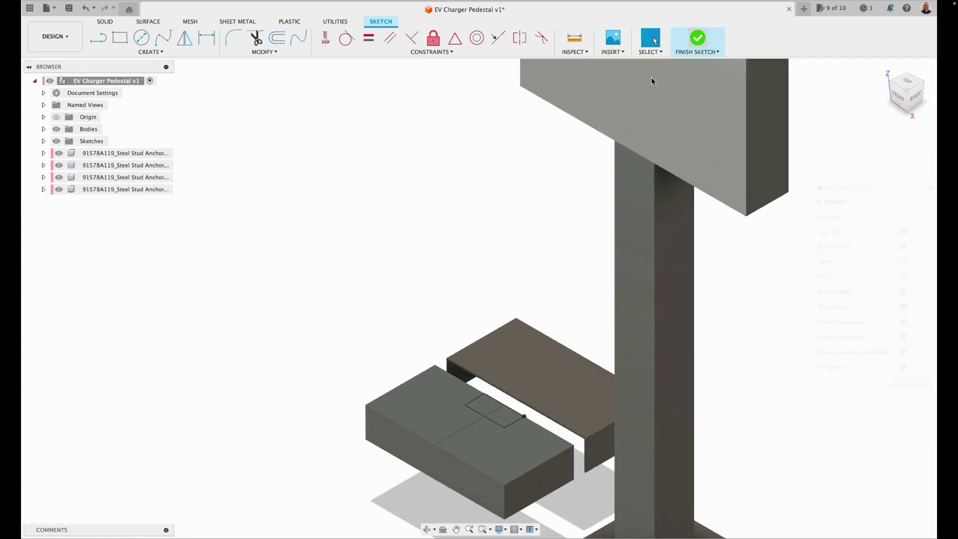
{"action": "key", "text": "e"}
{"action": "left_click", "coordinate": [502, 418]}
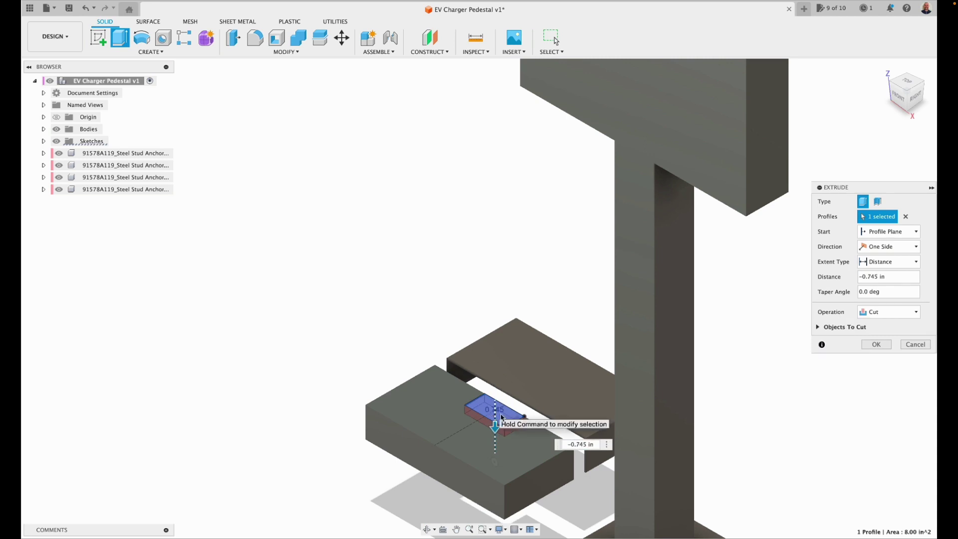
{"action": "left_click", "coordinate": [876, 346]}
- On the rear box's top face, sketch a construction line about 2.85 in long inward from the midpoint of its front edge
{"action": "left_click", "coordinate": [98, 38]}
{"action": "left_click", "coordinate": [501, 341]}
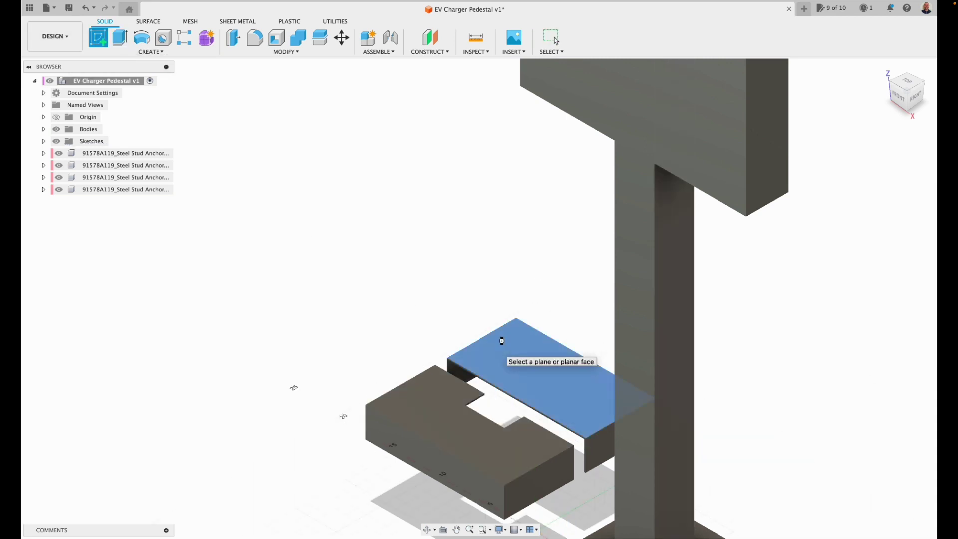
{"action": "left_click", "coordinate": [502, 341]}
{"action": "key", "text": "l"}
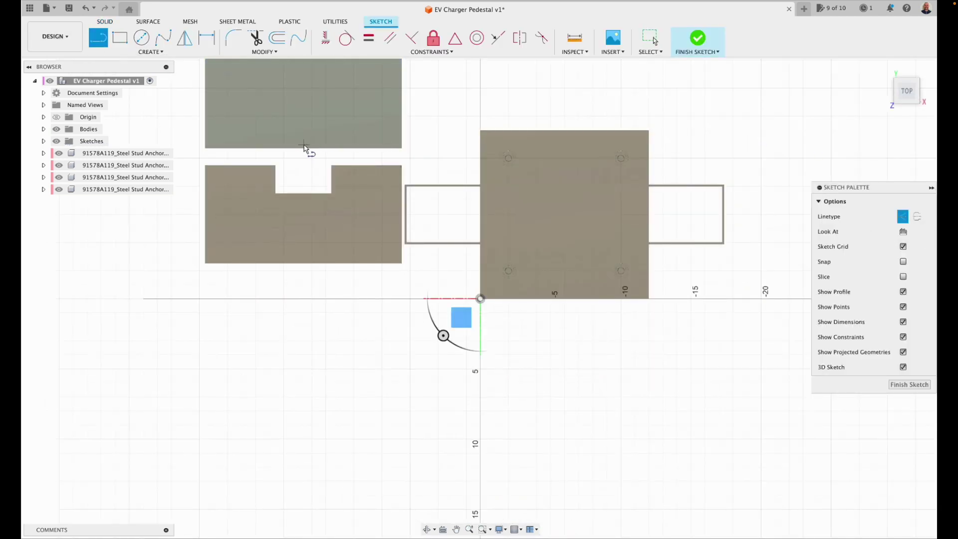
{"action": "left_click", "coordinate": [303, 148]}
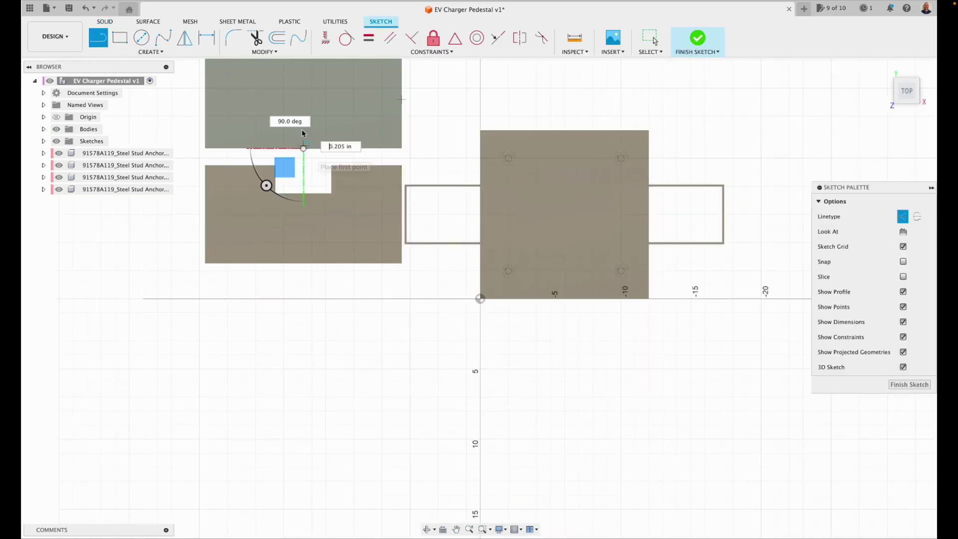
{"action": "left_click", "coordinate": [304, 95]}
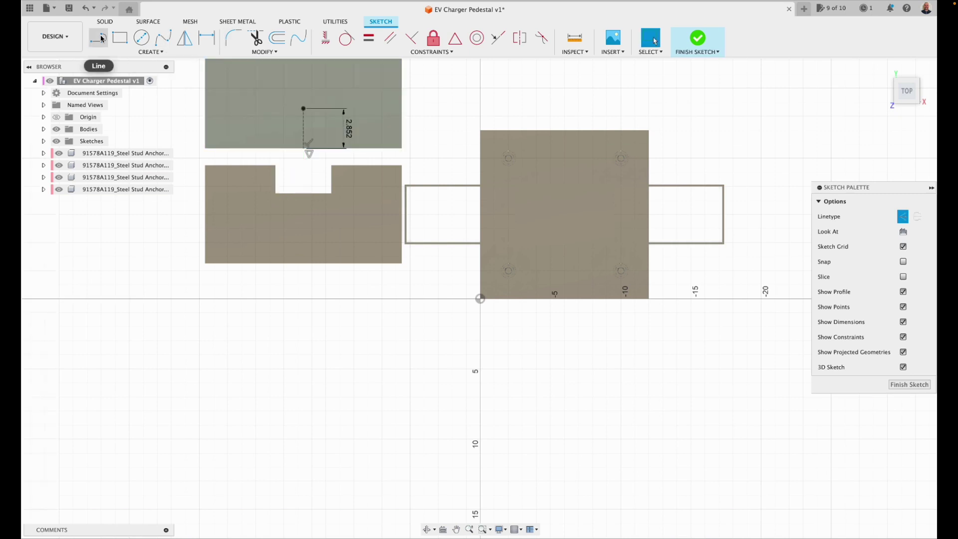
- Add a 2 in construction line along the rear box's front edge, starting from the edge's midpoint
{"action": "type", "text": "2"}
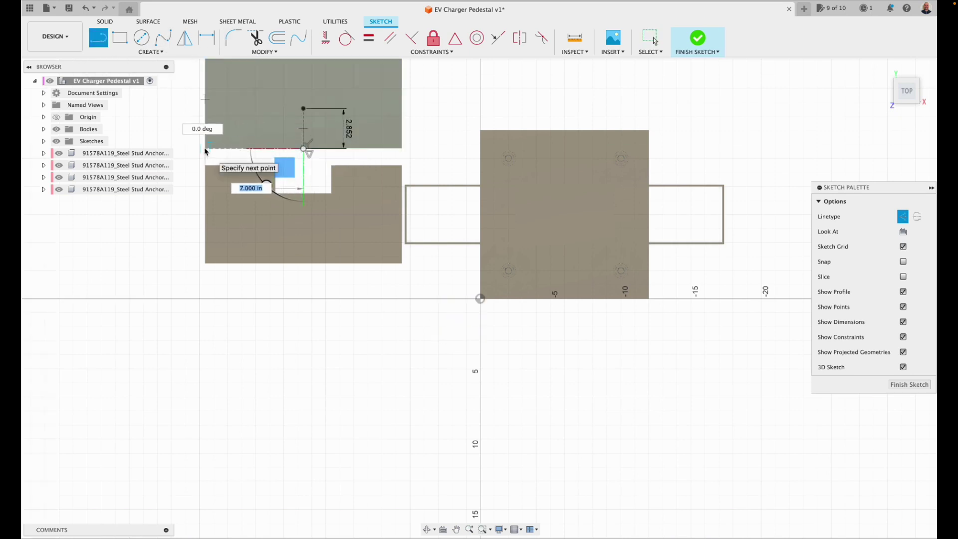
{"action": "key", "text": "Return"}
{"action": "key", "text": "Escape"}
- Draw a solid-line 4 by 2 in rectangle from the 2 in line's outer end and cut it 1.139 in down through the rear box's top
{"action": "left_click", "coordinate": [121, 37]}
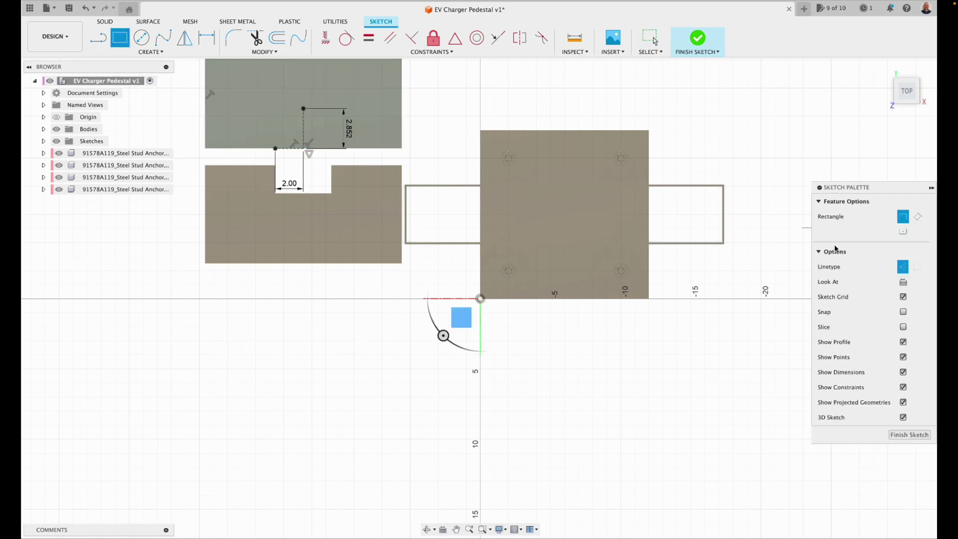
{"action": "left_click", "coordinate": [902, 266]}
{"action": "left_click", "coordinate": [276, 148]}
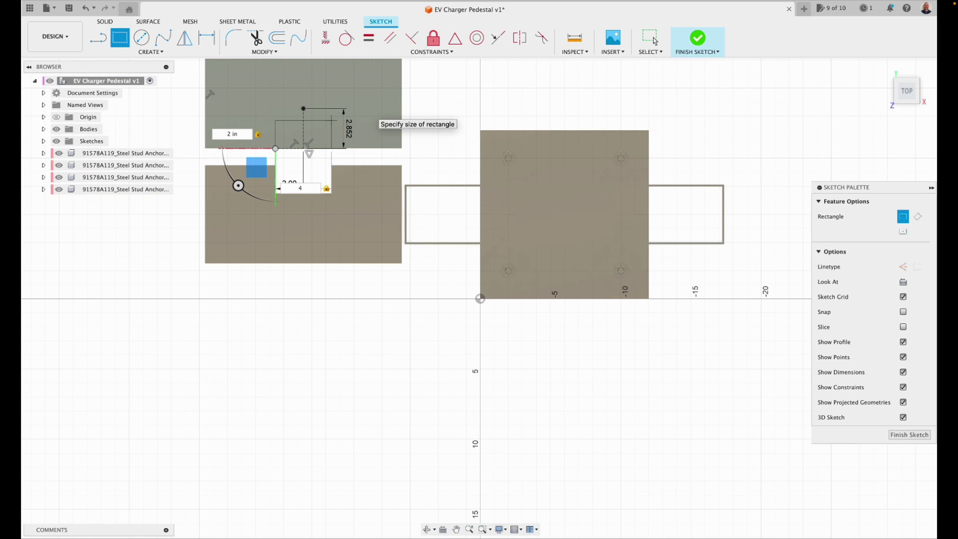
{"action": "key", "text": "Return"}
{"action": "left_click", "coordinate": [698, 38]}
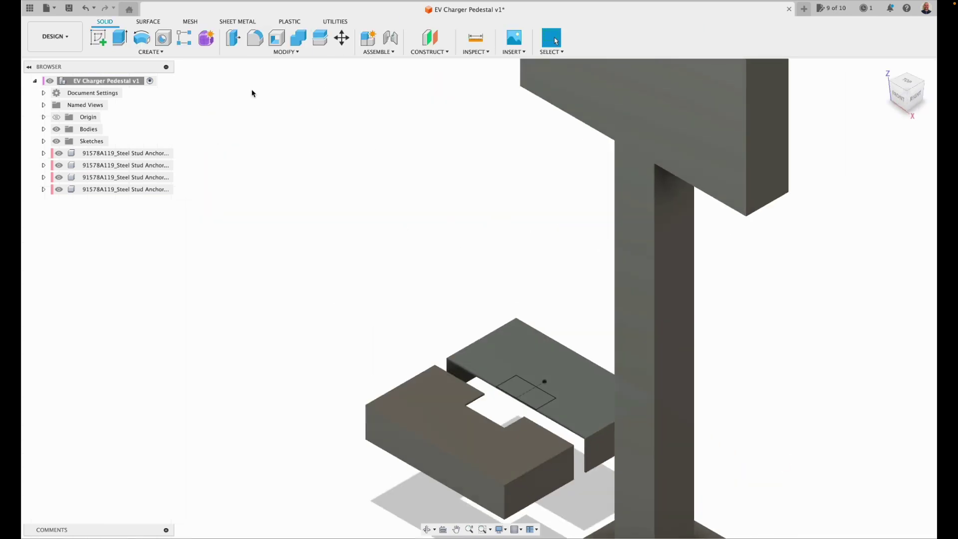
{"action": "left_click_drag", "start_coordinate": [526, 385], "coordinate": [526, 419]}
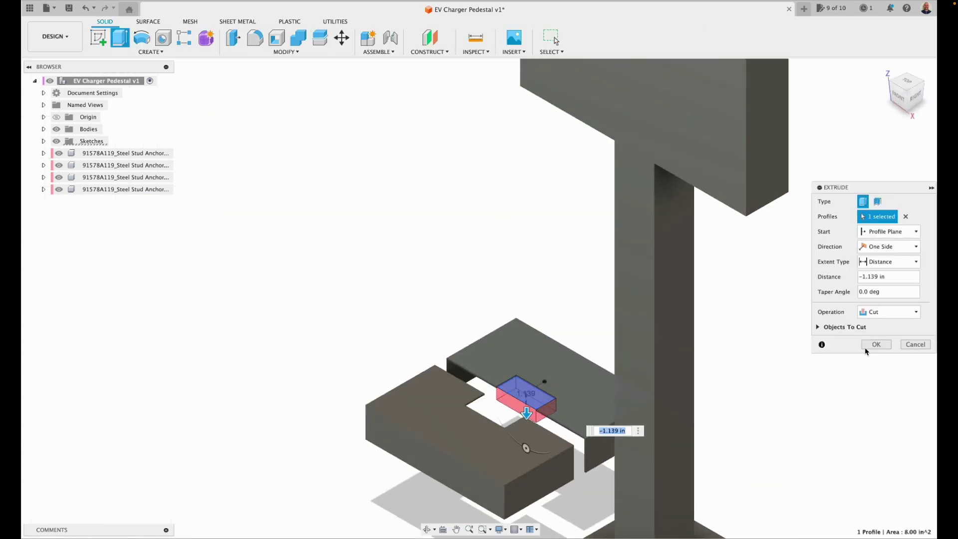
{"action": "left_click", "coordinate": [872, 346]}
- Examine the two notched cover halves together with the post and anchored base plate from the right side
{"action": "scroll", "coordinate": [374, 306], "scroll_direction": "down", "scroll_amount": 2}
{"action": "middle_click_drag", "start_coordinate": [677, 285], "coordinate": [742, 289], "text": "shift"}
{"action": "left_click", "coordinate": [456, 529]}
{"action": "left_click_drag", "start_coordinate": [769, 304], "coordinate": [598, 106]}
{"action": "left_click_drag", "start_coordinate": [682, 263], "coordinate": [648, 263]}
{"action": "left_click_drag", "start_coordinate": [883, 129], "coordinate": [884, 124]}
{"action": "left_click", "coordinate": [556, 41]}
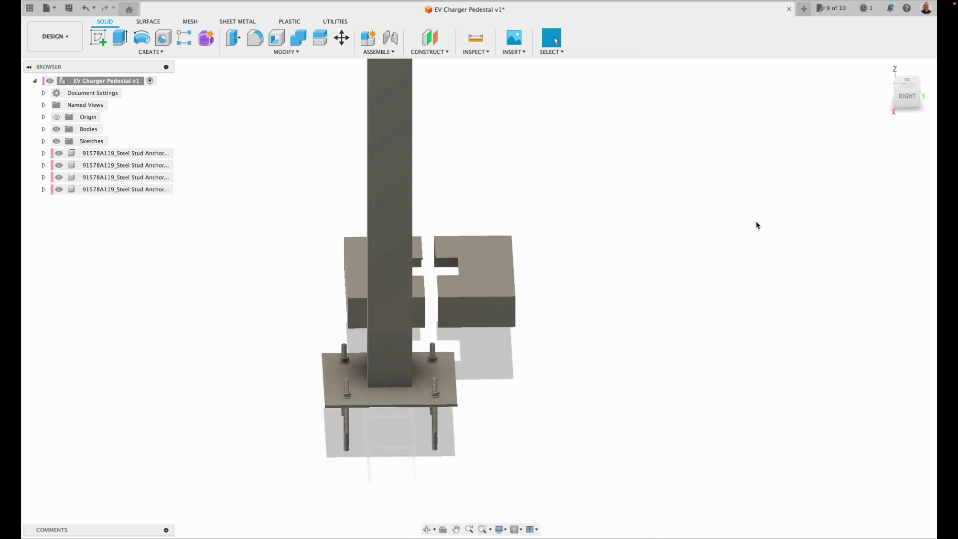
{"action": "middle_click_drag", "start_coordinate": [479, 300], "coordinate": [465, 346], "text": "shift"}
{"action": "scroll", "coordinate": [465, 345], "scroll_direction": "up", "scroll_amount": 3}
{"action": "scroll", "coordinate": [465, 345], "scroll_direction": "up", "scroll_amount": 5}
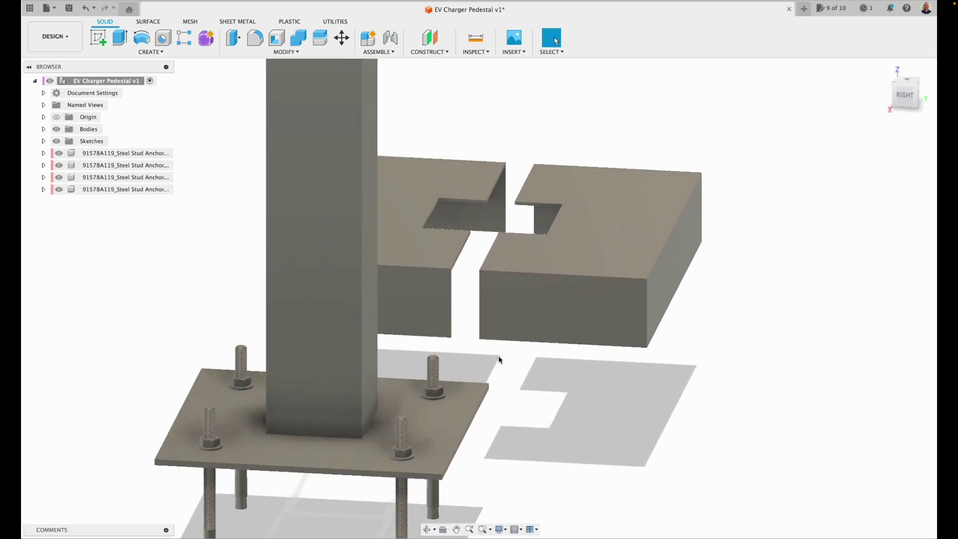
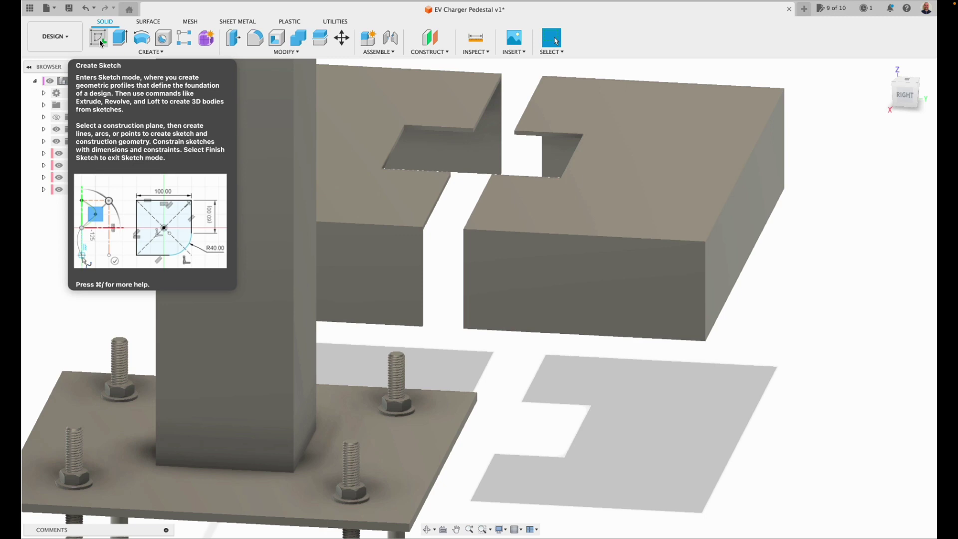
- On the inner face of the rear cover half's end wall farthest from the post, sketch a construction line inward from its vertical edge's midpoint
{"action": "left_click_drag", "start_coordinate": [905, 98], "coordinate": [886, 76]}
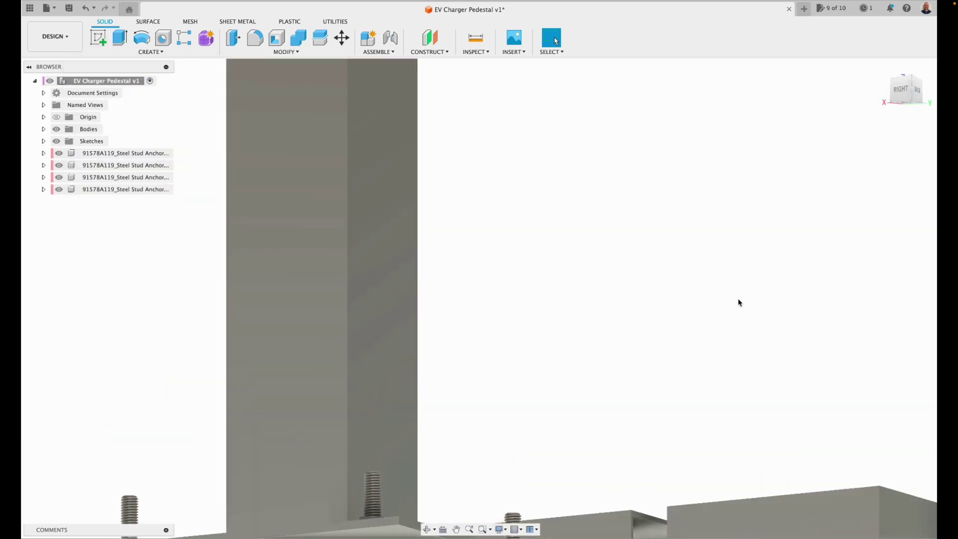
{"action": "left_click", "coordinate": [907, 106]}
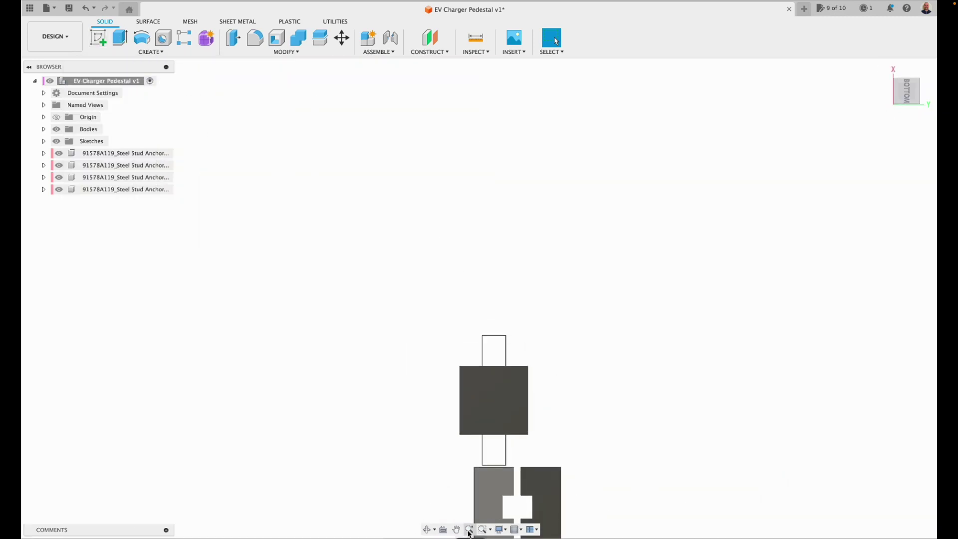
{"action": "scroll", "coordinate": [373, 368], "scroll_direction": "up", "scroll_amount": 5}
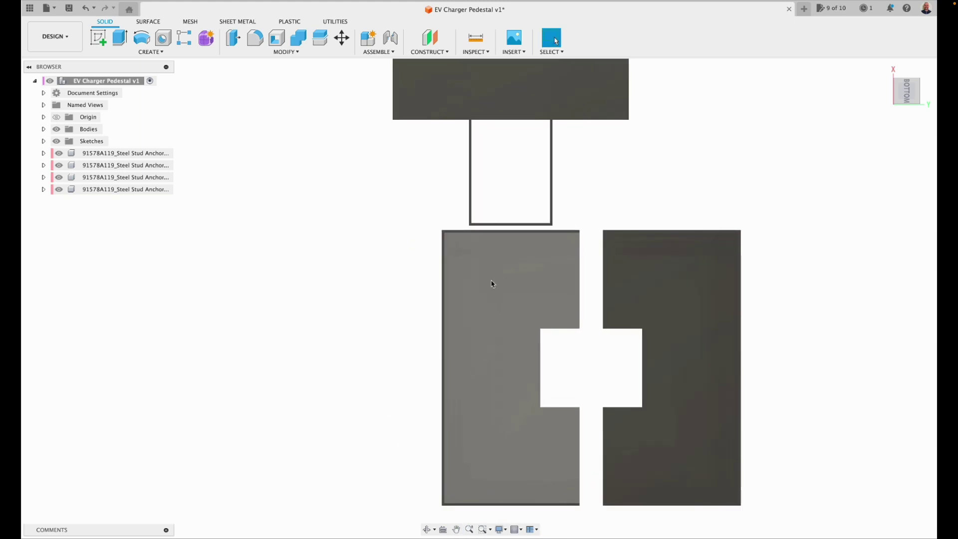
{"action": "scroll", "coordinate": [563, 263], "scroll_direction": "up", "scroll_amount": 3}
{"action": "scroll", "coordinate": [826, 93], "scroll_direction": "down", "scroll_amount": 4}
{"action": "left_click_drag", "start_coordinate": [907, 92], "coordinate": [881, 122]}
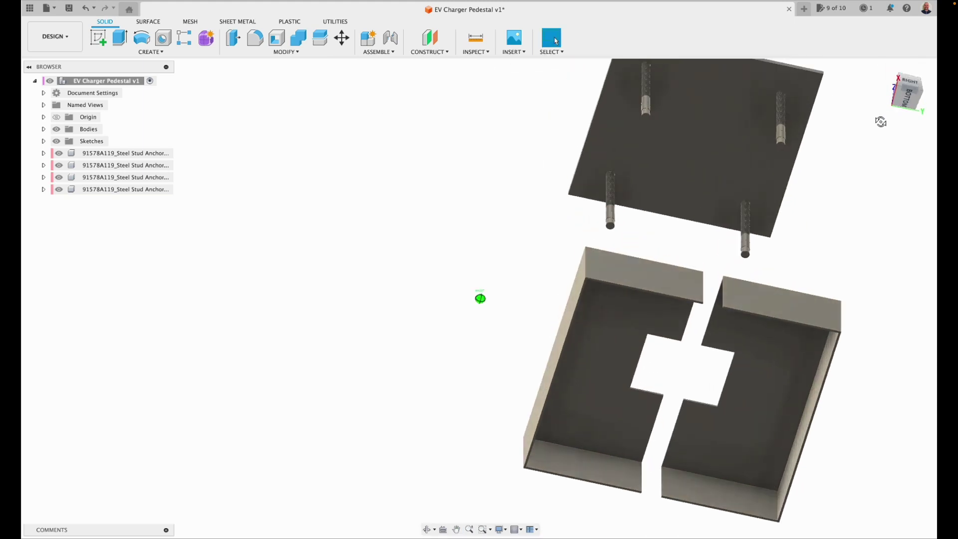
{"action": "middle_click_drag", "start_coordinate": [881, 122], "coordinate": [886, 125], "text": "shift"}
{"action": "left_click", "coordinate": [98, 37]}
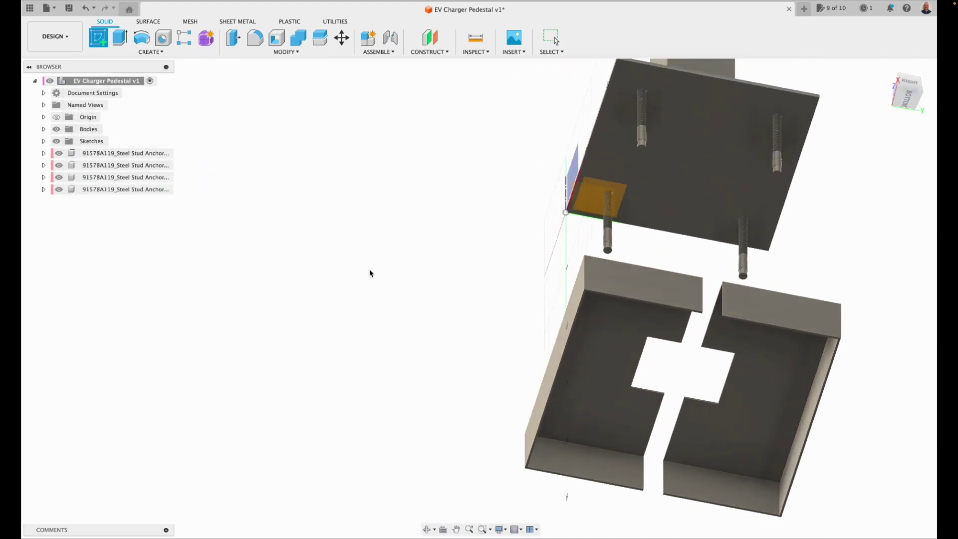
{"action": "left_click", "coordinate": [682, 484]}
{"action": "scroll", "coordinate": [680, 274], "scroll_direction": "up", "scroll_amount": 5}
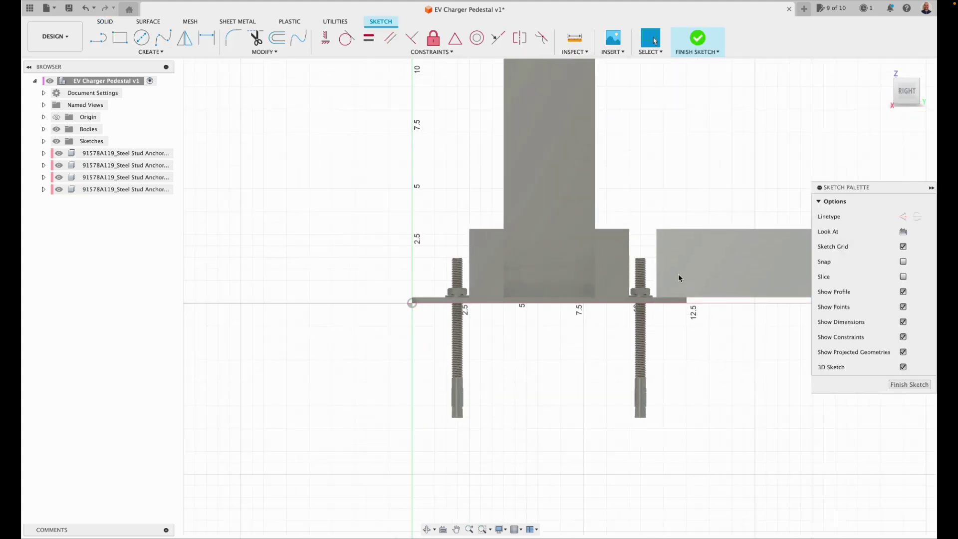
{"action": "left_click", "coordinate": [94, 41]}
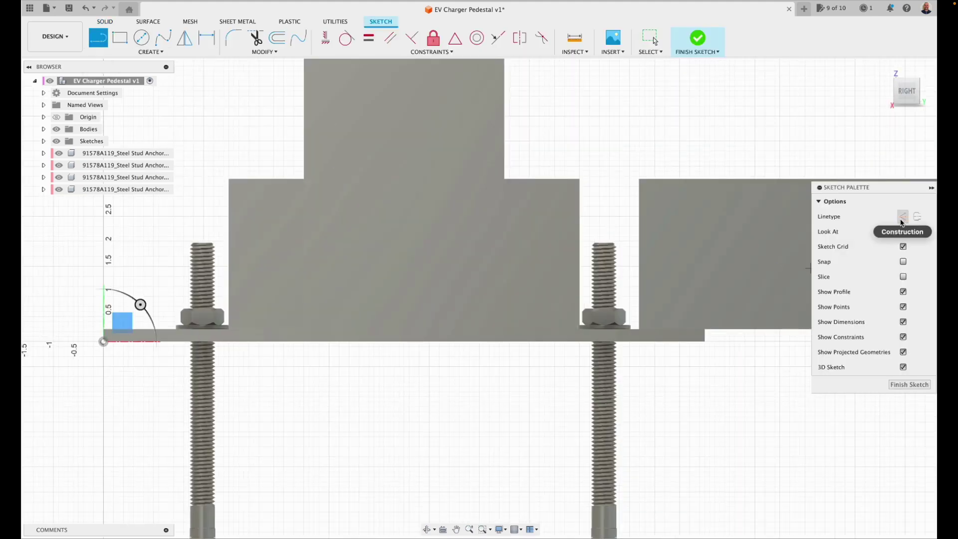
{"action": "left_click", "coordinate": [640, 256]}
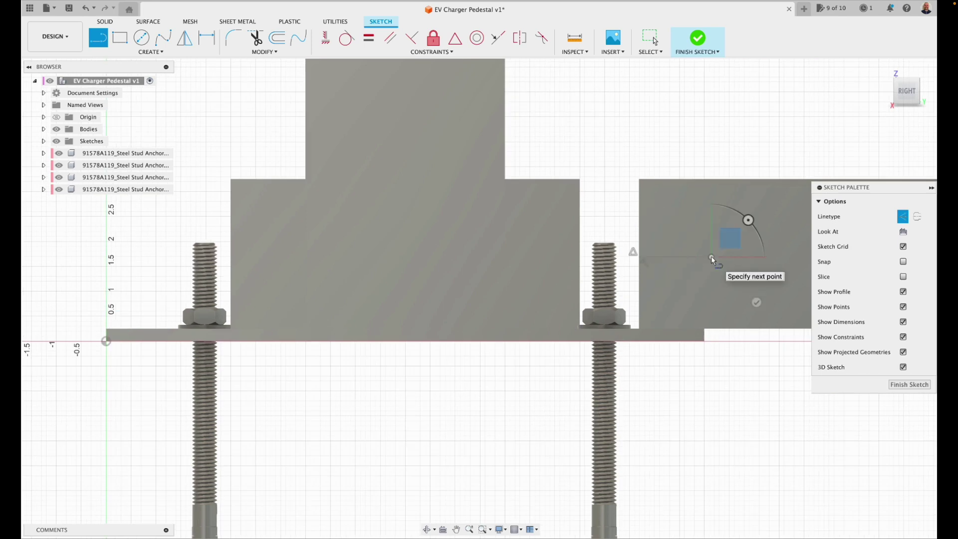
{"action": "left_click", "coordinate": [711, 256]}
{"action": "key", "text": "Escape"}
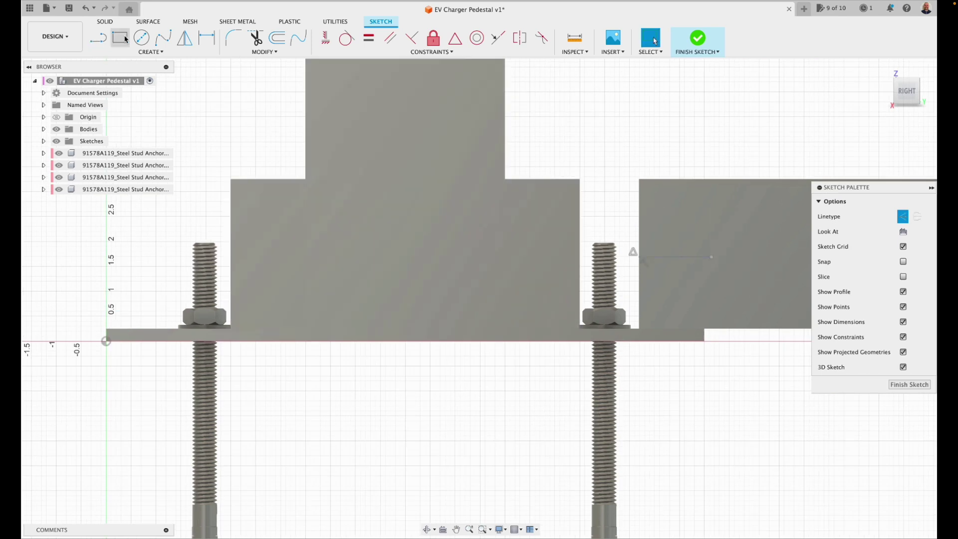
- Draw two solid 1 in lines along the wall's vertical edge, one down and one up from its midpoint
{"action": "left_click", "coordinate": [98, 38]}
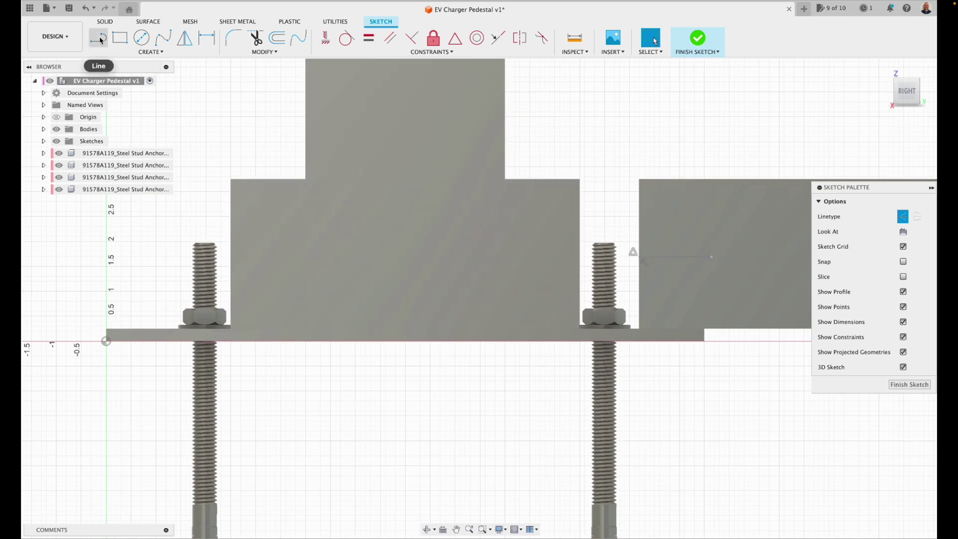
{"action": "left_click", "coordinate": [639, 257]}
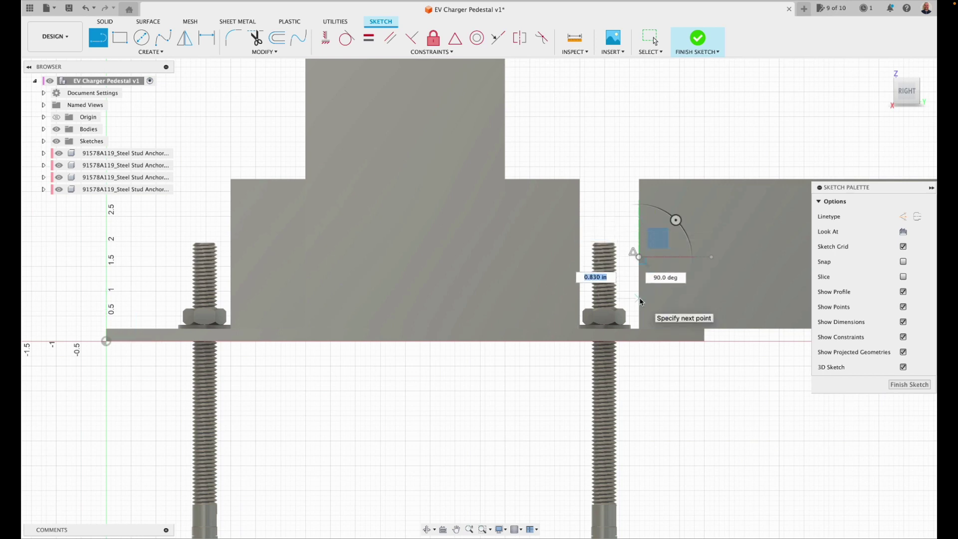
{"action": "type", "text": "1"}
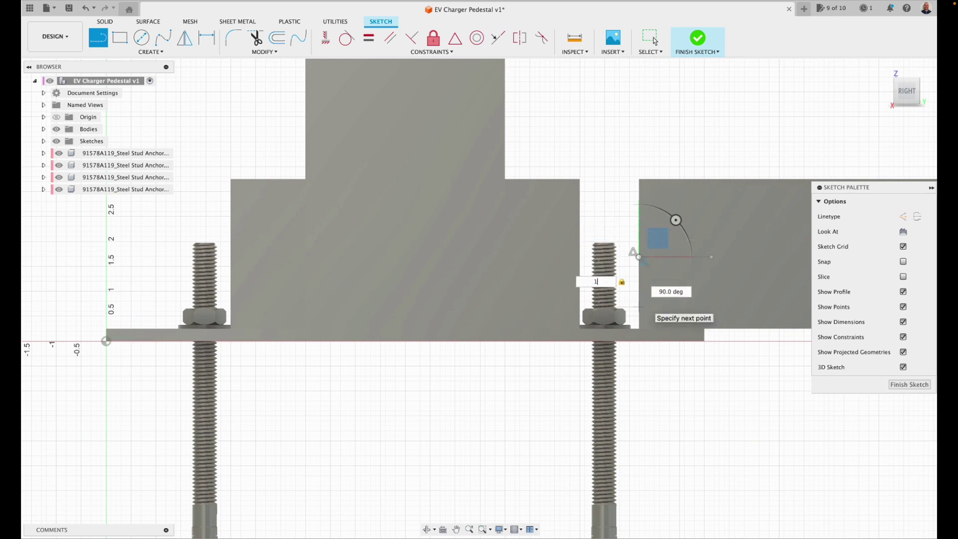
{"action": "key", "text": "Return"}
{"action": "left_click", "coordinate": [103, 33]}
{"action": "scroll", "coordinate": [639, 260], "scroll_direction": "down", "scroll_amount": 1}
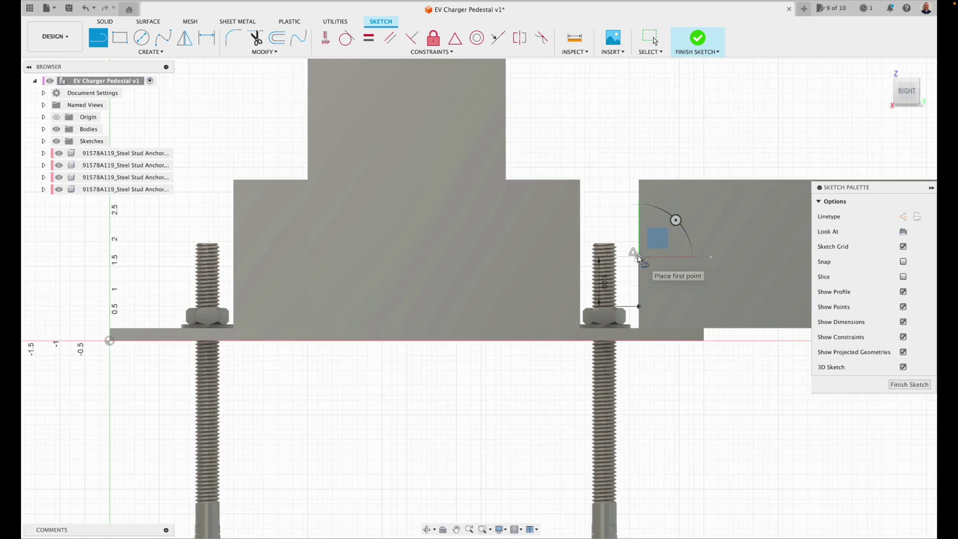
{"action": "left_click", "coordinate": [639, 258]}
{"action": "type", "text": "1.680"}
{"action": "key", "text": "Return"}
{"action": "key", "text": "Escape"}
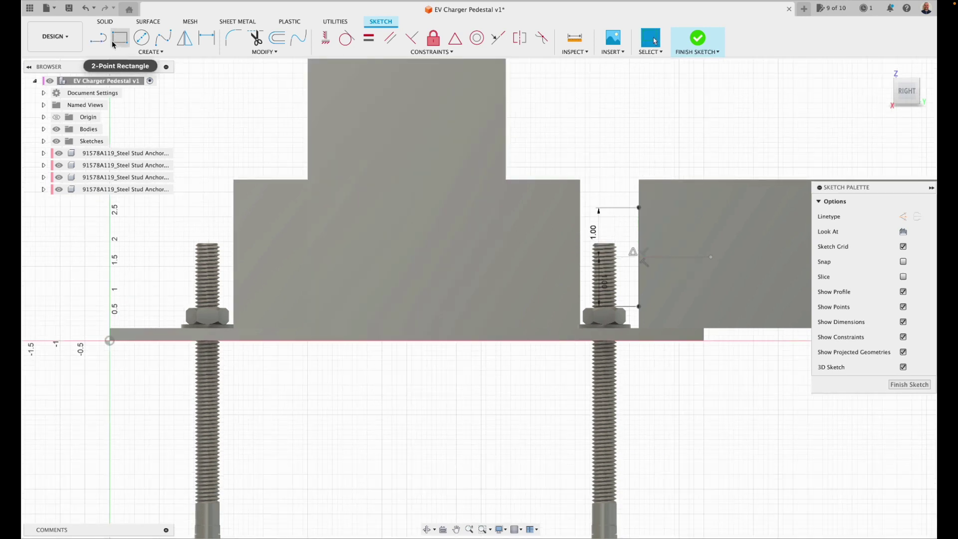
- Draw a center rectangle 1.5 in wide and 2 in high on the edge's midpoint and finish the sketch
{"action": "left_click", "coordinate": [150, 52]}
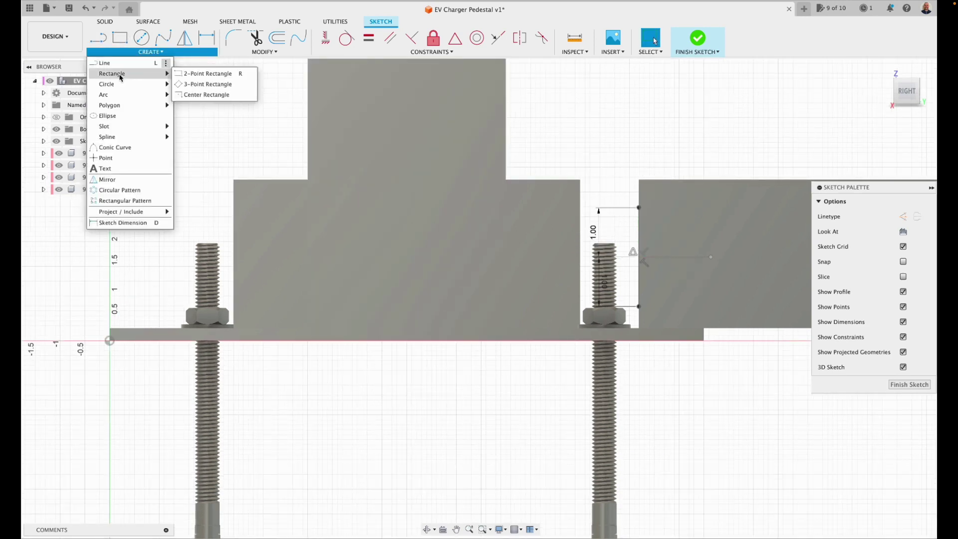
{"action": "mouse_move", "coordinate": [150, 74]}
{"action": "left_click", "coordinate": [191, 94]}
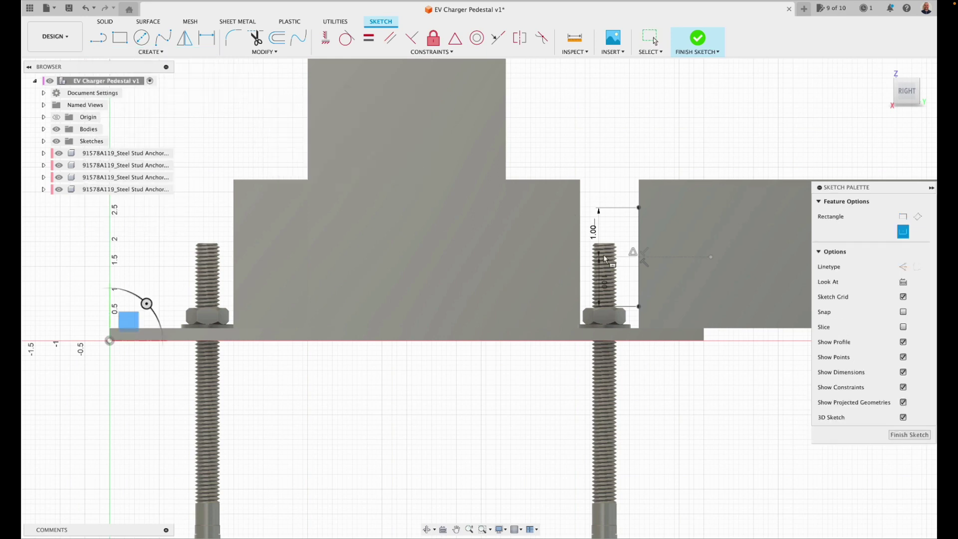
{"action": "left_click", "coordinate": [640, 257]}
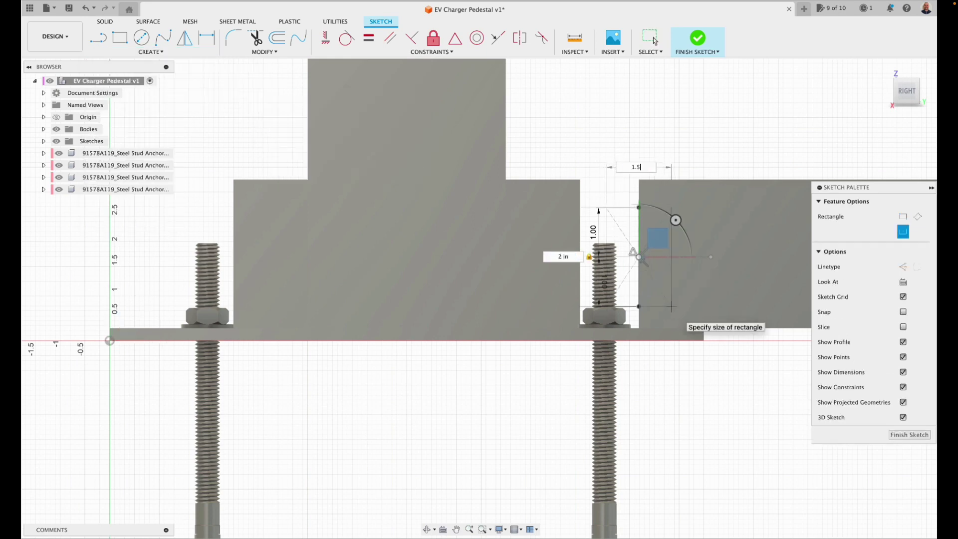
{"action": "key", "text": "Return"}
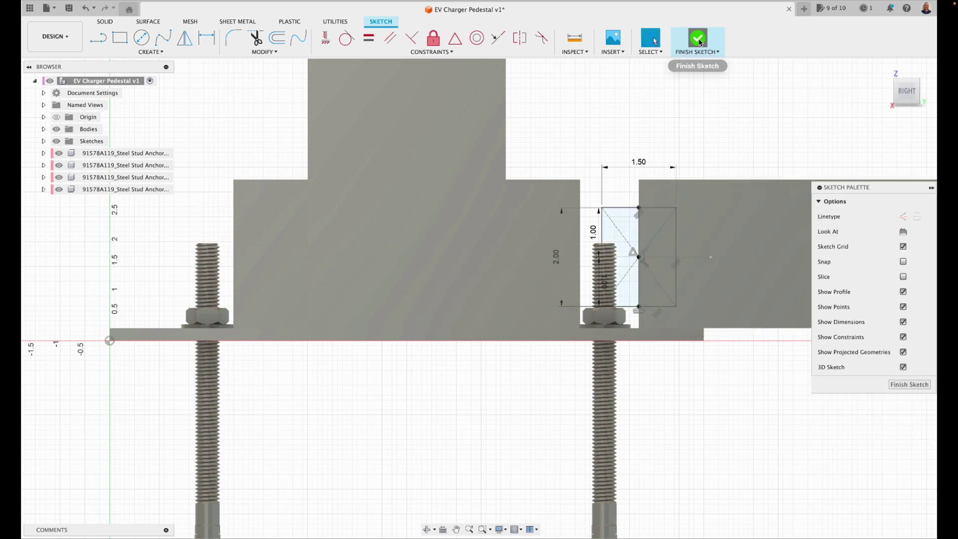
{"action": "left_click", "coordinate": [700, 43]}
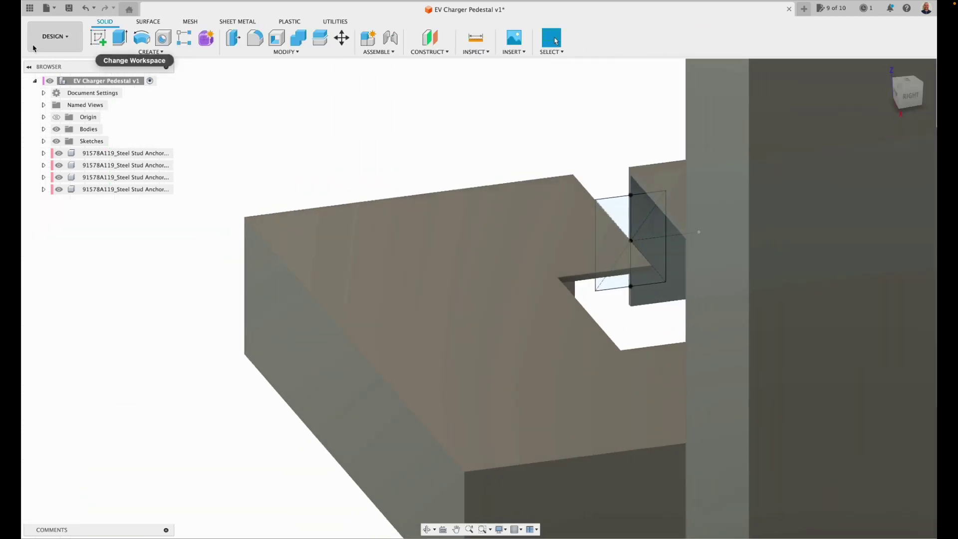
- Extrude both halves of the 1.5 by 2 in rectangle 0.125 in as a new body to form the first tab
{"action": "left_click", "coordinate": [120, 38]}
{"action": "left_click", "coordinate": [616, 235]}
{"action": "left_click", "coordinate": [650, 241]}
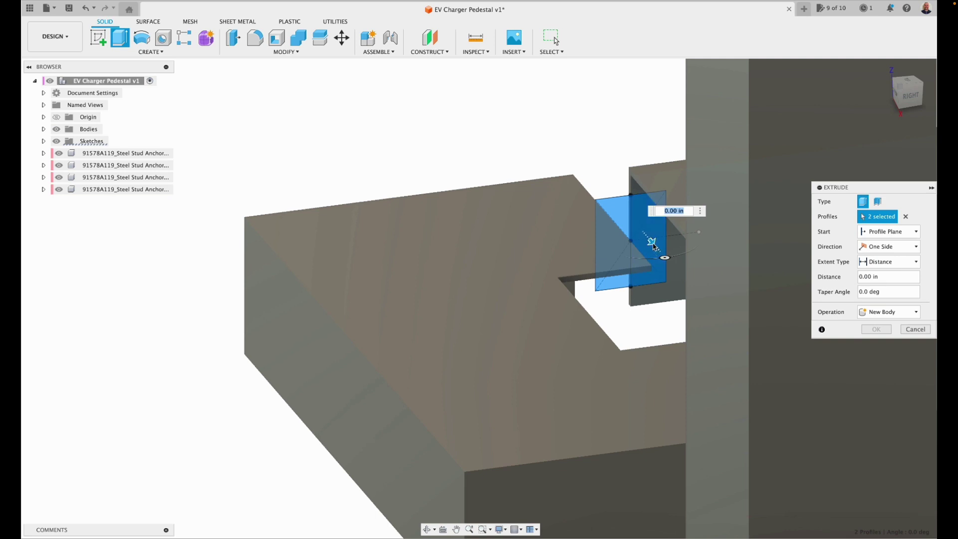
{"action": "left_click_drag", "start_coordinate": [653, 244], "coordinate": [659, 251]}
{"action": "left_click_drag", "start_coordinate": [892, 277], "coordinate": [841, 277]}
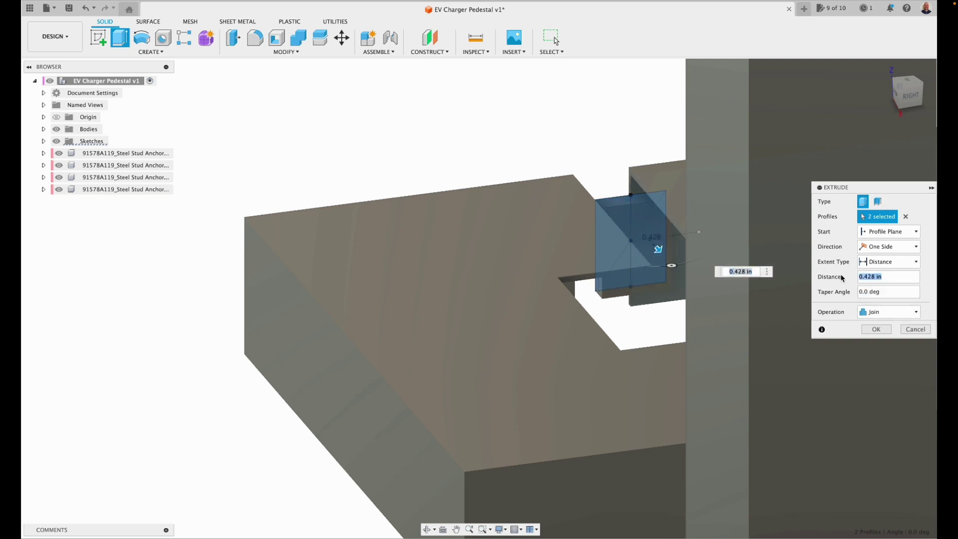
{"action": "left_click", "coordinate": [876, 315]}
{"action": "left_click", "coordinate": [878, 357]}
{"action": "left_click", "coordinate": [876, 329]}
- On the inner face of the rear cover half's opposite end wall, sketch a construction line inward from the vertical edge's midpoint
{"action": "scroll", "coordinate": [608, 192], "scroll_direction": "up", "scroll_amount": 3}
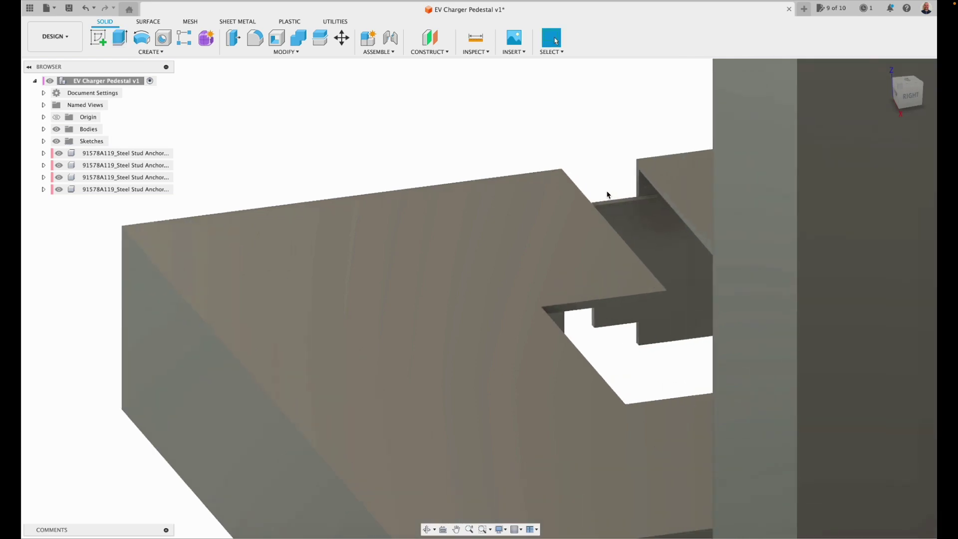
{"action": "mouse_move", "coordinate": [608, 194]}
{"action": "middle_mouse_down", "text": "shift"}
{"action": "mouse_move", "coordinate": [649, 188]}
{"action": "mouse_move", "coordinate": [669, 225]}
{"action": "mouse_move", "coordinate": [814, 160]}
{"action": "middle_mouse_up", "text": "shift"}
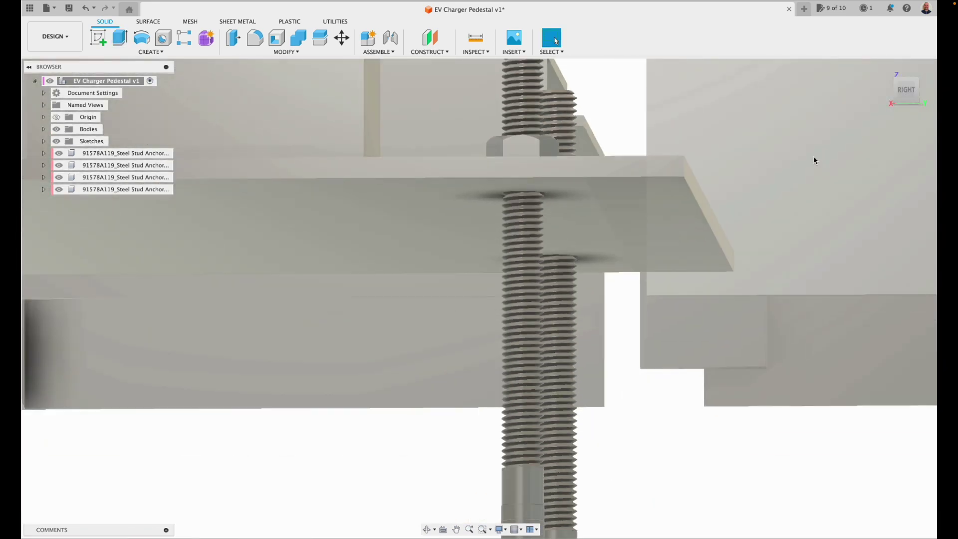
{"action": "scroll", "coordinate": [814, 159], "scroll_direction": "down", "scroll_amount": 5}
{"action": "mouse_move", "coordinate": [902, 95]}
{"action": "left_mouse_down"}
{"action": "mouse_move", "coordinate": [828, 107]}
{"action": "mouse_move", "coordinate": [823, 93]}
{"action": "mouse_move", "coordinate": [834, 82]}
{"action": "left_mouse_up"}
{"action": "left_click", "coordinate": [98, 38]}
{"action": "left_click", "coordinate": [220, 117]}
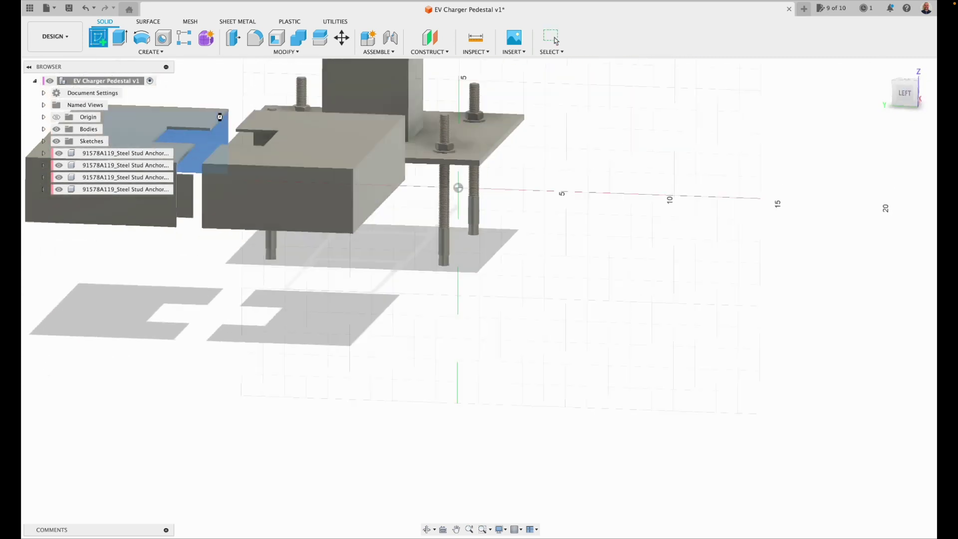
{"action": "left_click", "coordinate": [220, 117]}
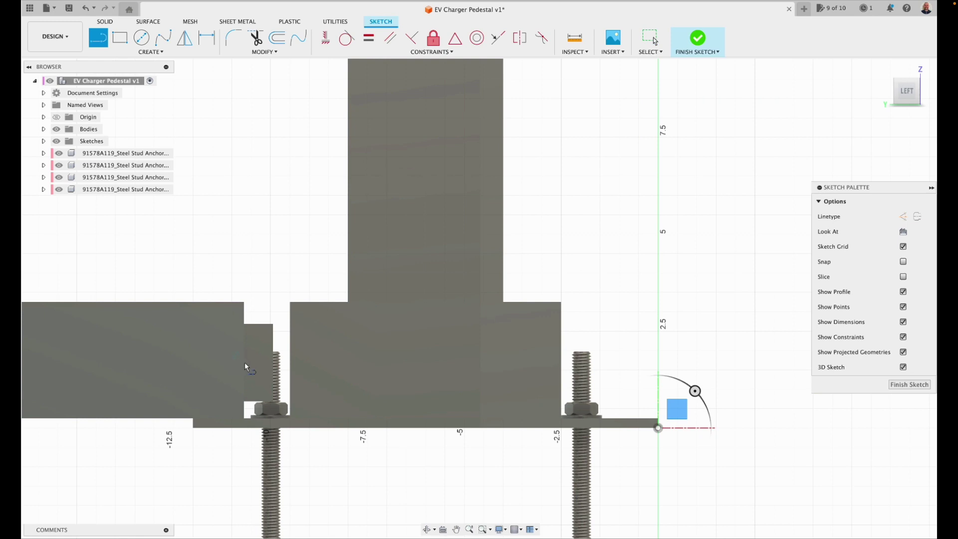
{"action": "left_click", "coordinate": [244, 362]}
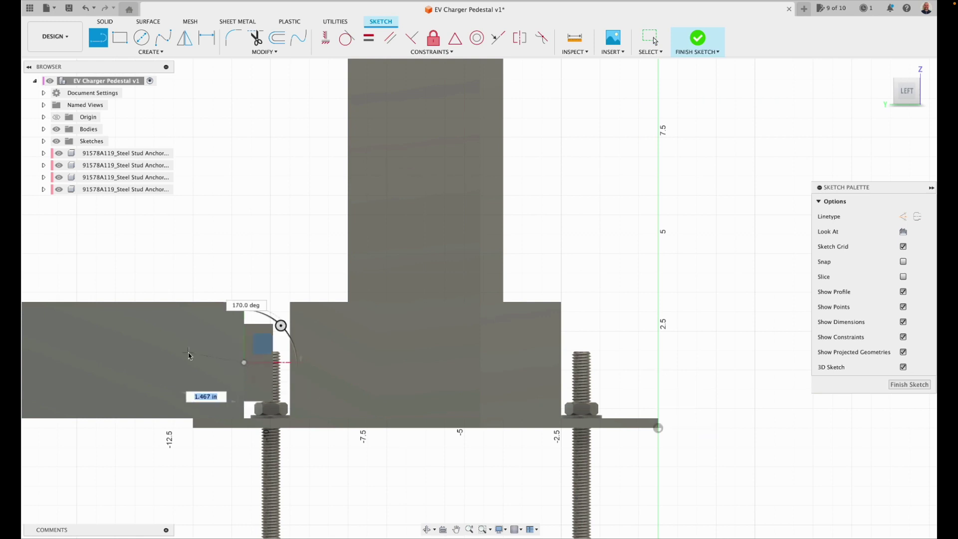
{"action": "left_click", "coordinate": [904, 217]}
{"action": "left_click", "coordinate": [140, 362]}
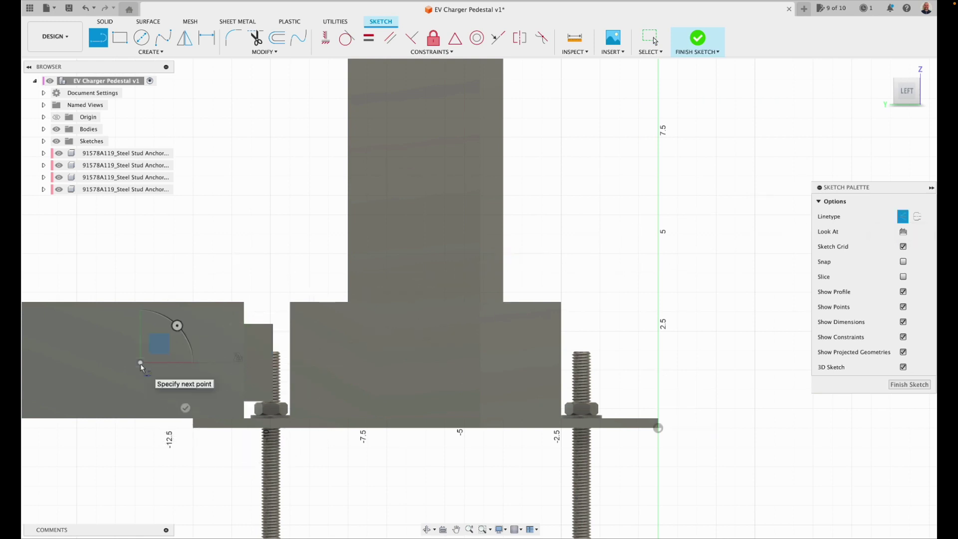
{"action": "key", "text": "Escape"}
- Draw a solid-line center rectangle 1.5 in wide and 2 in high on this wall's edge midpoint and finish the sketch
{"action": "left_click", "coordinate": [150, 52]}
{"action": "mouse_move", "coordinate": [106, 71]}
{"action": "left_click", "coordinate": [215, 71]}
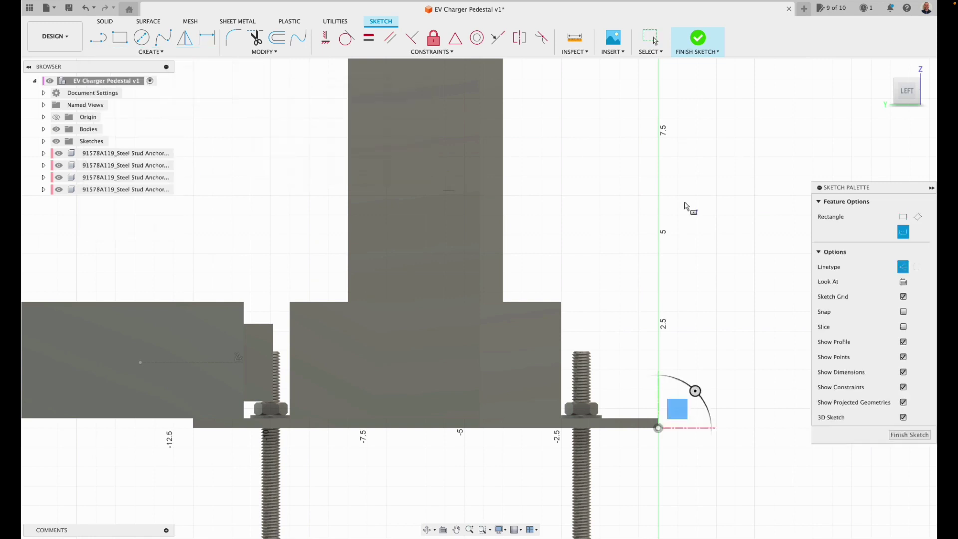
{"action": "left_click", "coordinate": [903, 267]}
{"action": "left_click", "coordinate": [244, 363]}
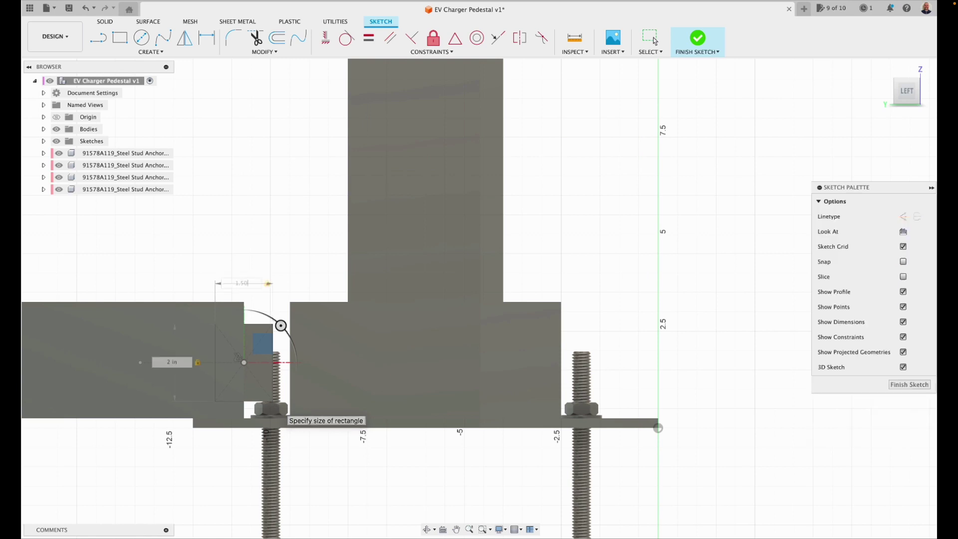
{"action": "key", "text": "Return"}
{"action": "left_click", "coordinate": [909, 435]}
- Extrude both profiles of the rectangle nearest the base plate 0.125 in as a new body to form the second tab
{"action": "left_click", "coordinate": [902, 92]}
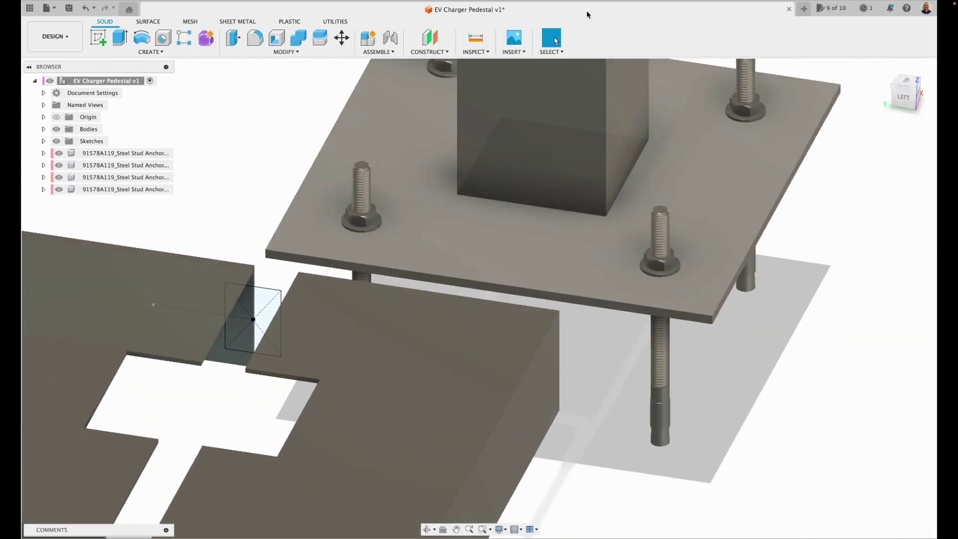
{"action": "left_click", "coordinate": [120, 38]}
{"action": "left_click", "coordinate": [263, 301]}
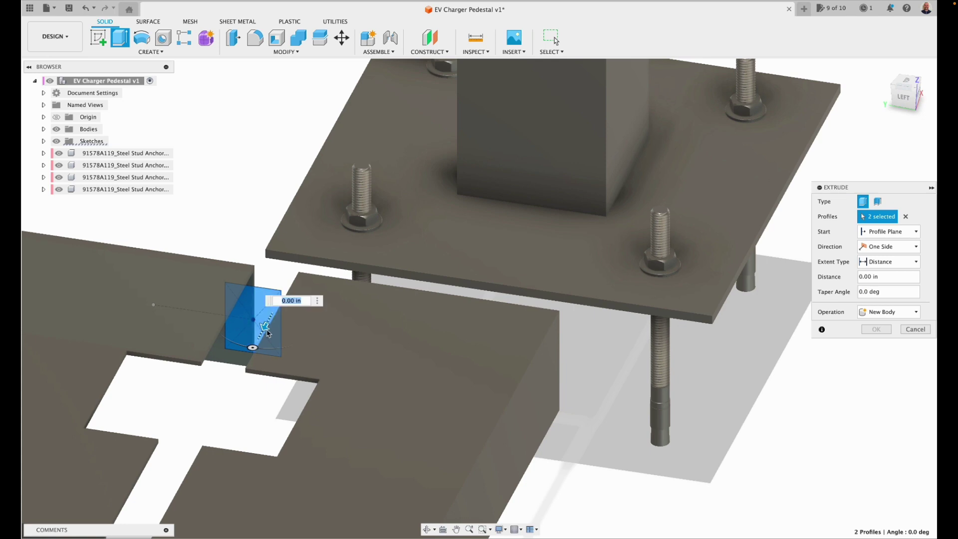
{"action": "left_click_drag", "start_coordinate": [265, 327], "coordinate": [256, 348]}
{"action": "left_click", "coordinate": [889, 312]}
{"action": "left_click", "coordinate": [881, 357]}
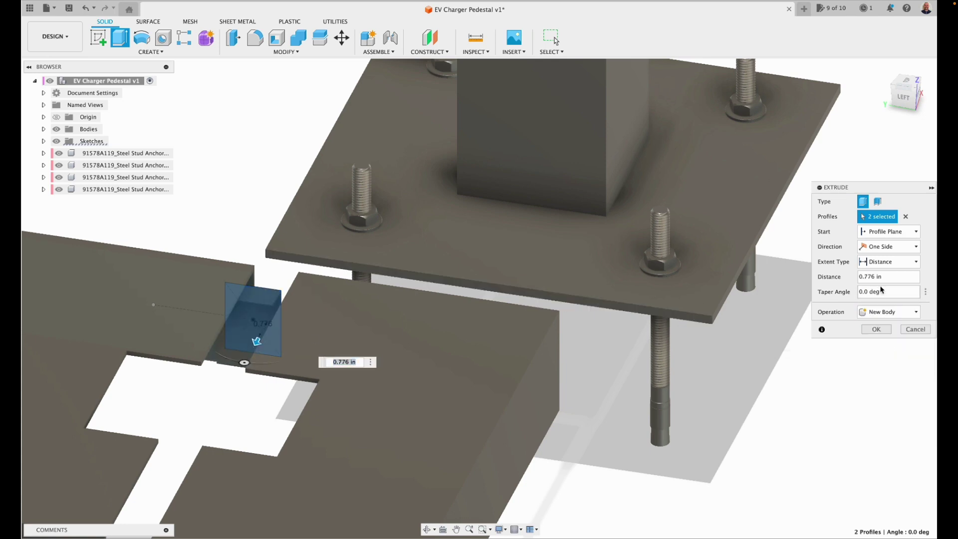
{"action": "type", "text": ".125"}
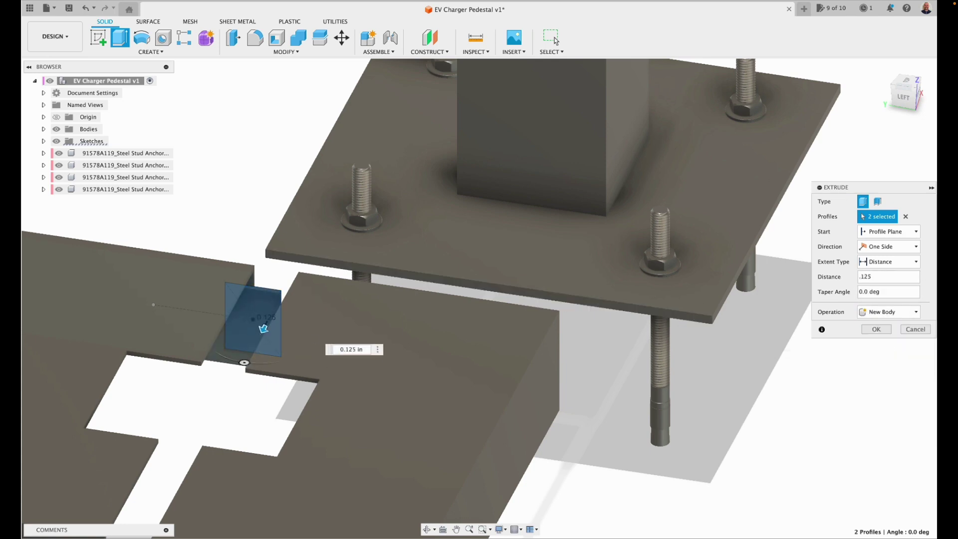
{"action": "key", "text": "Return"}
- Move the front base cover half about 1.182 in toward the rear half so their mating edges meet around the square opening
{"action": "left_click", "coordinate": [883, 71]}
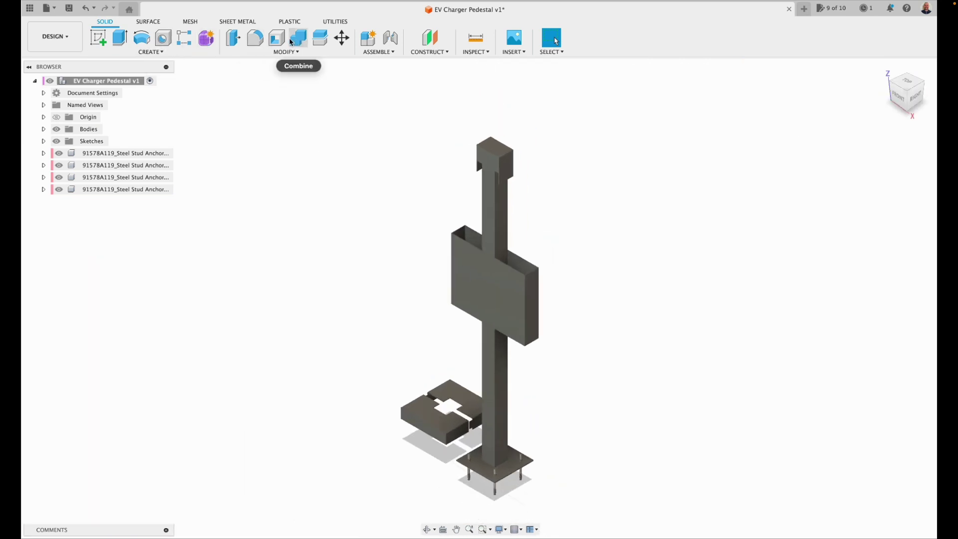
{"action": "left_click", "coordinate": [342, 37]}
{"action": "left_click", "coordinate": [432, 417]}
{"action": "scroll", "coordinate": [432, 417], "scroll_direction": "up", "scroll_amount": 4}
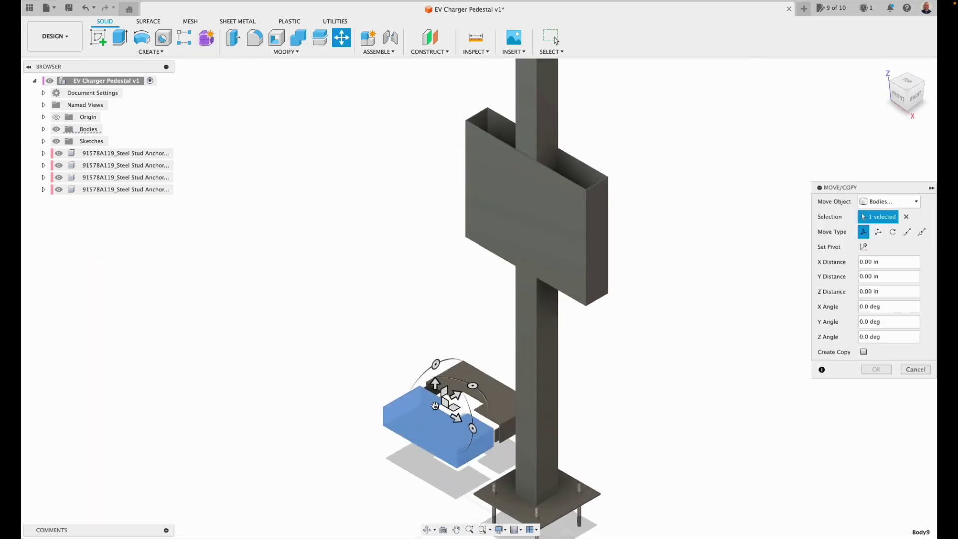
{"action": "left_click", "coordinate": [920, 76]}
{"action": "scroll", "coordinate": [338, 242], "scroll_direction": "up", "scroll_amount": 6}
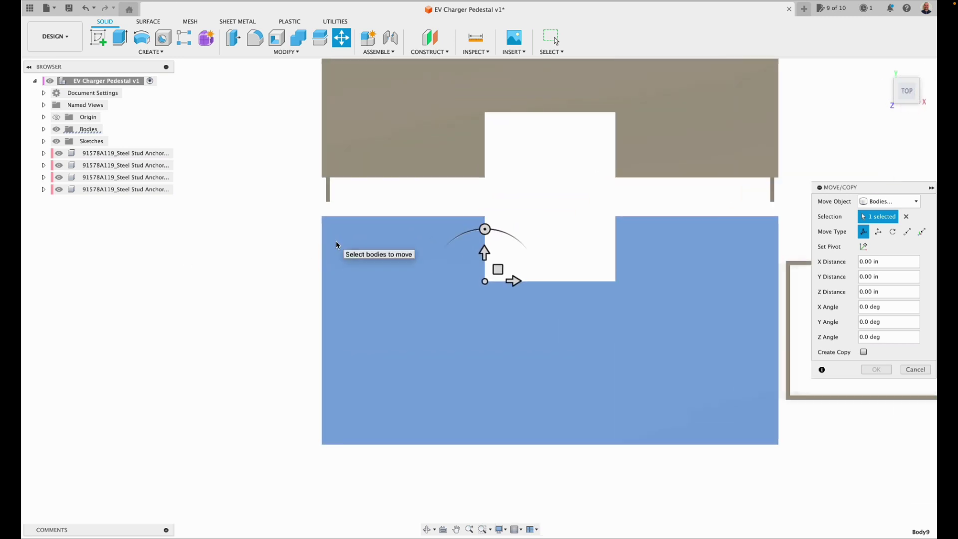
{"action": "left_click_drag", "start_coordinate": [489, 257], "coordinate": [488, 221]}
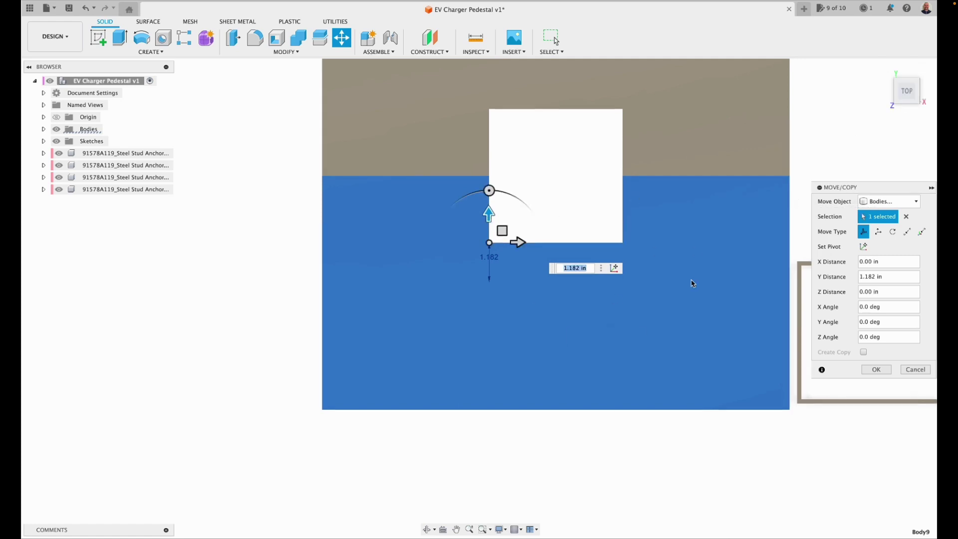
{"action": "left_click_drag", "start_coordinate": [488, 215], "coordinate": [489, 215]}
{"action": "left_click", "coordinate": [884, 374]}
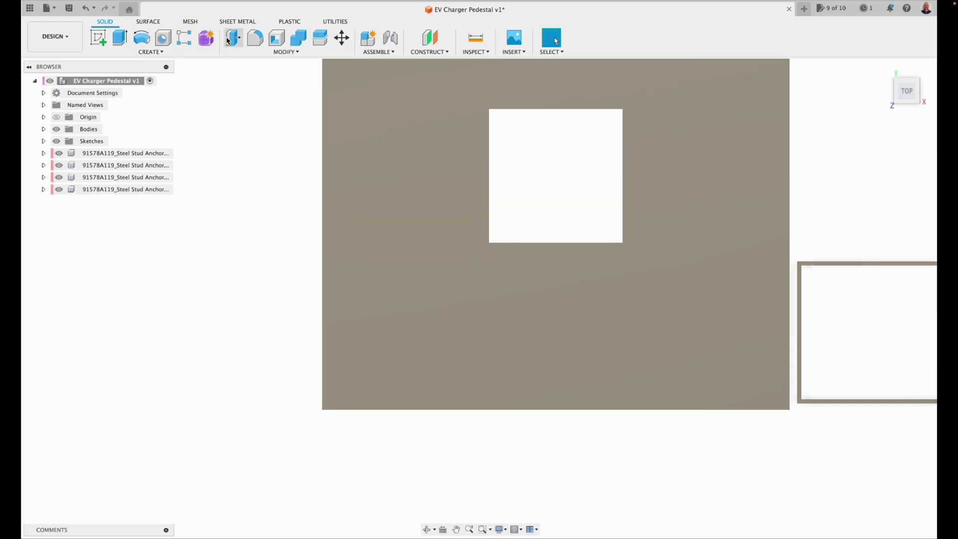
{"action": "left_click", "coordinate": [908, 97]}
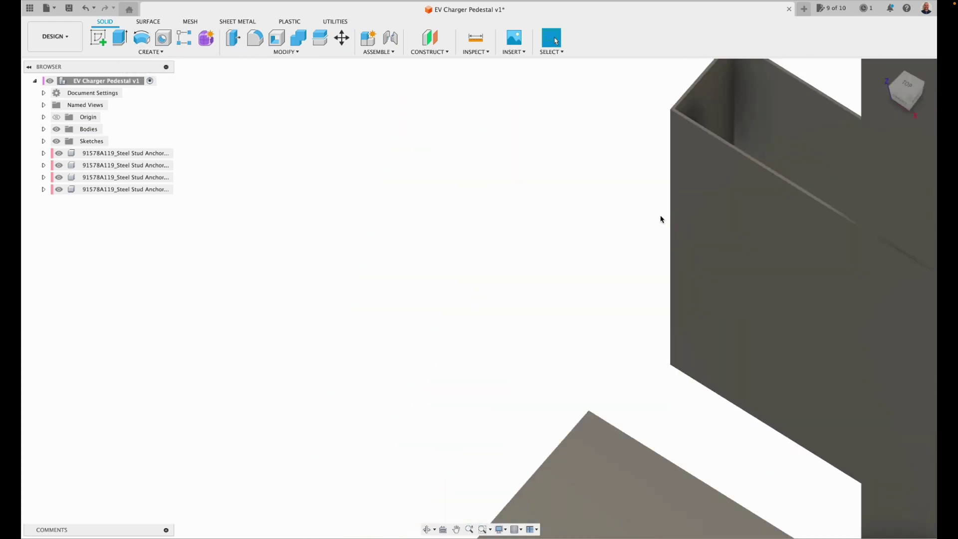
{"action": "left_click", "coordinate": [342, 37]}
{"action": "left_click", "coordinate": [574, 355]}
{"action": "left_click", "coordinate": [591, 346]}
{"action": "left_click_drag", "start_coordinate": [591, 346], "coordinate": [731, 432]}
{"action": "left_click", "coordinate": [85, 8]}
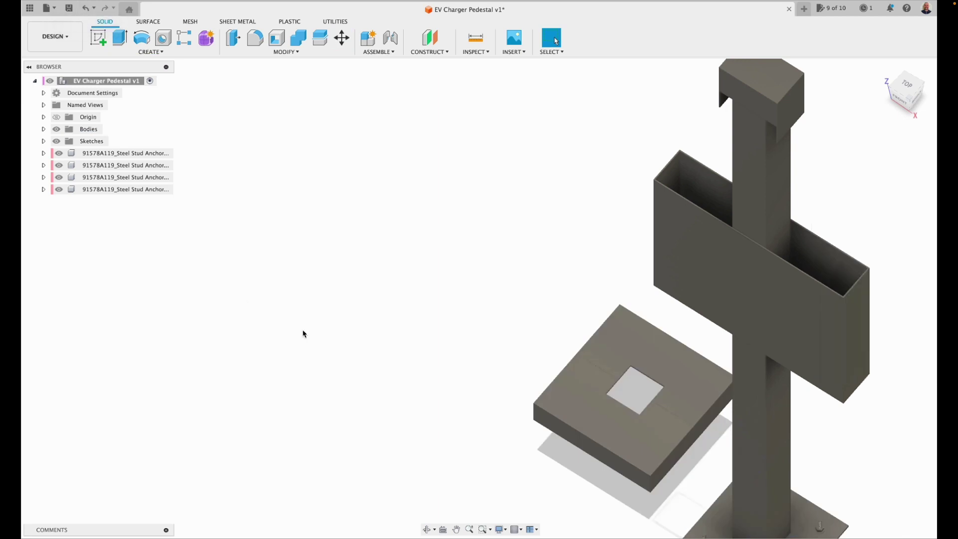
- Move all four base cover bodies about 15.77 in toward the post, and shift them about -4.70 in X and 2.793 in Z to center over the base plate
{"action": "scroll", "coordinate": [563, 292], "scroll_direction": "down", "scroll_amount": 2}
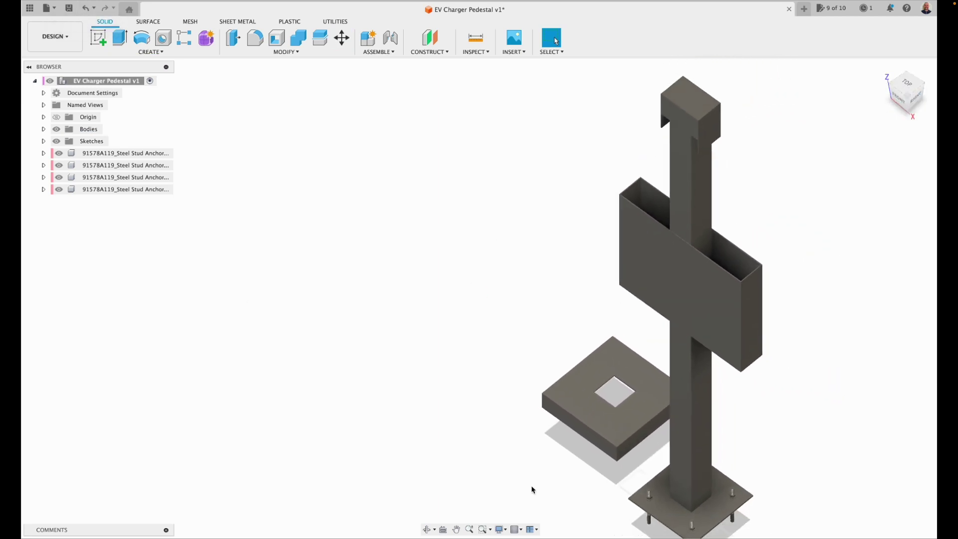
{"action": "left_click_drag", "start_coordinate": [651, 460], "coordinate": [511, 346]}
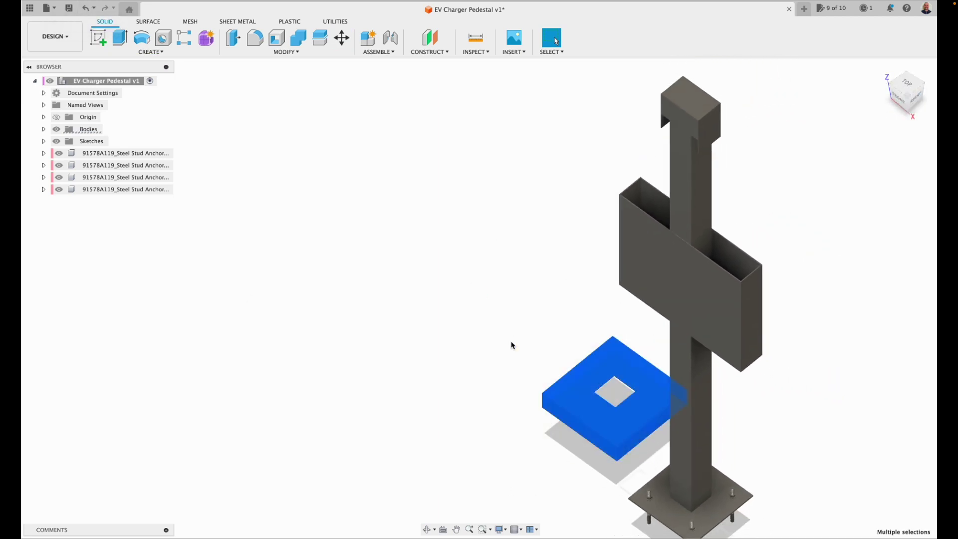
{"action": "left_click", "coordinate": [335, 42]}
{"action": "left_click_drag", "start_coordinate": [577, 412], "coordinate": [662, 478]}
{"action": "left_click", "coordinate": [907, 85]}
{"action": "scroll", "coordinate": [631, 265], "scroll_direction": "up", "scroll_amount": 3}
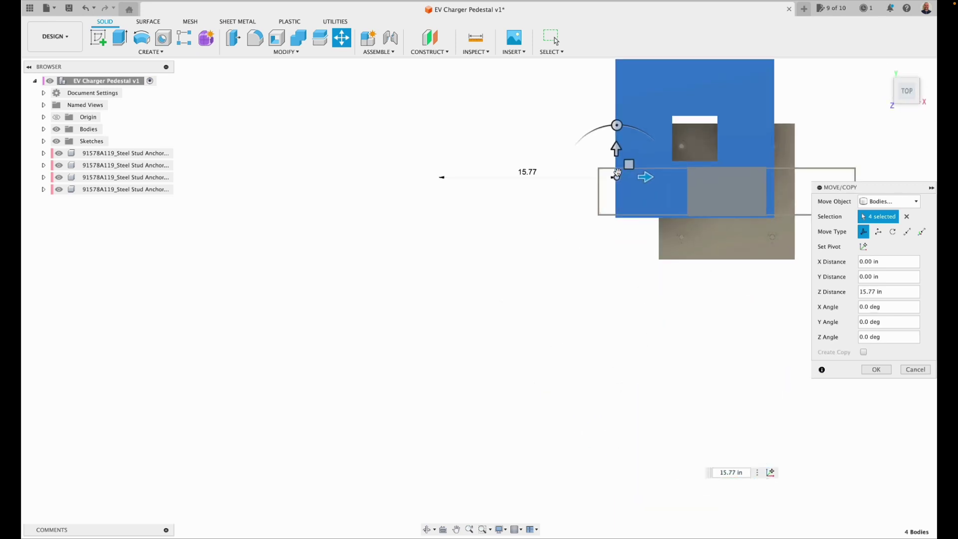
{"action": "left_click_drag", "start_coordinate": [630, 166], "coordinate": [662, 218]}
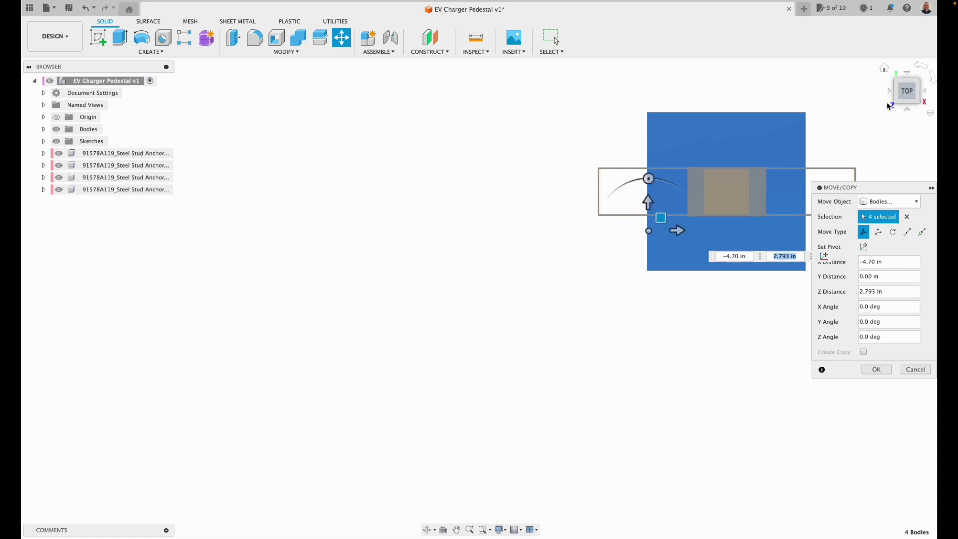
{"action": "left_click", "coordinate": [884, 67]}
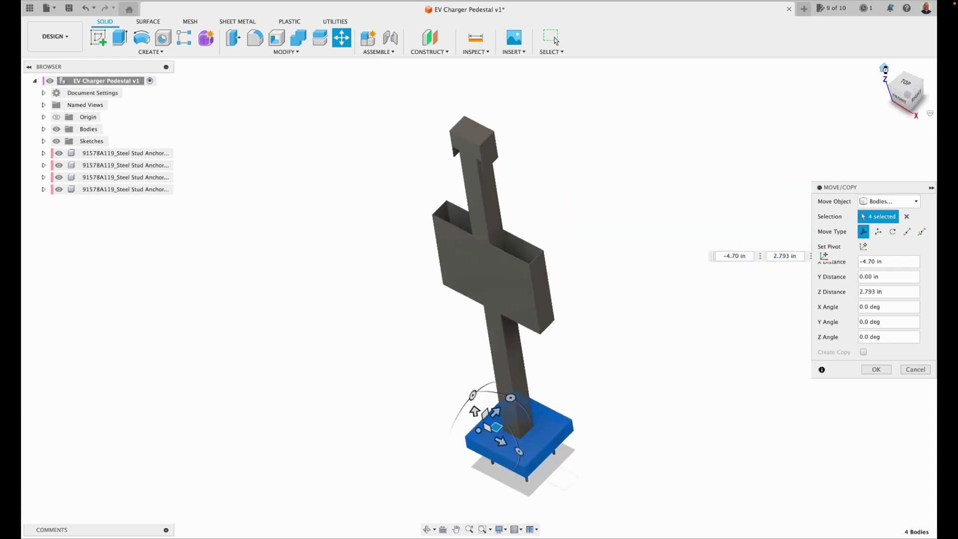
- Lower the four cover bodies by about 0.257 in so the cover encloses the base plate, and finish the move
{"action": "left_click", "coordinate": [913, 102]}
{"action": "scroll", "coordinate": [694, 208], "scroll_direction": "up", "scroll_amount": 1}
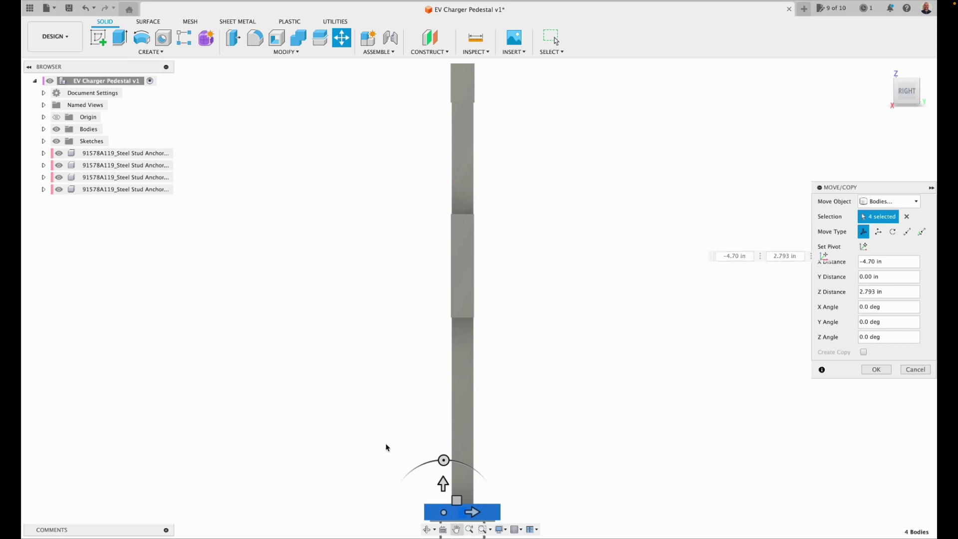
{"action": "middle_click_drag", "start_coordinate": [386, 447], "coordinate": [280, 323]}
{"action": "scroll", "coordinate": [398, 276], "scroll_direction": "up", "scroll_amount": 4}
{"action": "scroll", "coordinate": [316, 321], "scroll_direction": "up", "scroll_amount": 3}
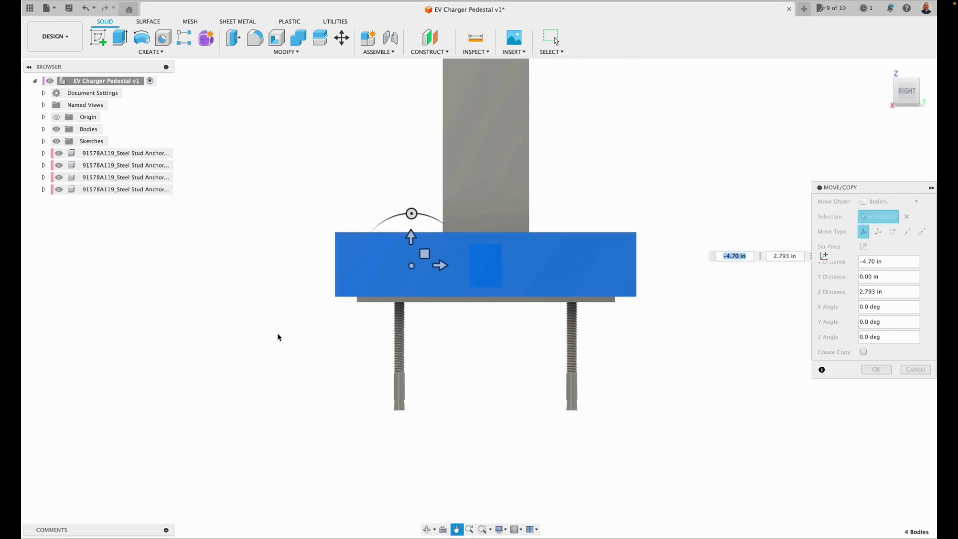
{"action": "left_click_drag", "start_coordinate": [412, 238], "coordinate": [411, 243]}
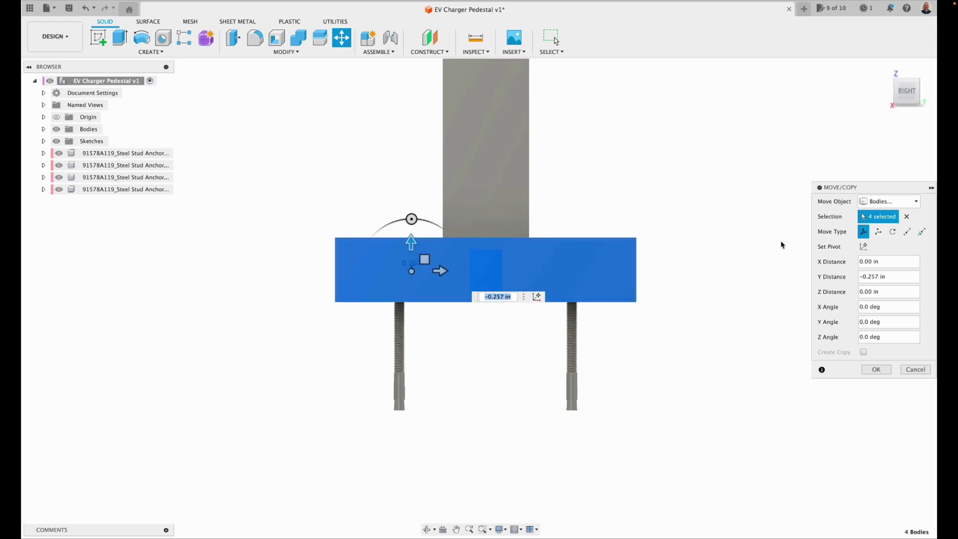
{"action": "left_click", "coordinate": [884, 68]}
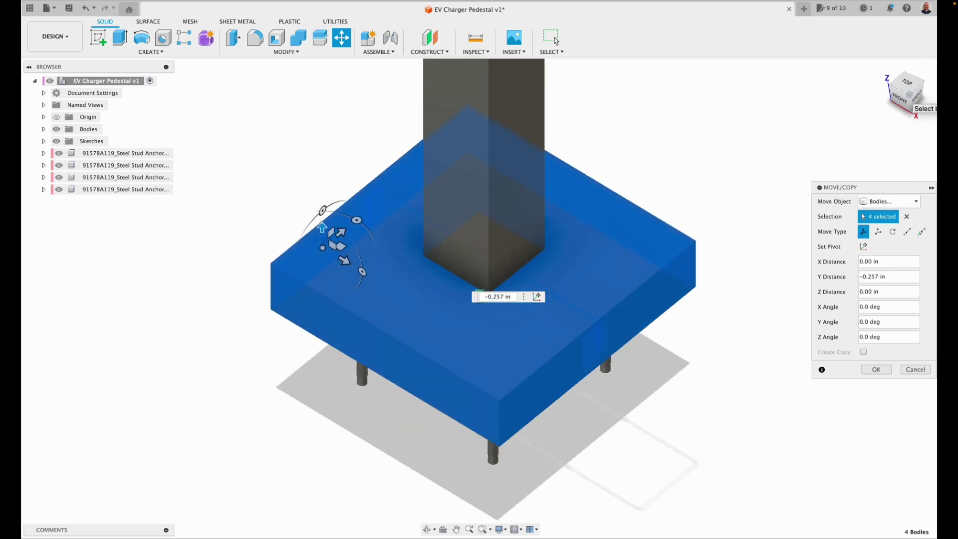
{"action": "left_click", "coordinate": [884, 68]}
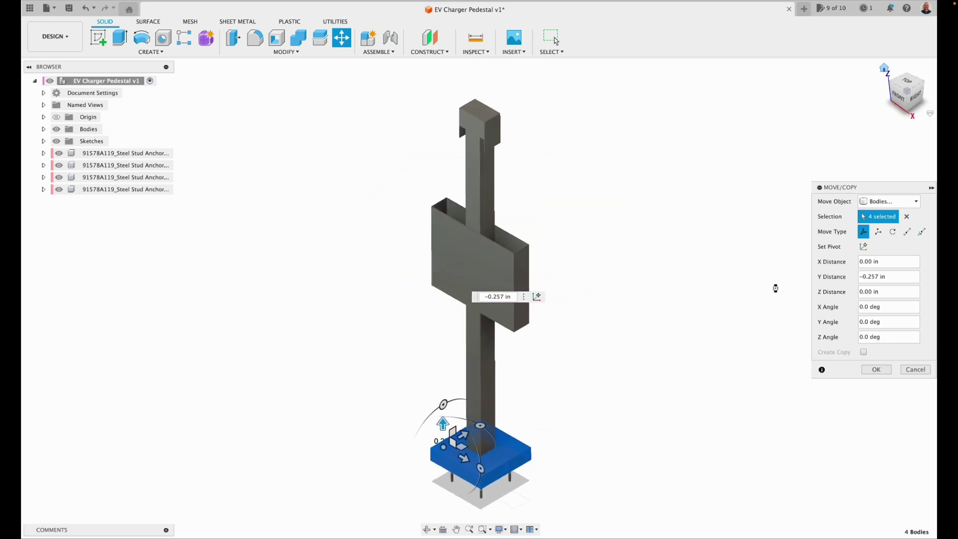
{"action": "left_click", "coordinate": [876, 370]}
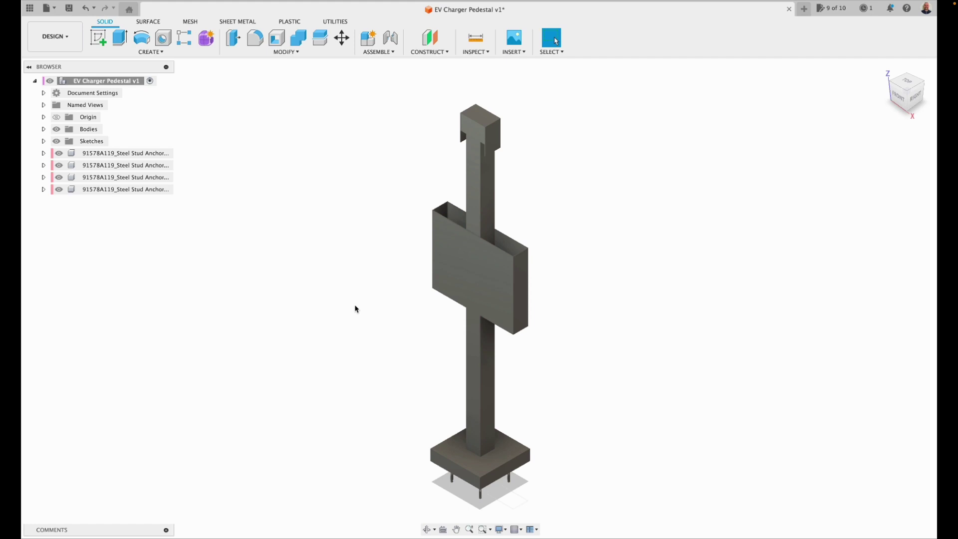
- Switch to the Render workspace and open the glossy paints in the appearance library
{"action": "left_click", "coordinate": [50, 36]}
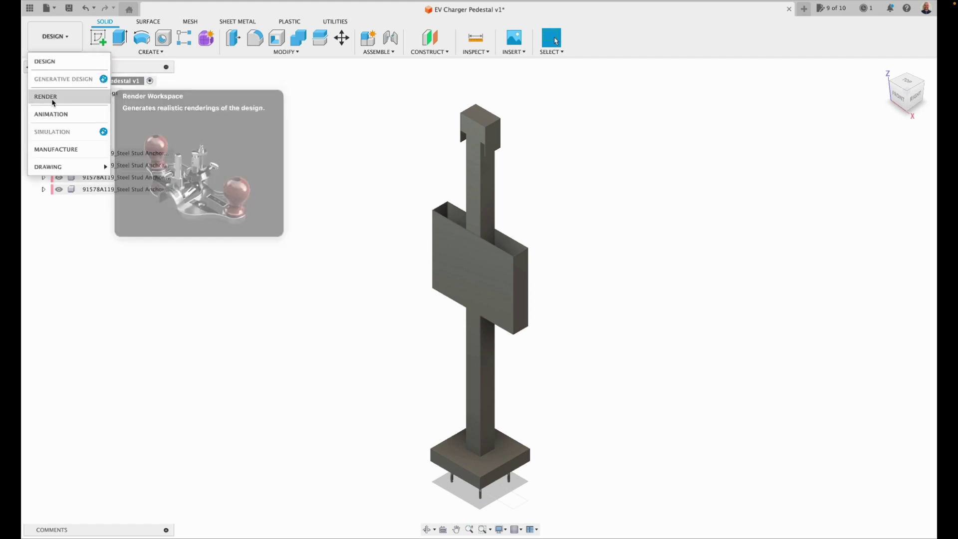
{"action": "left_click", "coordinate": [46, 98]}
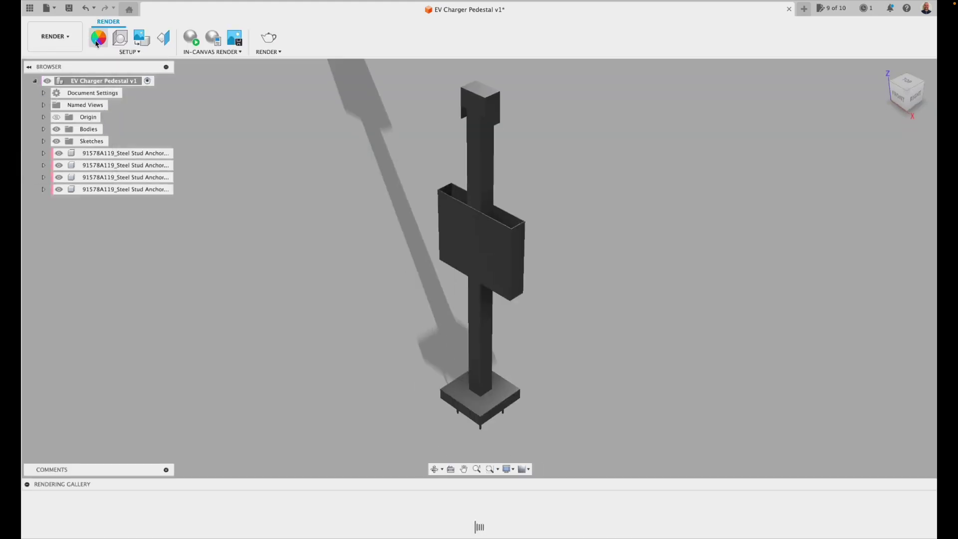
{"action": "left_click", "coordinate": [97, 42]}
{"action": "left_click_drag", "start_coordinate": [892, 186], "coordinate": [888, 132]}
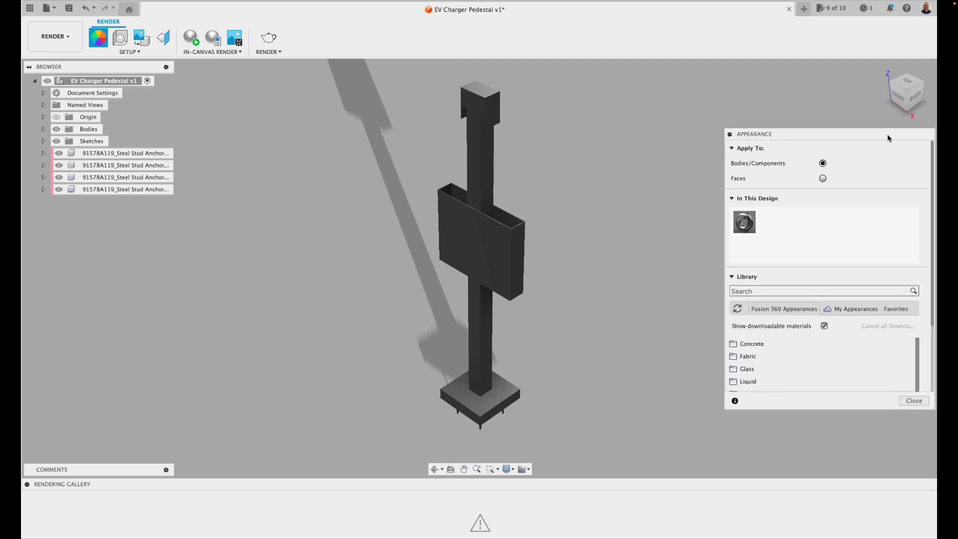
{"action": "left_click_drag", "start_coordinate": [848, 410], "coordinate": [844, 533]}
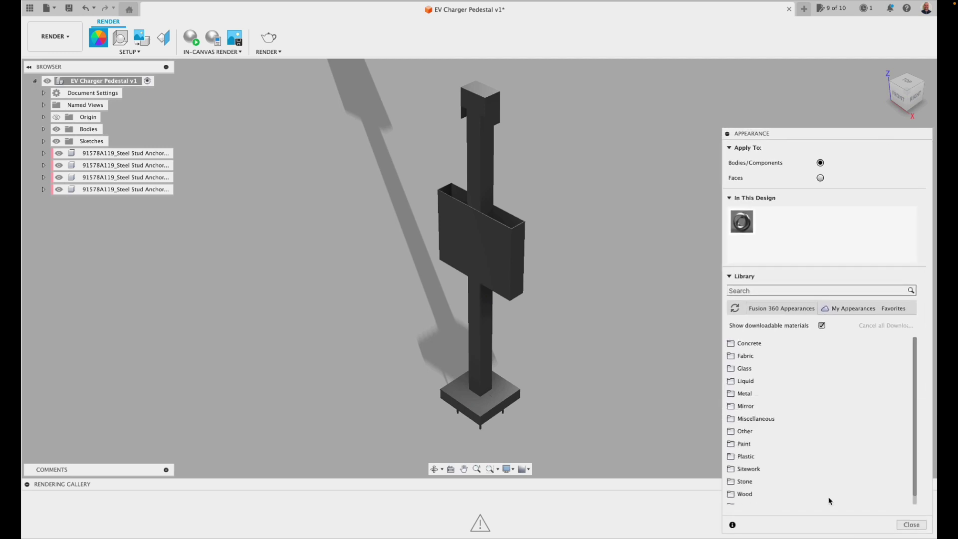
{"action": "scroll", "coordinate": [748, 446], "scroll_direction": "down", "scroll_amount": 1}
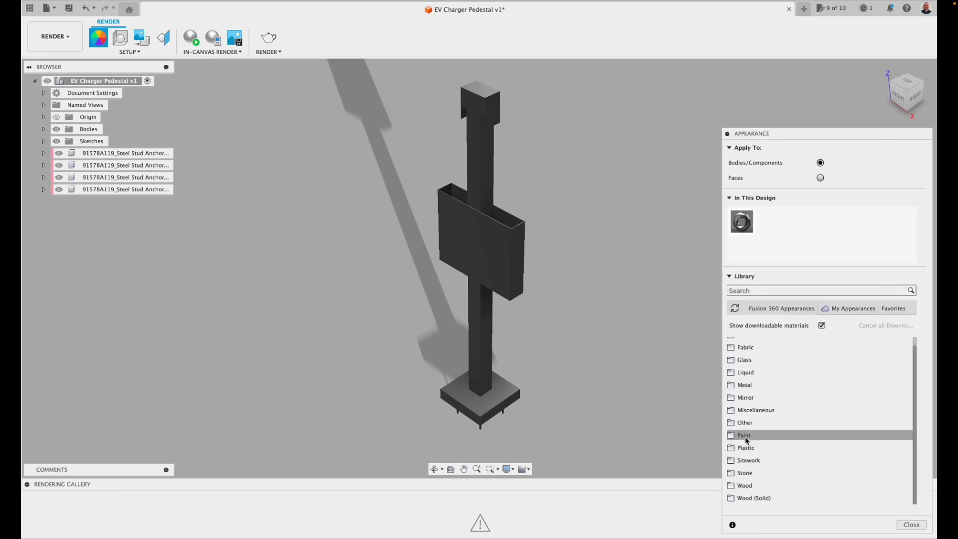
{"action": "left_click", "coordinate": [746, 438]}
{"action": "left_click", "coordinate": [754, 449]}
{"action": "scroll", "coordinate": [807, 467], "scroll_direction": "down", "scroll_amount": 2}
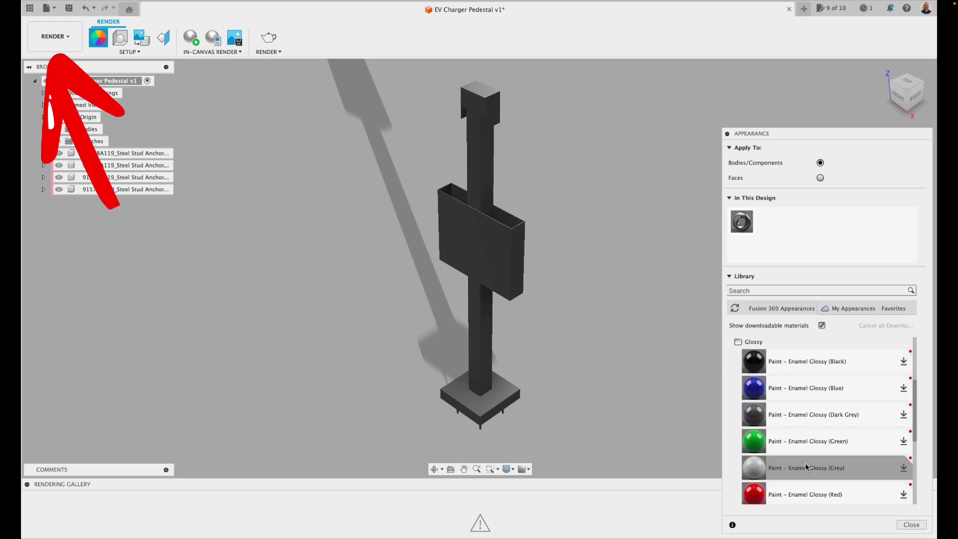
- Apply Paint - Enamel Glossy (Grey) to the box, the base cover halves and the post
{"action": "left_click_drag", "start_coordinate": [807, 467], "coordinate": [509, 265]}
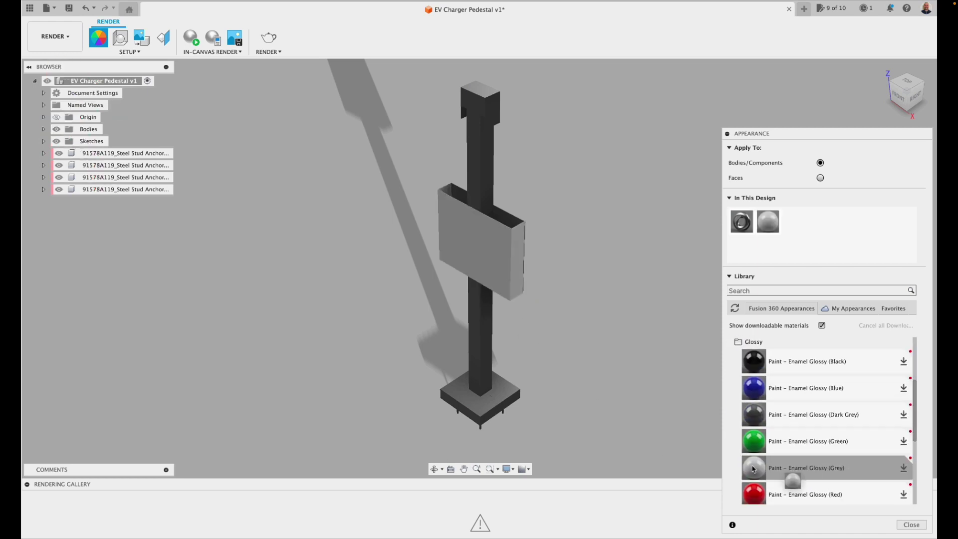
{"action": "left_click_drag", "start_coordinate": [754, 469], "coordinate": [523, 399]}
{"action": "left_click_drag", "start_coordinate": [651, 402], "coordinate": [510, 215]}
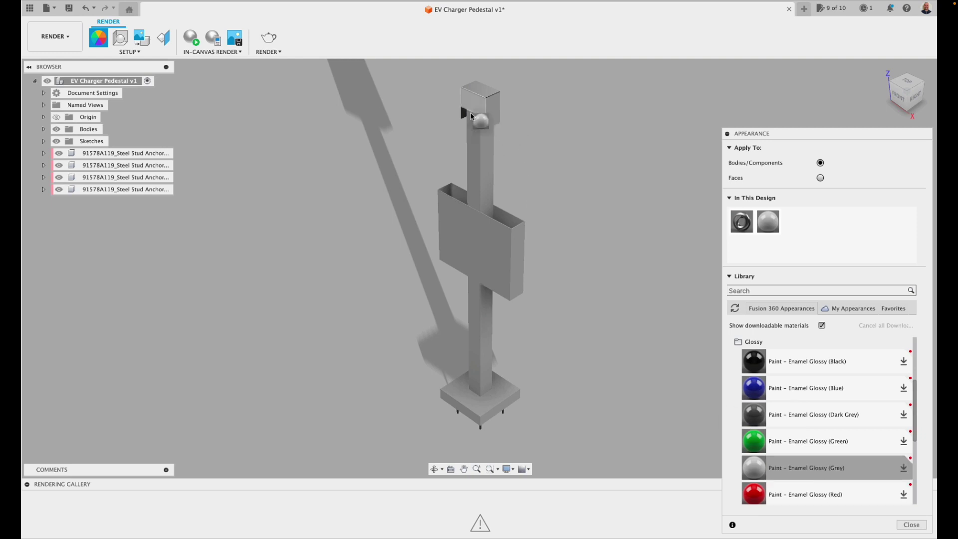
- Apply Paint - Enamel Glossy (Grey) to the top housing's cap and its remaining unpainted parts, including the far side
{"action": "scroll", "coordinate": [470, 98], "scroll_direction": "up", "scroll_amount": 3}
{"action": "scroll", "coordinate": [793, 474], "scroll_direction": "down", "scroll_amount": 2}
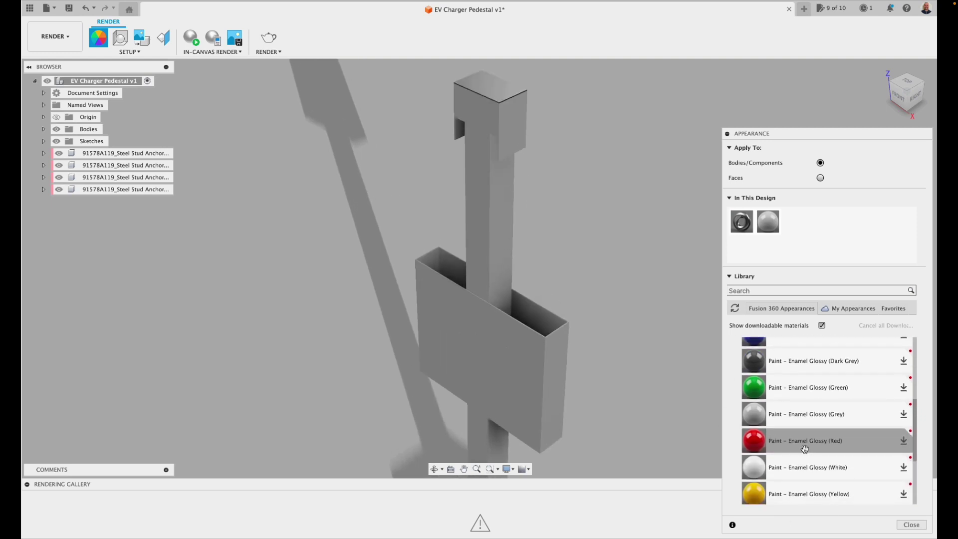
{"action": "scroll", "coordinate": [804, 448], "scroll_direction": "up", "scroll_amount": 1}
{"action": "left_click_drag", "start_coordinate": [804, 449], "coordinate": [492, 96]}
{"action": "scroll", "coordinate": [582, 215], "scroll_direction": "down", "scroll_amount": 1}
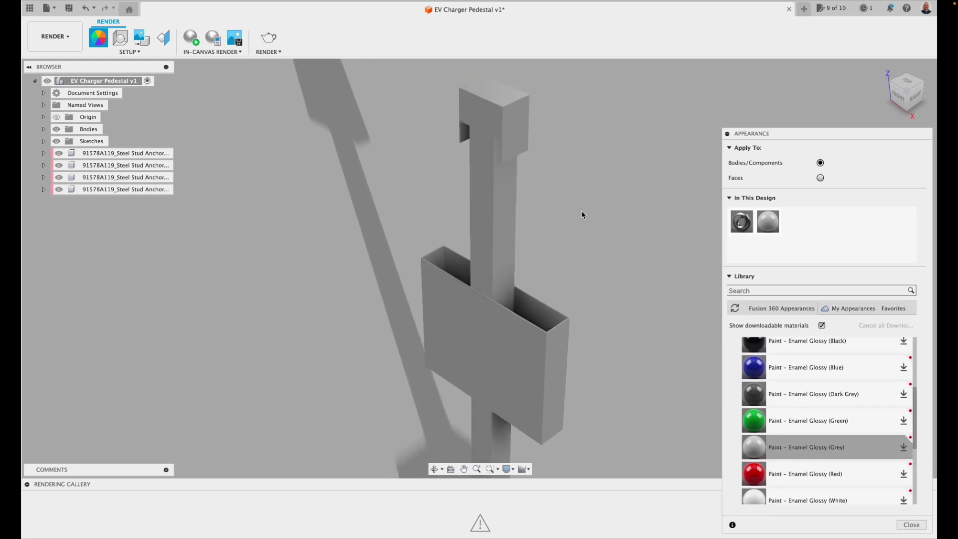
{"action": "left_click_drag", "start_coordinate": [901, 96], "coordinate": [866, 97]}
{"action": "left_click_drag", "start_coordinate": [805, 449], "coordinate": [430, 126]}
{"action": "scroll", "coordinate": [745, 340], "scroll_direction": "up", "scroll_amount": 3}
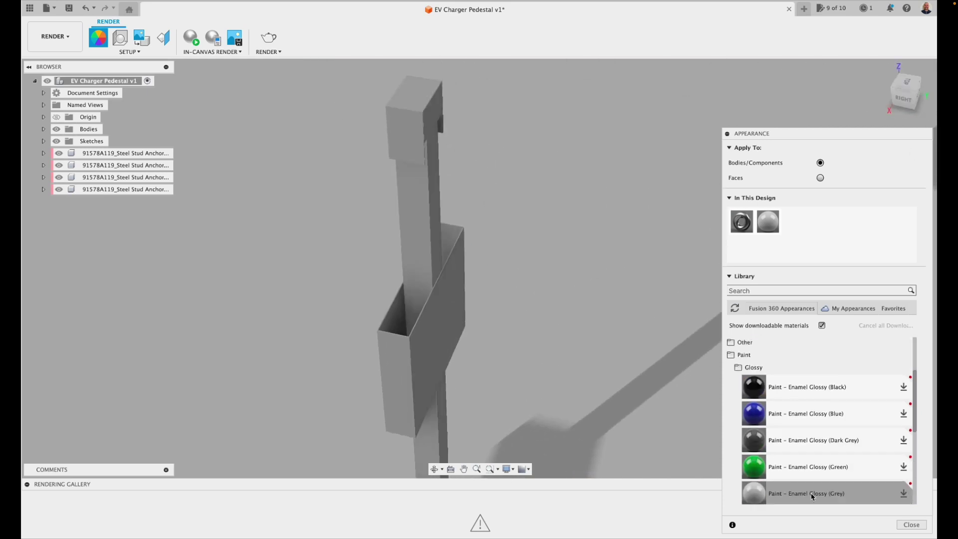
{"action": "left_click_drag", "start_coordinate": [798, 466], "coordinate": [442, 131]}
{"action": "scroll", "coordinate": [479, 200], "scroll_direction": "down", "scroll_amount": 4}
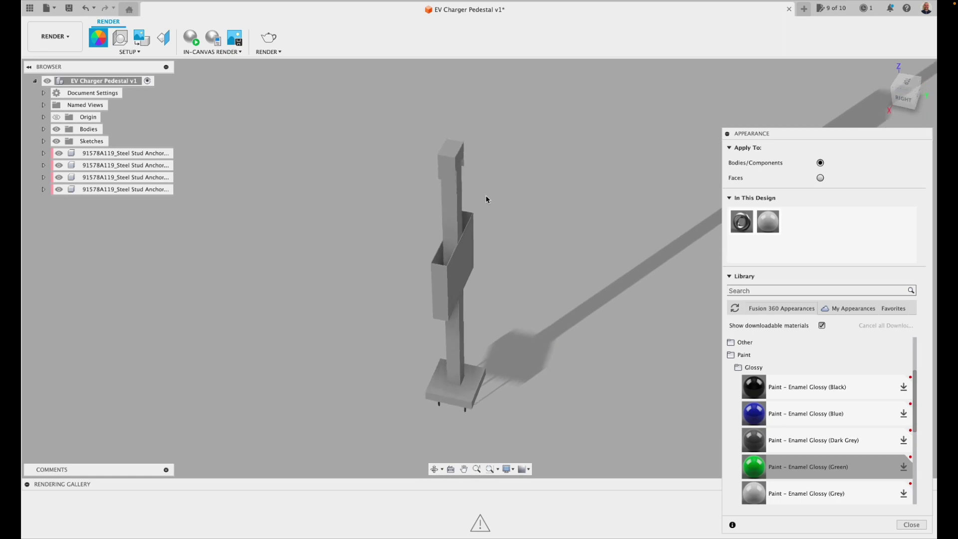
- Bring the stud anchors below the base into view and open the Chrome metals in the appearance library
{"action": "left_click_drag", "start_coordinate": [902, 95], "coordinate": [900, 67]}
{"action": "scroll", "coordinate": [512, 416], "scroll_direction": "up", "scroll_amount": 2}
{"action": "scroll", "coordinate": [513, 428], "scroll_direction": "up", "scroll_amount": 3}
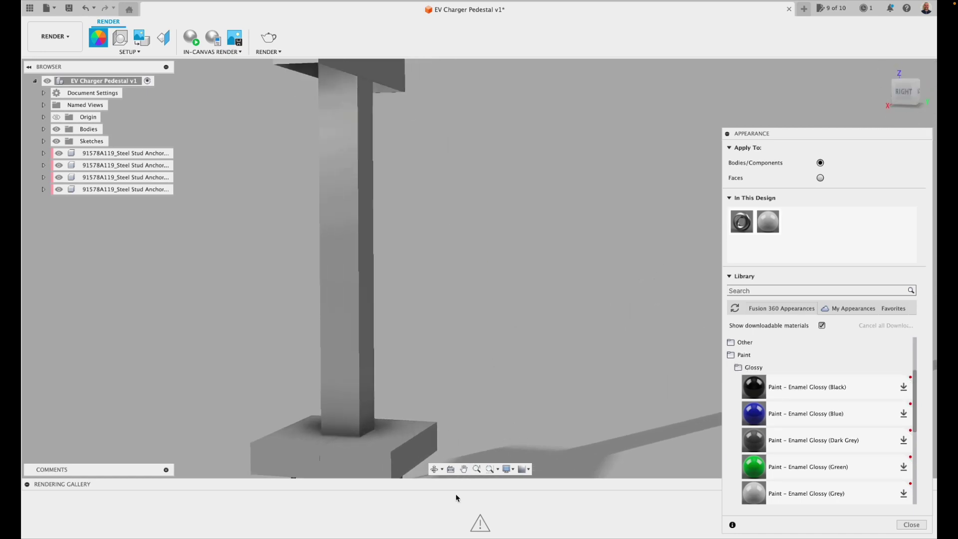
{"action": "left_click", "coordinate": [464, 469]}
{"action": "left_click_drag", "start_coordinate": [486, 389], "coordinate": [544, 336]}
{"action": "key", "text": "Escape"}
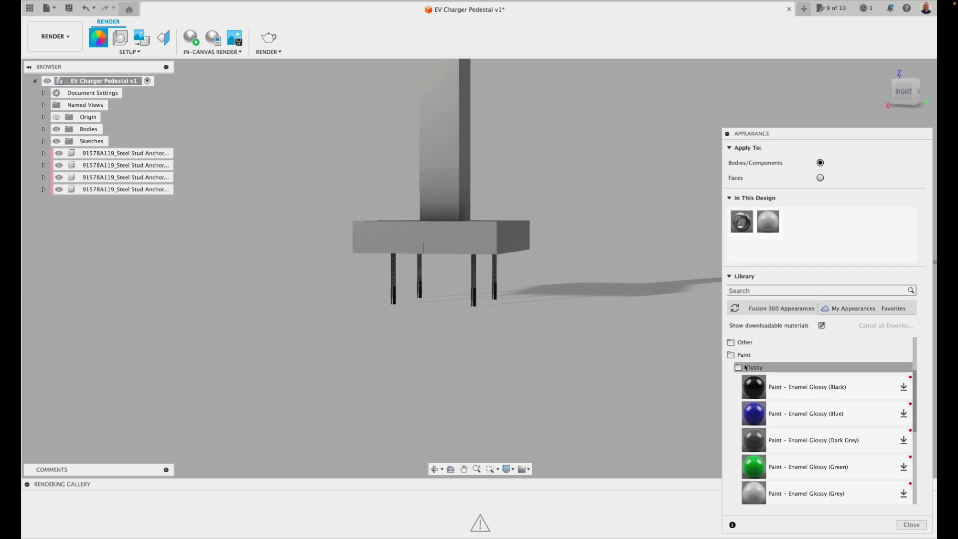
{"action": "left_click", "coordinate": [743, 355]}
{"action": "left_click", "coordinate": [732, 385]}
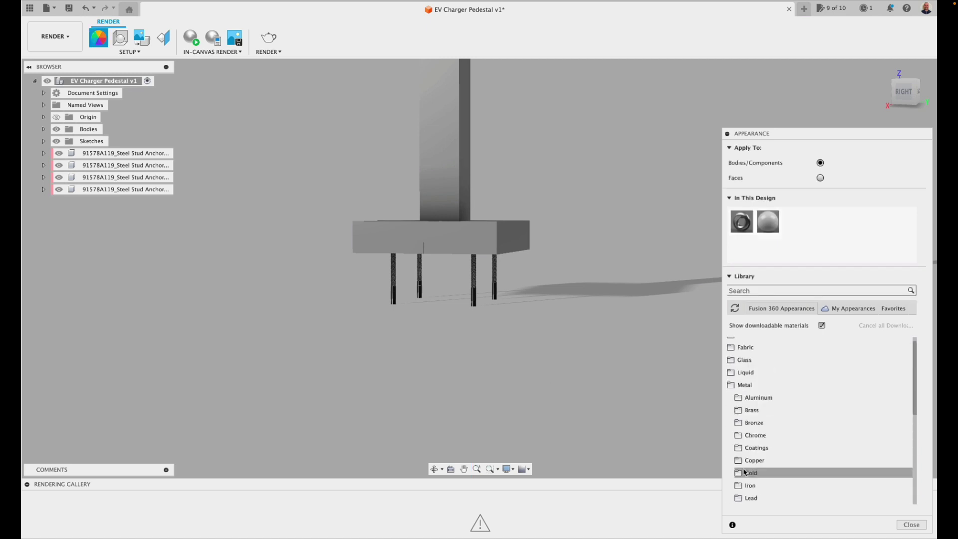
{"action": "left_click", "coordinate": [739, 451]}
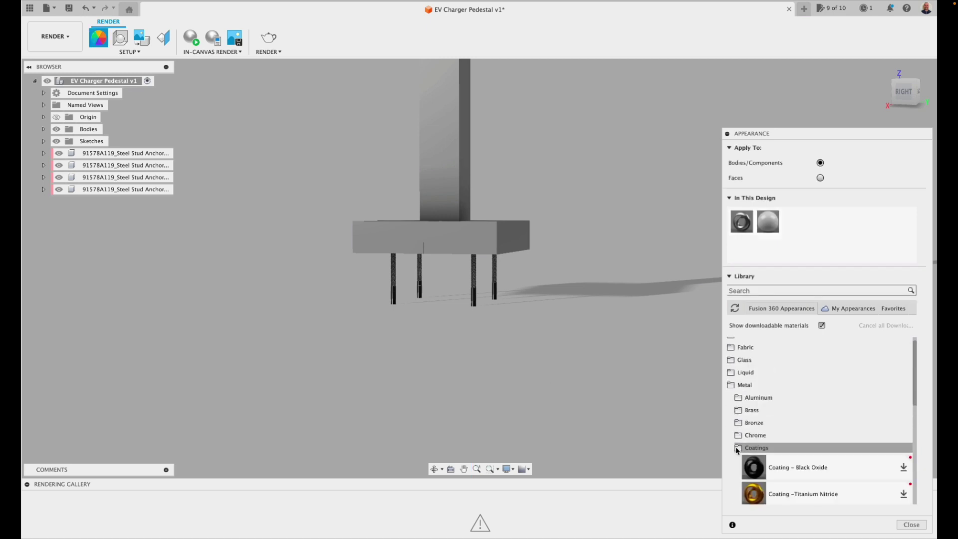
{"action": "scroll", "coordinate": [779, 452], "scroll_direction": "down", "scroll_amount": 4}
{"action": "left_click", "coordinate": [738, 387]}
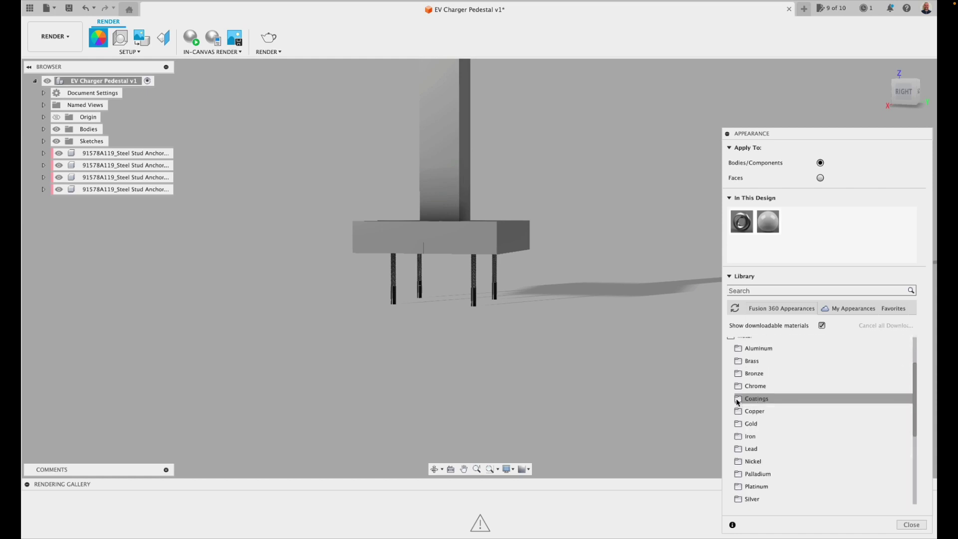
{"action": "left_click", "coordinate": [739, 386]}
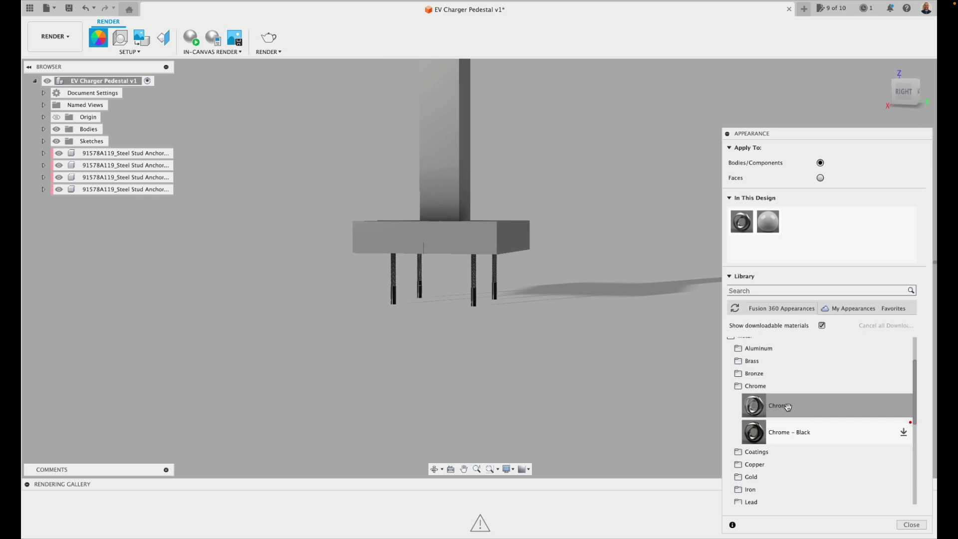
- Apply the Chrome appearance to the steel stud anchors beneath the base plate
{"action": "left_click_drag", "start_coordinate": [517, 310], "coordinate": [473, 307]}
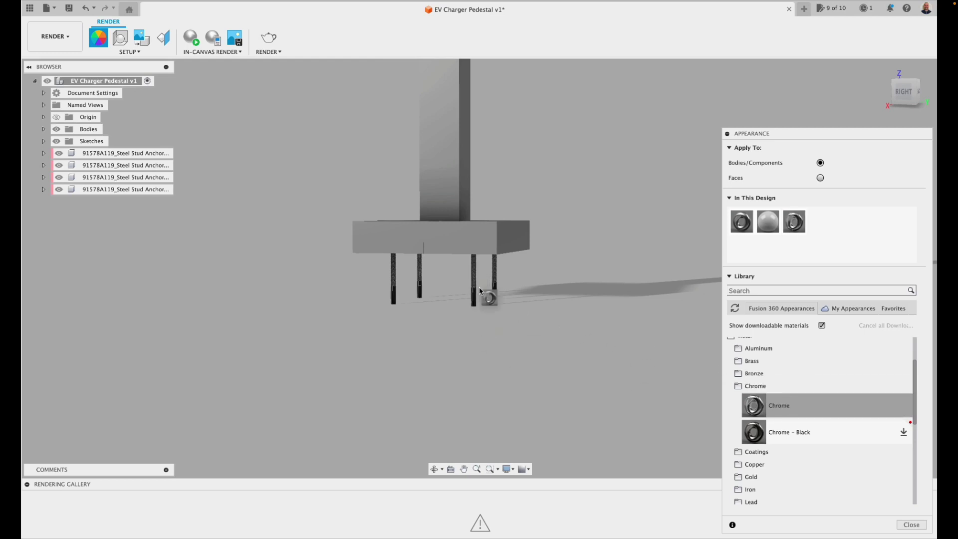
{"action": "left_click_drag", "start_coordinate": [519, 302], "coordinate": [510, 298]}
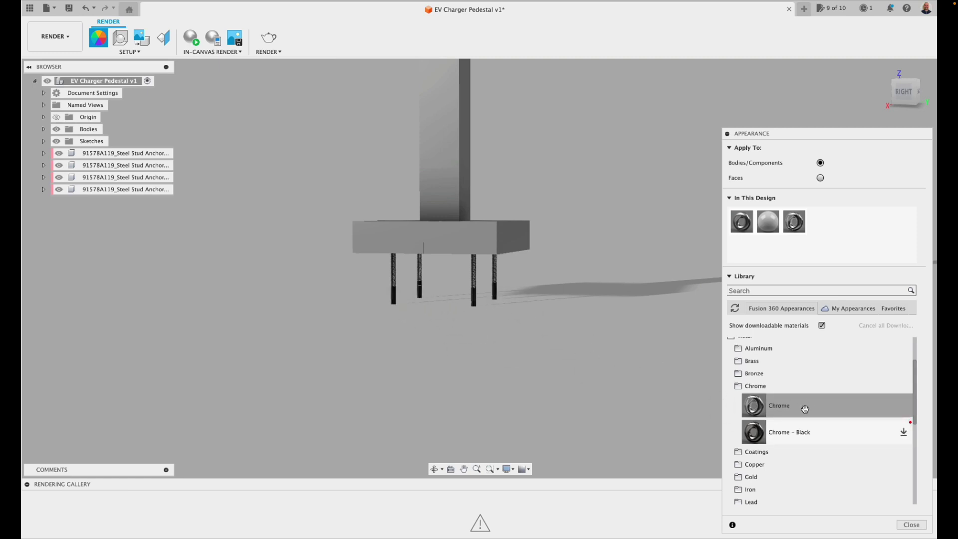
{"action": "left_click_drag", "start_coordinate": [751, 407], "coordinate": [493, 305]}
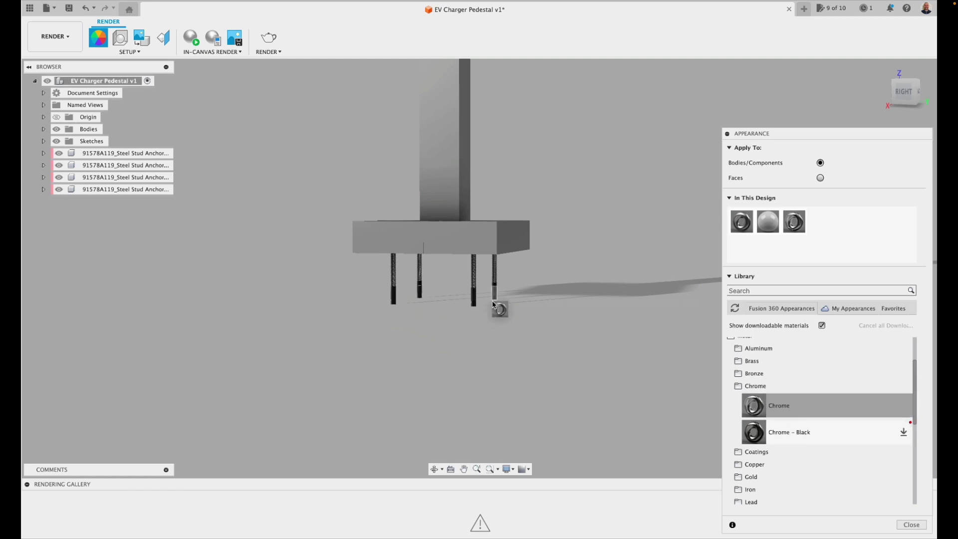
- Switch to the Design workspace and save the design with version description "EV Charger Pedestal" and milestone "Added"
{"action": "left_click", "coordinate": [886, 69]}
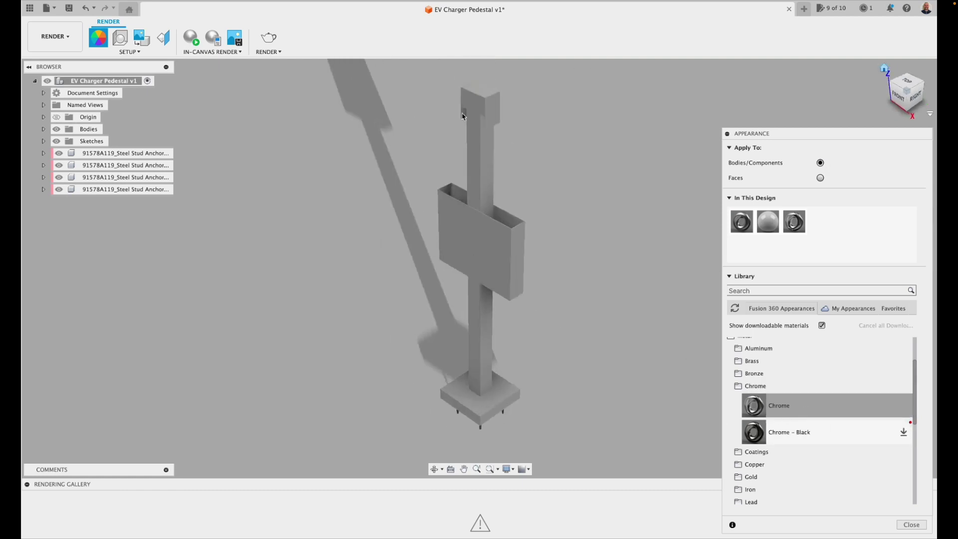
{"action": "left_click", "coordinate": [63, 39]}
{"action": "left_click", "coordinate": [49, 67]}
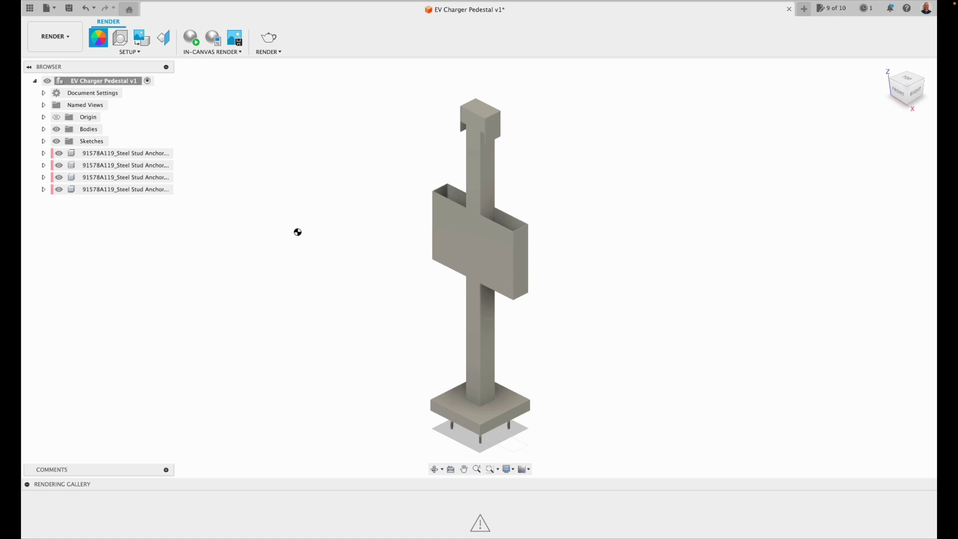
{"action": "left_click", "coordinate": [69, 8]}
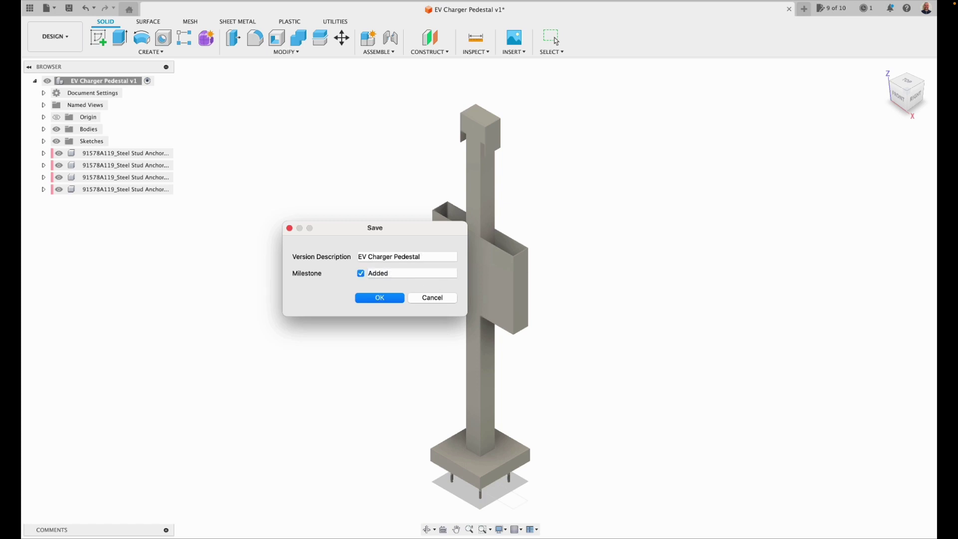
{"action": "left_click", "coordinate": [380, 300]}
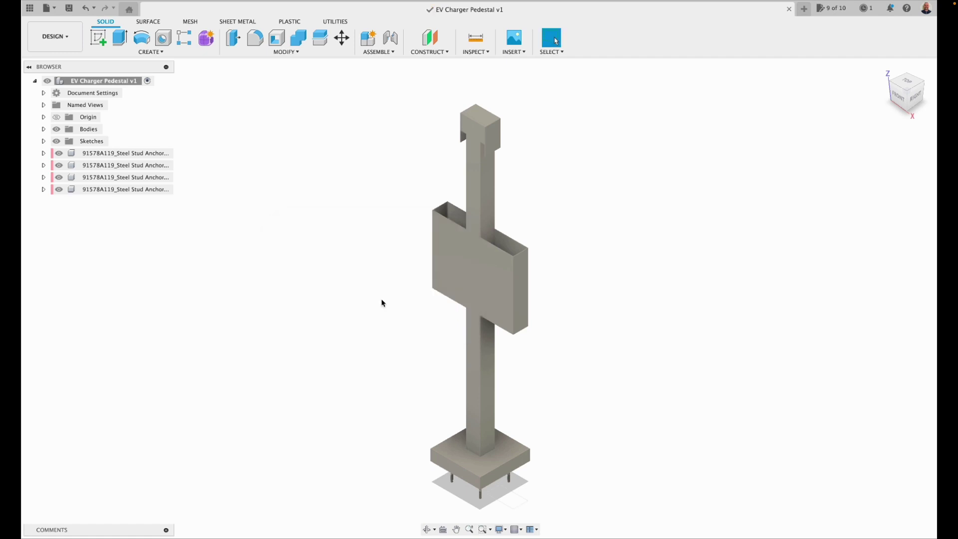
- Hide all sketches of the pedestal design
{"action": "left_click", "coordinate": [54, 143]}
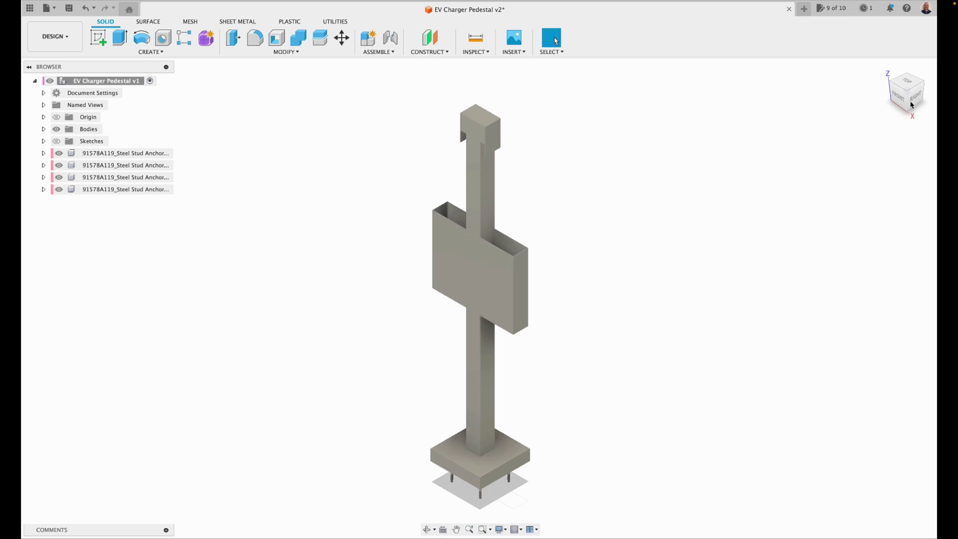
{"action": "left_click_drag", "start_coordinate": [911, 105], "coordinate": [812, 102]}
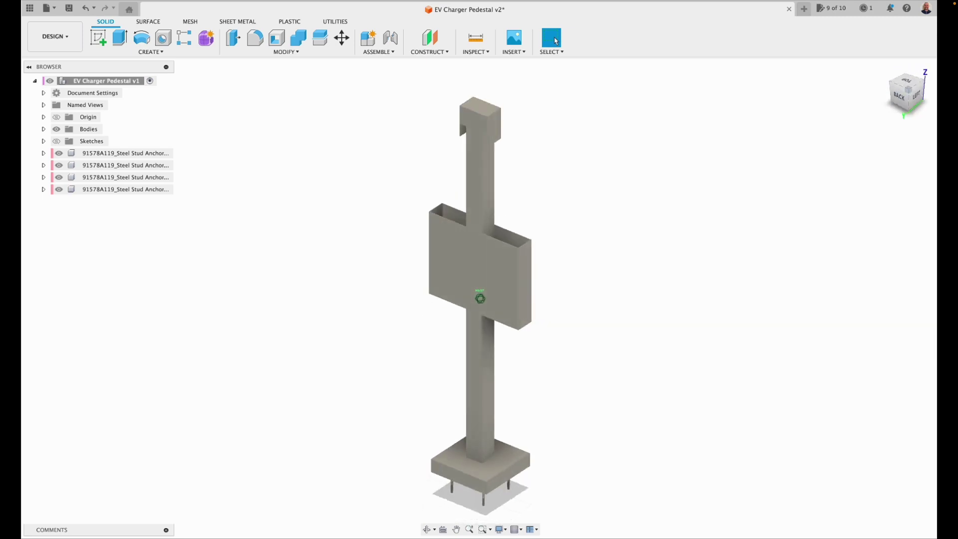
{"action": "left_click_drag", "start_coordinate": [630, 114], "coordinate": [877, 88]}
{"action": "left_click", "coordinate": [884, 72]}
- Examine the base cover from above and from its underside, including how the base plate and anchors sit in it
{"action": "scroll", "coordinate": [498, 456], "scroll_direction": "up", "scroll_amount": 6}
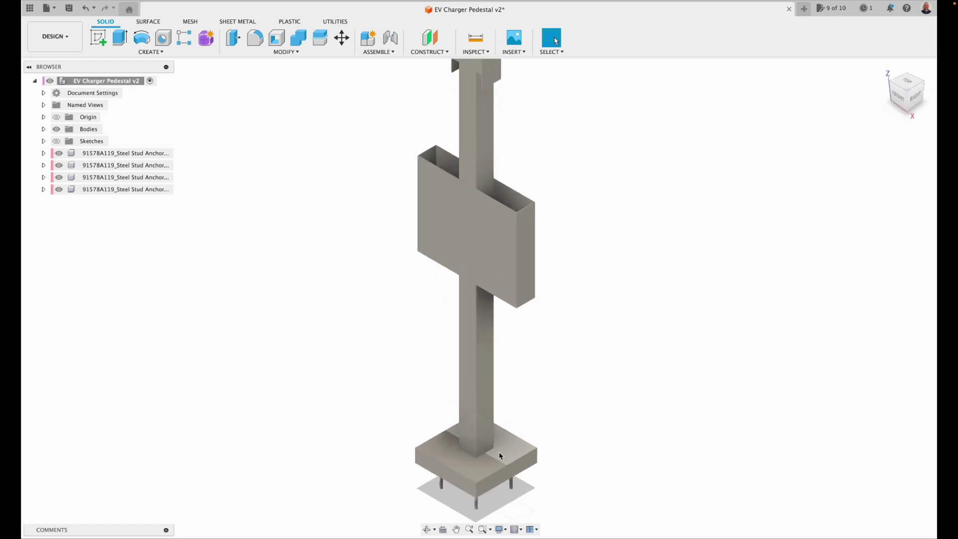
{"action": "left_click", "coordinate": [457, 530]}
{"action": "left_click_drag", "start_coordinate": [605, 413], "coordinate": [631, 310]}
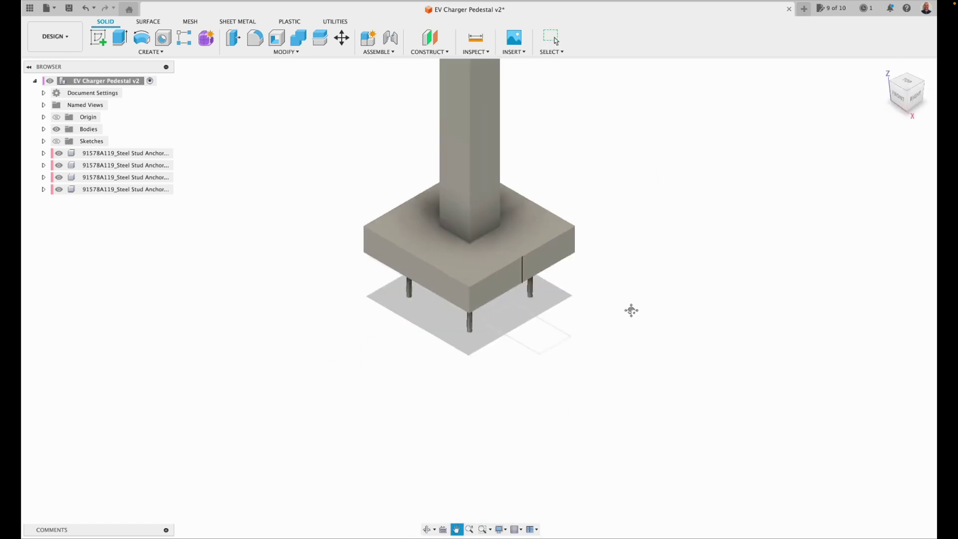
{"action": "scroll", "coordinate": [631, 310], "scroll_direction": "up", "scroll_amount": 4}
{"action": "left_click_drag", "start_coordinate": [907, 95], "coordinate": [877, 75]}
{"action": "left_click", "coordinate": [456, 529]}
{"action": "left_click_drag", "start_coordinate": [425, 400], "coordinate": [391, 255]}
{"action": "middle_click_drag", "start_coordinate": [391, 255], "coordinate": [407, 223]}
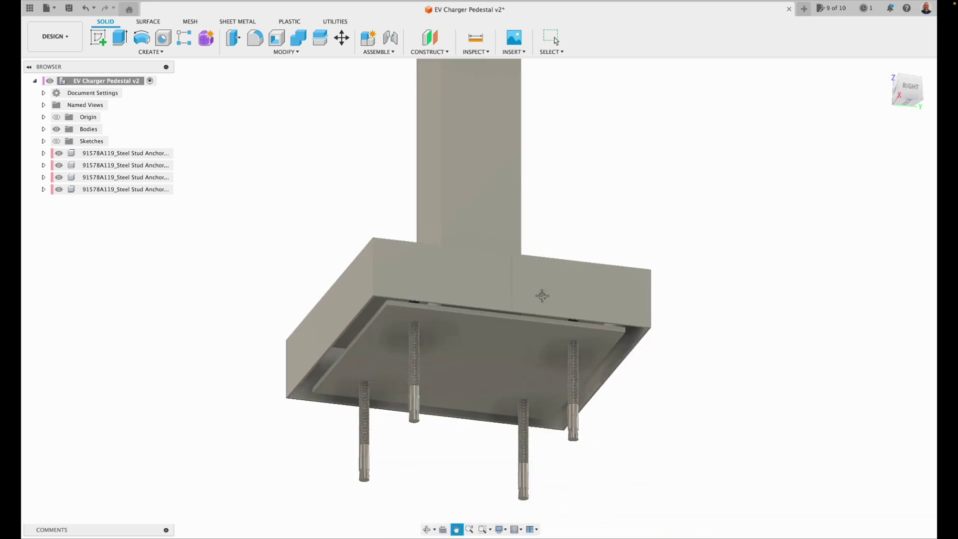
{"action": "left_click_drag", "start_coordinate": [749, 317], "coordinate": [725, 231]}
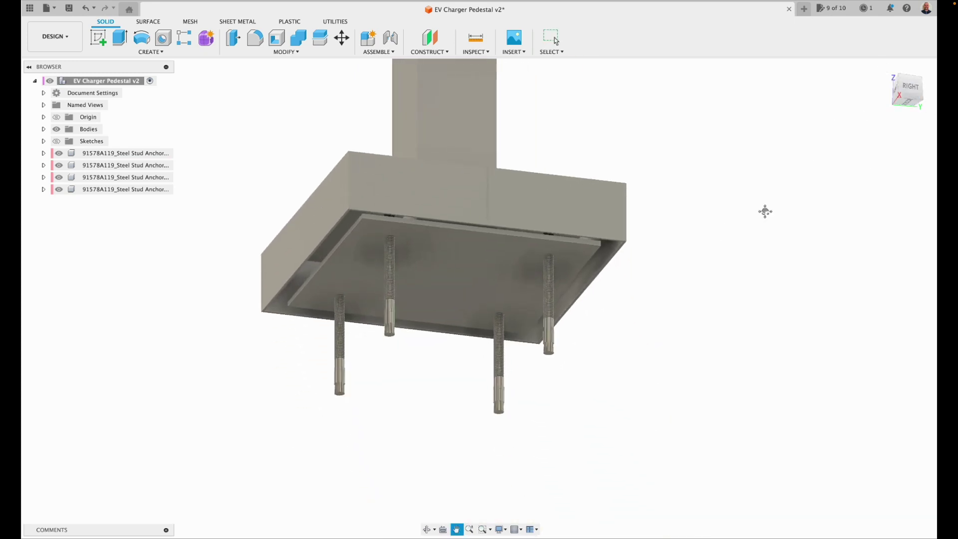
{"action": "key", "text": "Escape"}
{"action": "left_click_drag", "start_coordinate": [917, 98], "coordinate": [902, 37]}
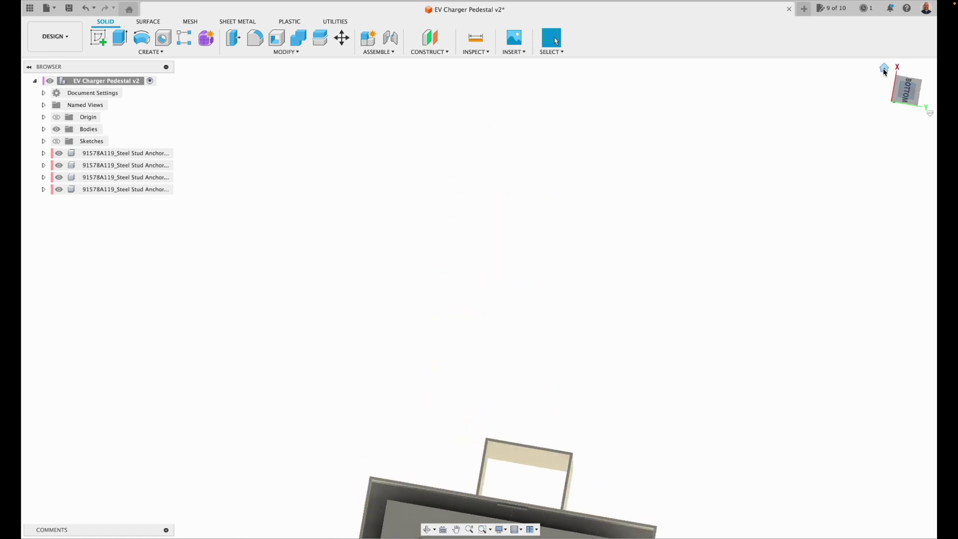
{"action": "left_click", "coordinate": [885, 73]}
- Frame the base cover's seam from the right side, then search the McMaster-Carr component catalog for screws
{"action": "left_click", "coordinate": [917, 96]}
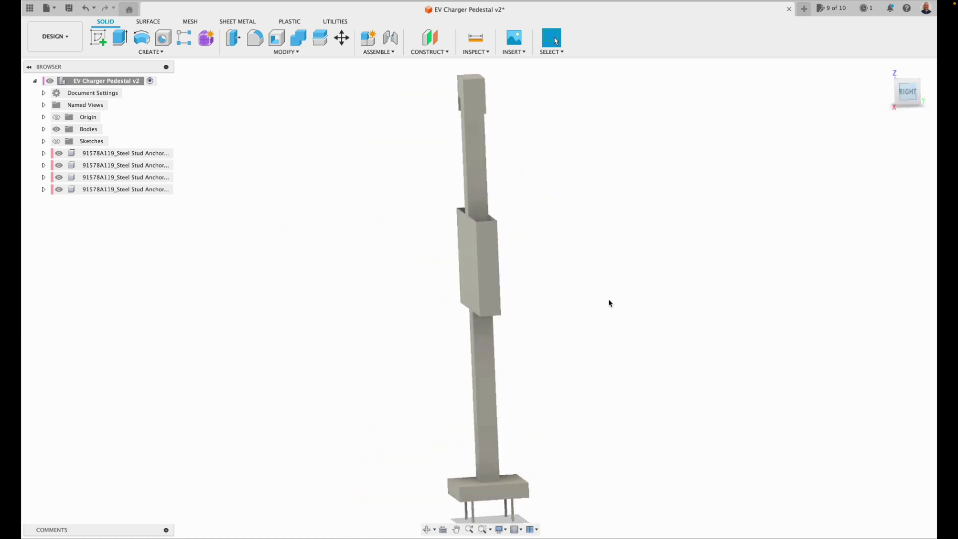
{"action": "left_click", "coordinate": [455, 531]}
{"action": "left_click_drag", "start_coordinate": [412, 446], "coordinate": [387, 276]}
{"action": "scroll", "coordinate": [415, 328], "scroll_direction": "up", "scroll_amount": 7}
{"action": "left_click_drag", "start_coordinate": [414, 328], "coordinate": [286, 388]}
{"action": "scroll", "coordinate": [468, 387], "scroll_direction": "up", "scroll_amount": 1}
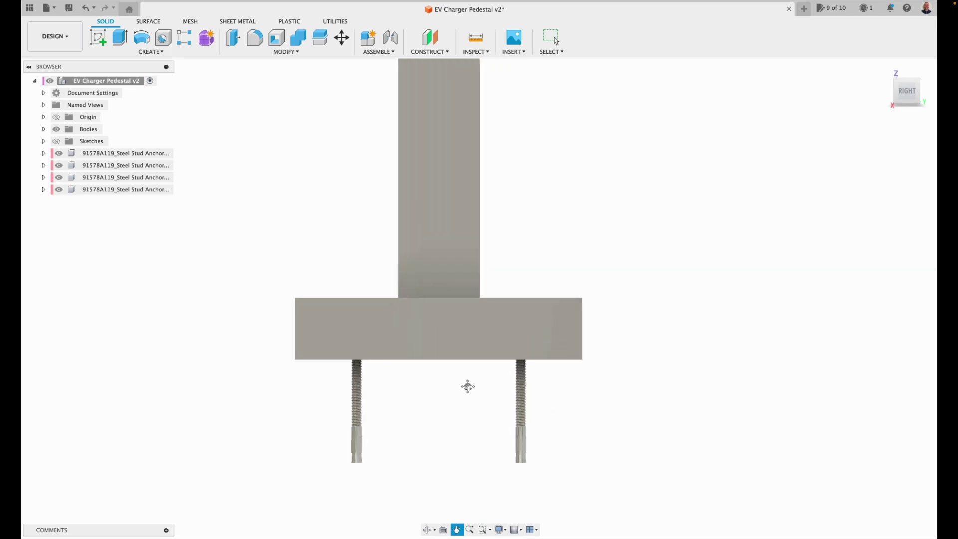
{"action": "scroll", "coordinate": [466, 384], "scroll_direction": "up", "scroll_amount": 8}
{"action": "key", "text": "Escape"}
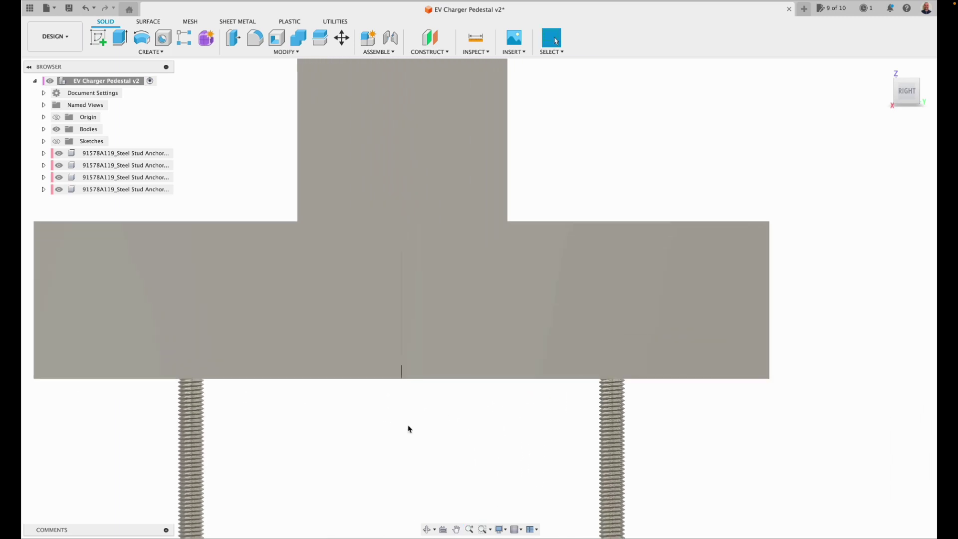
{"action": "left_click", "coordinate": [514, 50]}
{"action": "left_click", "coordinate": [544, 116]}
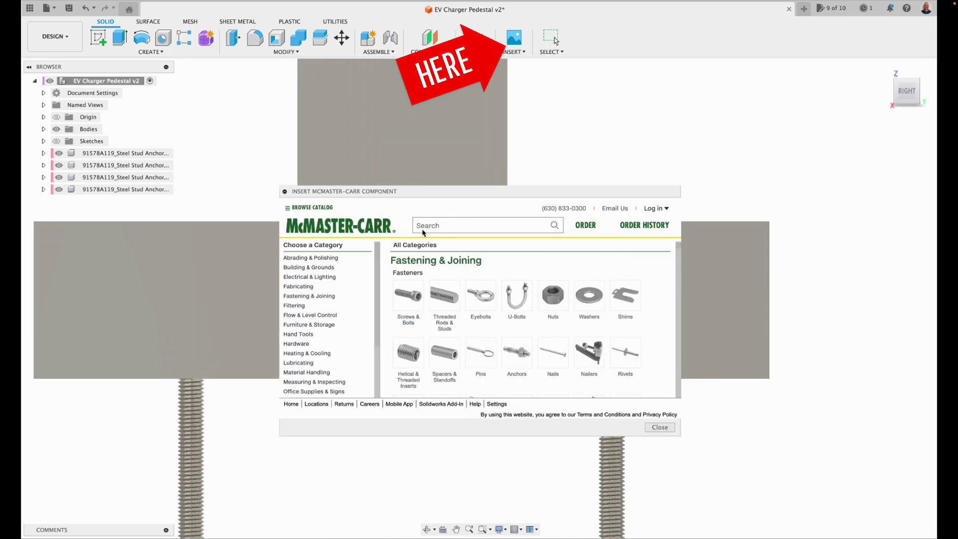
{"action": "left_click", "coordinate": [423, 229]}
{"action": "type", "text": "screws"}
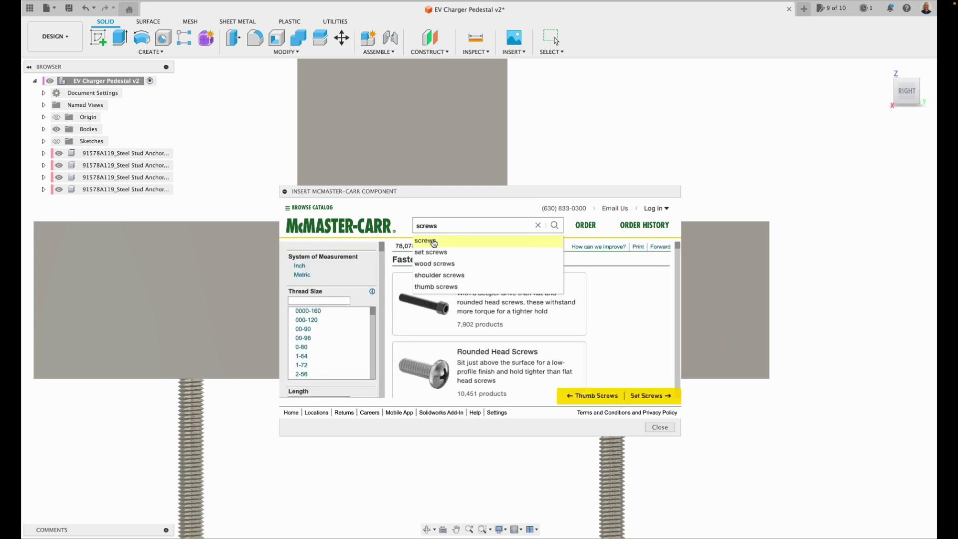
{"action": "left_click", "coordinate": [433, 242]}
- Narrow the catalog to inch tapping screws with 1/4"-20 thread, 3/8" length and a rounded head
{"action": "scroll", "coordinate": [339, 333], "scroll_direction": "down", "scroll_amount": 10}
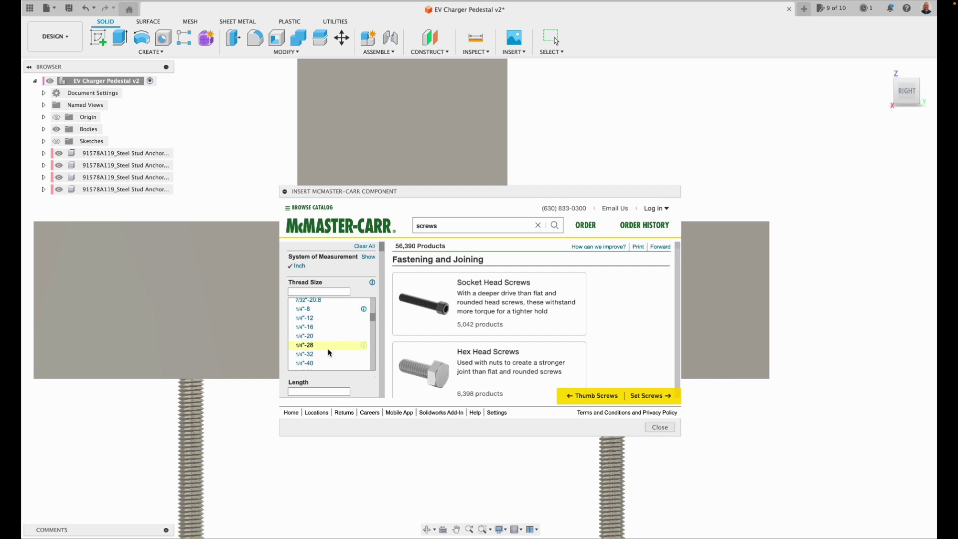
{"action": "left_click", "coordinate": [315, 345]}
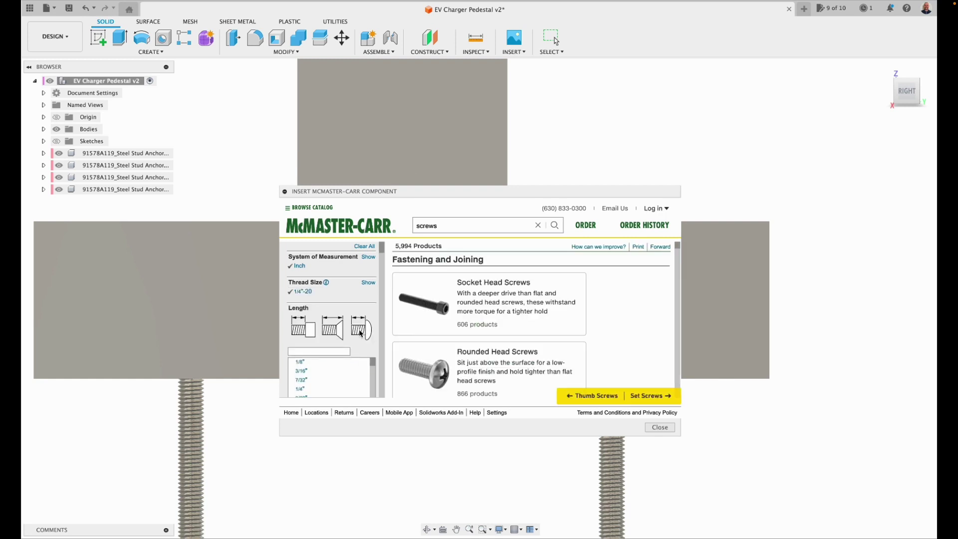
{"action": "scroll", "coordinate": [433, 351], "scroll_direction": "down", "scroll_amount": 7}
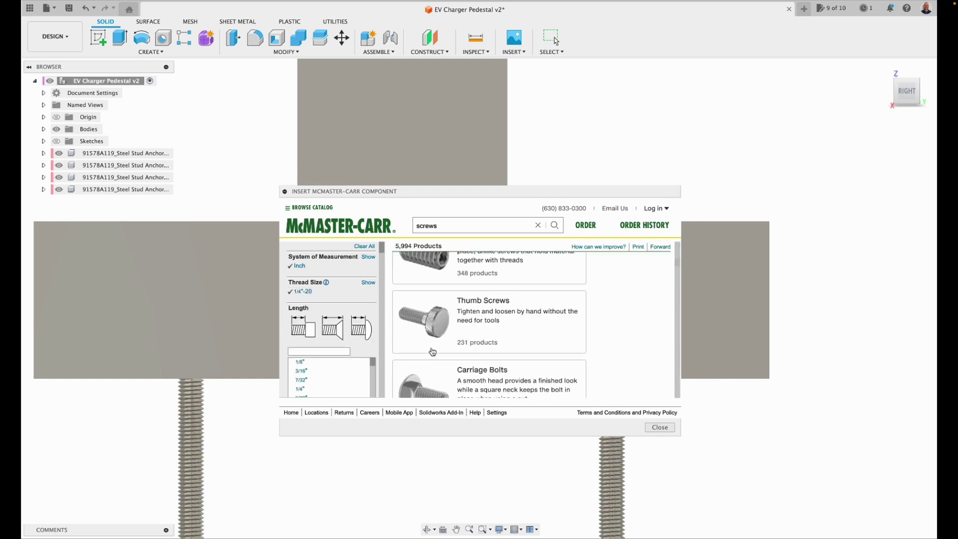
{"action": "scroll", "coordinate": [432, 352], "scroll_direction": "down", "scroll_amount": 5}
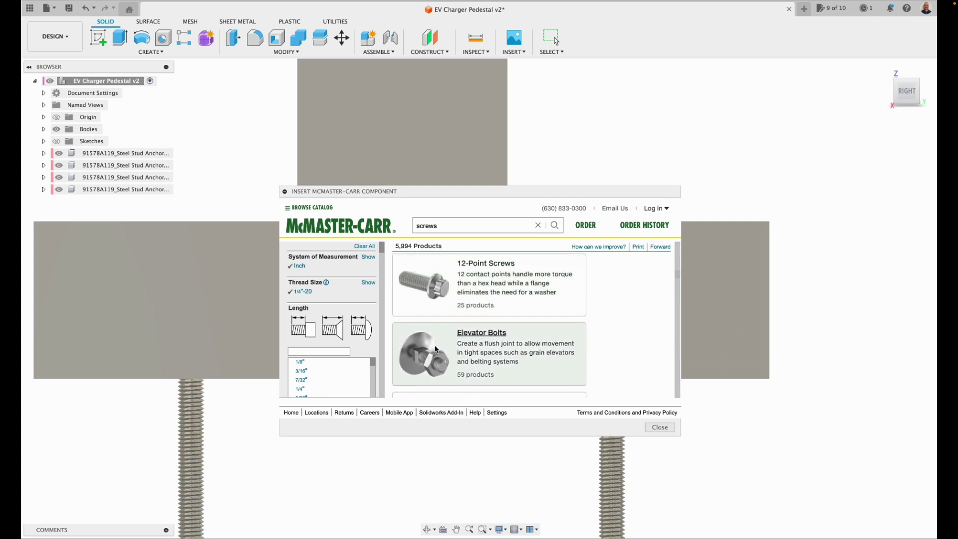
{"action": "scroll", "coordinate": [435, 349], "scroll_direction": "up", "scroll_amount": 2}
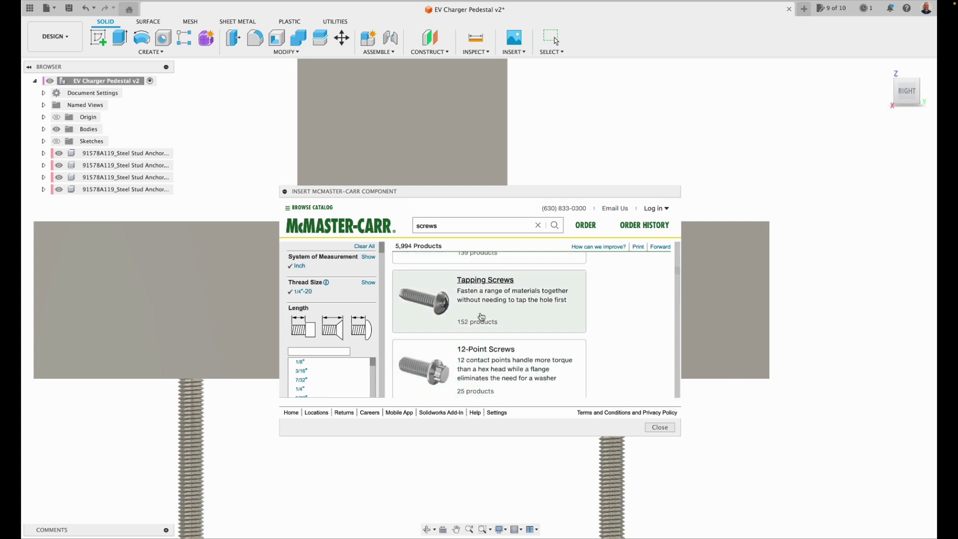
{"action": "left_click", "coordinate": [498, 284]}
{"action": "left_click", "coordinate": [299, 352]}
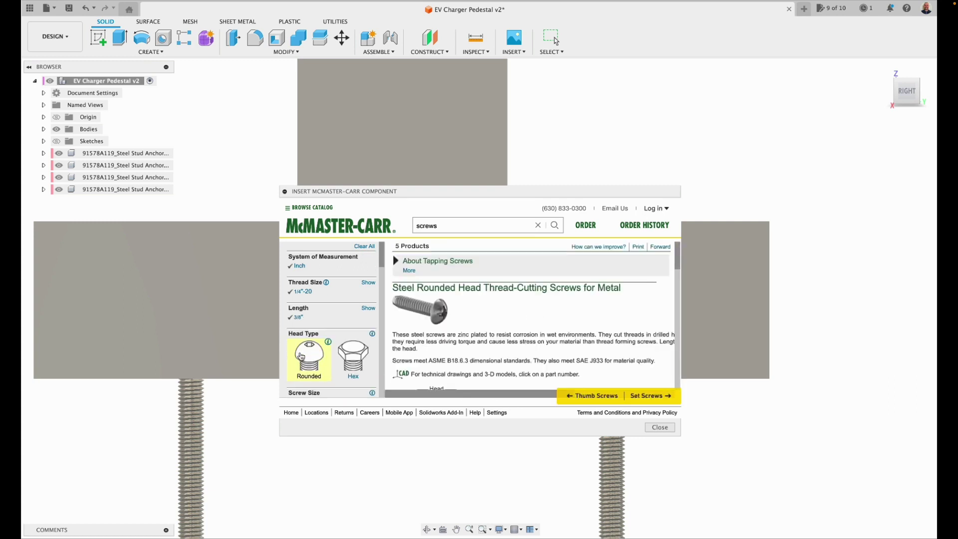
{"action": "left_click", "coordinate": [307, 360]}
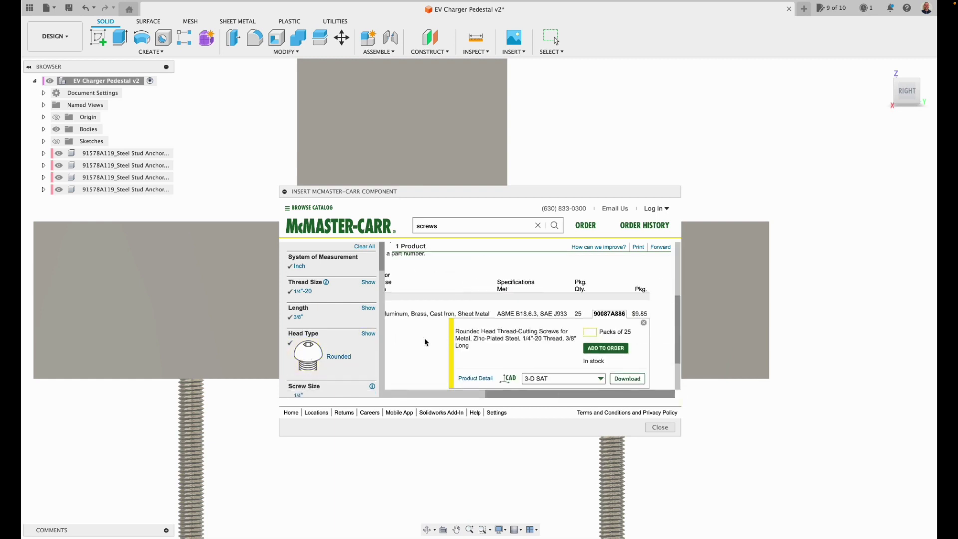
- Open the product details of the zinc-plated rounded head thread-cutting screw 90087A886 and review its 2-D drawing
{"action": "left_click", "coordinate": [428, 319]}
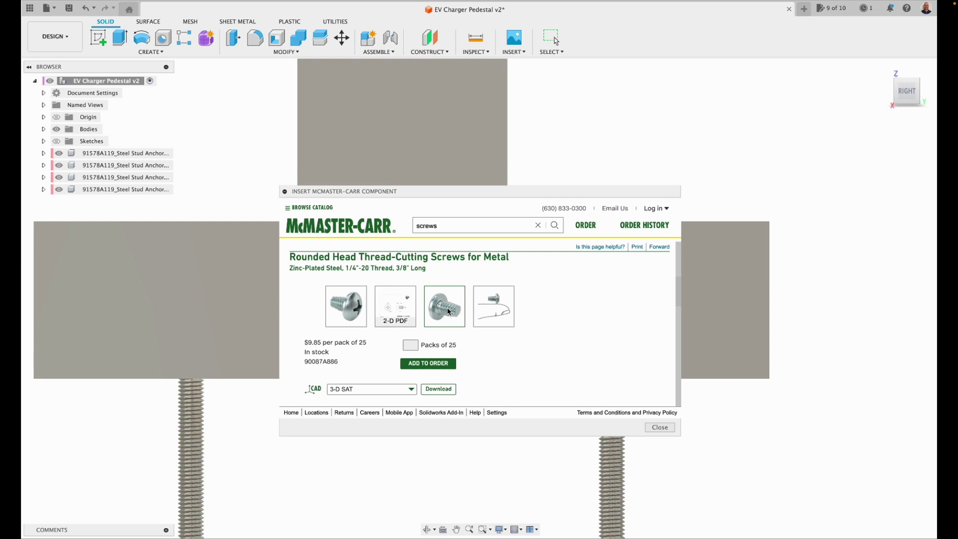
{"action": "left_click", "coordinate": [405, 315]}
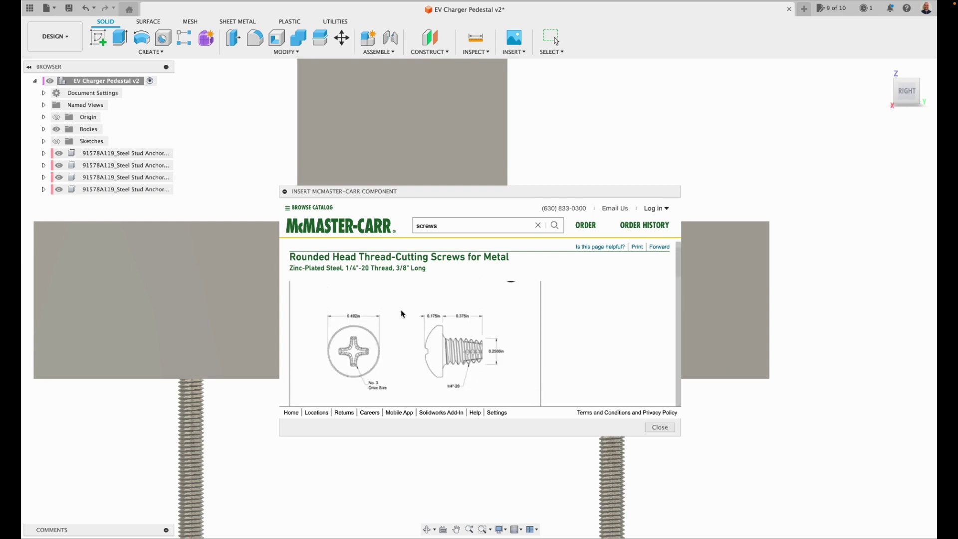
{"action": "scroll", "coordinate": [402, 313], "scroll_direction": "down", "scroll_amount": 5}
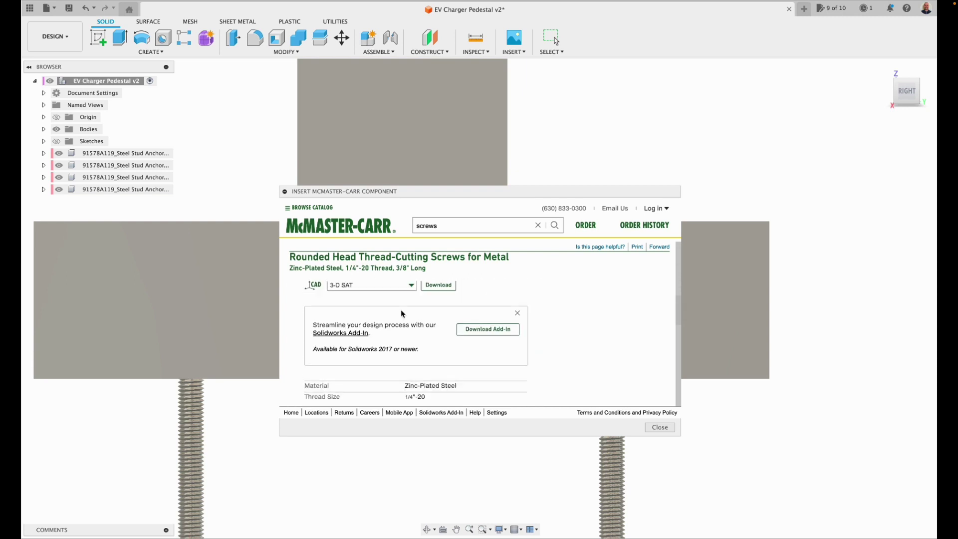
- Insert the 3-D SAT model of rounded head screw 90087A886 and rotate it 90 degrees about Y
{"action": "scroll", "coordinate": [406, 329], "scroll_direction": "up", "scroll_amount": 2}
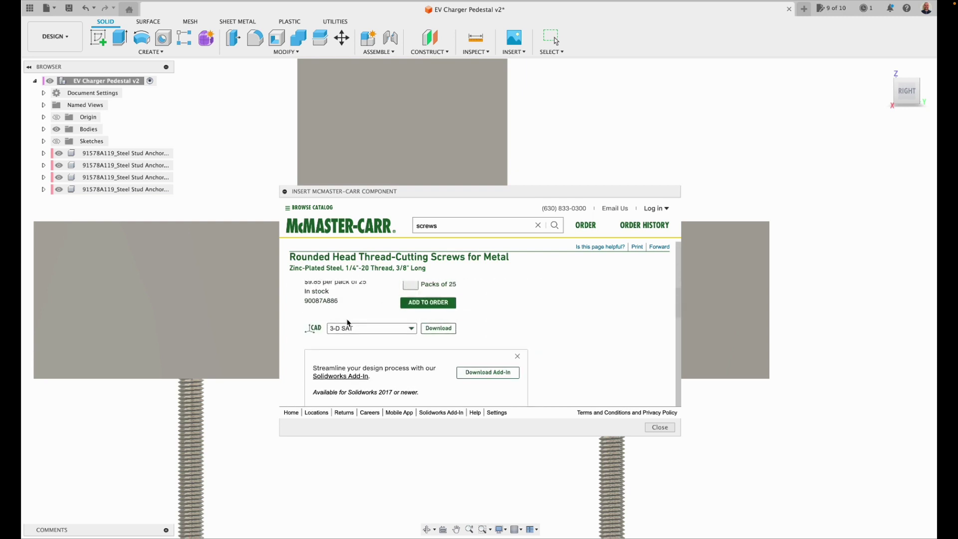
{"action": "left_click", "coordinate": [438, 329]}
{"action": "scroll", "coordinate": [435, 469], "scroll_direction": "up", "scroll_amount": 5}
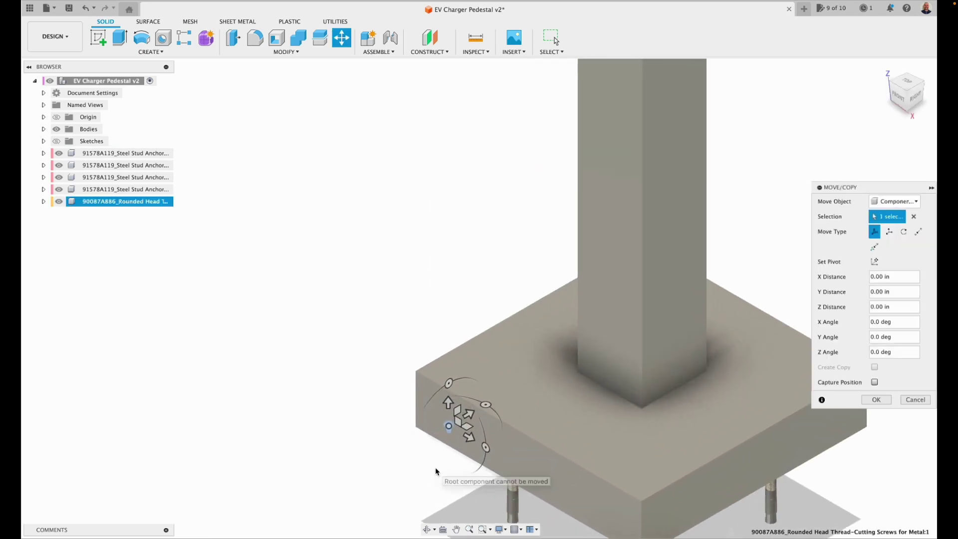
{"action": "left_click_drag", "start_coordinate": [486, 447], "coordinate": [447, 466]}
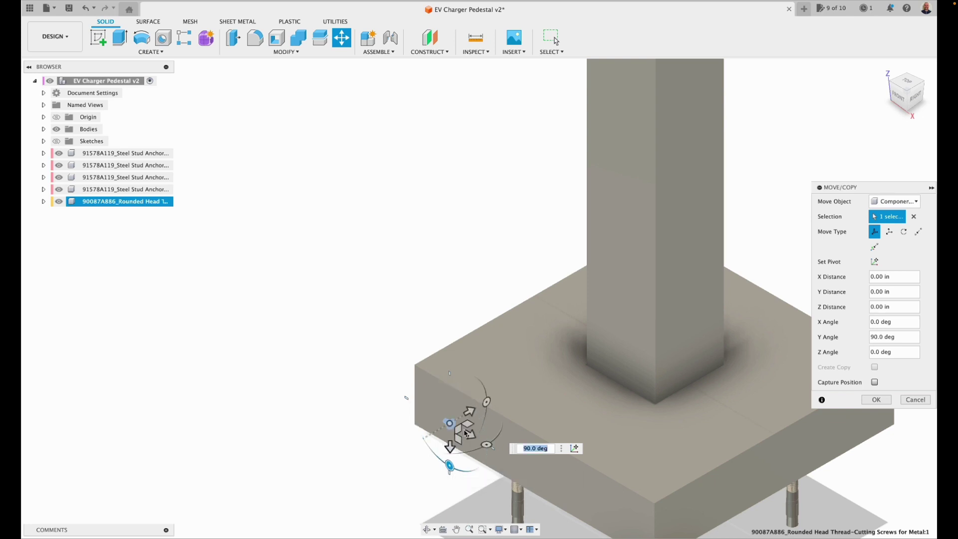
- Move the screw about 8.692 in along Y within the base cover, and frame the cover from the right side
{"action": "left_click_drag", "start_coordinate": [469, 435], "coordinate": [804, 451]}
{"action": "left_click", "coordinate": [917, 97]}
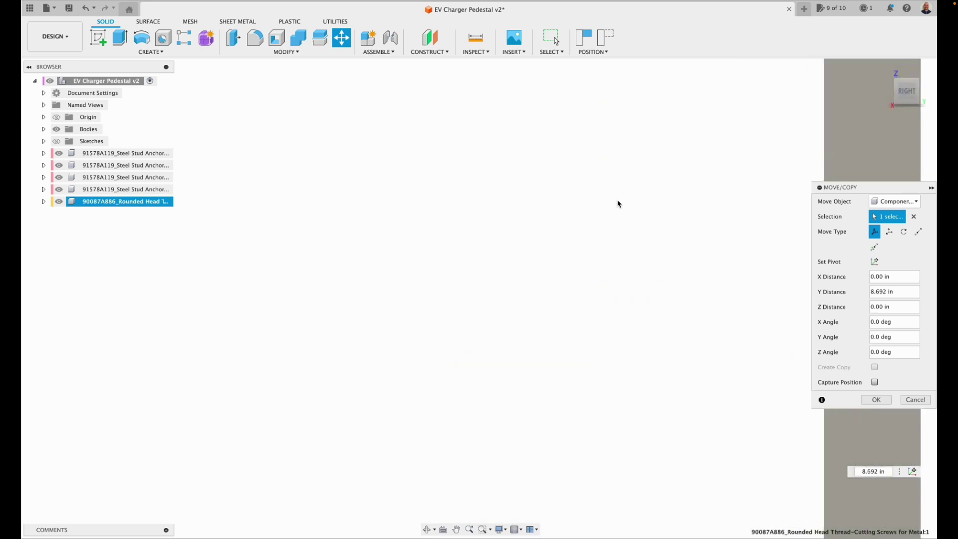
{"action": "left_click", "coordinate": [456, 530]}
{"action": "left_click_drag", "start_coordinate": [523, 460], "coordinate": [209, 140]}
{"action": "left_click_drag", "start_coordinate": [533, 480], "coordinate": [404, 448]}
{"action": "scroll", "coordinate": [442, 419], "scroll_direction": "up", "scroll_amount": 5}
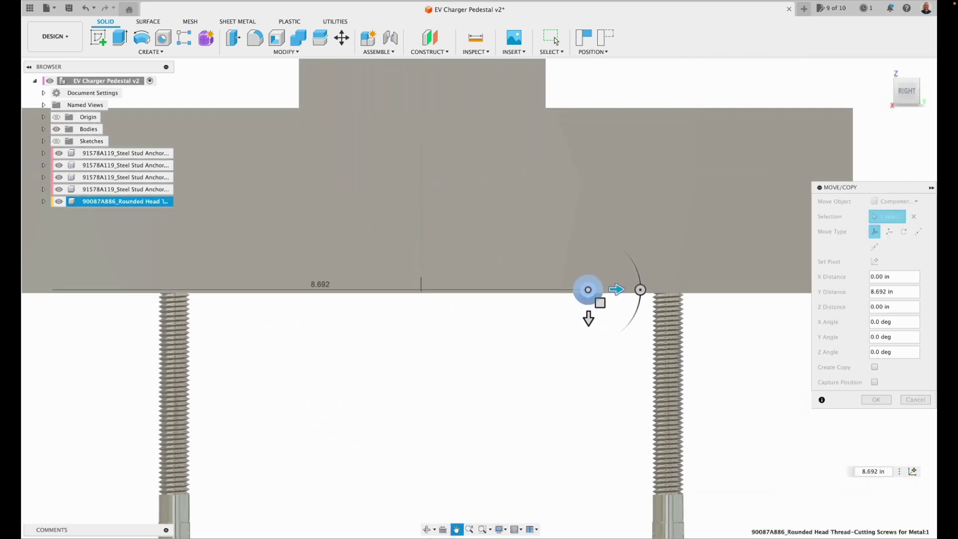
{"action": "key", "text": "Escape"}
- Shift the screw about -0.635 in X and -2.306 in Y beside the cover seam, and seat its head by moving it 1.87 in Z
{"action": "left_click_drag", "start_coordinate": [601, 305], "coordinate": [459, 266]}
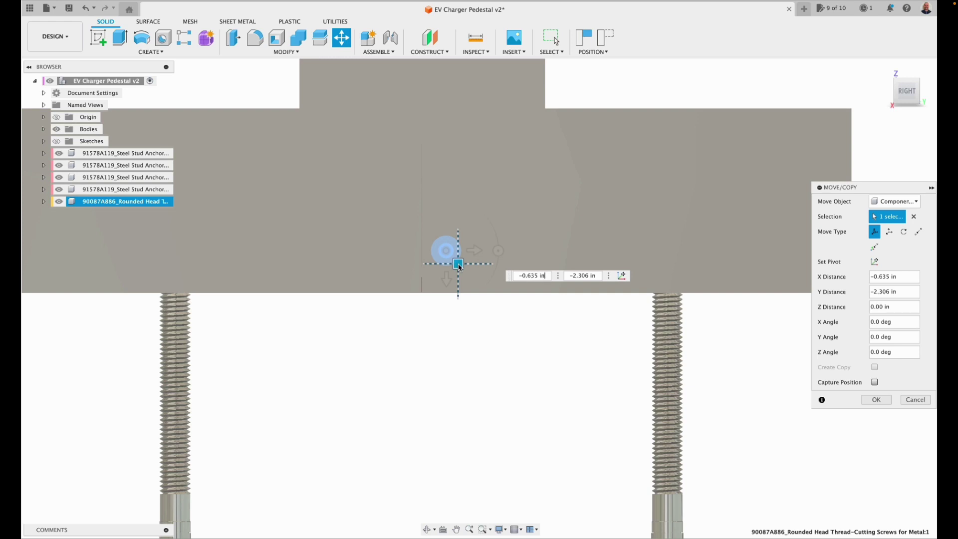
{"action": "left_click_drag", "start_coordinate": [460, 267], "coordinate": [567, 255]}
{"action": "left_click", "coordinate": [889, 92]}
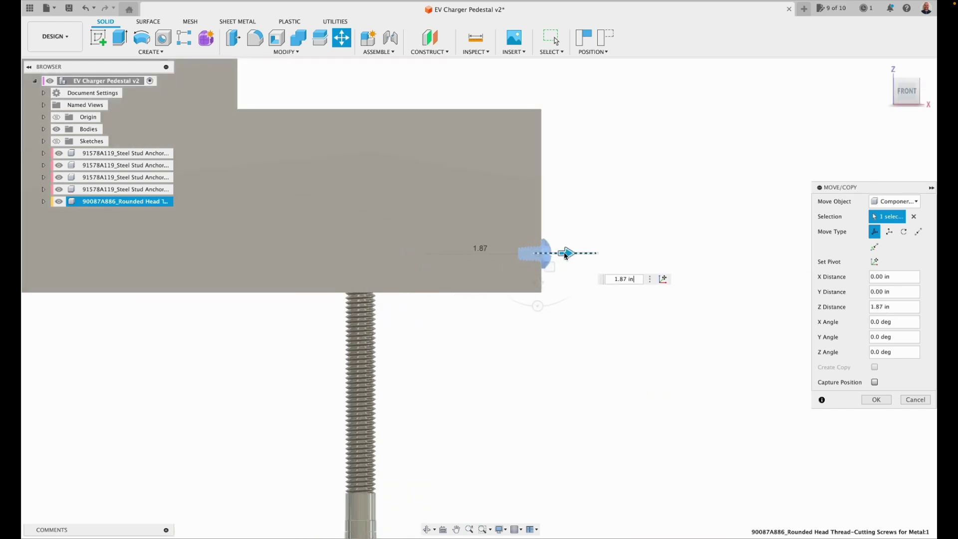
{"action": "left_click", "coordinate": [876, 400]}
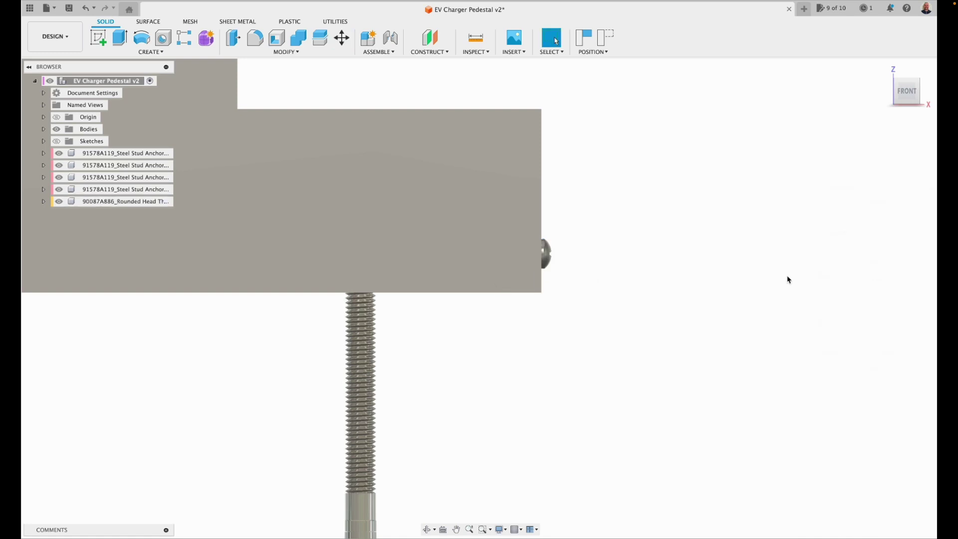
- Try copying the screw's body upward along the base cover's side, and undo the attempt
{"action": "left_click", "coordinate": [340, 42]}
{"action": "left_click", "coordinate": [546, 253]}
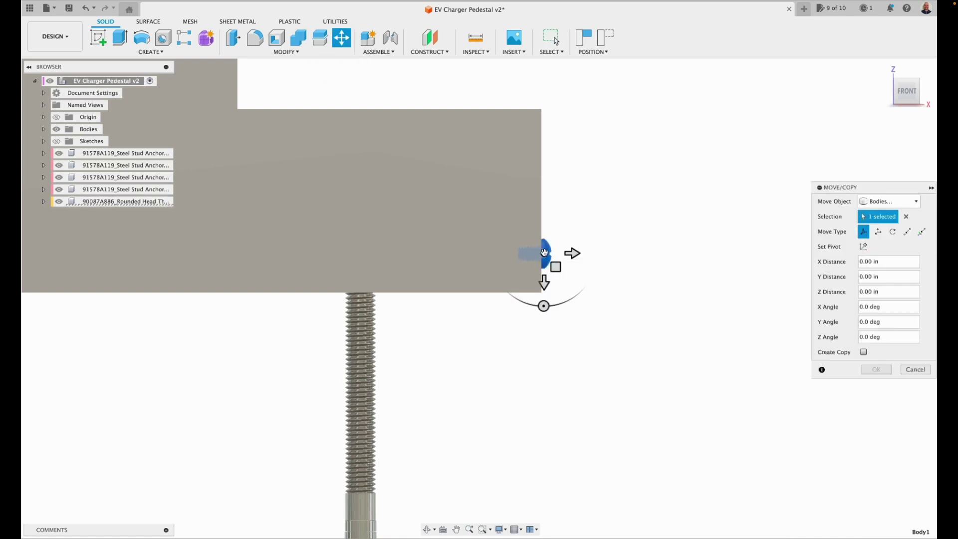
{"action": "left_click", "coordinate": [864, 352]}
{"action": "left_click_drag", "start_coordinate": [545, 289], "coordinate": [552, 176]}
{"action": "left_click", "coordinate": [874, 370]}
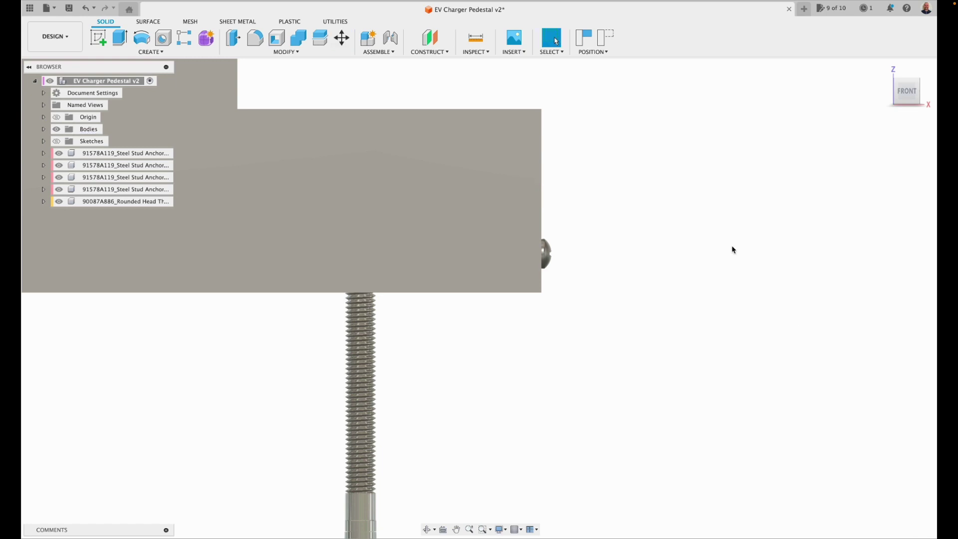
{"action": "left_click", "coordinate": [903, 94]}
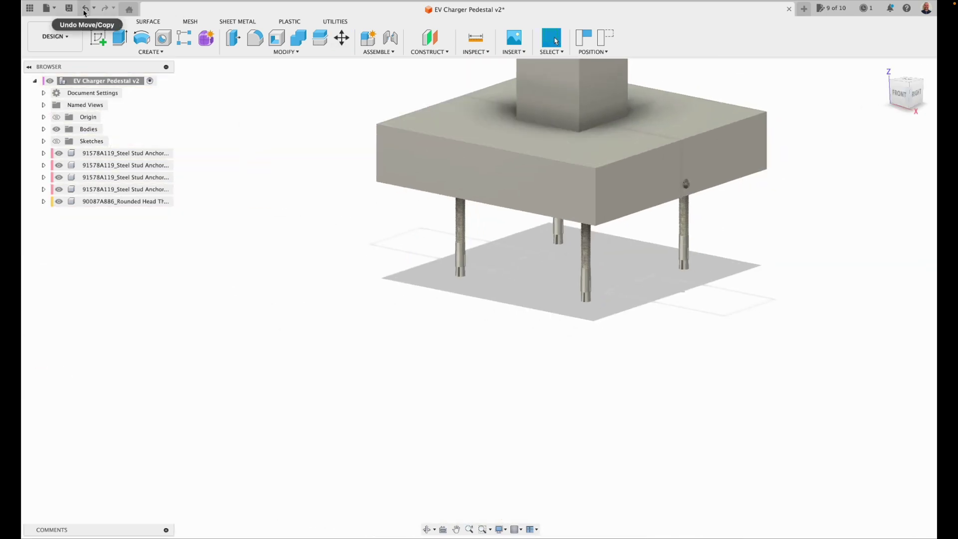
{"action": "left_click", "coordinate": [86, 12]}
{"action": "left_click", "coordinate": [92, 11]}
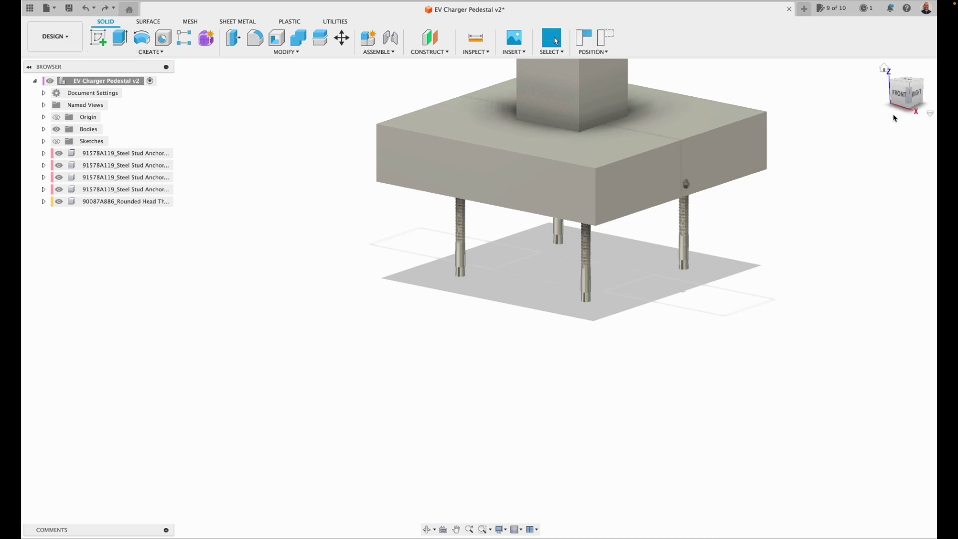
- Copy the screw as a component and place the copy above the original beside the seam, with an X distance of -1.639 in
{"action": "left_click", "coordinate": [884, 69]}
{"action": "scroll", "coordinate": [541, 452], "scroll_direction": "up", "scroll_amount": 2}
{"action": "left_click", "coordinate": [342, 38]}
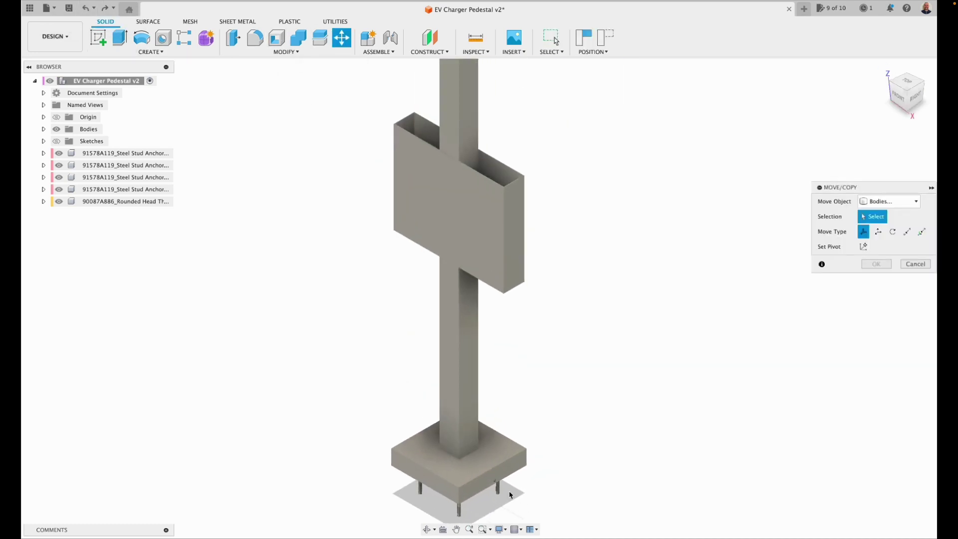
{"action": "left_click", "coordinate": [498, 486]}
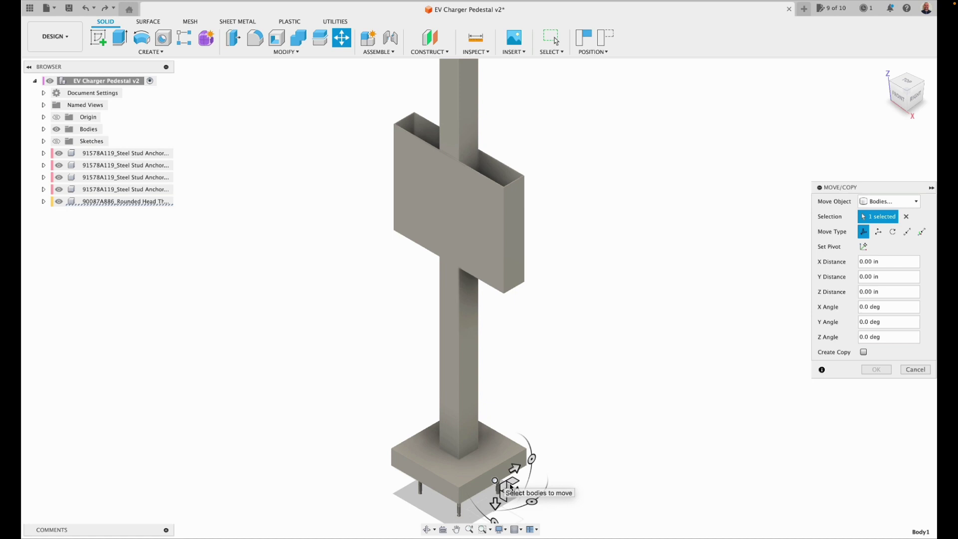
{"action": "left_click", "coordinate": [887, 201]}
{"action": "left_click", "coordinate": [883, 215]}
{"action": "scroll", "coordinate": [507, 485], "scroll_direction": "up", "scroll_amount": 3}
{"action": "left_click", "coordinate": [485, 483]}
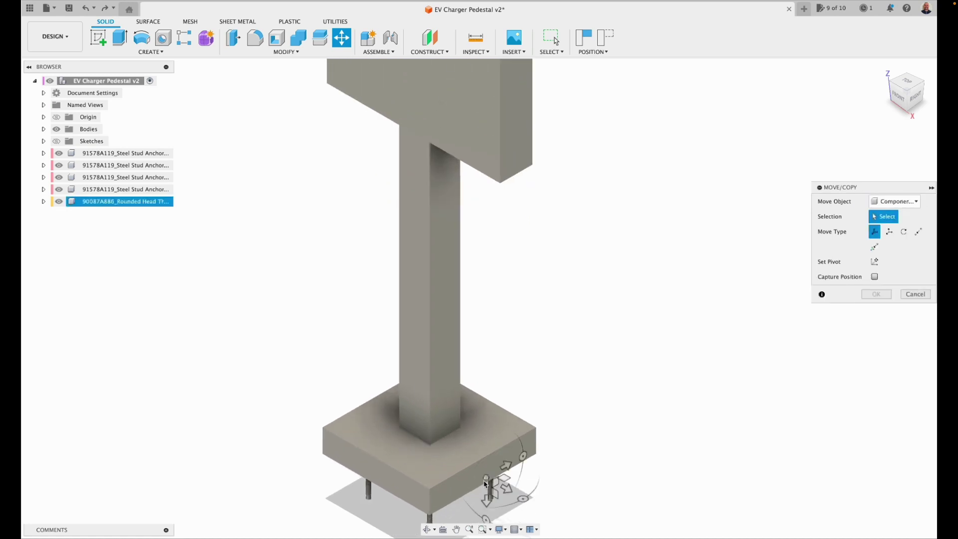
{"action": "left_click", "coordinate": [456, 530]}
{"action": "left_click_drag", "start_coordinate": [321, 422], "coordinate": [406, 301]}
{"action": "scroll", "coordinate": [417, 298], "scroll_direction": "up", "scroll_amount": 5}
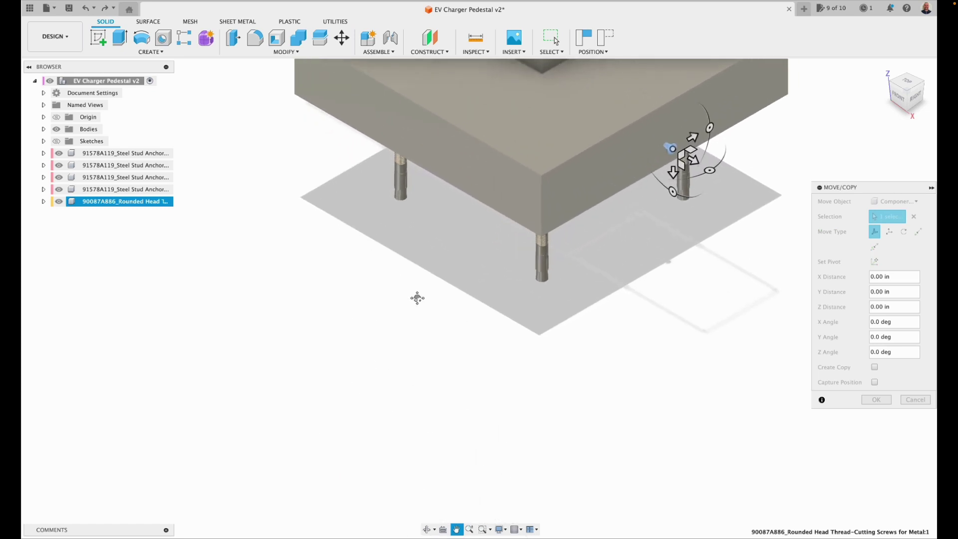
{"action": "scroll", "coordinate": [417, 298], "scroll_direction": "up", "scroll_amount": 1}
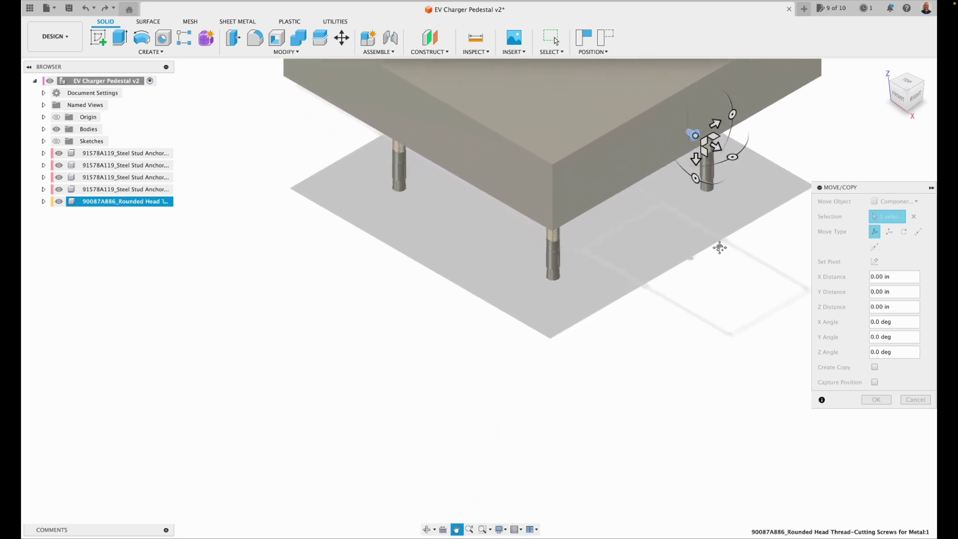
{"action": "left_click", "coordinate": [915, 96]}
{"action": "left_click_drag", "start_coordinate": [650, 442], "coordinate": [115, 332]}
{"action": "scroll", "coordinate": [394, 385], "scroll_direction": "up", "scroll_amount": 4}
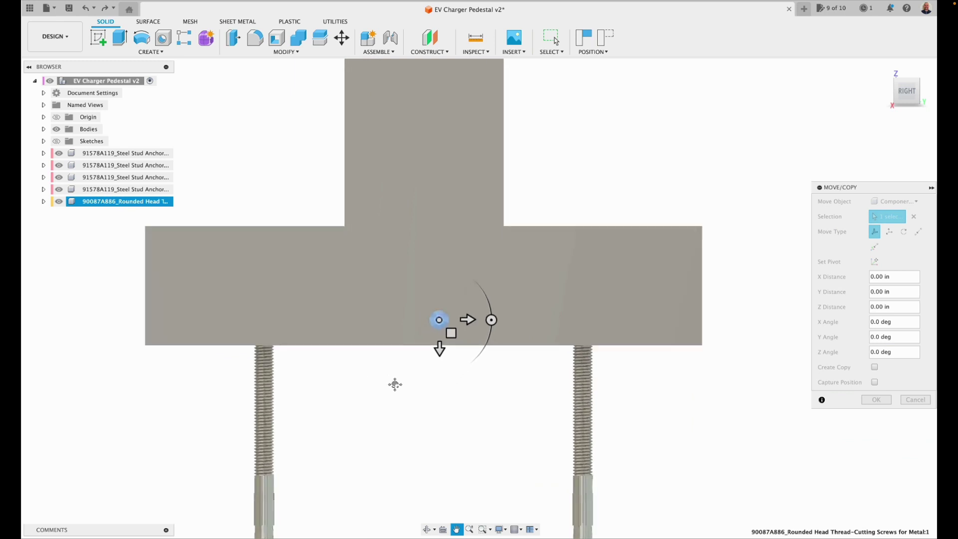
{"action": "left_click", "coordinate": [875, 368]}
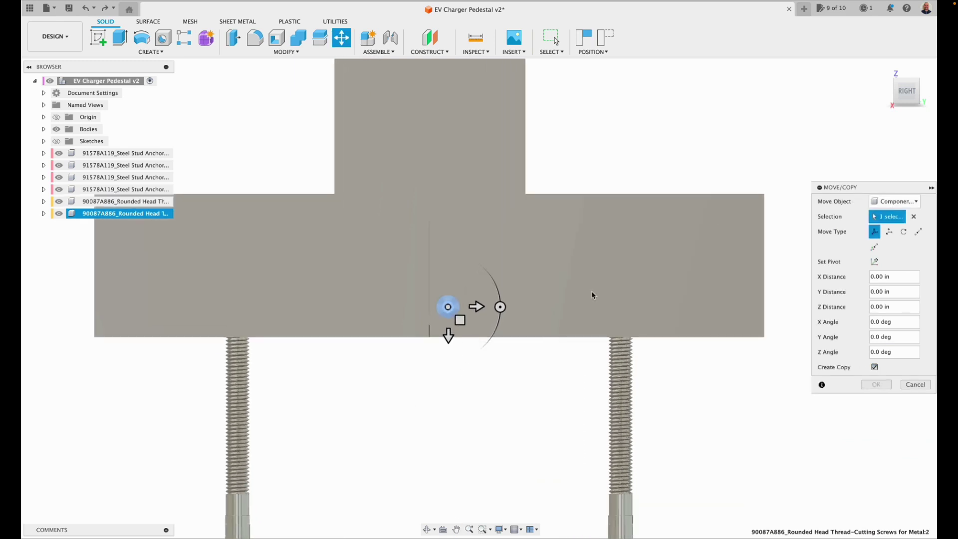
{"action": "left_click_drag", "start_coordinate": [448, 335], "coordinate": [449, 258]}
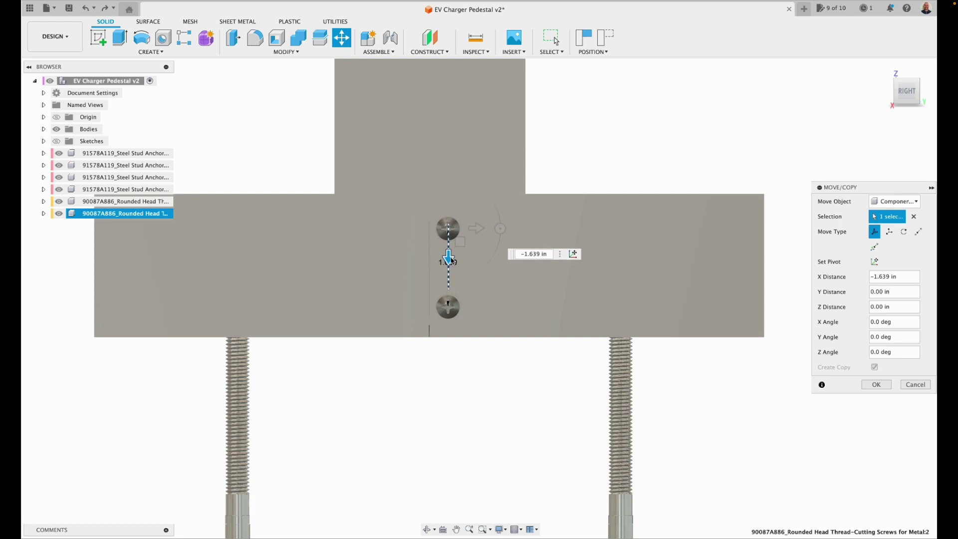
{"action": "left_click", "coordinate": [877, 385]}
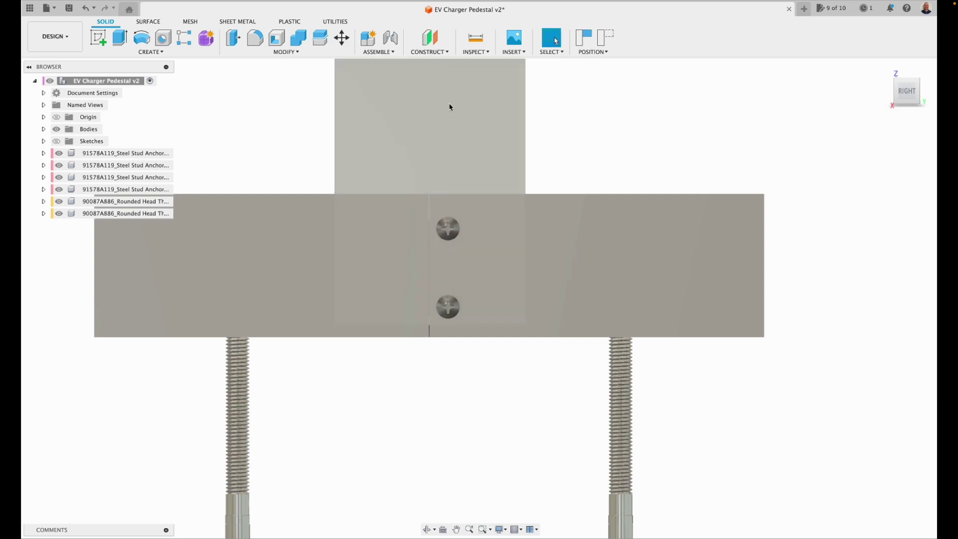
- Copy both screw components to the opposite side of the base cover with a Z distance of -16.625 in
{"action": "left_click", "coordinate": [342, 38]}
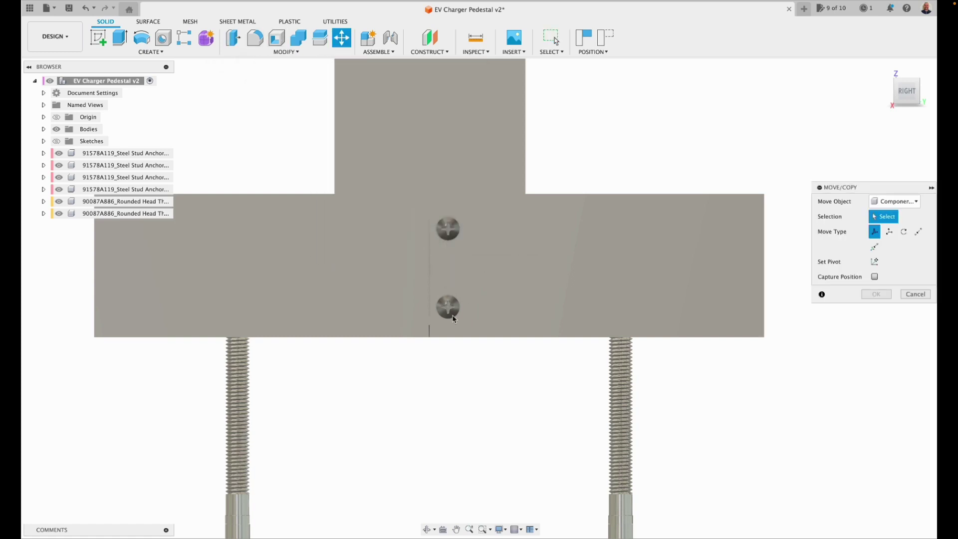
{"action": "left_click", "coordinate": [454, 318]}
{"action": "left_click", "coordinate": [448, 229]}
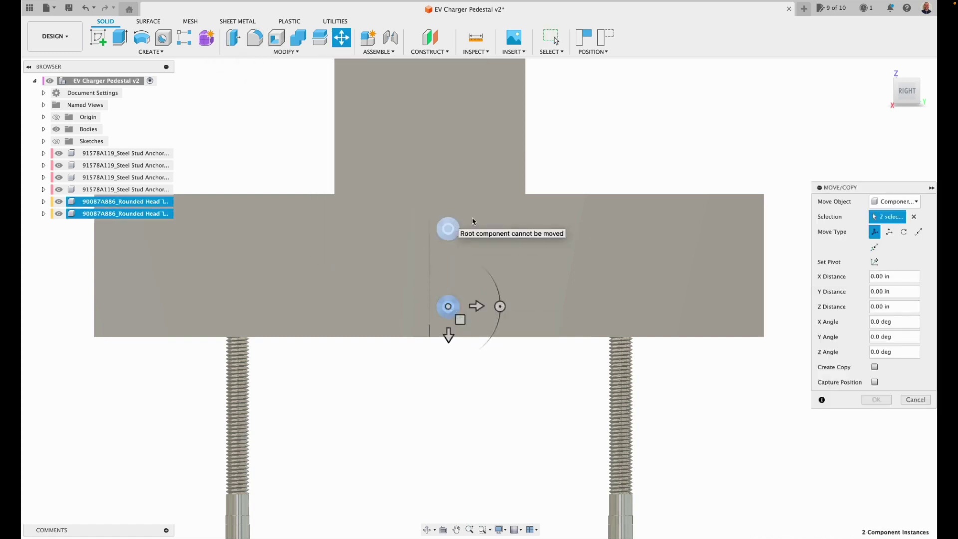
{"action": "left_click", "coordinate": [874, 367]}
{"action": "left_click", "coordinate": [884, 71]}
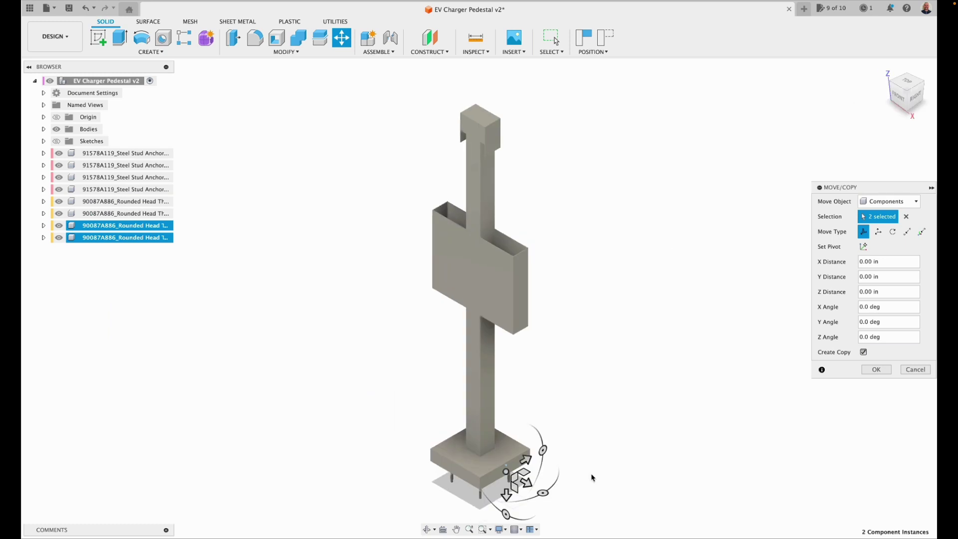
{"action": "left_click_drag", "start_coordinate": [526, 487], "coordinate": [434, 430]}
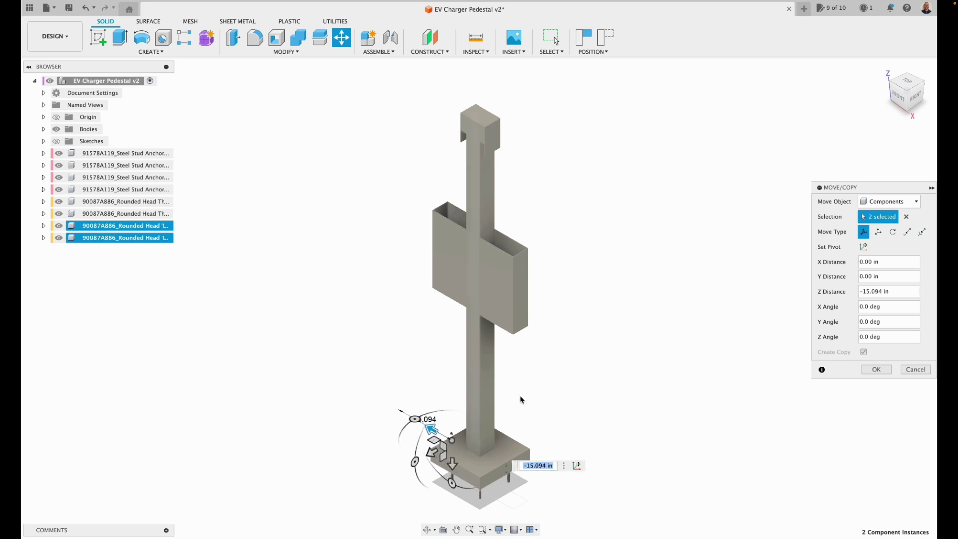
{"action": "left_click", "coordinate": [898, 96]}
{"action": "left_click", "coordinate": [459, 533]}
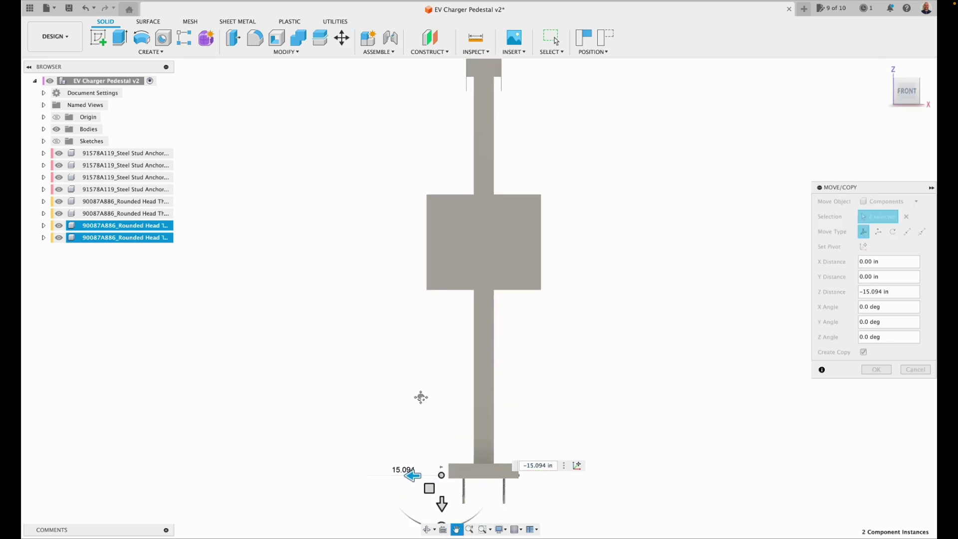
{"action": "scroll", "coordinate": [488, 369], "scroll_direction": "up", "scroll_amount": 8}
{"action": "scroll", "coordinate": [482, 371], "scroll_direction": "up", "scroll_amount": 3}
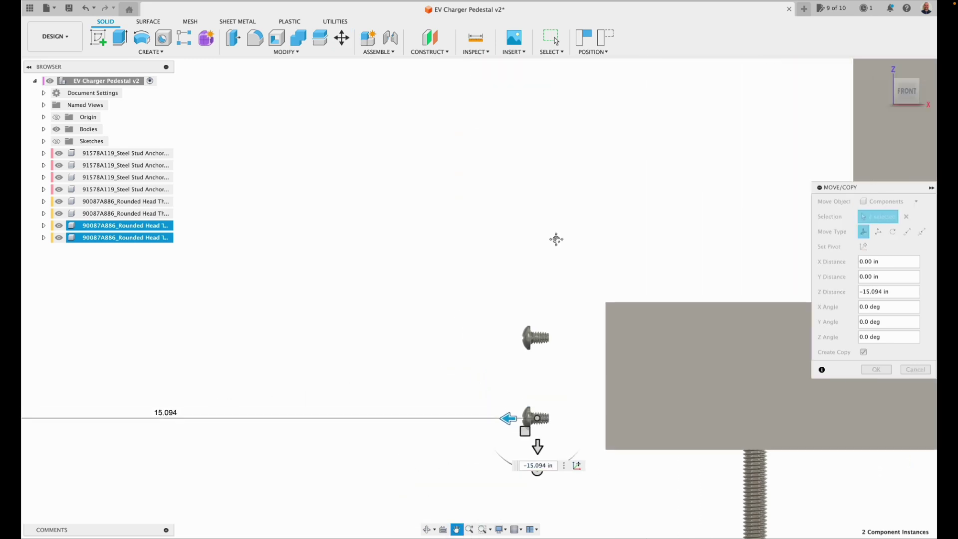
{"action": "key", "text": "Escape"}
{"action": "left_click_drag", "start_coordinate": [511, 418], "coordinate": [583, 419]}
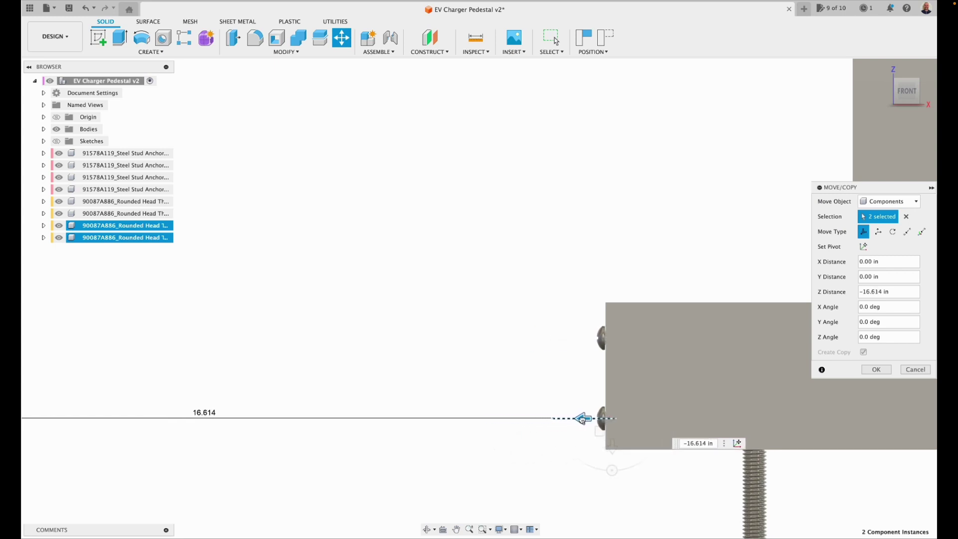
{"action": "left_click", "coordinate": [877, 370]}
- Examine the screws on the base cover's side, and return to the view of the full pedestal
{"action": "left_click", "coordinate": [884, 70]}
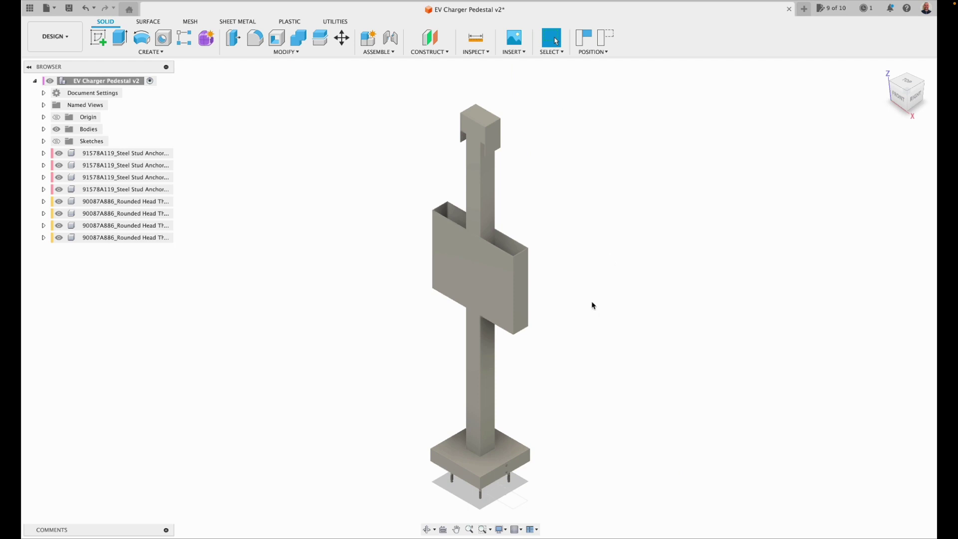
{"action": "left_click", "coordinate": [456, 530]}
{"action": "scroll", "coordinate": [582, 353], "scroll_direction": "up", "scroll_amount": 5}
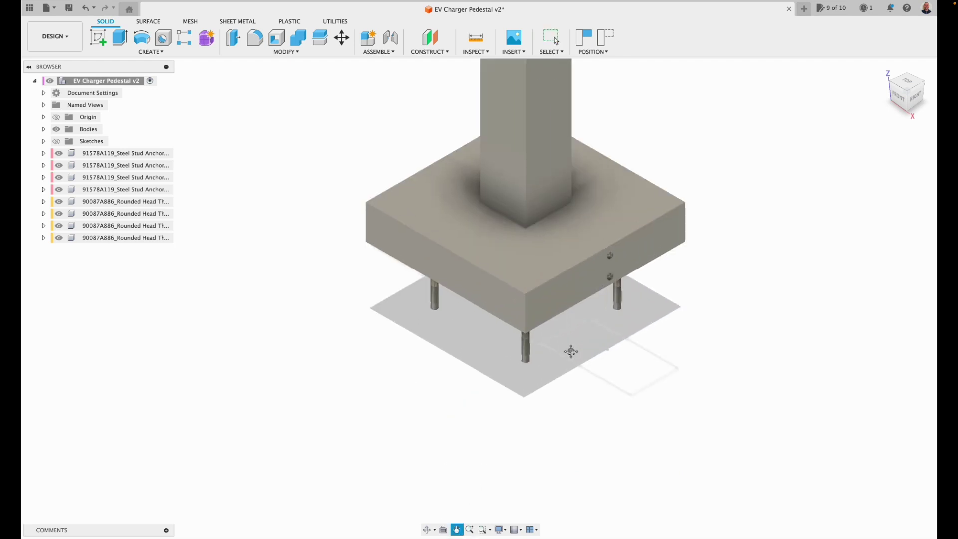
{"action": "scroll", "coordinate": [570, 352], "scroll_direction": "down", "scroll_amount": 4}
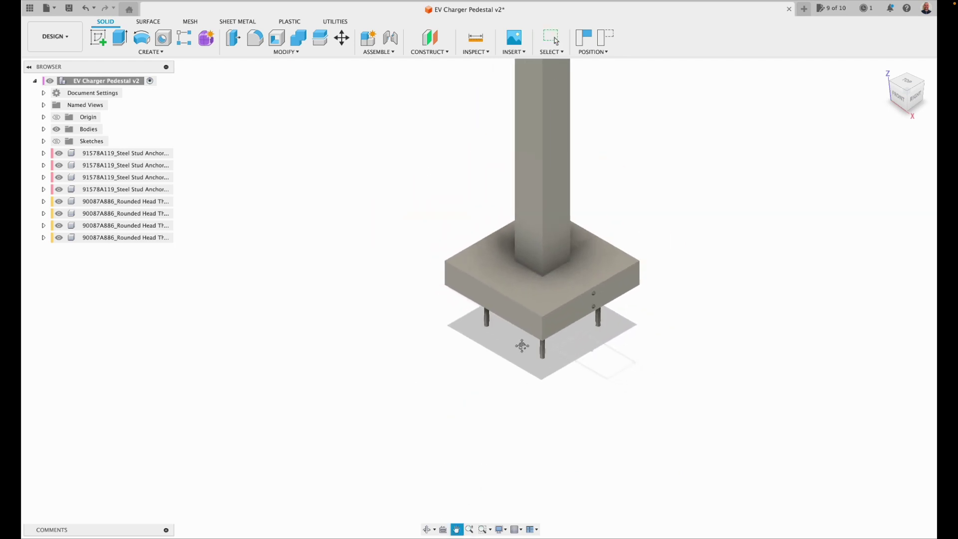
{"action": "key", "text": "Escape"}
{"action": "left_click", "coordinate": [885, 70]}
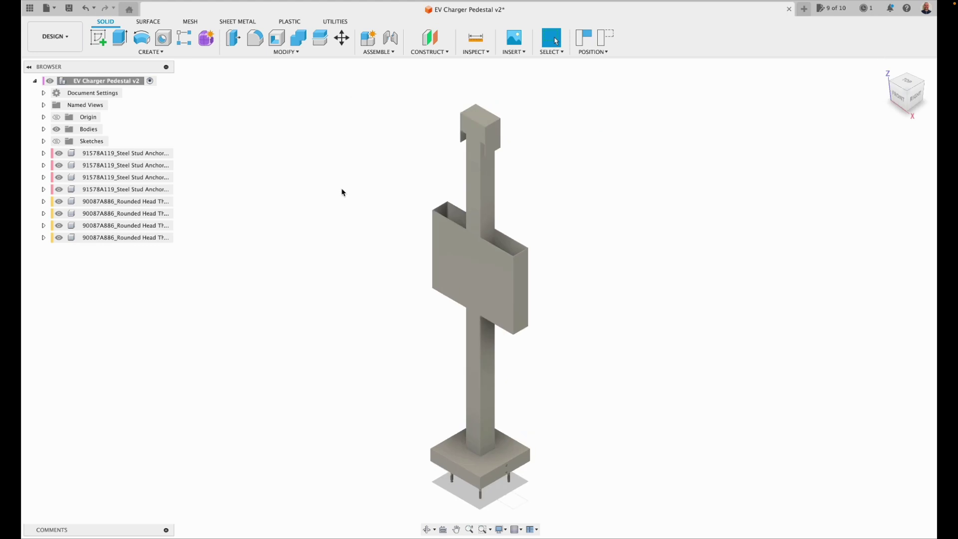